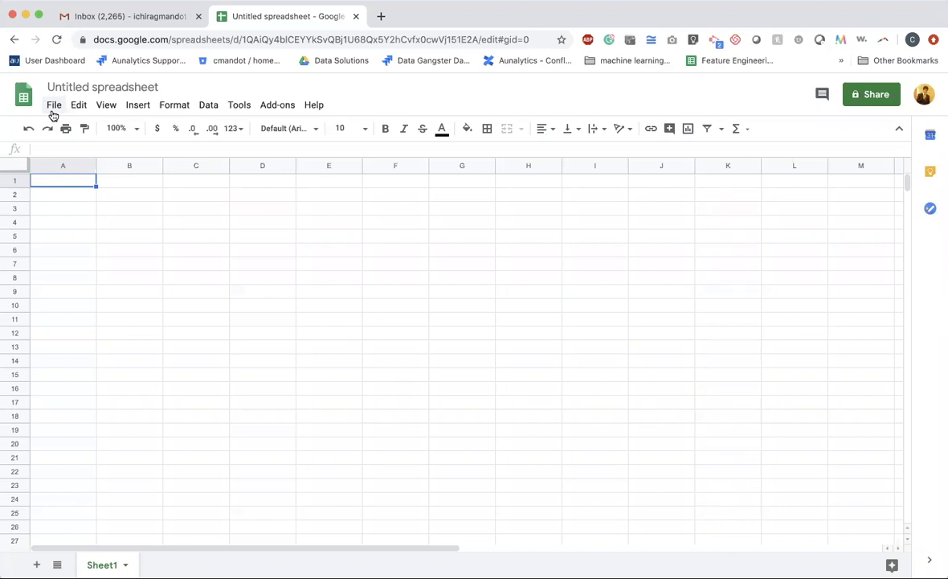
# Start a file import into the blank spreadsheet and browse the device for a file to upload
pyautogui.click(124, 89)
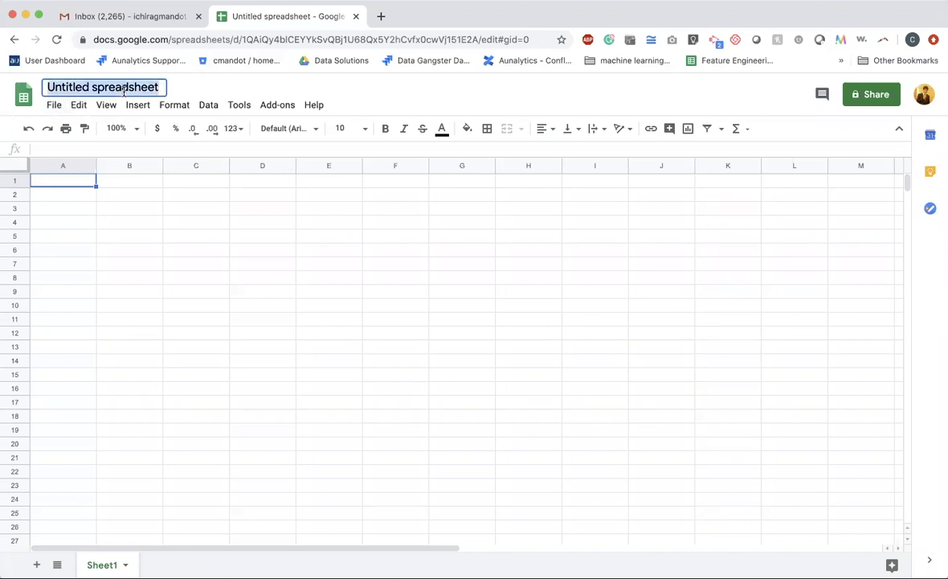
pyautogui.click(55, 106)
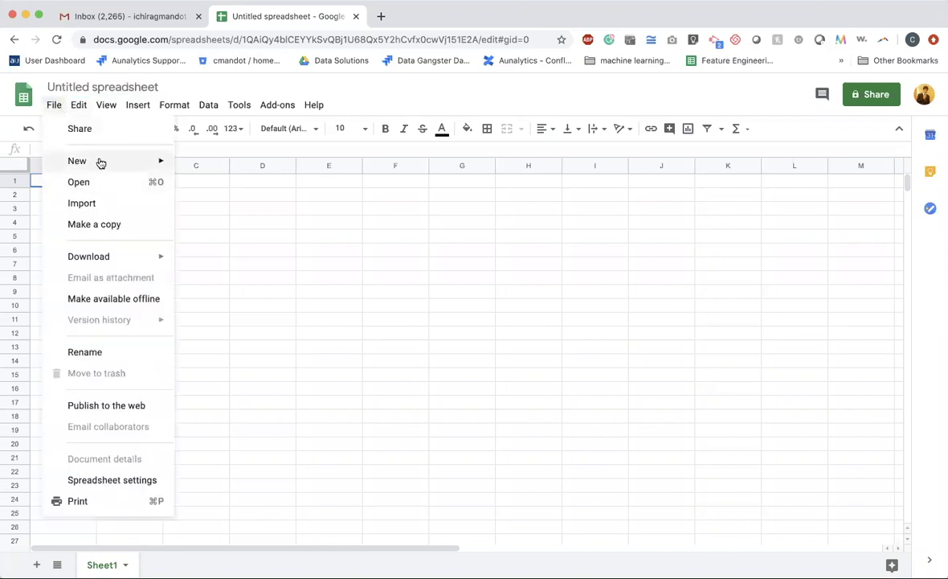
pyautogui.moveTo(101, 163)
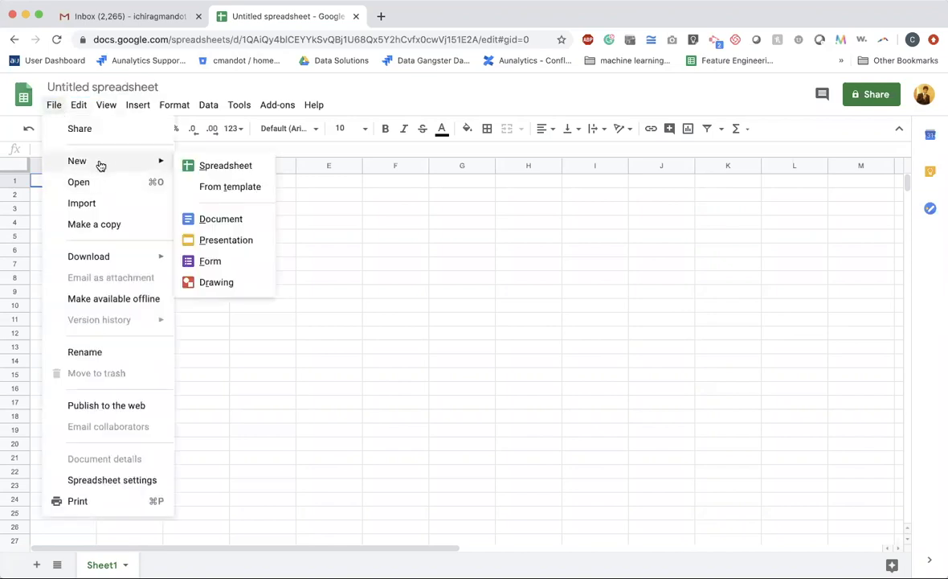
pyautogui.click(88, 206)
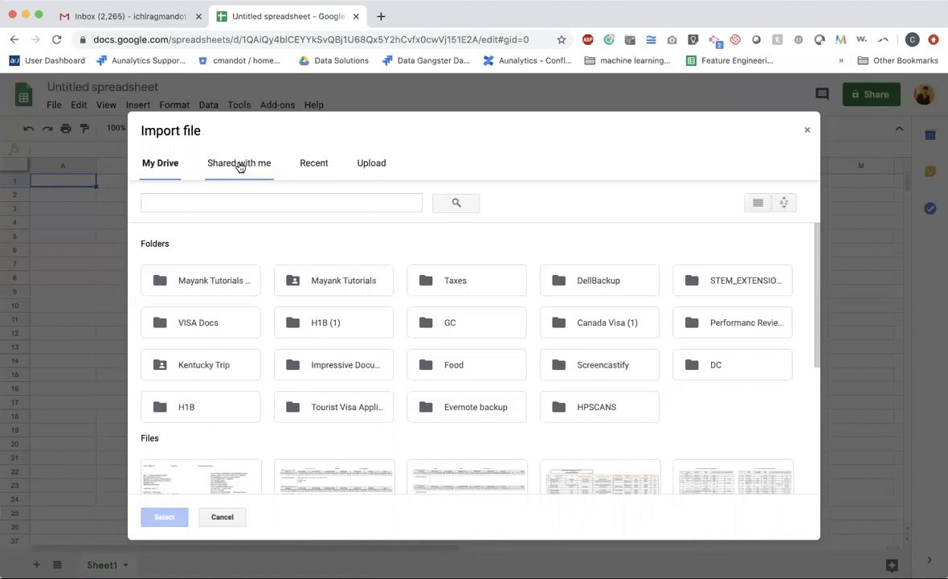
pyautogui.click(368, 164)
pyautogui.click(480, 359)
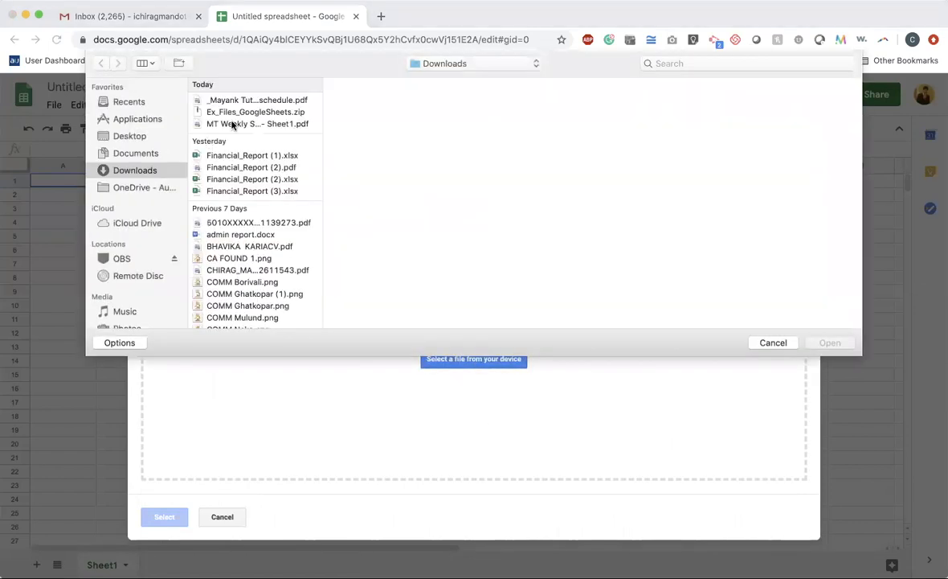
pyautogui.scroll(2, 228, 190)
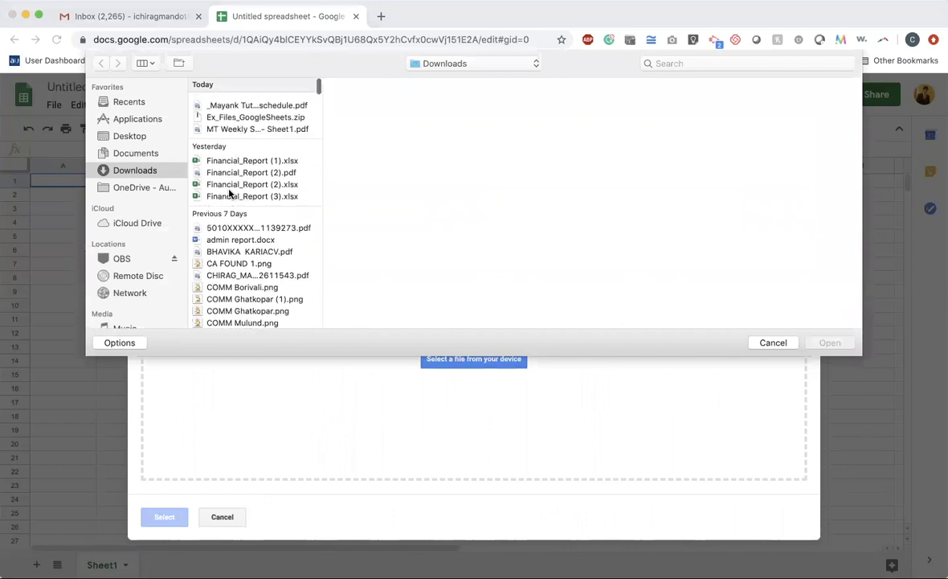
pyautogui.click(707, 64)
pyautogui.write('excel')
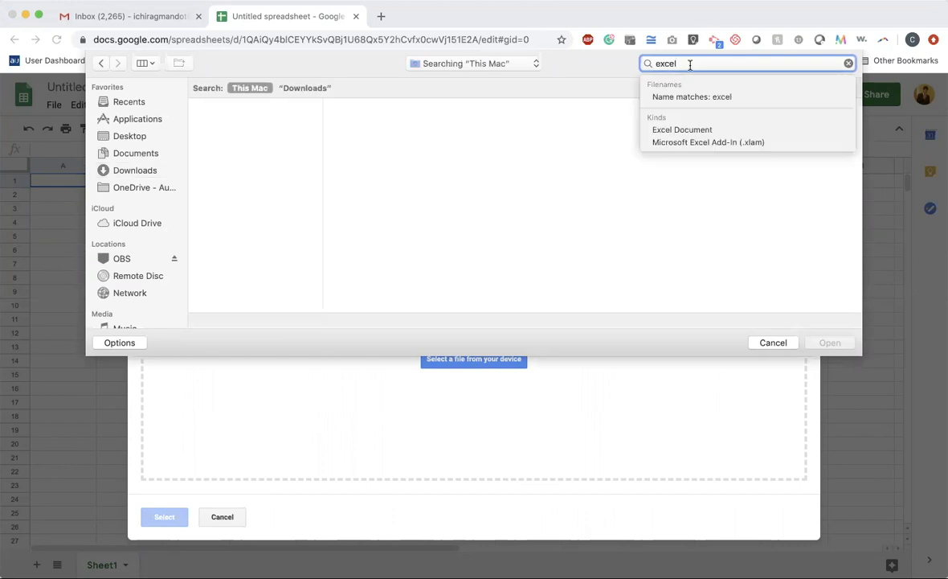
pyautogui.press('Down')
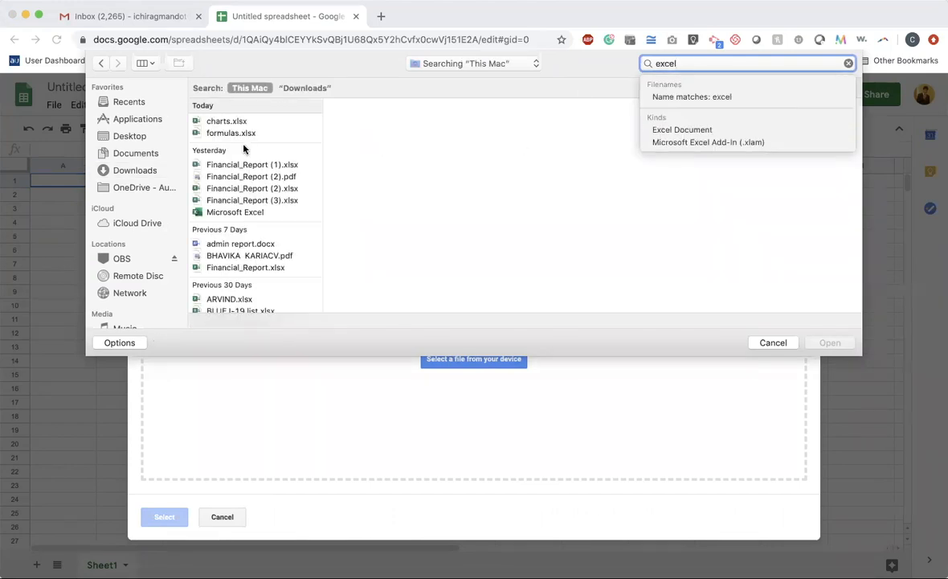
pyautogui.press('Escape')
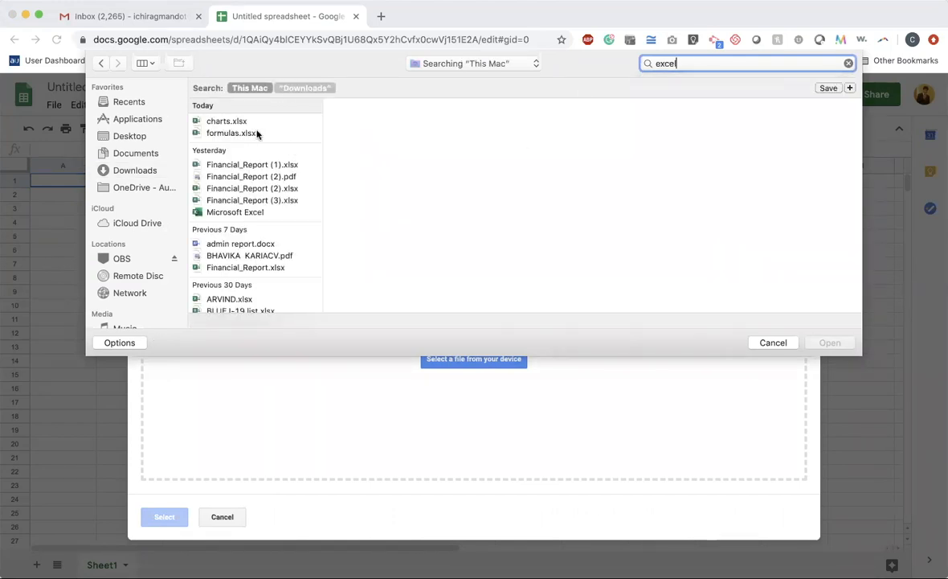
pyautogui.press('Escape')
pyautogui.click(288, 124)
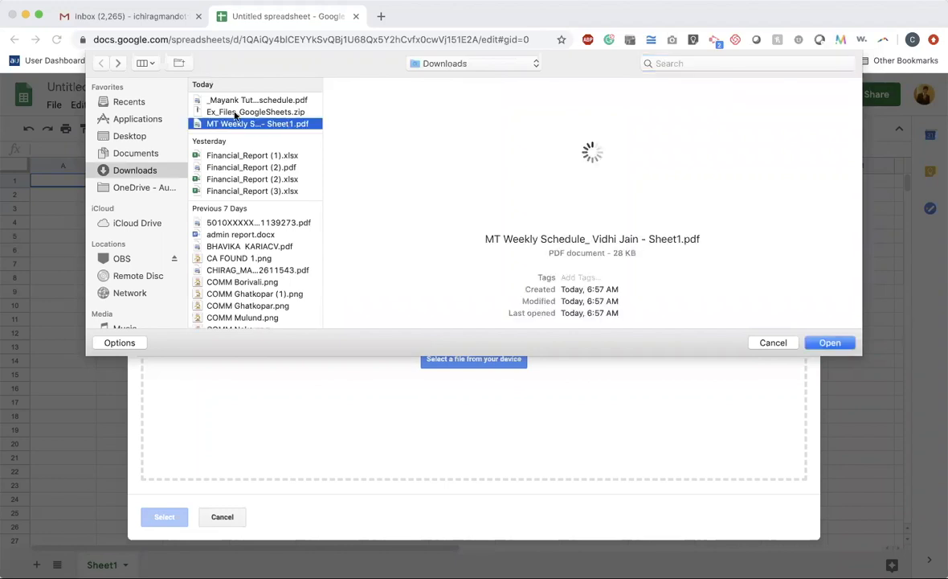
pyautogui.click(234, 113)
# Search the computer for "Ex_Files" and open the Exercise Files folder inside Ex_Files_GoogleSheets
pyautogui.click(686, 65)
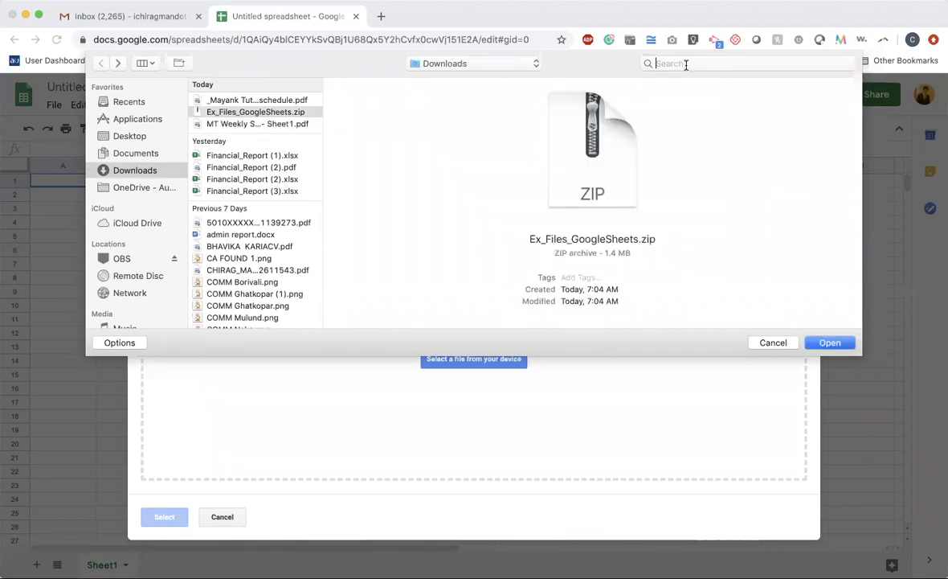
pyautogui.write('EX')
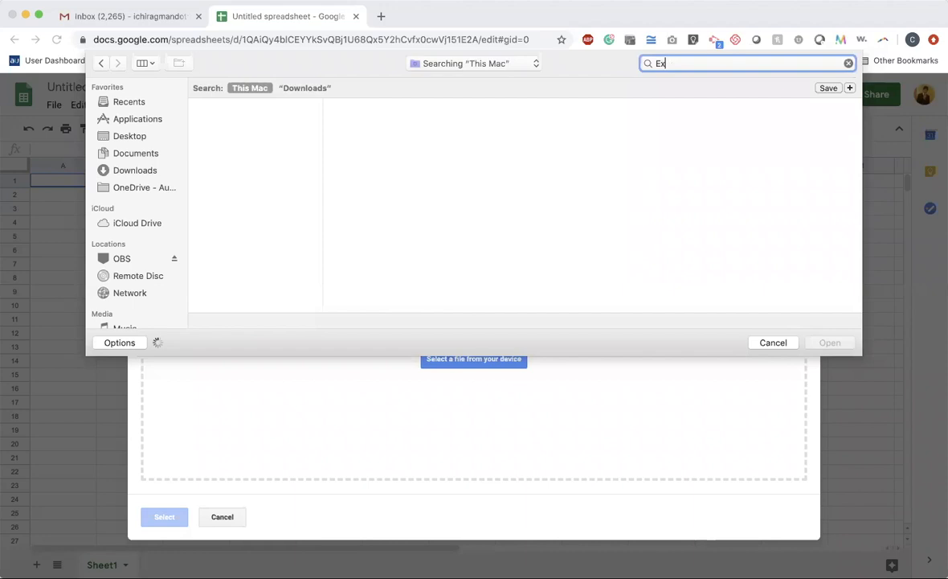
pyautogui.write('_Files')
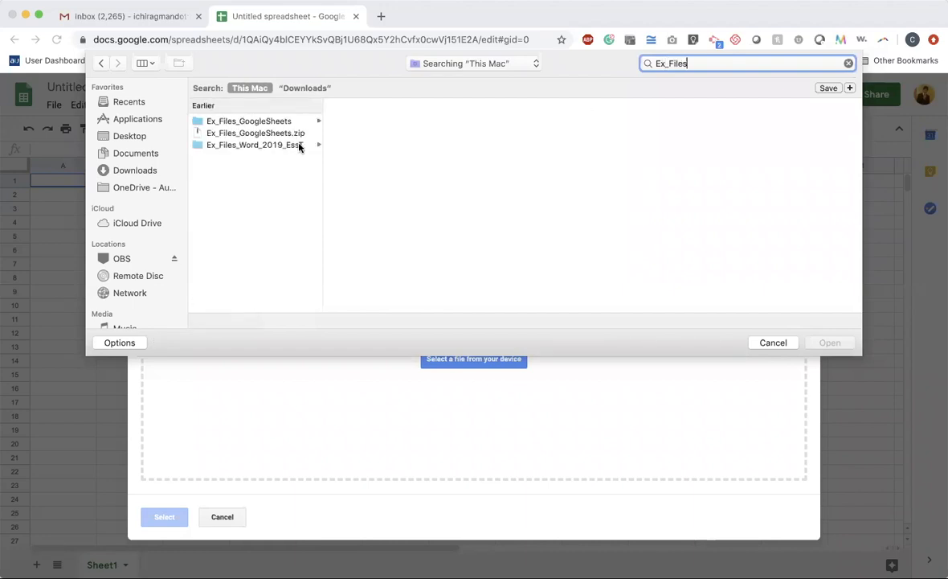
pyautogui.click(265, 121)
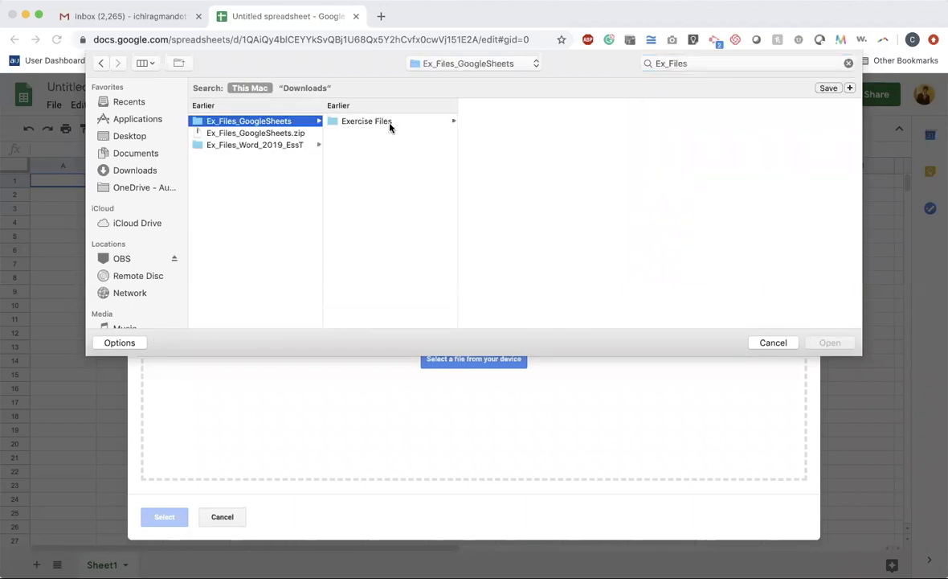
pyautogui.click(389, 123)
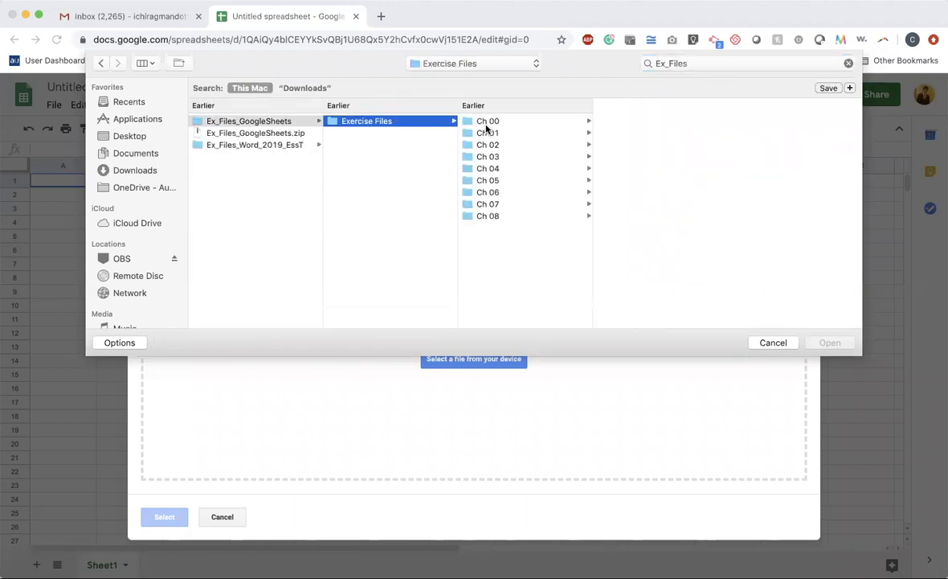
# Upload formulas.xlsx from the Ch 06 exercise folder for the import
pyautogui.click(492, 181)
pyautogui.press('Down')
pyautogui.click(601, 126)
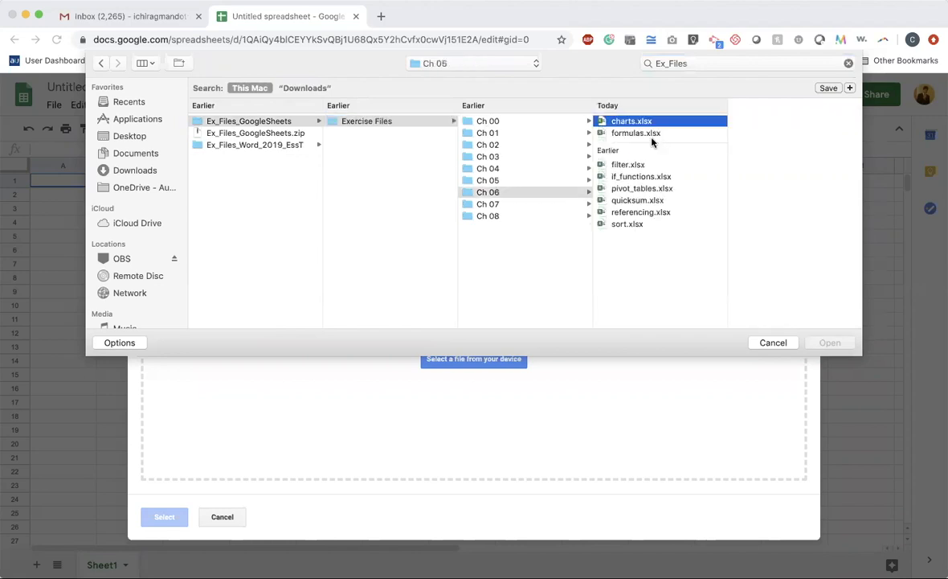
pyautogui.click(611, 224)
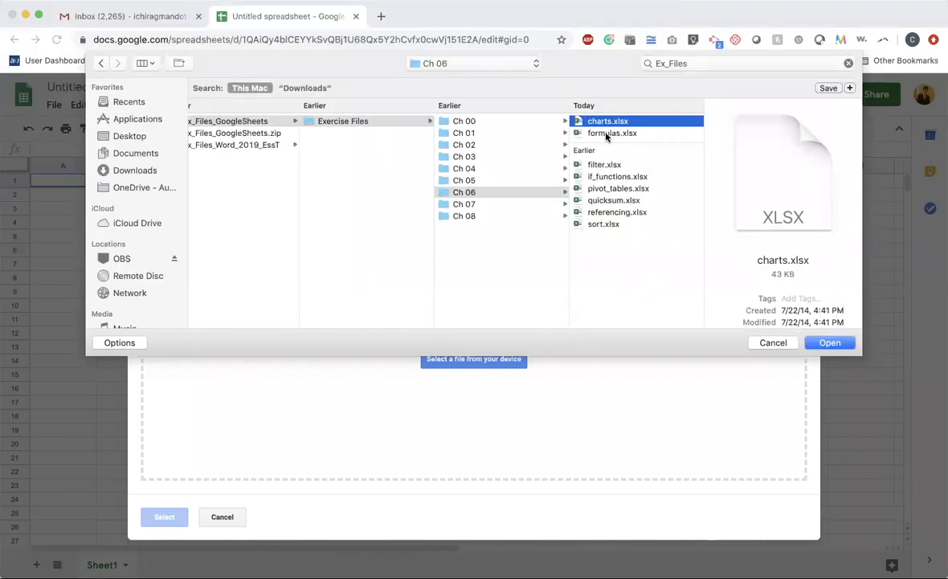
pyautogui.click(608, 133)
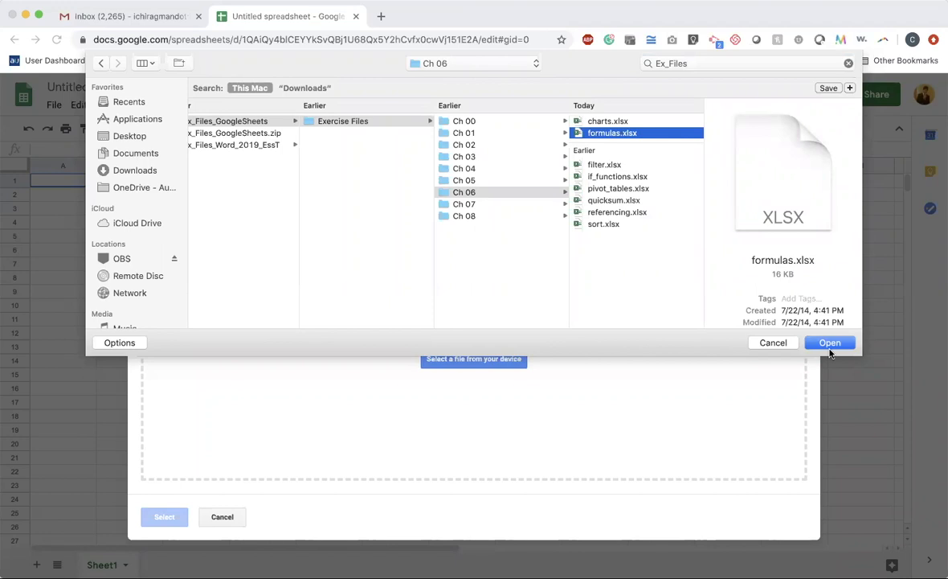
pyautogui.press('Return')
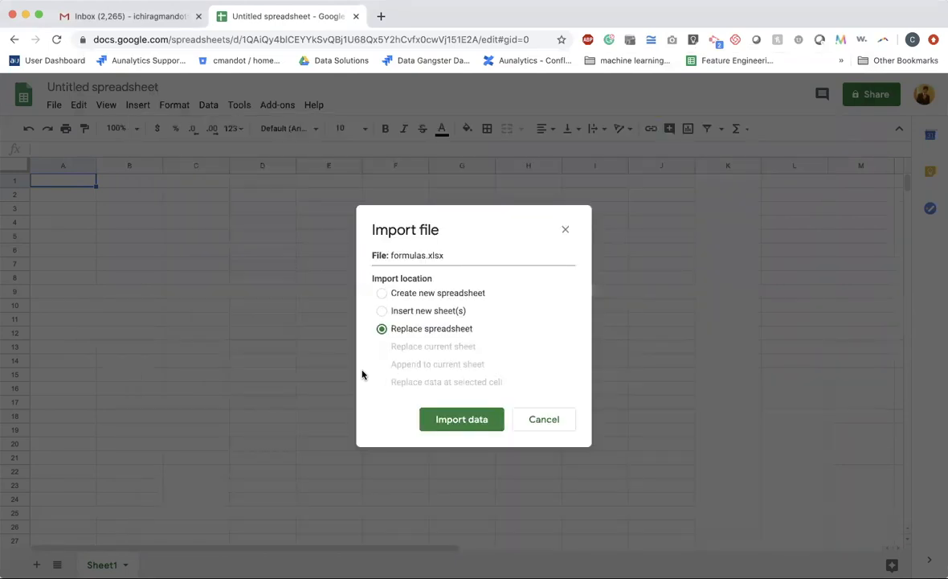
# Import formulas.xlsx with the Insert new sheet(s) option and reload the spreadsheet
pyautogui.click(410, 312)
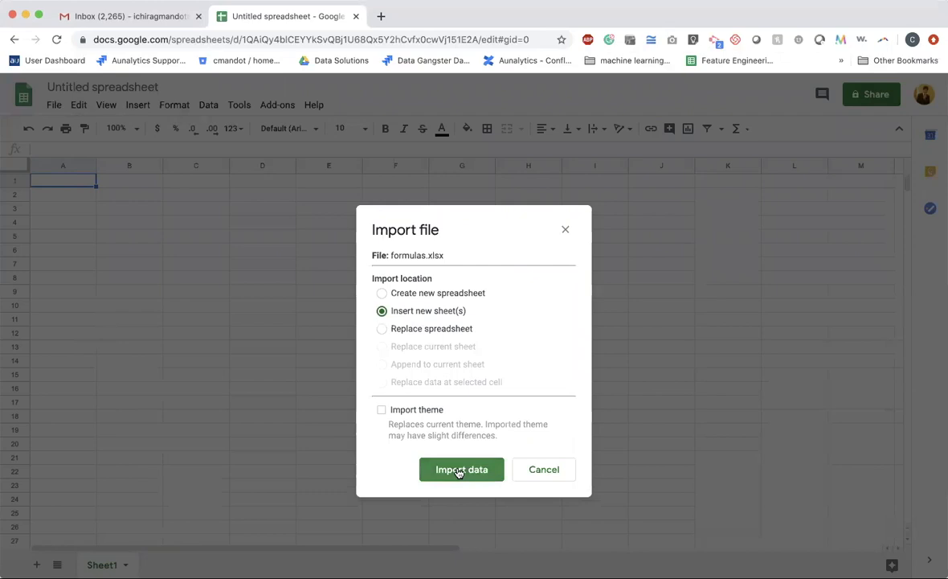
pyautogui.click(458, 472)
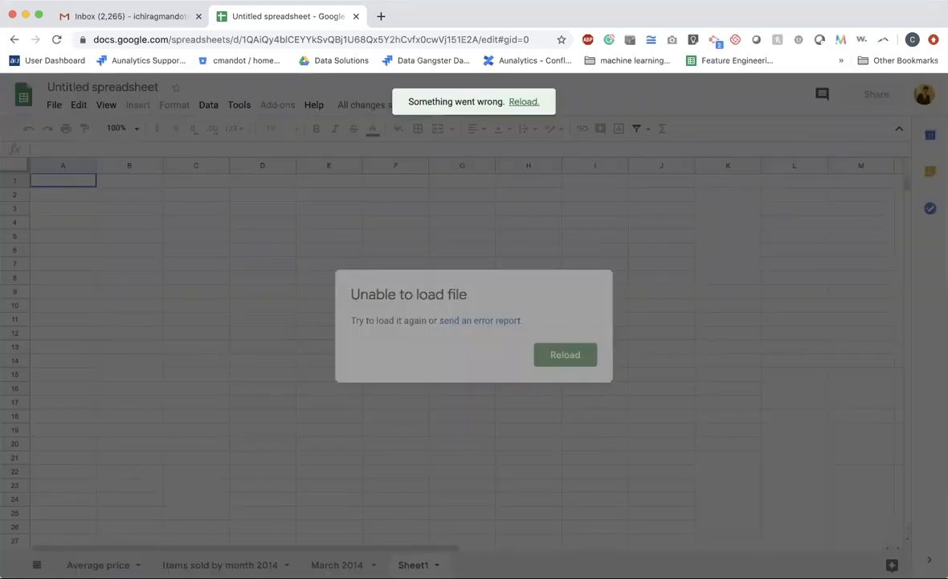
pyautogui.click(525, 102)
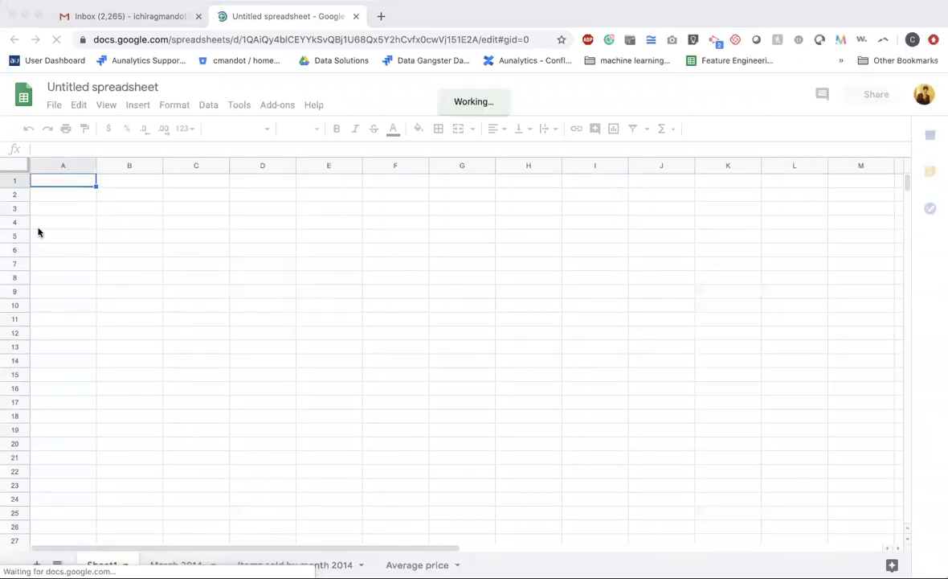
# Start another file import and upload quicksum.xlsx from the Ch 06 folder on the device
pyautogui.click(52, 107)
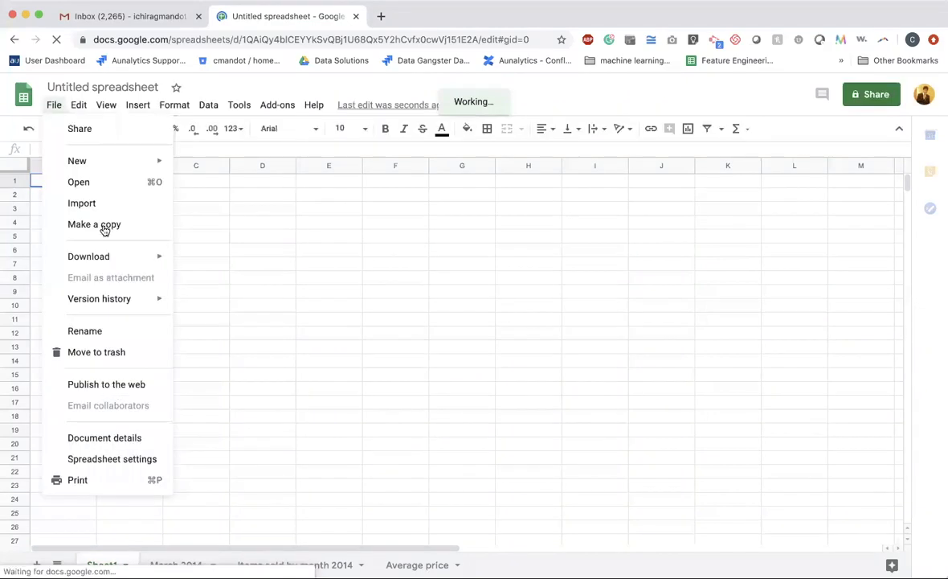
pyautogui.click(391, 167)
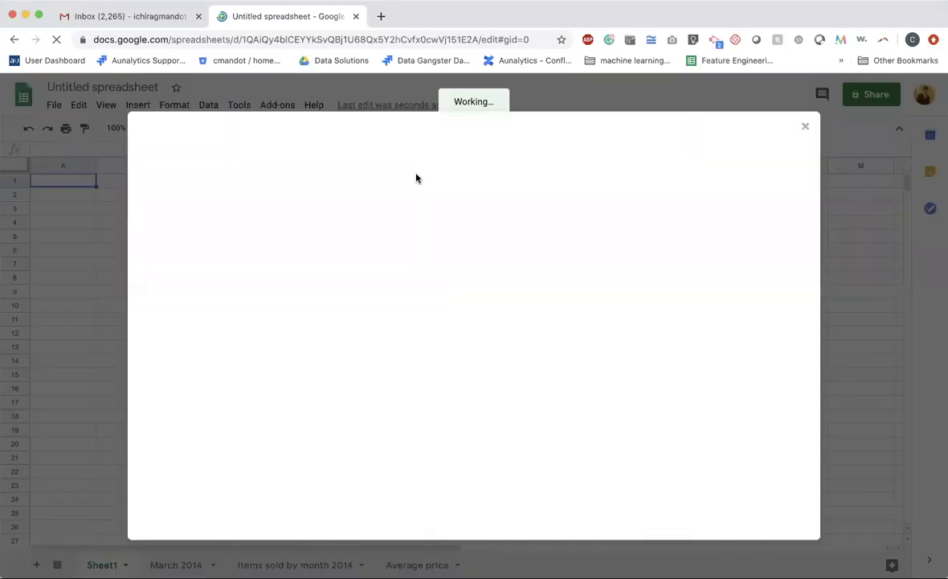
pyautogui.click(377, 172)
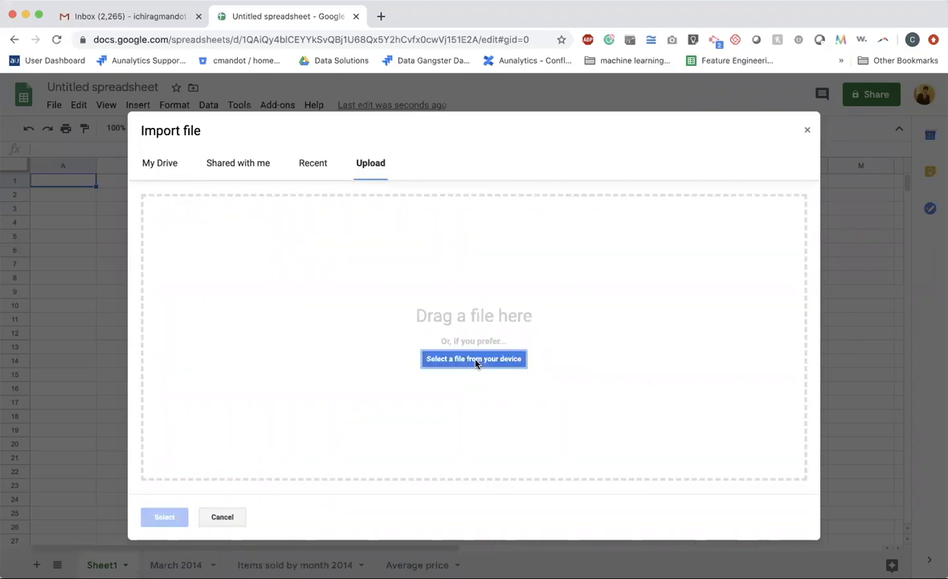
pyautogui.click(475, 361)
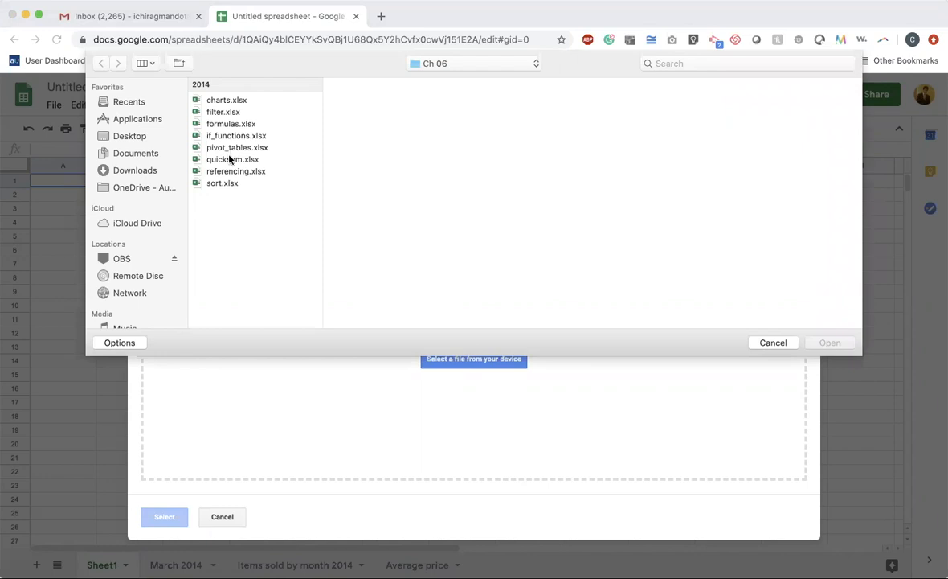
pyautogui.click(229, 159)
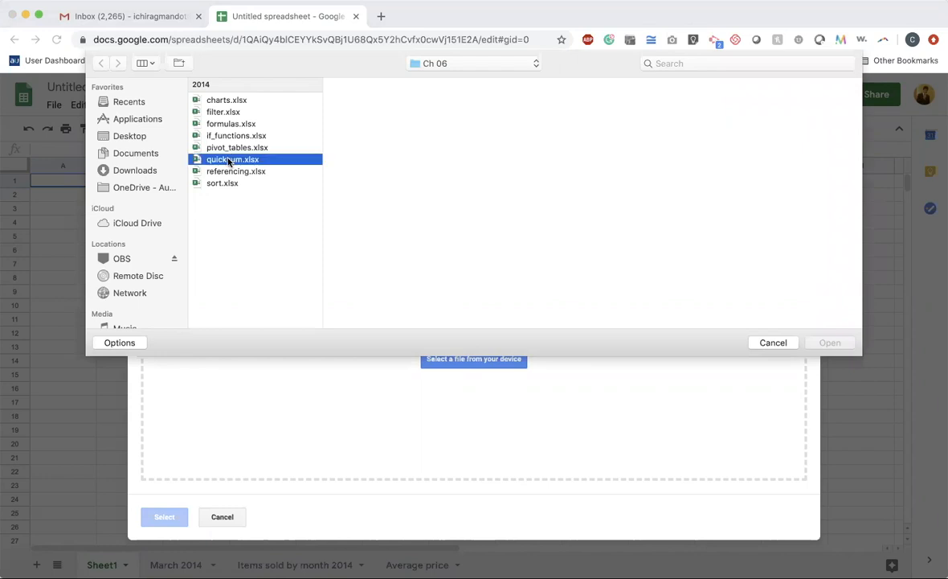
pyautogui.click(830, 343)
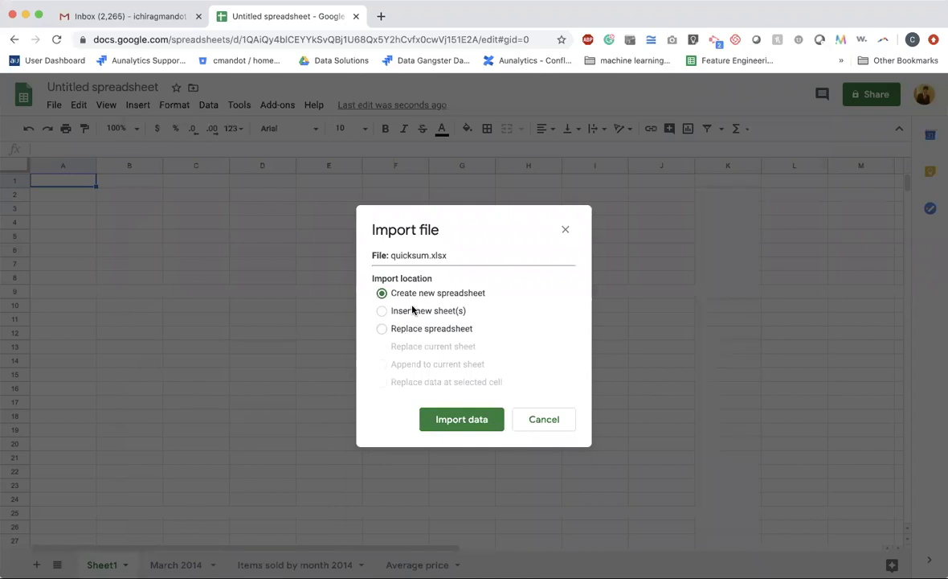
# Import quicksum.xlsx with the Insert new sheet(s) option and reload the spreadsheet
pyautogui.click(443, 310)
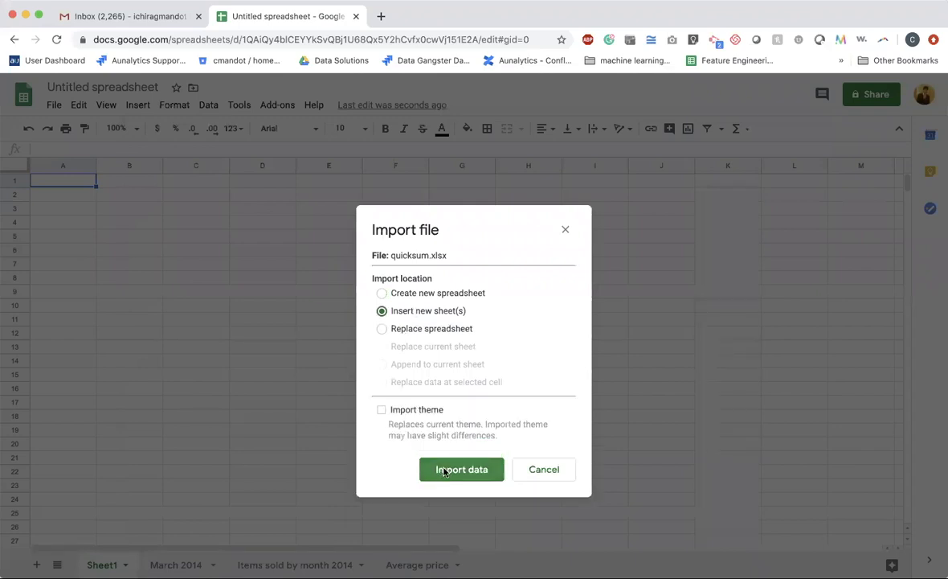
pyautogui.click(444, 471)
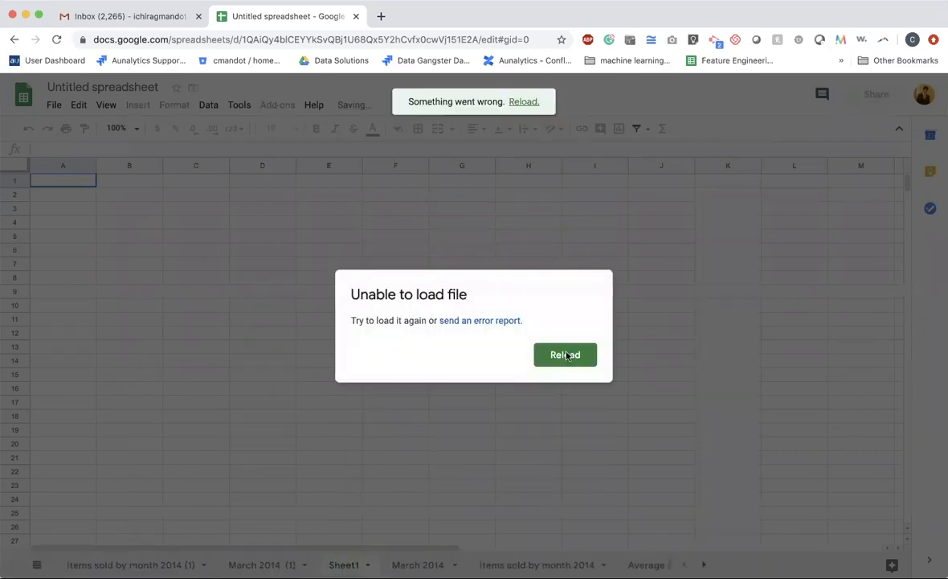
pyautogui.click(565, 355)
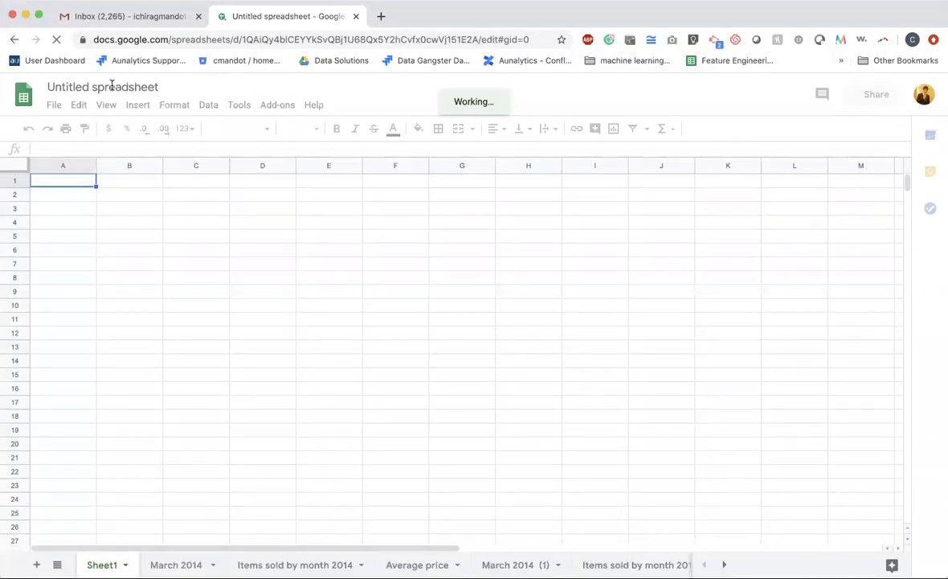
# Rename the spreadsheet as "Working with Spreadsheets"
pyautogui.click(111, 86)
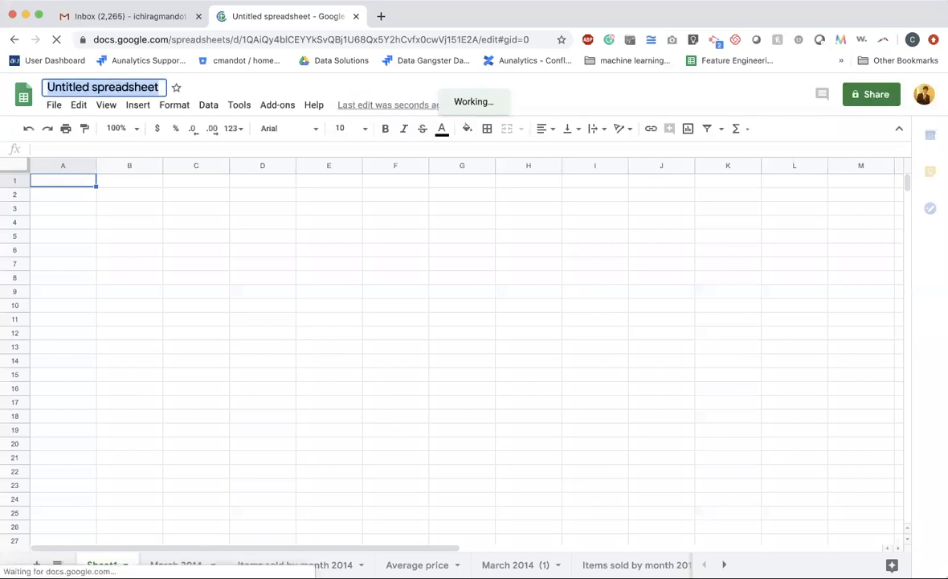
pyautogui.write('Working with Sprea')
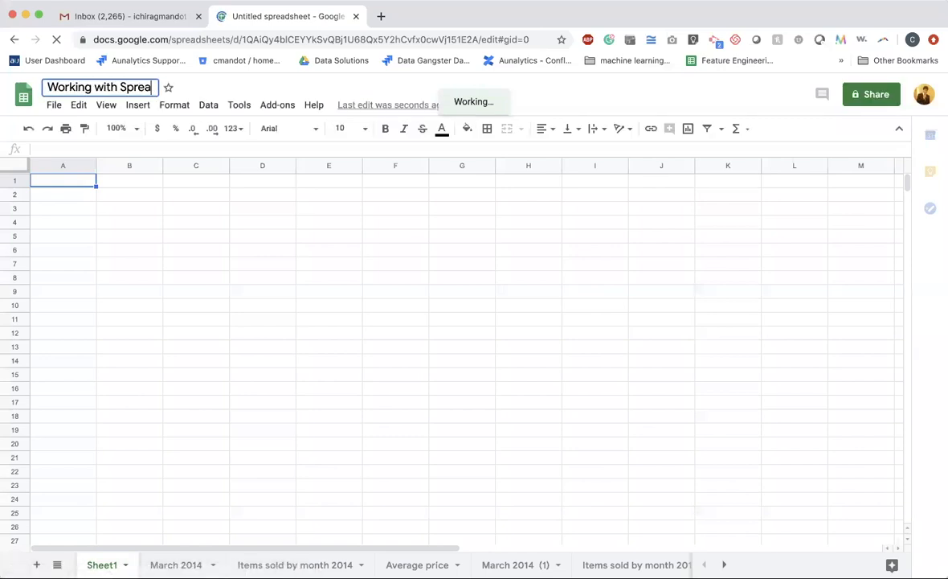
pyautogui.write('dsheets')
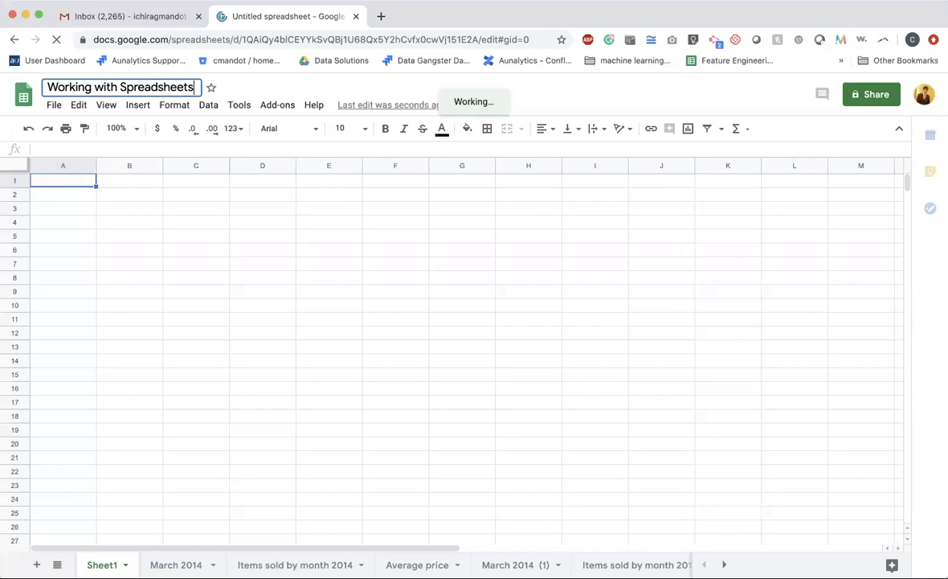
pyautogui.press('Return')
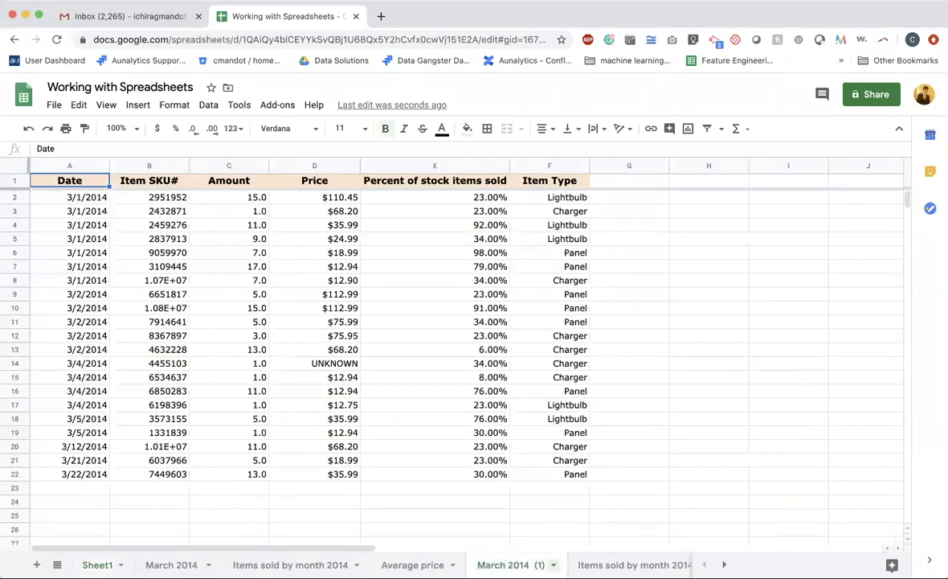
# Switch from the imported March 2014 (1) sheet past the empty Sheet1 to the March 2014 sheet
pyautogui.click(553, 564)
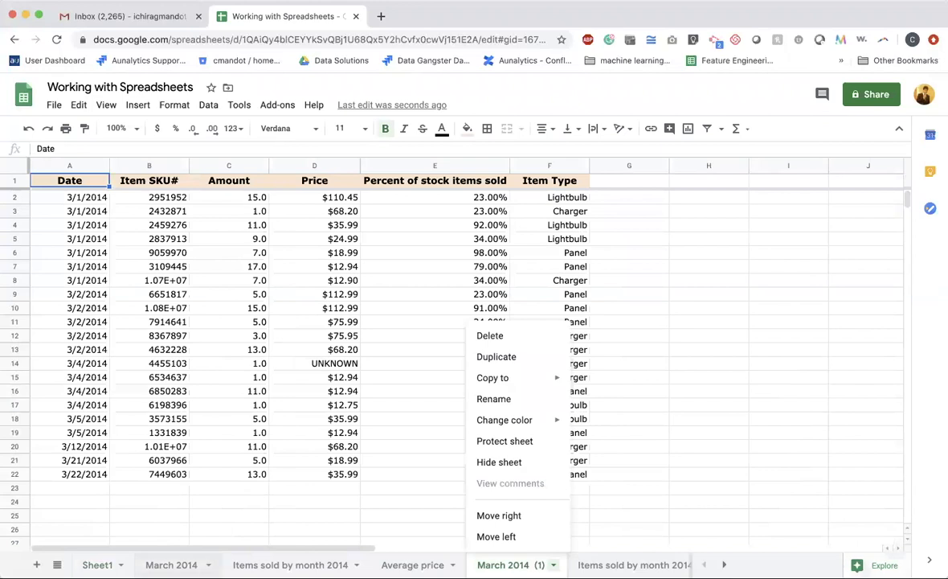
pyautogui.click(98, 564)
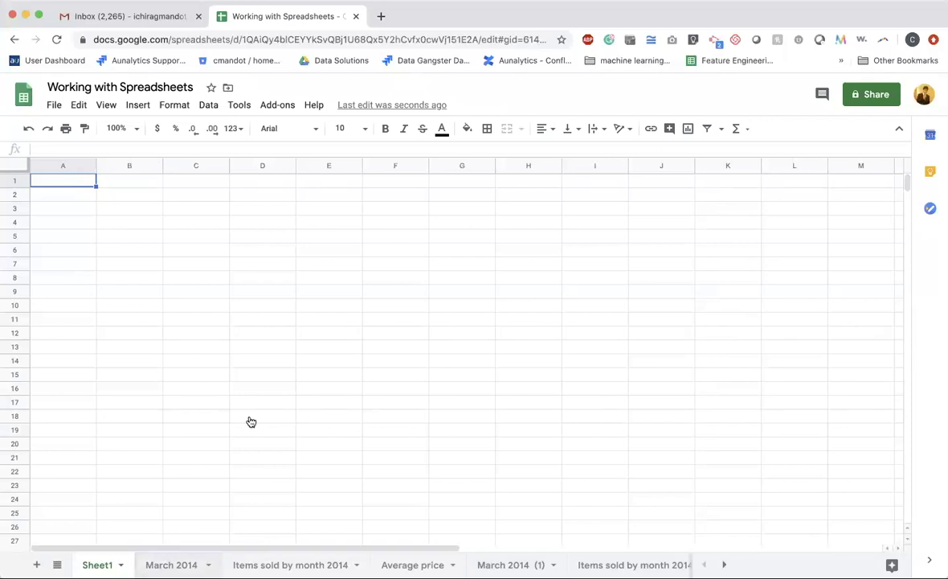
pyautogui.hotkey('alt', 'Down')
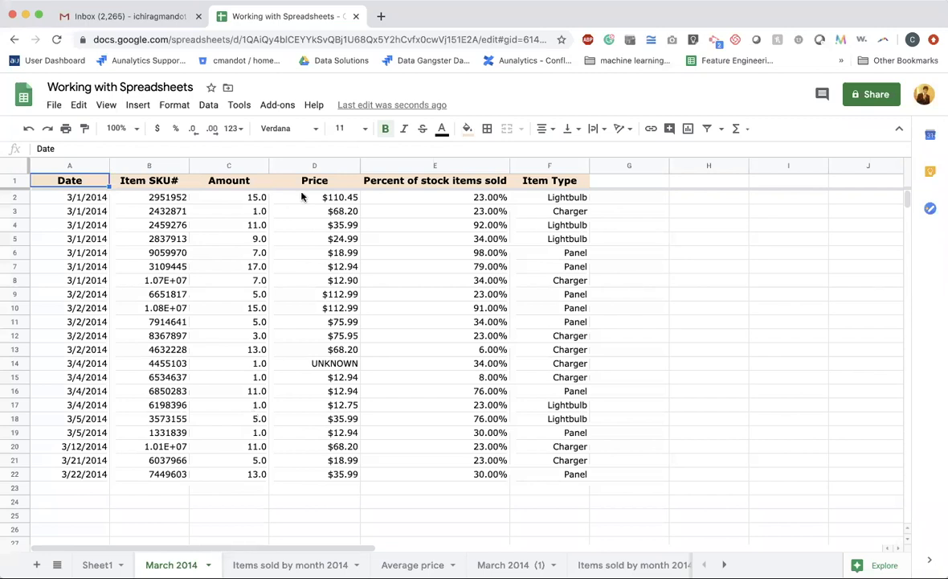
# Examine the first record of the March 2014 sheet across its columns from Item SKU# to Item Type
pyautogui.click(179, 226)
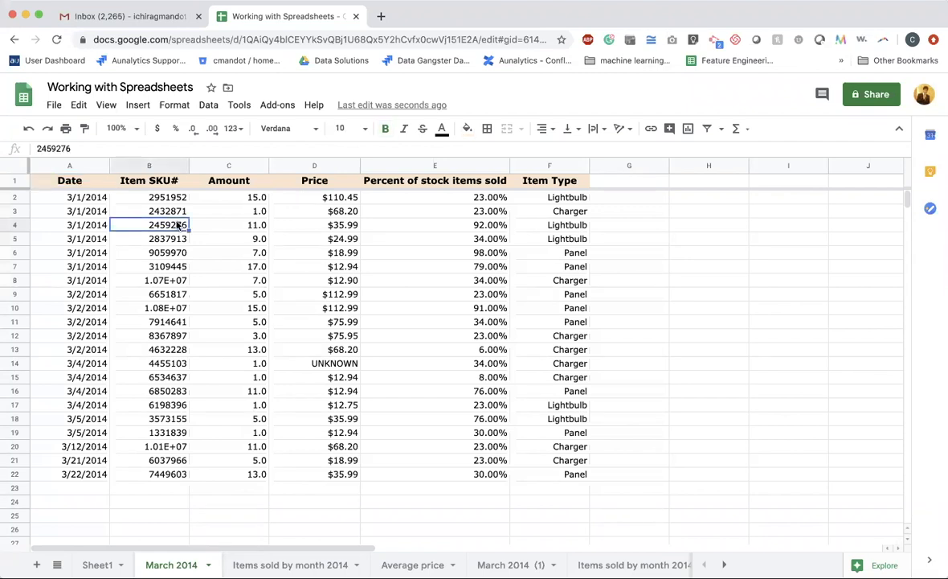
pyautogui.press('Up')
pyautogui.press('Up')
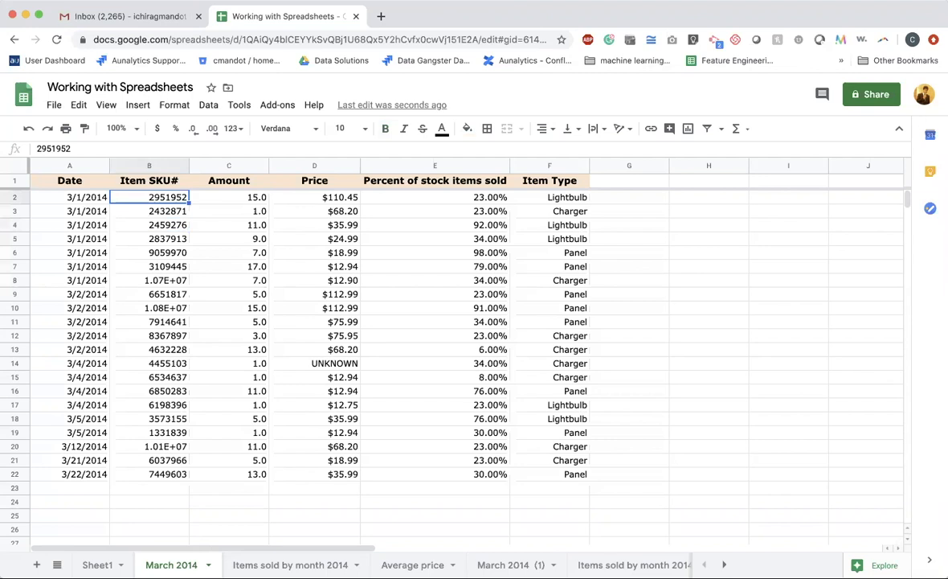
pyautogui.press('Right')
pyautogui.press('Right')
pyautogui.press('Left')
pyautogui.press('Right')
pyautogui.press('Right')
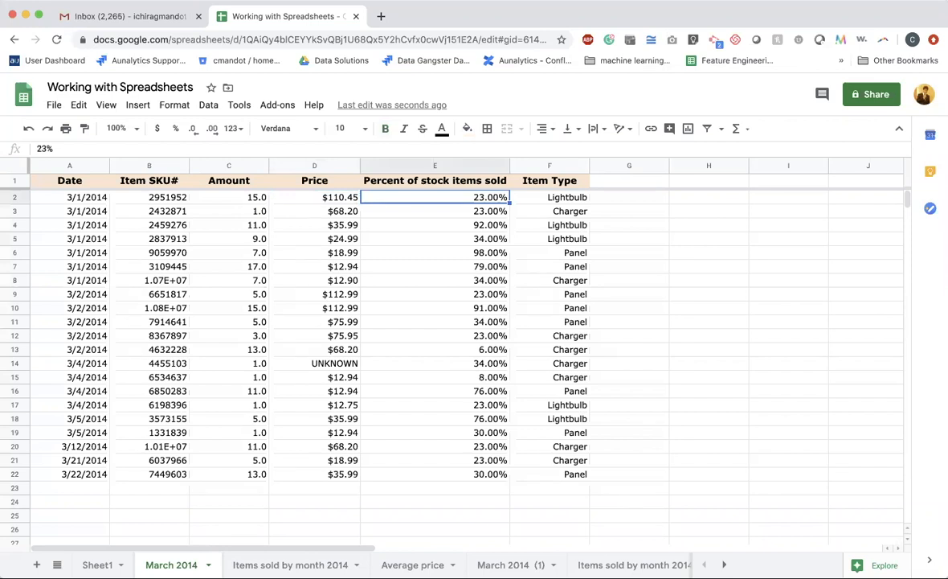
pyautogui.press('Right')
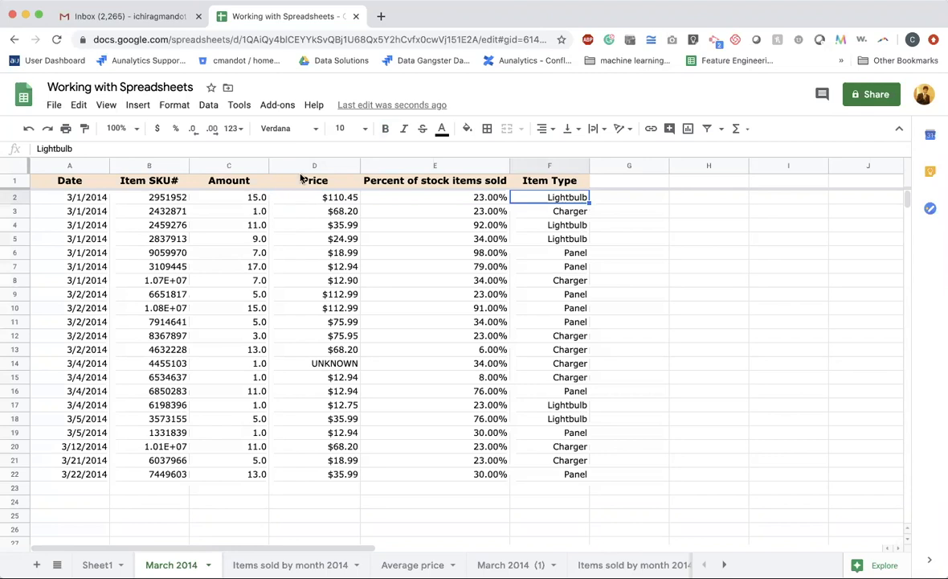
pyautogui.doubleClick(229, 184)
pyautogui.doubleClick(229, 184)
pyautogui.write('Quna')
pyautogui.press('BackSpace')
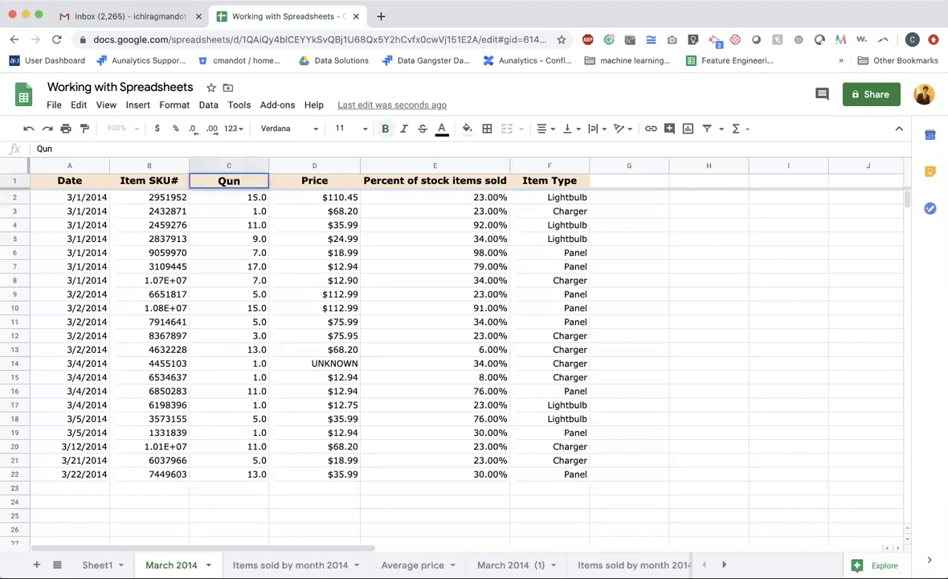
pyautogui.press('Escape')
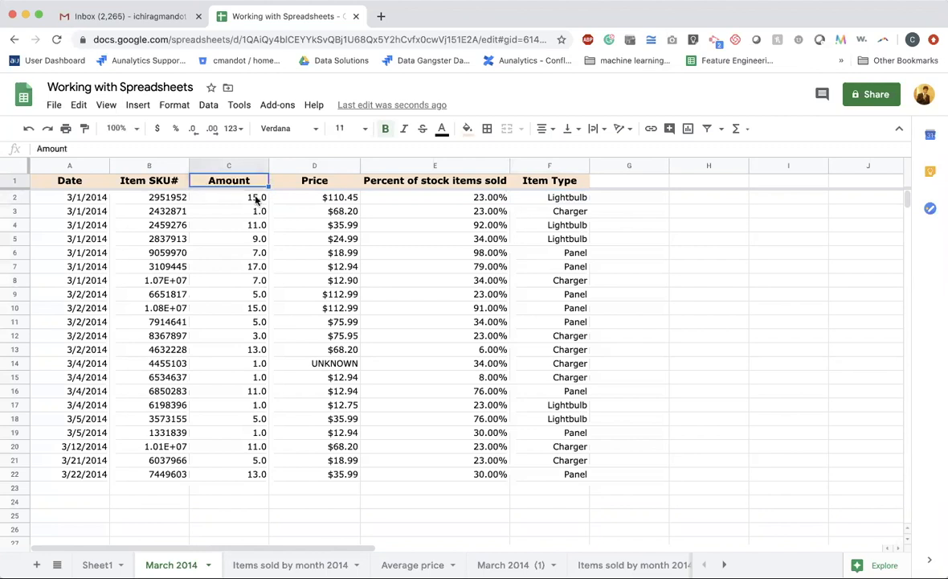
# Examine the entries in the upper rows of the Item SKU# column
pyautogui.click(157, 198)
pyautogui.press('Down')
pyautogui.press('Down')
pyautogui.press('Down')
pyautogui.press('Down')
pyautogui.press('Down')
pyautogui.press('Down')
pyautogui.press('Down')
pyautogui.press('Up')
pyautogui.press('Up')
pyautogui.press('Up')
pyautogui.press('Up')
pyautogui.press('Up')
pyautogui.press('Up')
pyautogui.press('Up')
pyautogui.press('Down')
pyautogui.press('Down')
pyautogui.press('Down')
pyautogui.press('Up')
pyautogui.press('Up')
pyautogui.press('Up')
pyautogui.press('Up')
pyautogui.press('Down')
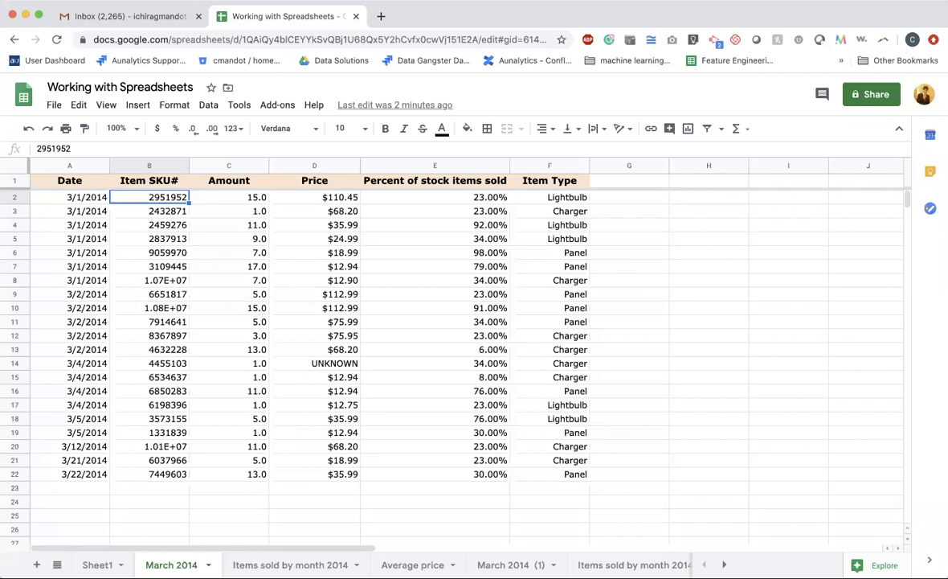
# Sort the whole March 2014 sheet by the Price column D in Z → A order
pyautogui.click(339, 165)
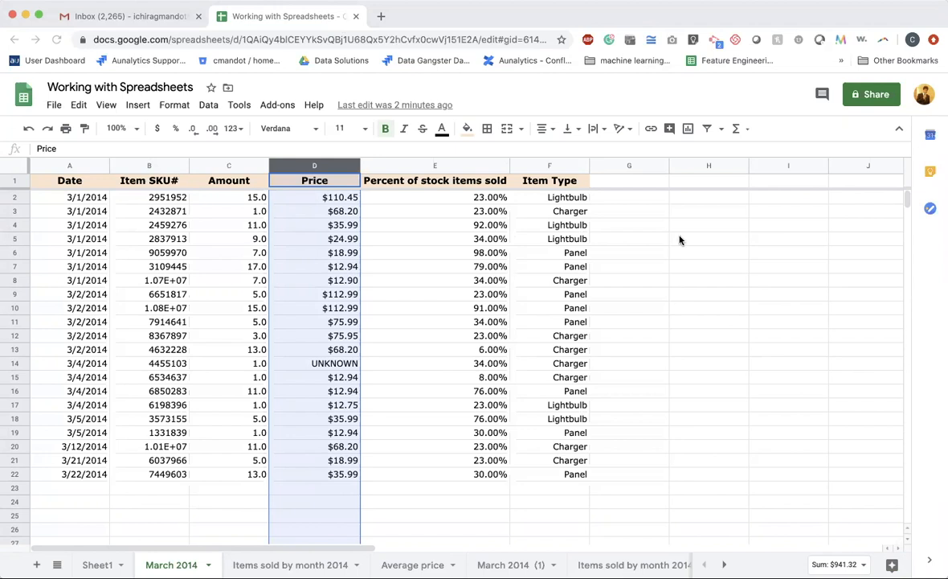
pyautogui.click(679, 266)
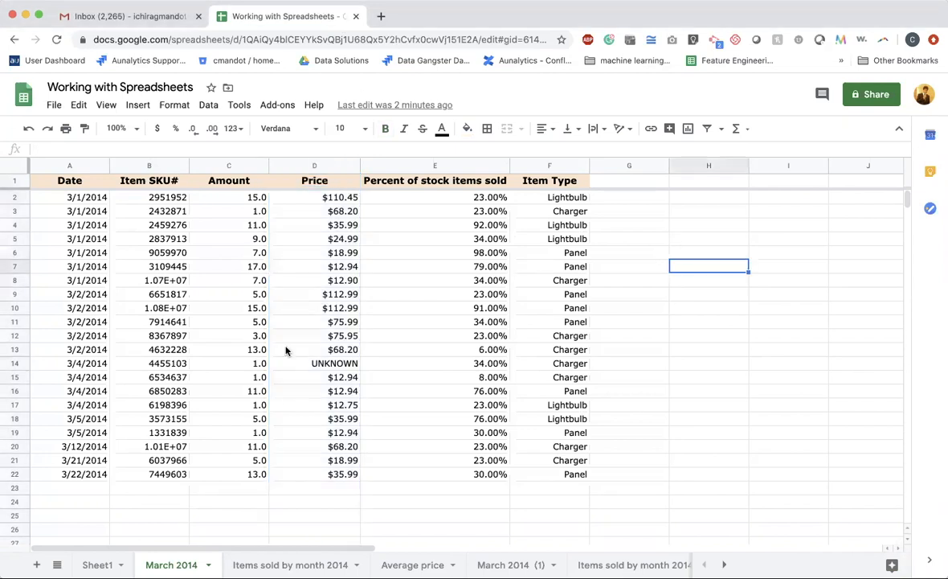
pyautogui.click(318, 179)
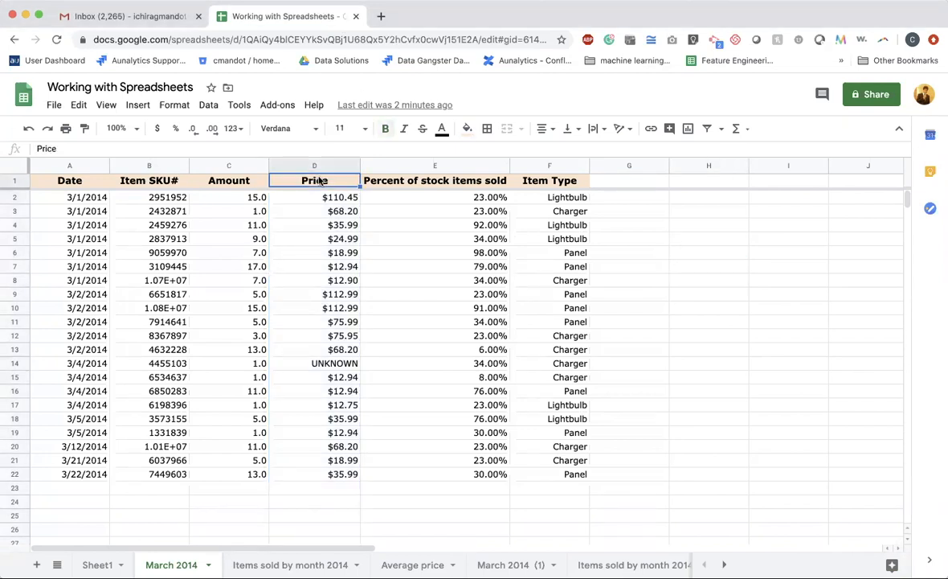
pyautogui.click(322, 166)
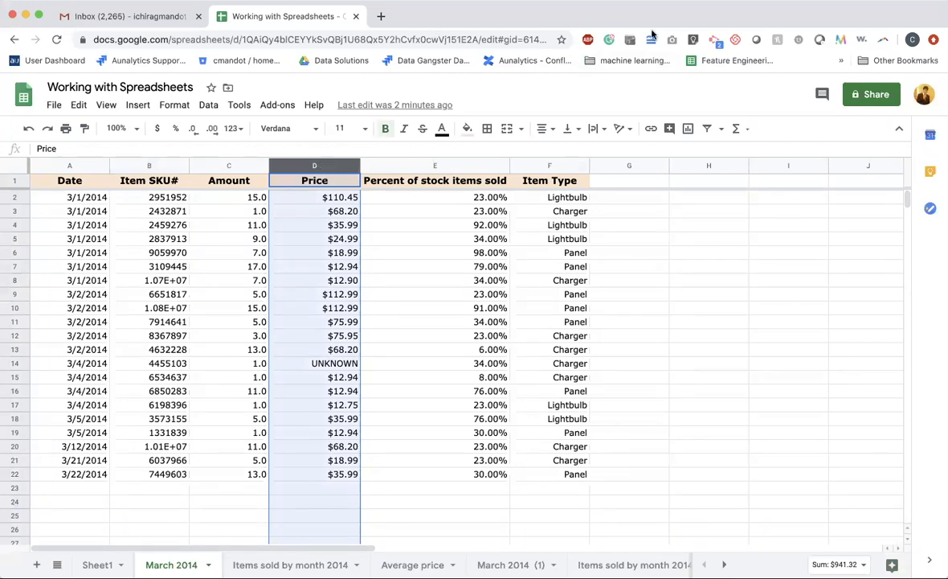
pyautogui.click(325, 307)
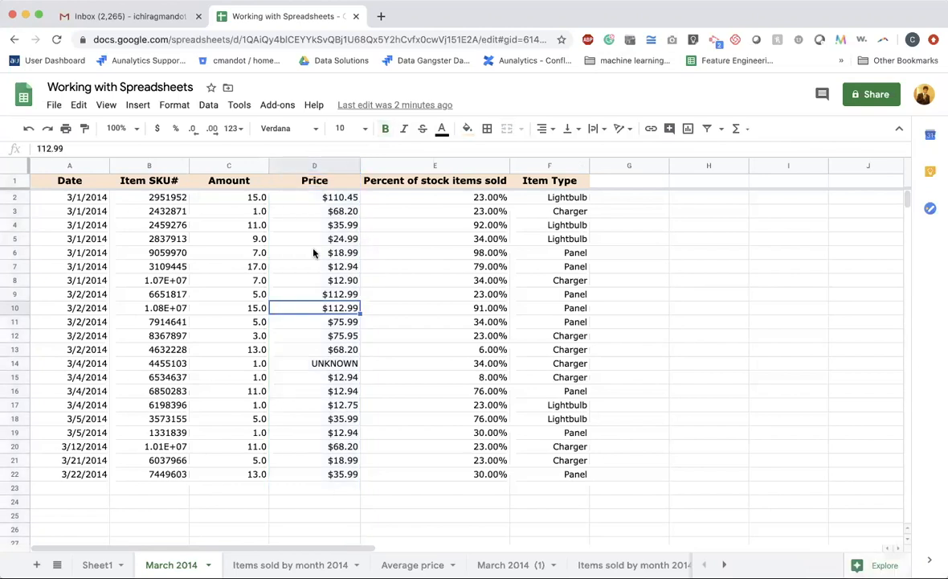
pyautogui.click(328, 167)
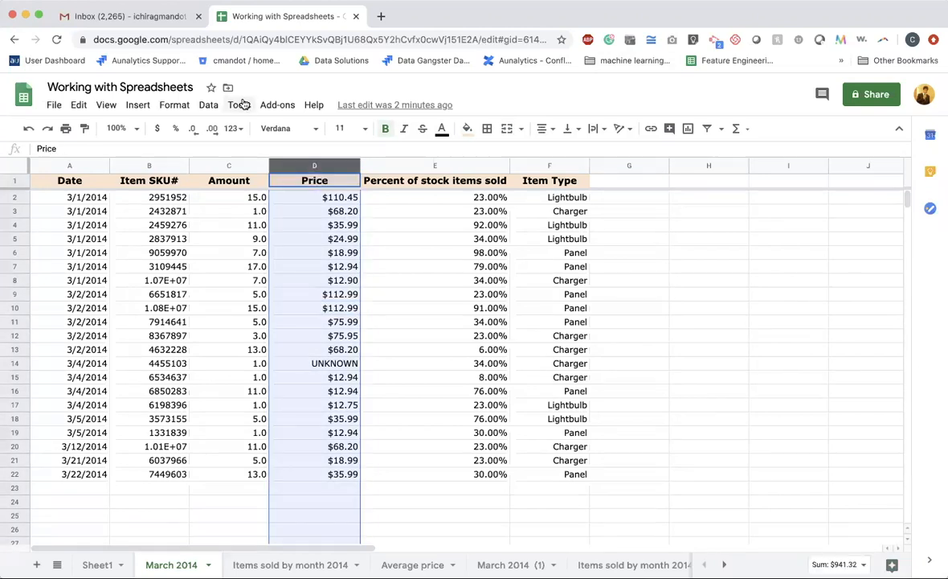
pyautogui.click(242, 106)
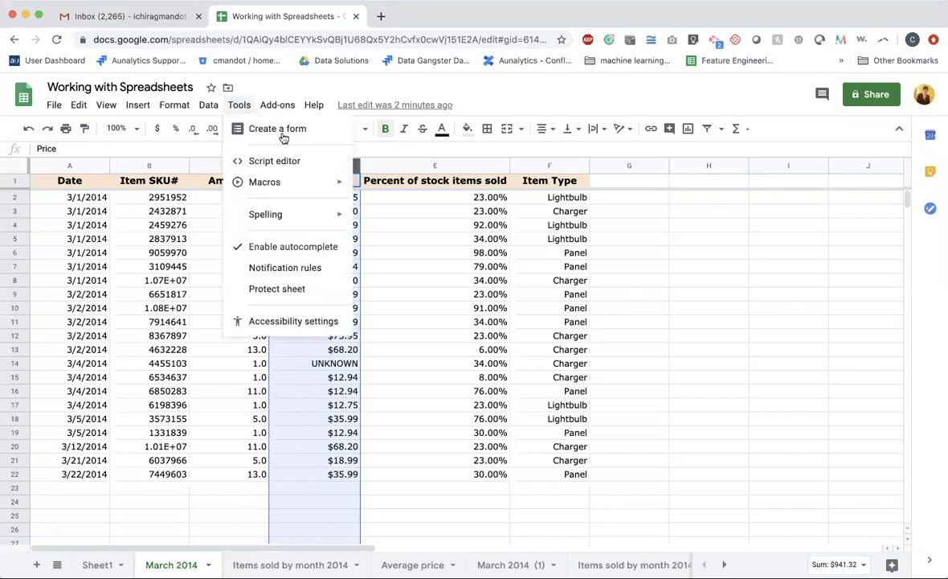
pyautogui.click(209, 107)
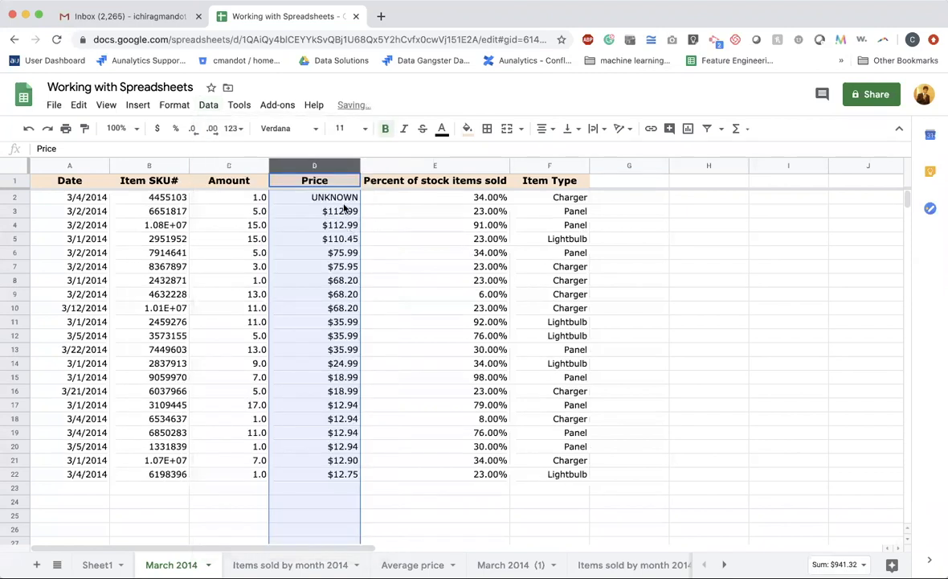
# Sort the whole sheet by the Item Type column F in A → Z order
pyautogui.click(214, 111)
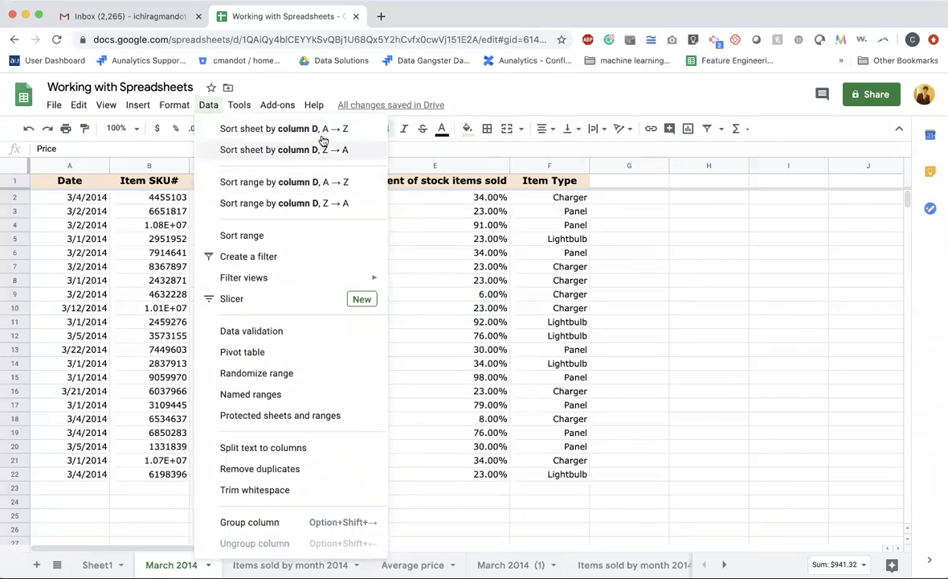
pyautogui.click(460, 225)
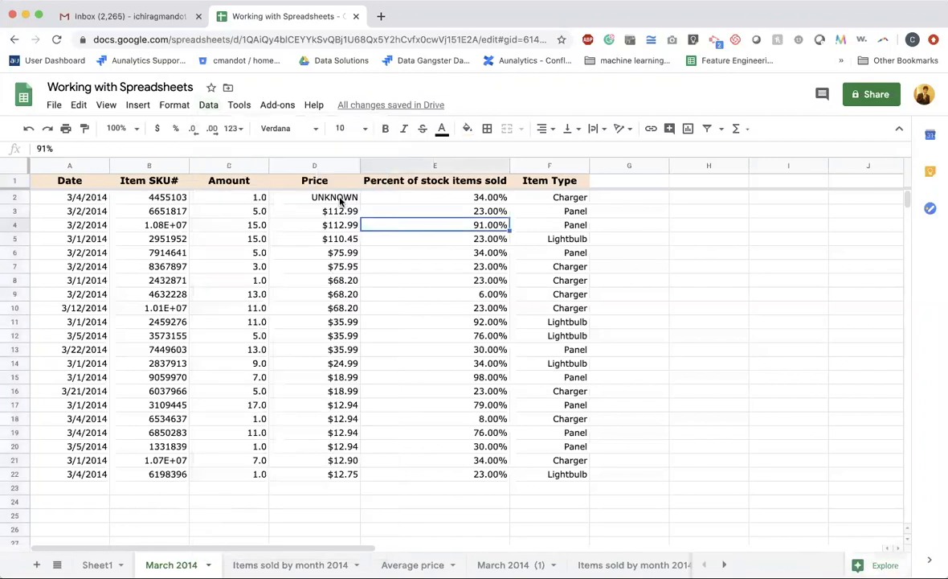
pyautogui.click(341, 201)
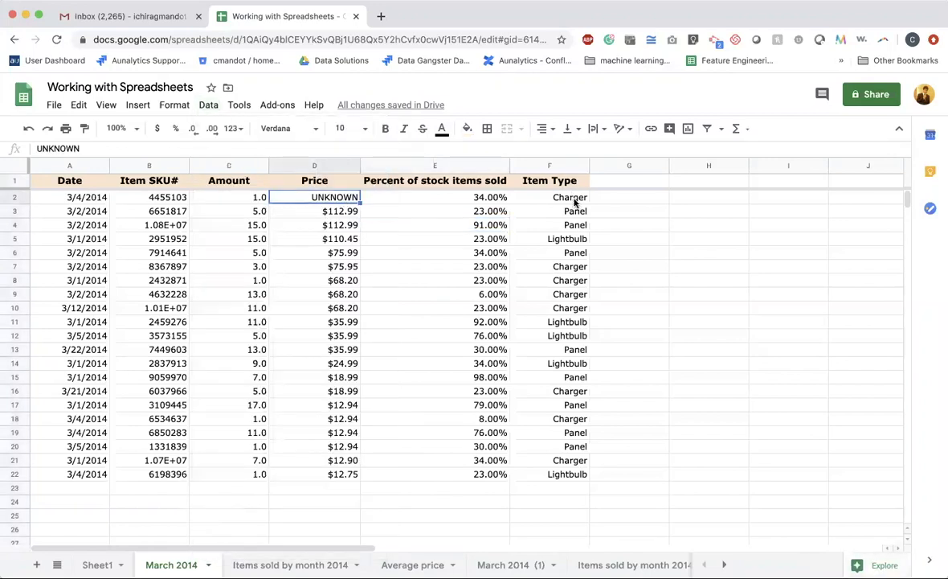
pyautogui.click(549, 198)
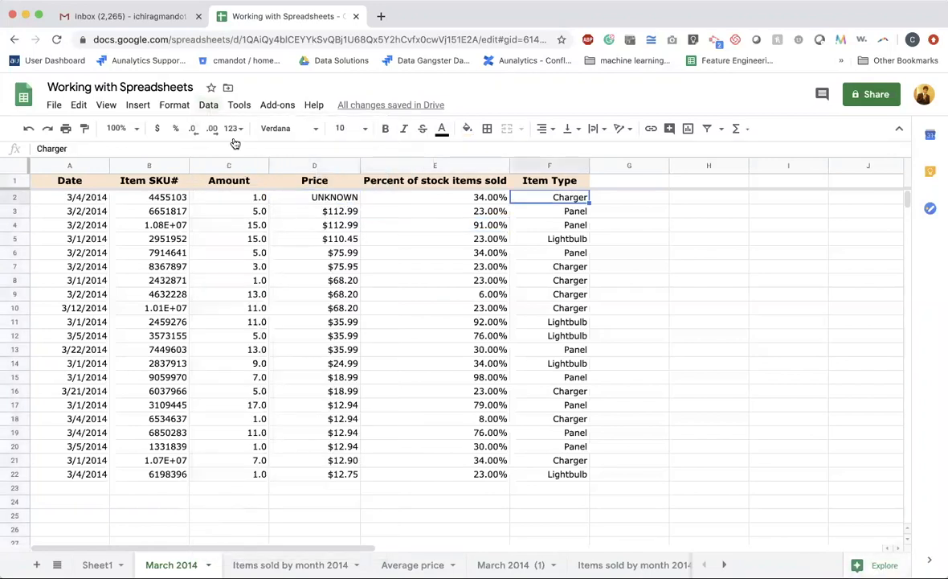
pyautogui.click(208, 106)
pyautogui.click(265, 128)
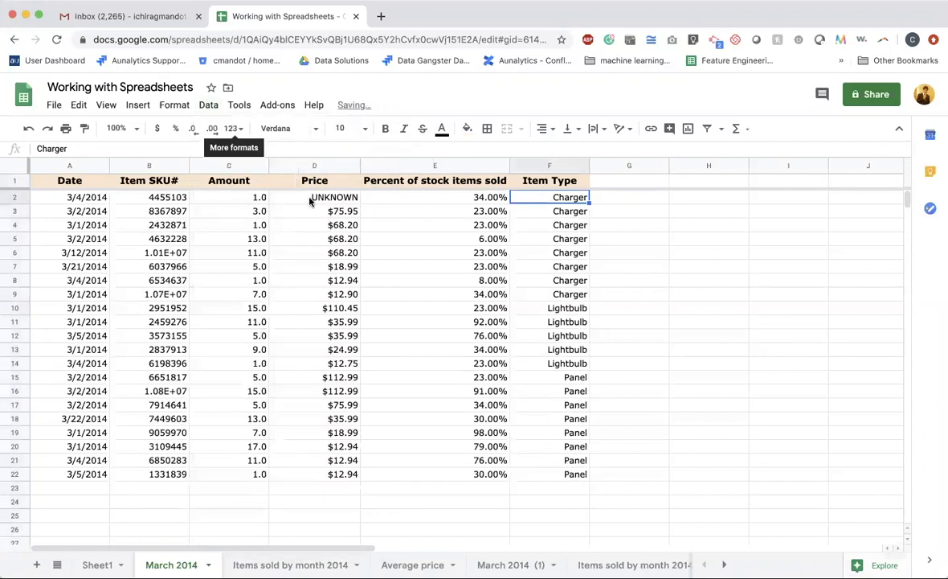
# Sort the whole sheet by the Item Type column F in Z → A order
pyautogui.press('Left')
pyautogui.press('Left')
pyautogui.click(565, 198)
pyautogui.click(208, 105)
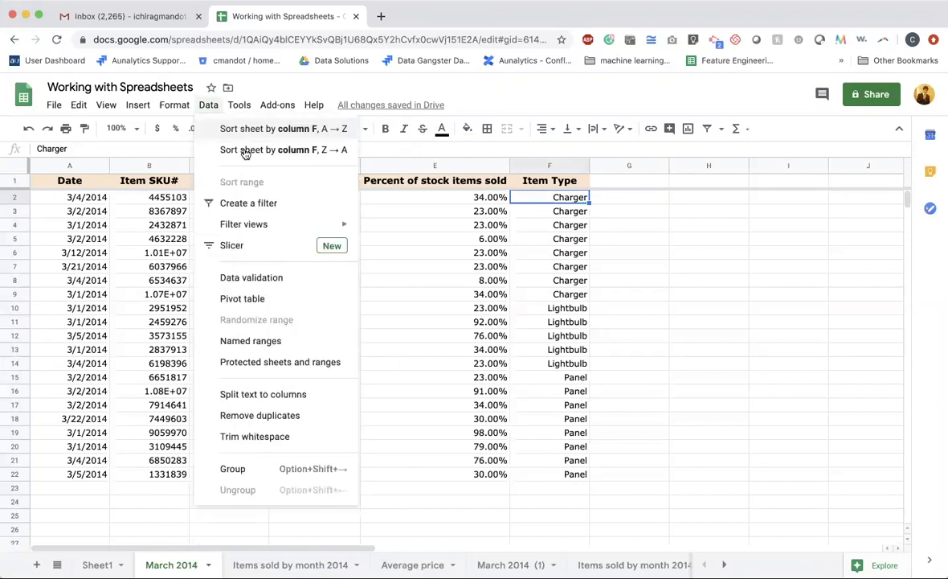
pyautogui.click(246, 152)
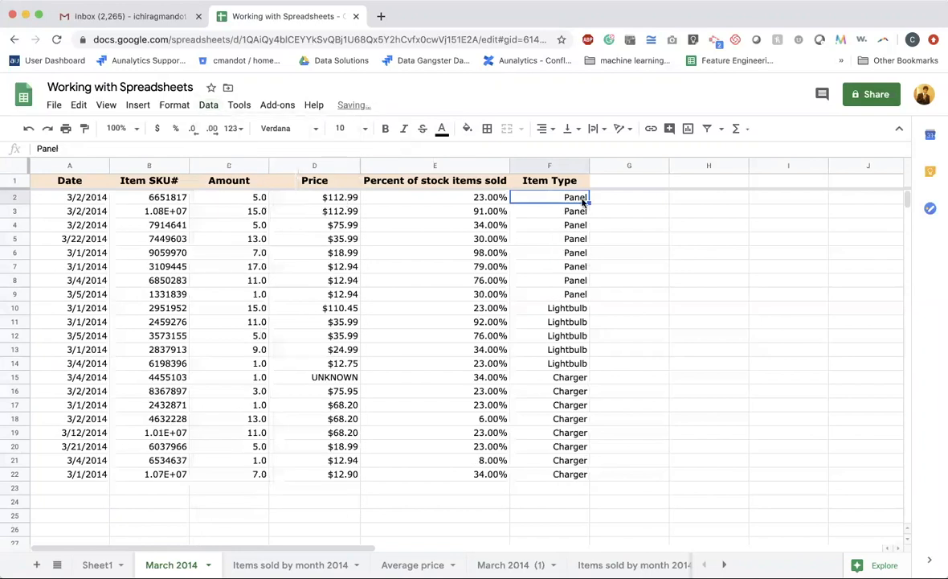
# Sort only the Price column as a range by column D in A → Z order
pyautogui.click(328, 200)
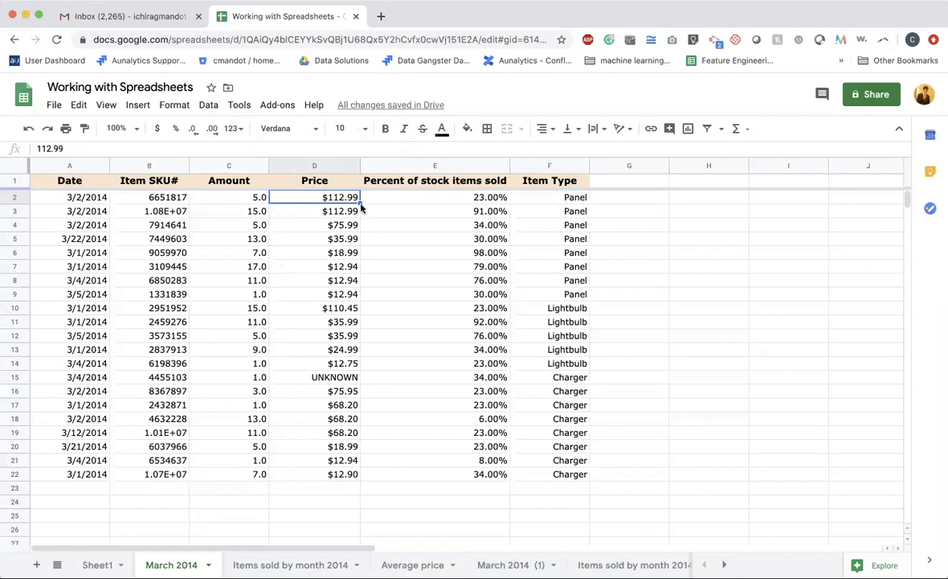
pyautogui.press('Right')
pyautogui.press('Right')
pyautogui.click(310, 184)
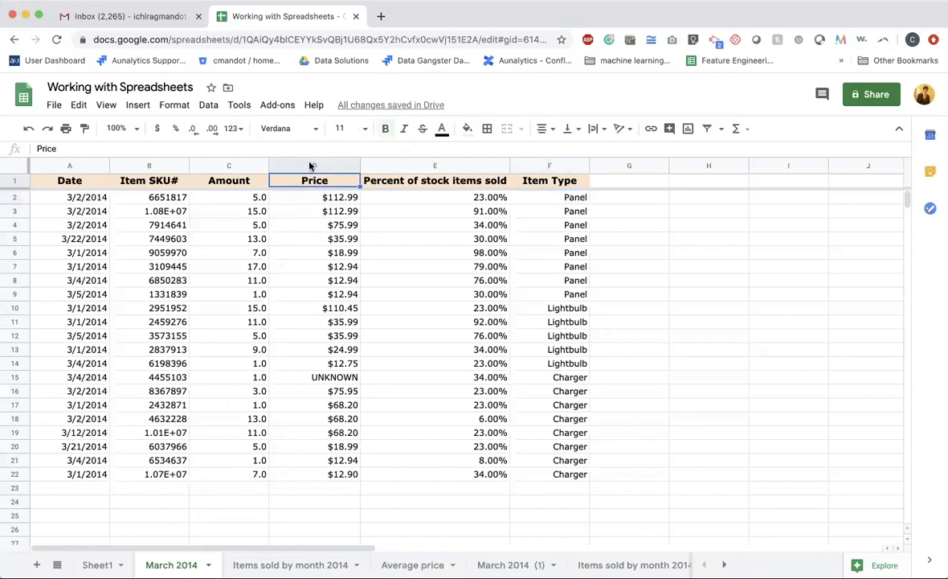
pyautogui.click(312, 164)
pyautogui.click(209, 106)
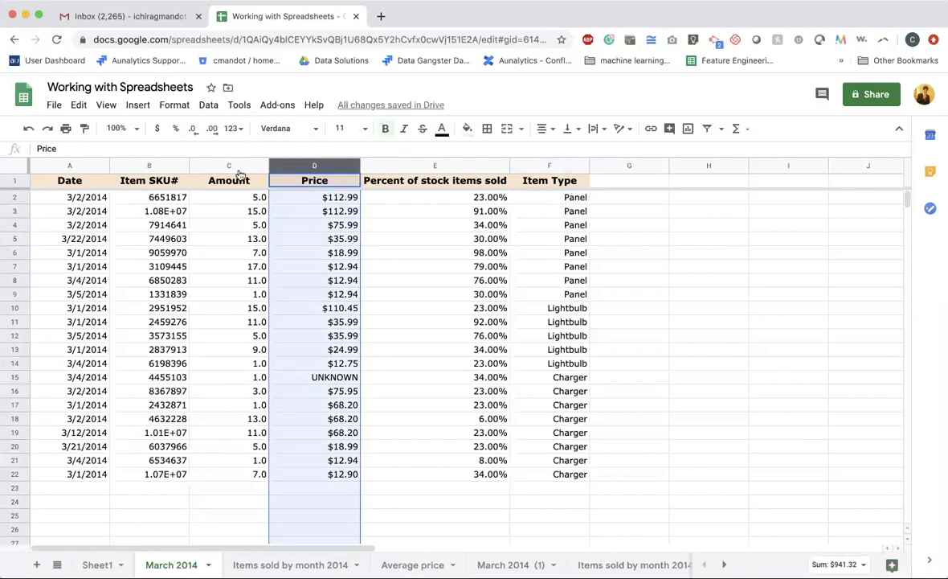
pyautogui.click(246, 184)
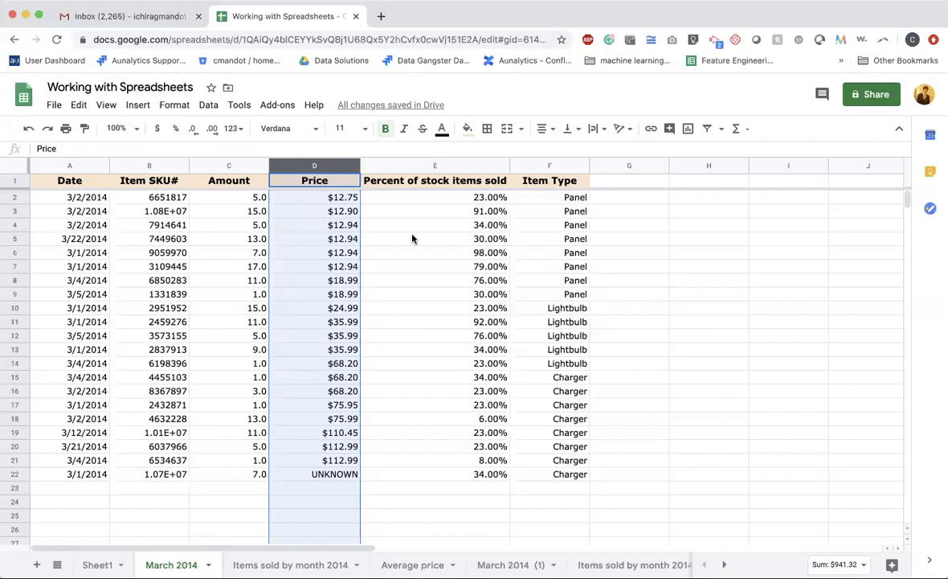
# Sort only the Price column as a range by column D in Z → A order and compare it with neighbouring columns
pyautogui.click(211, 106)
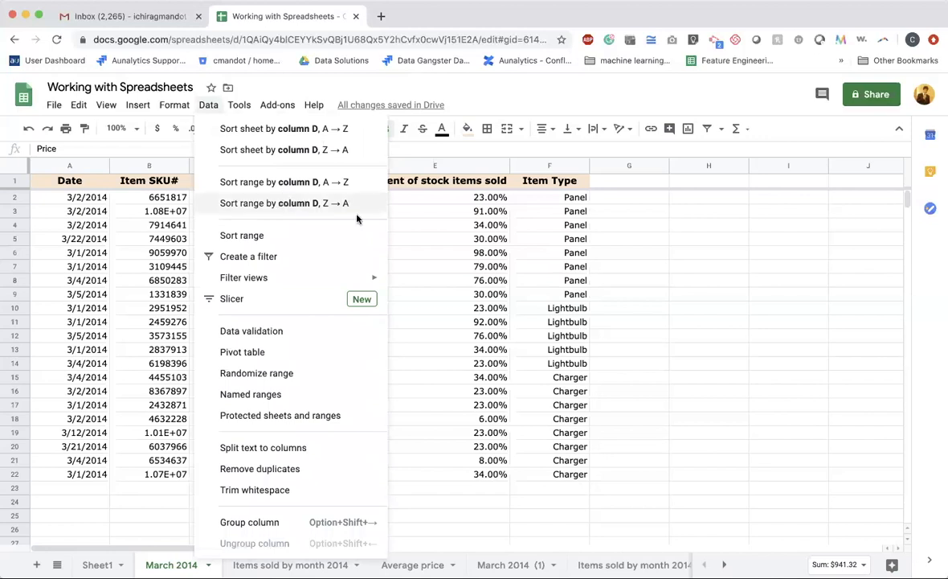
pyautogui.click(328, 203)
pyautogui.click(333, 211)
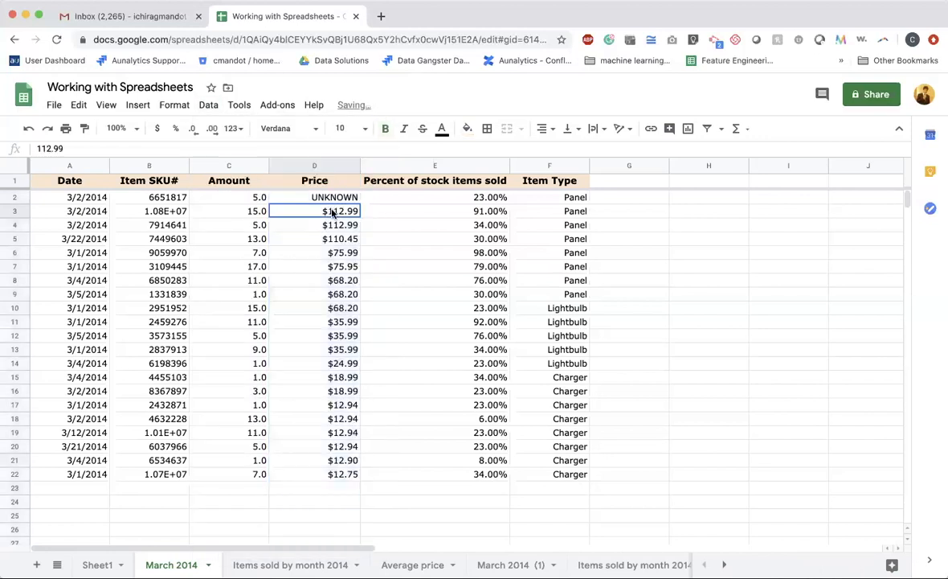
pyautogui.click(559, 210)
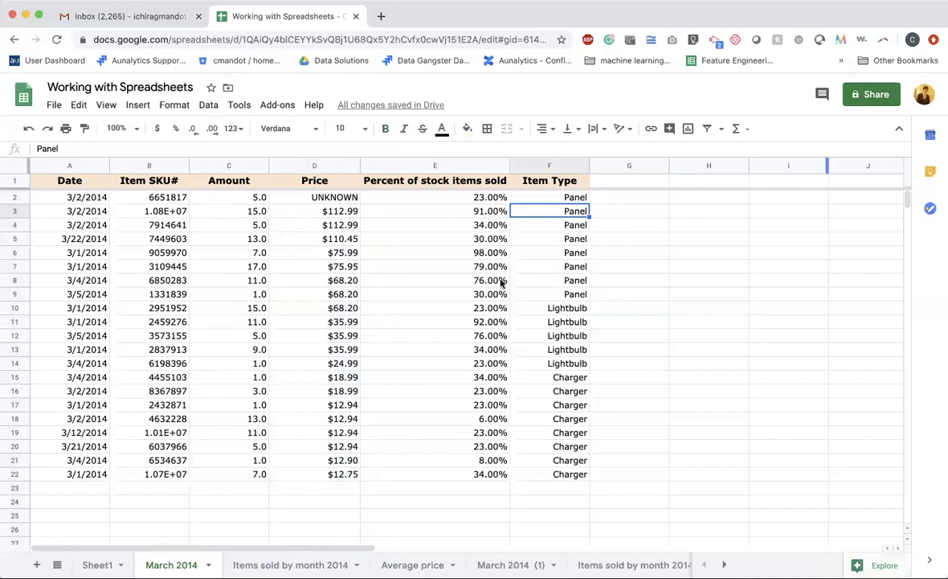
pyautogui.click(391, 256)
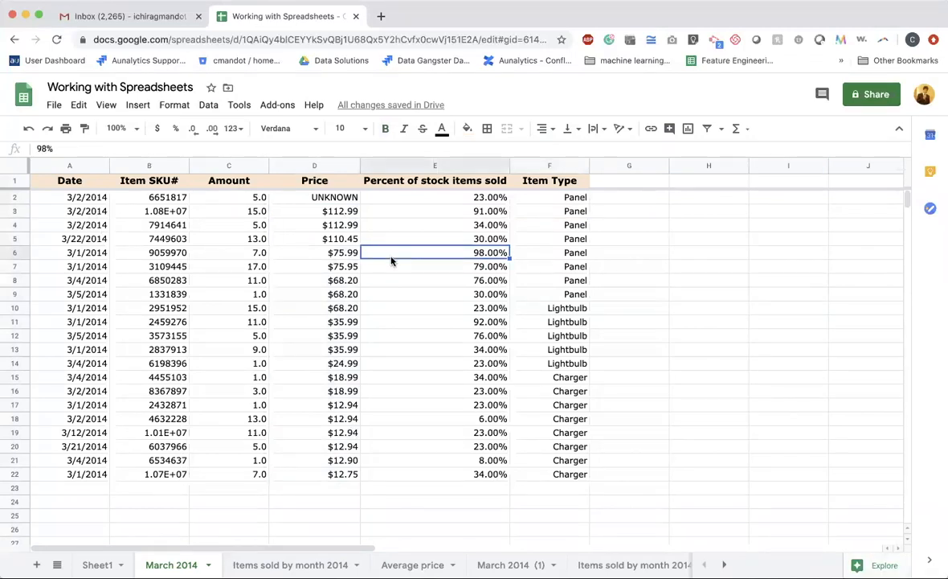
# Undo all the Price and Item Type sorts on the March 2014 sheet
pyautogui.hotkey('ctrl', 'z')
pyautogui.hotkey('ctrl', 'z')
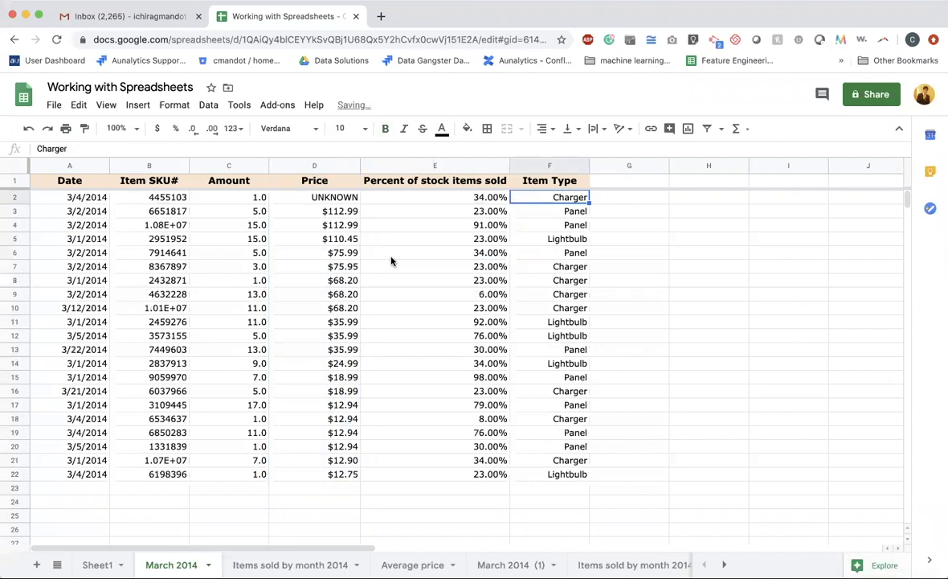
pyautogui.hotkey('ctrl', 'z')
pyautogui.hotkey('ctrl', 'z')
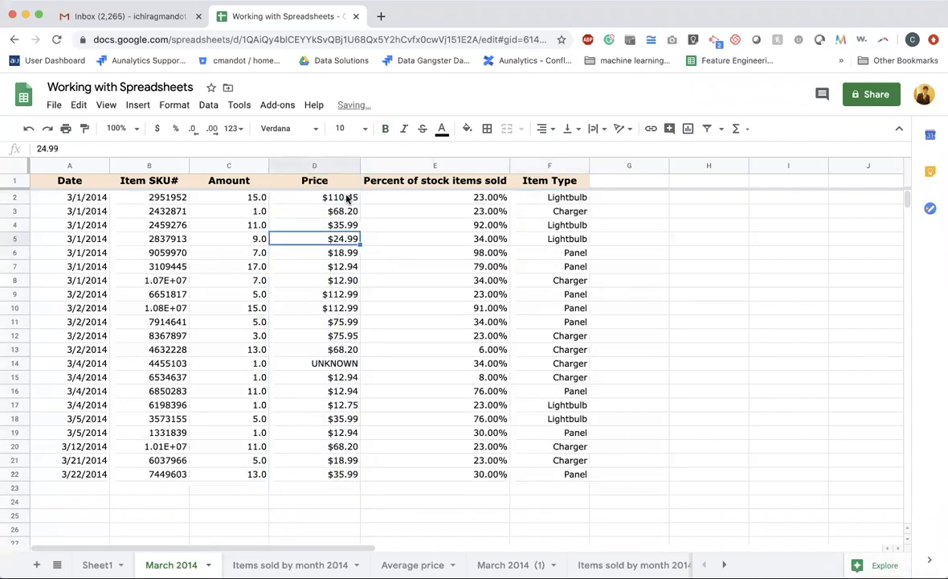
# Examine the sorting, filter and filter view options available for the Price column
pyautogui.click(347, 198)
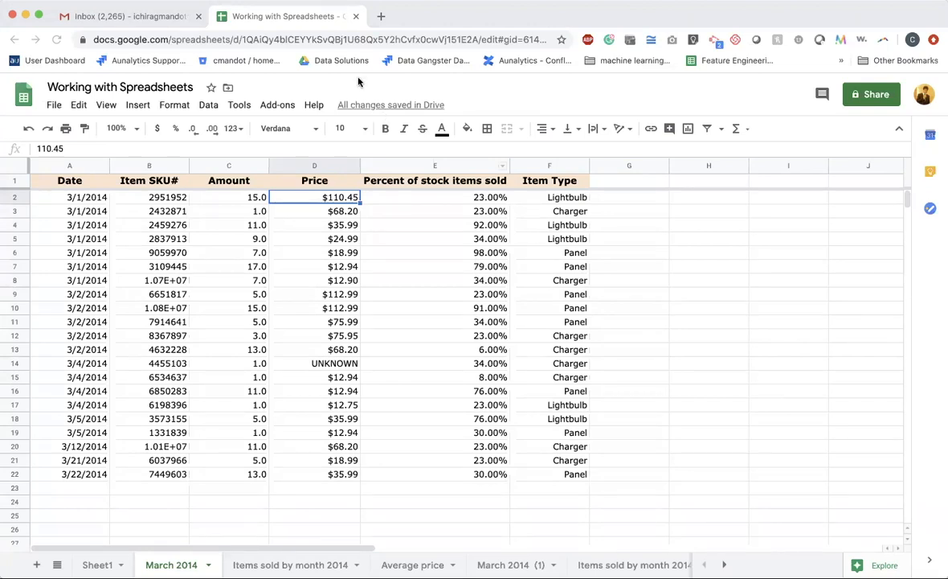
pyautogui.click(305, 225)
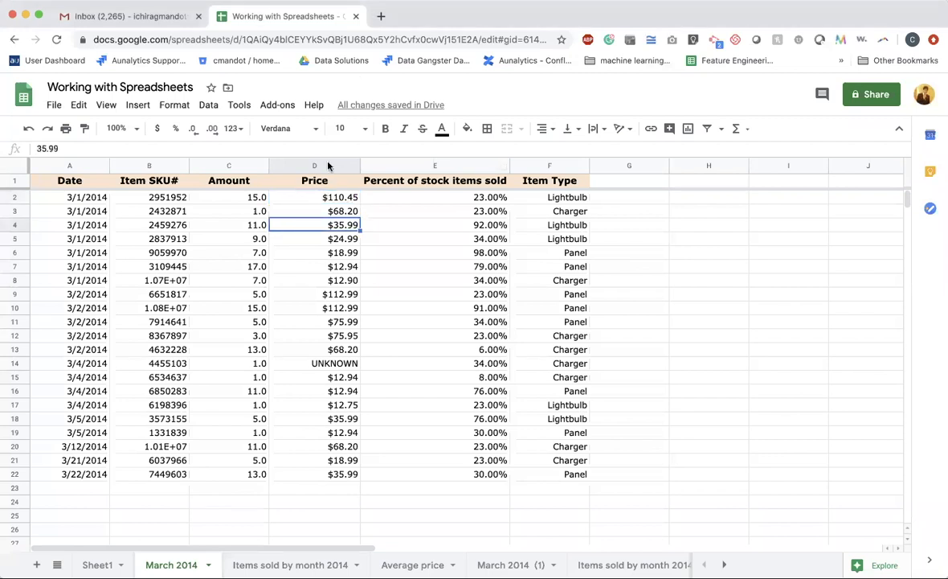
pyautogui.click(299, 163)
pyautogui.click(208, 105)
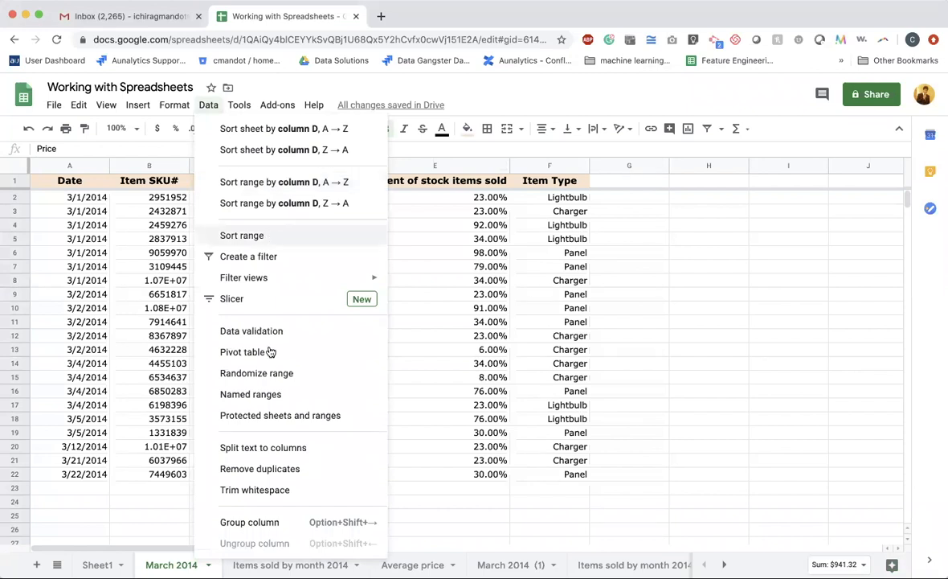
pyautogui.moveTo(287, 288)
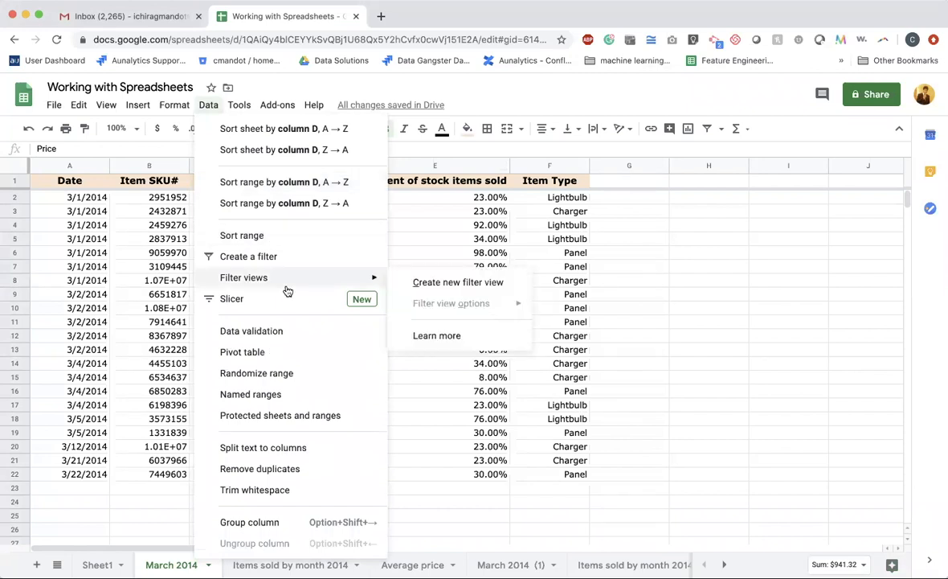
pyautogui.click(470, 433)
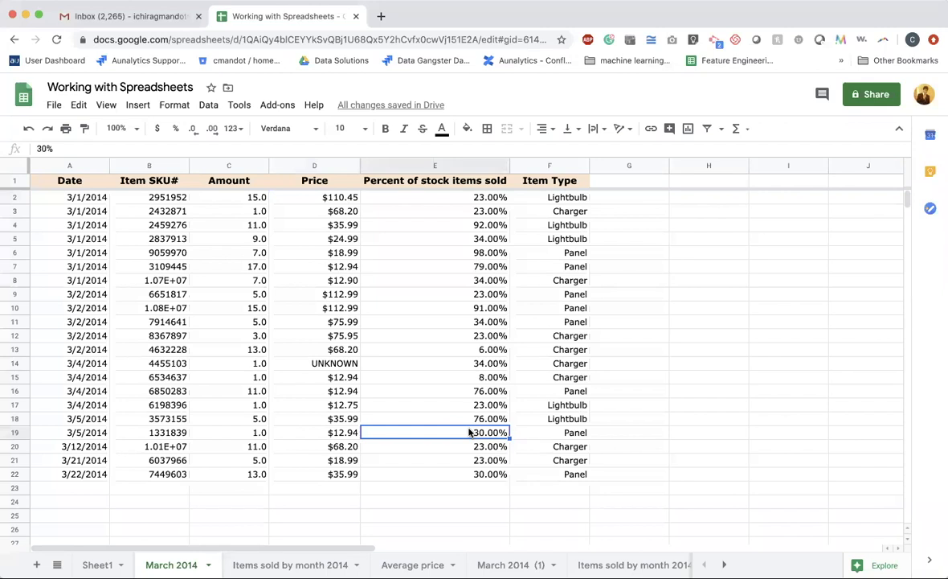
# Sort the whole March 2014 sheet by the Item Type column F in A → Z order
pyautogui.click(555, 164)
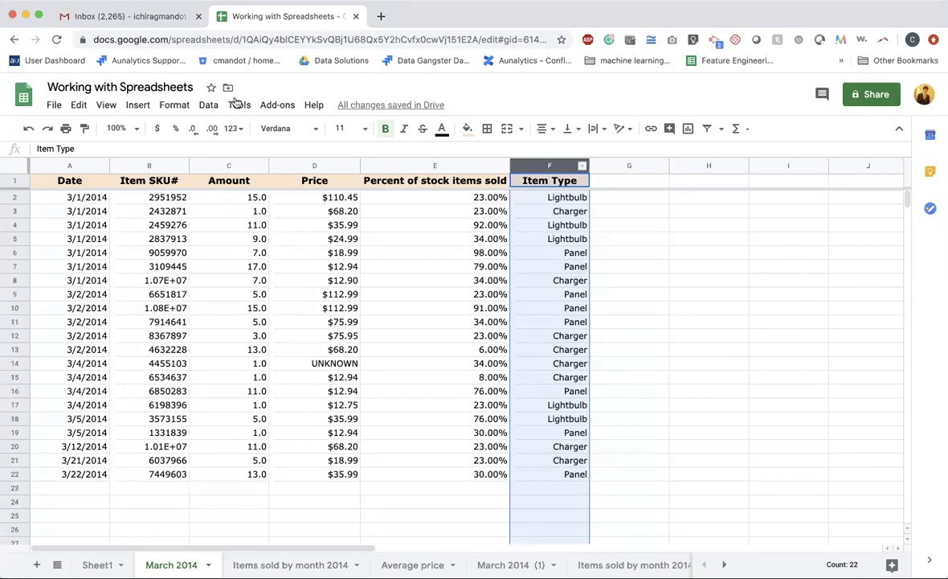
pyautogui.click(210, 105)
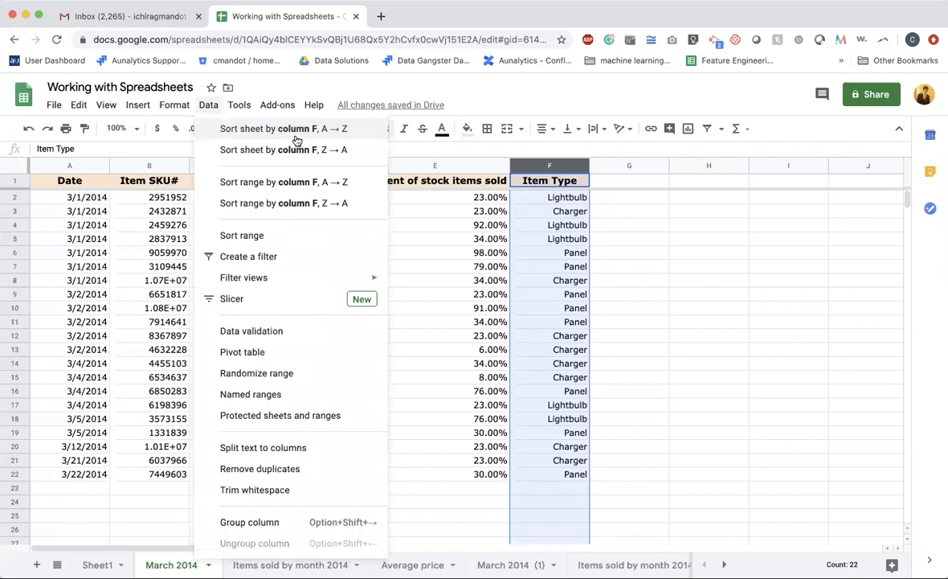
pyautogui.click(274, 129)
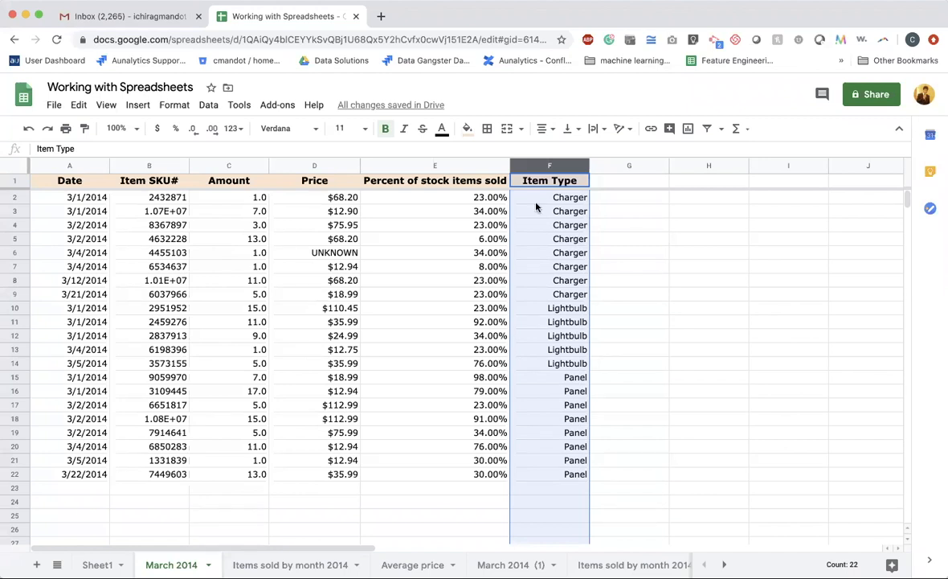
# Re-sort the whole sheet by Item Type column F in Z → A order
pyautogui.click(208, 105)
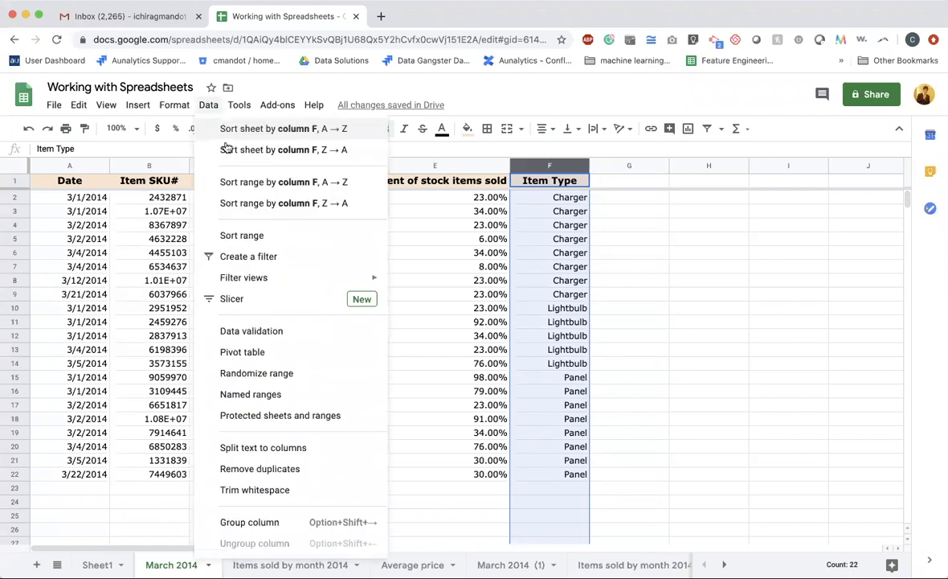
pyautogui.click(232, 151)
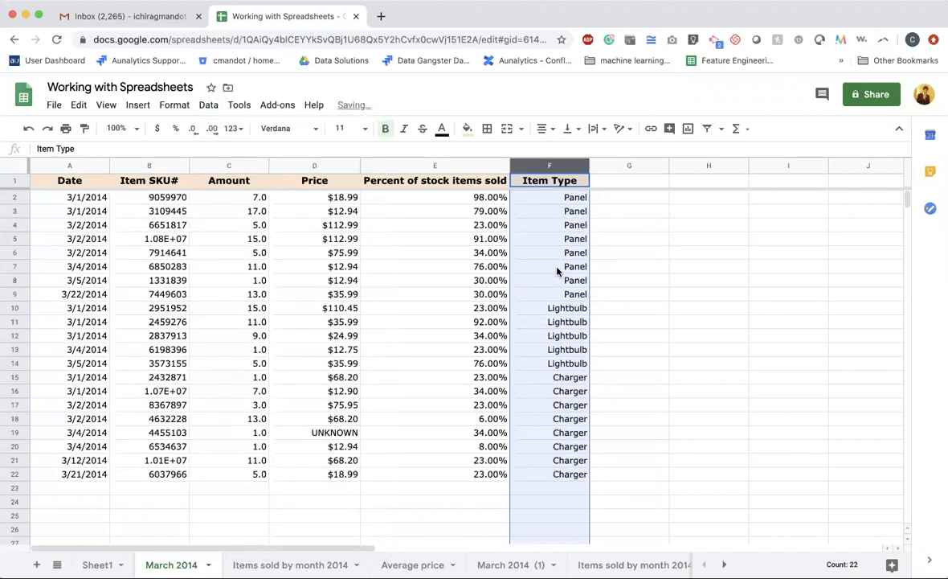
pyautogui.click(643, 272)
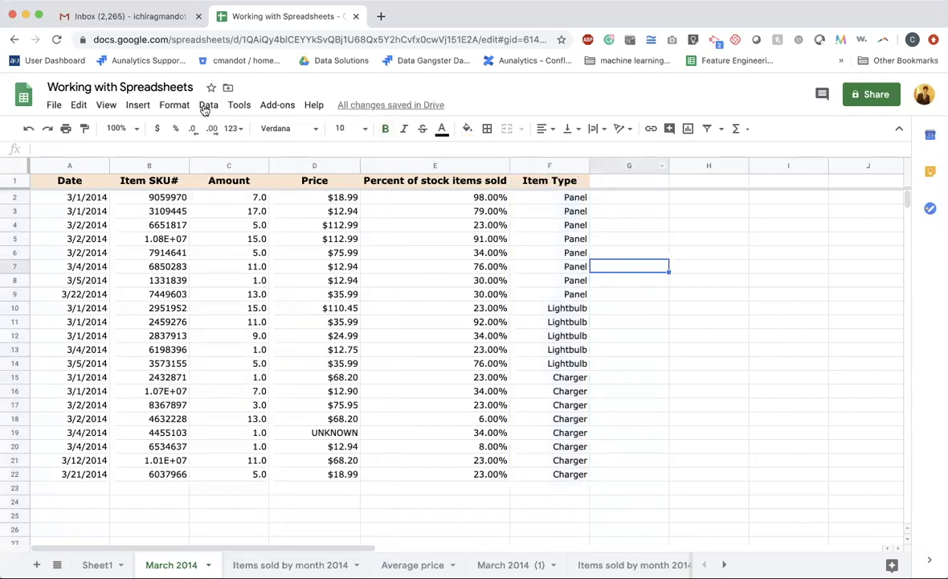
# Randomize the range of the Price column twice
pyautogui.click(314, 166)
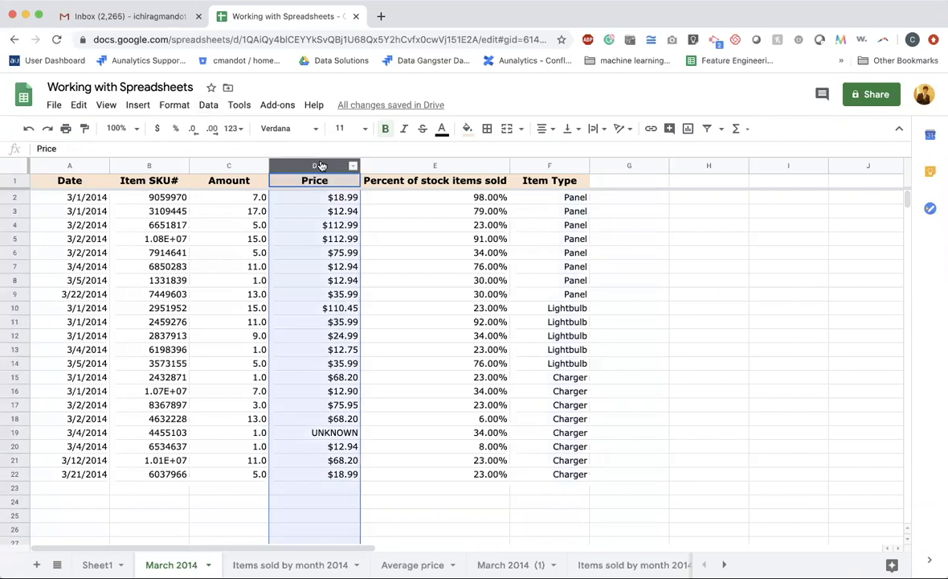
pyautogui.rightClick(320, 167)
pyautogui.scroll(-1, 394, 426)
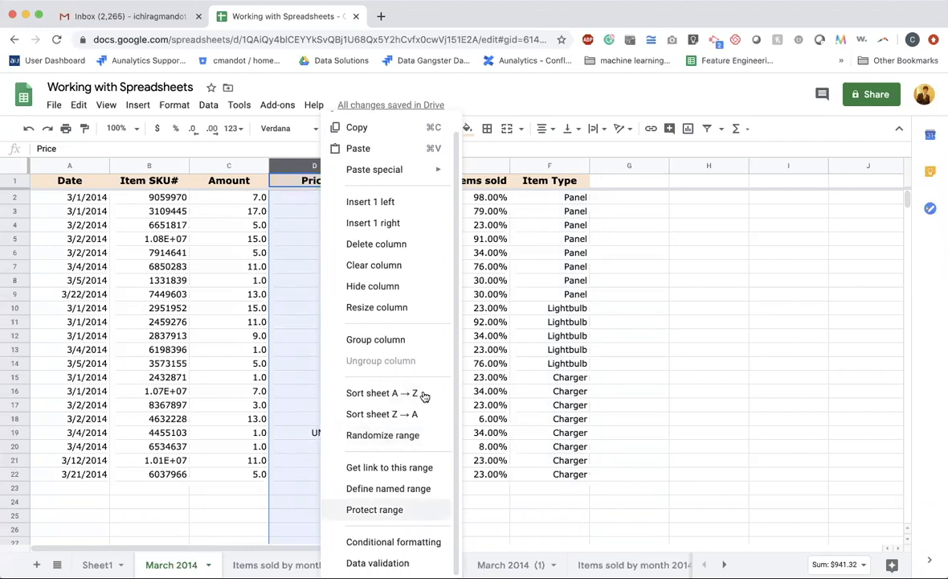
pyautogui.click(414, 441)
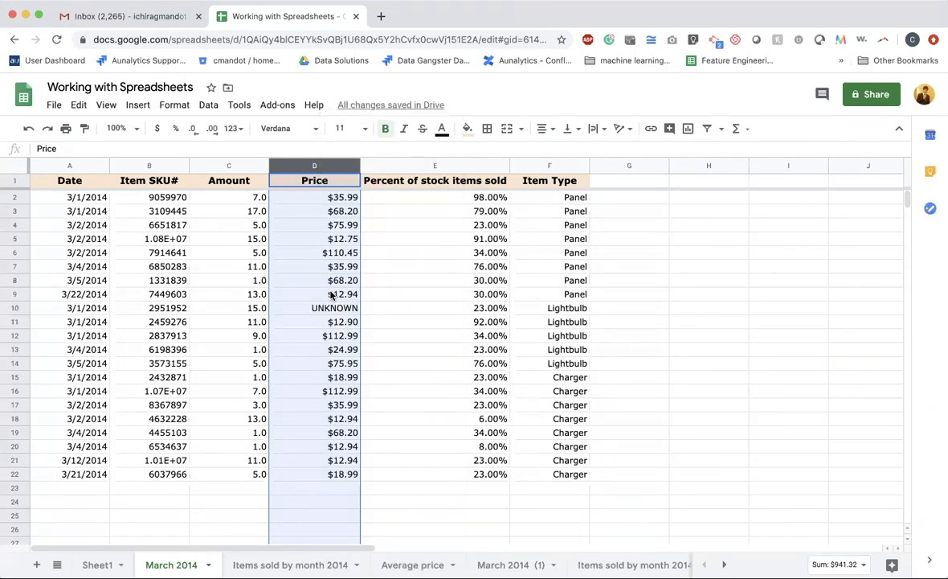
pyautogui.rightClick(325, 166)
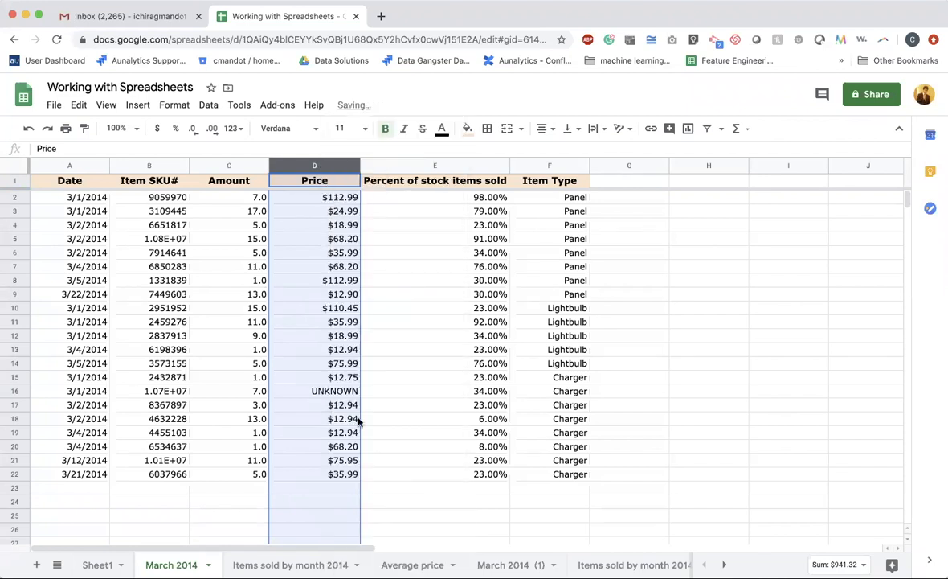
# Undo both Price randomizations and the Z → A sort by Item Type
pyautogui.press('super+z')
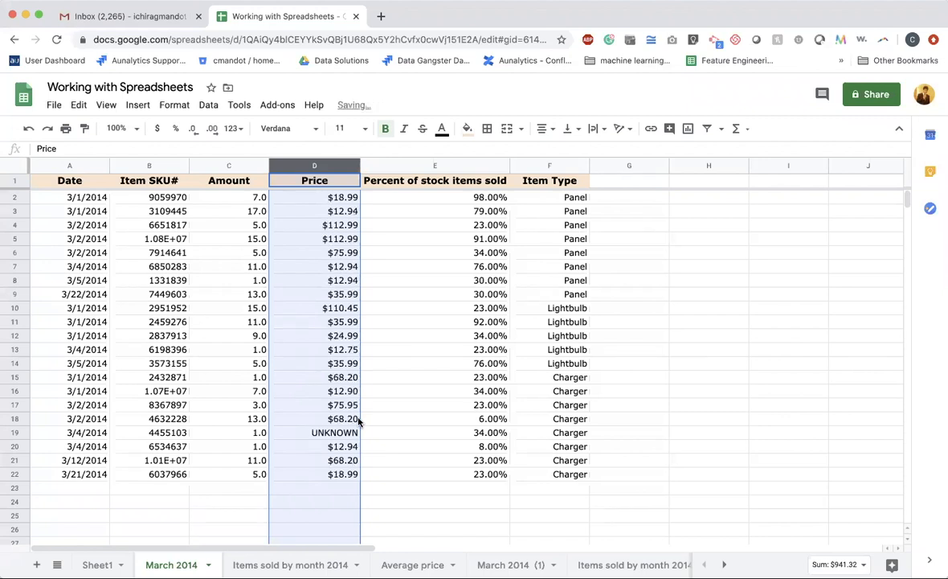
pyautogui.press('super+z')
pyautogui.click(419, 311)
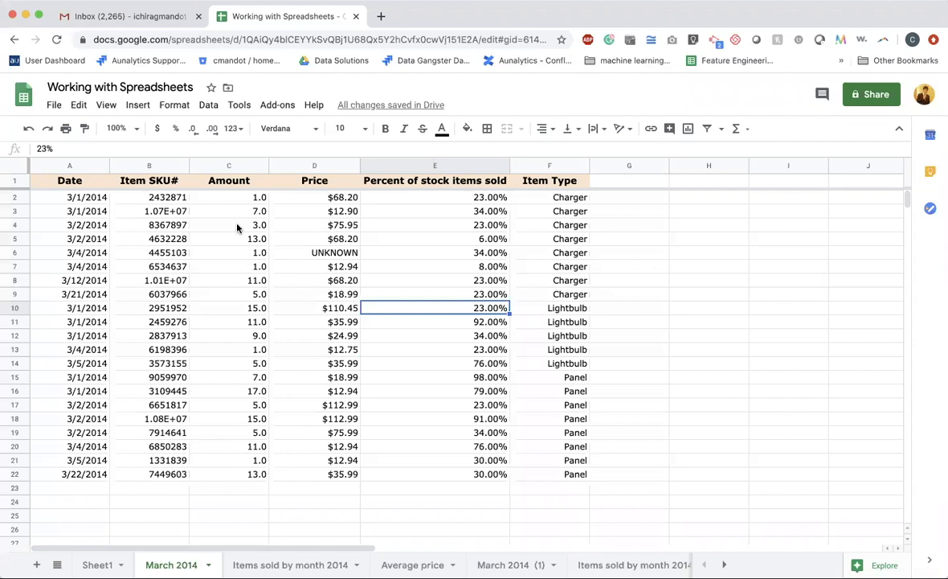
# Select the Price values in D2:D22 to view their quick sum, and compare it with smaller selections of the column
pyautogui.click(342, 199)
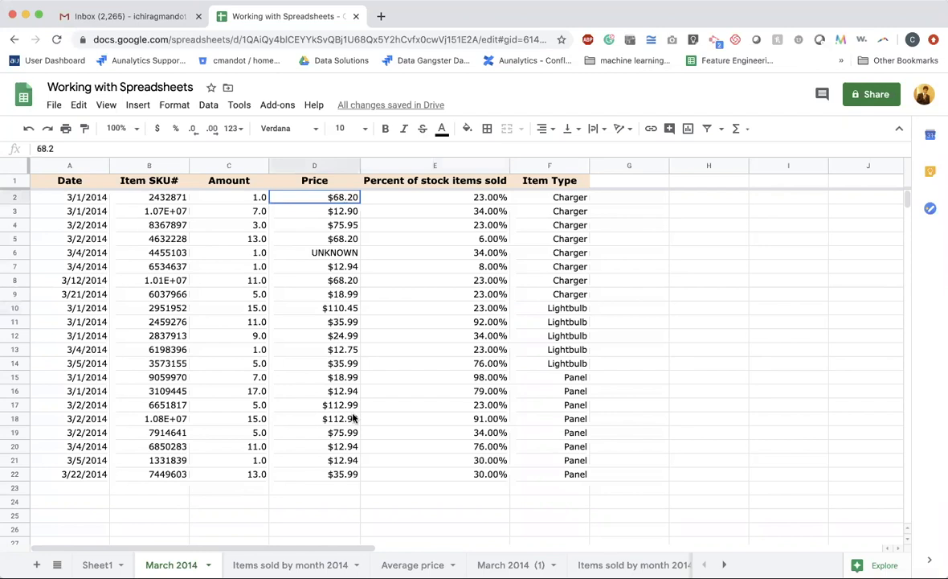
pyautogui.keyDown('shift'); pyautogui.click(348, 474); pyautogui.keyUp('shift')
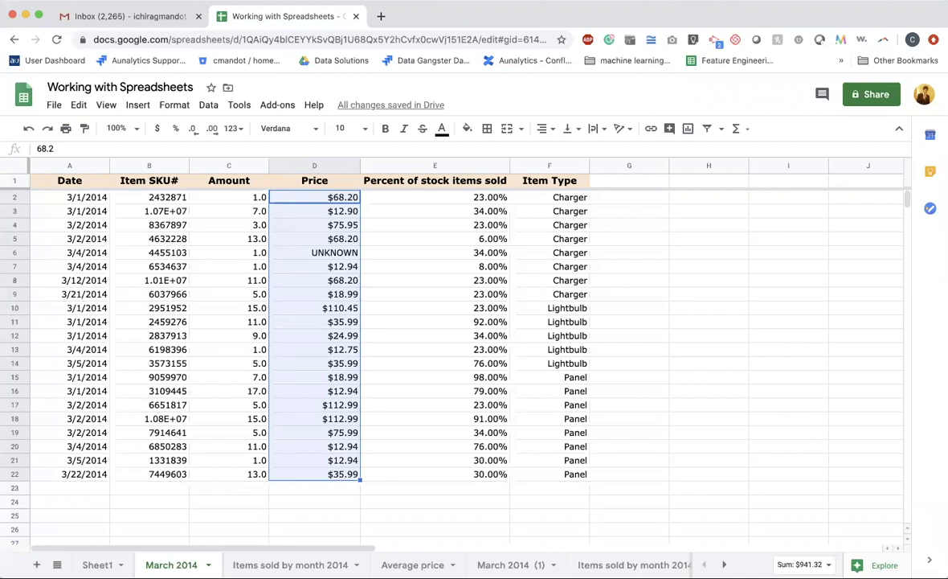
pyautogui.click(802, 565)
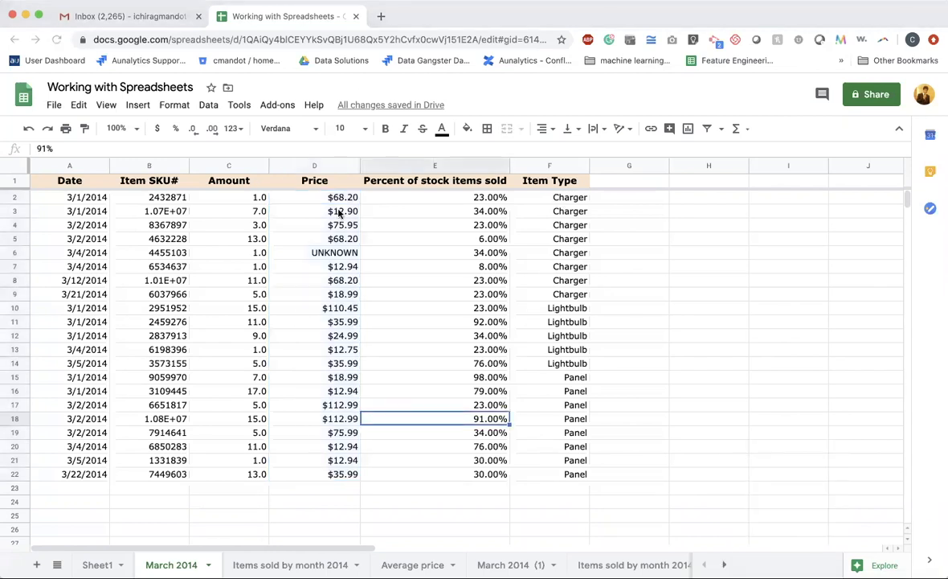
pyautogui.moveTo(342, 197); pyautogui.dragTo(345, 392)
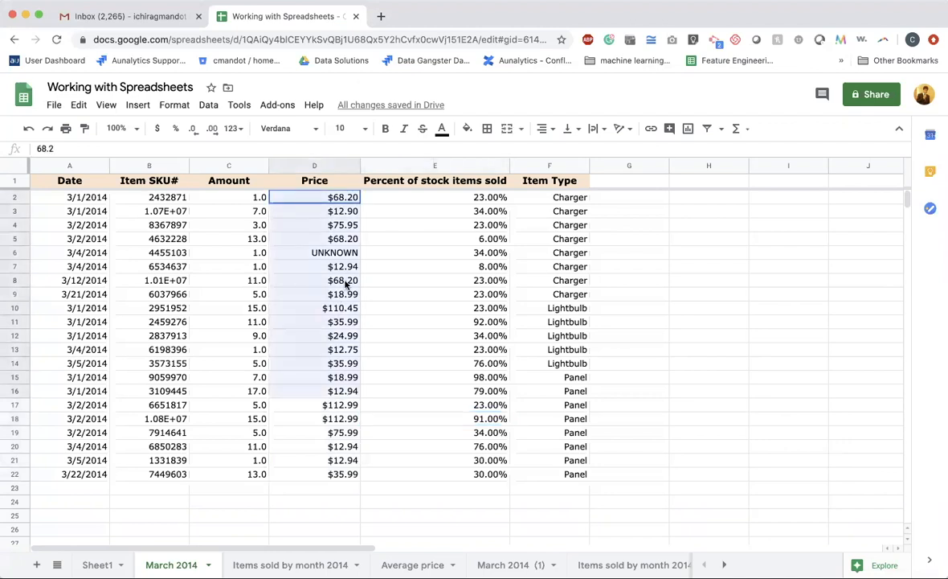
pyautogui.moveTo(351, 199); pyautogui.dragTo(347, 447)
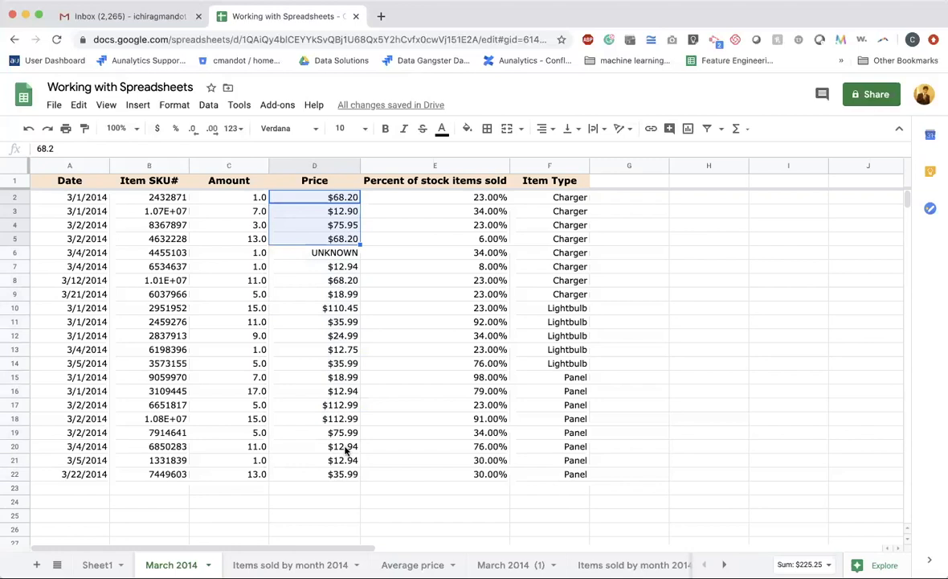
# Enter the label "Total Price" in cell C23 below the Amount column
pyautogui.click(338, 493)
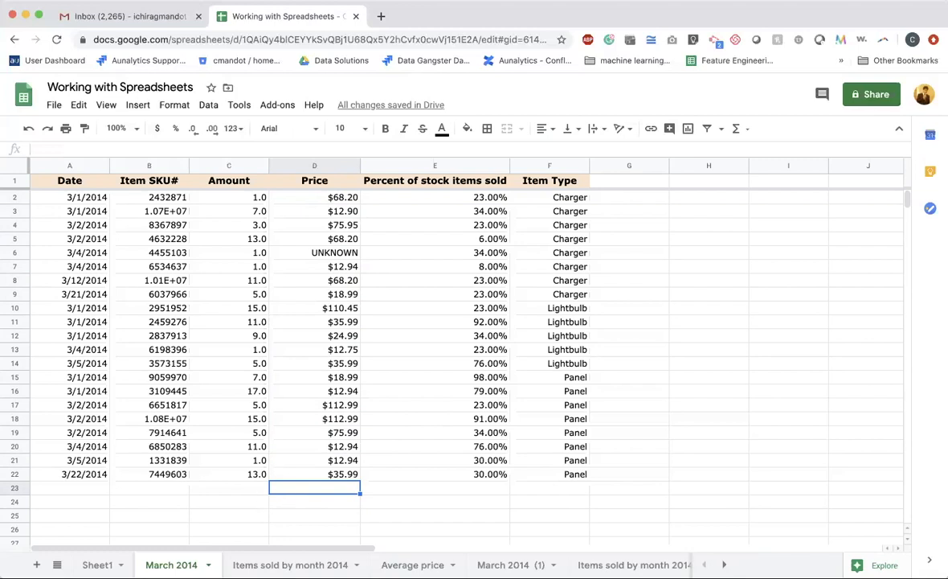
pyautogui.press('Left')
pyautogui.write('Total')
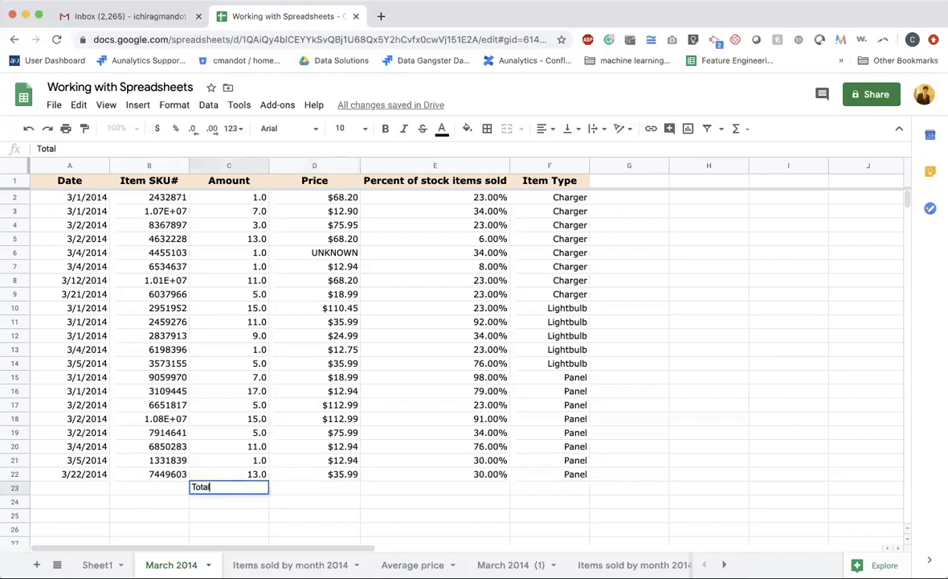
pyautogui.press('Tab')
pyautogui.press('Left')
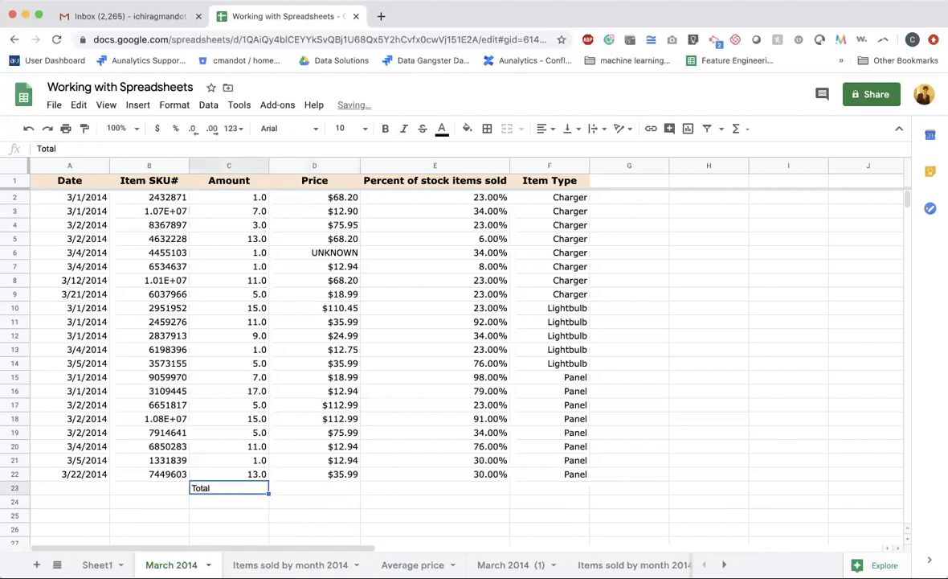
pyautogui.press('Return')
pyautogui.write('Price')
pyautogui.press('Return')
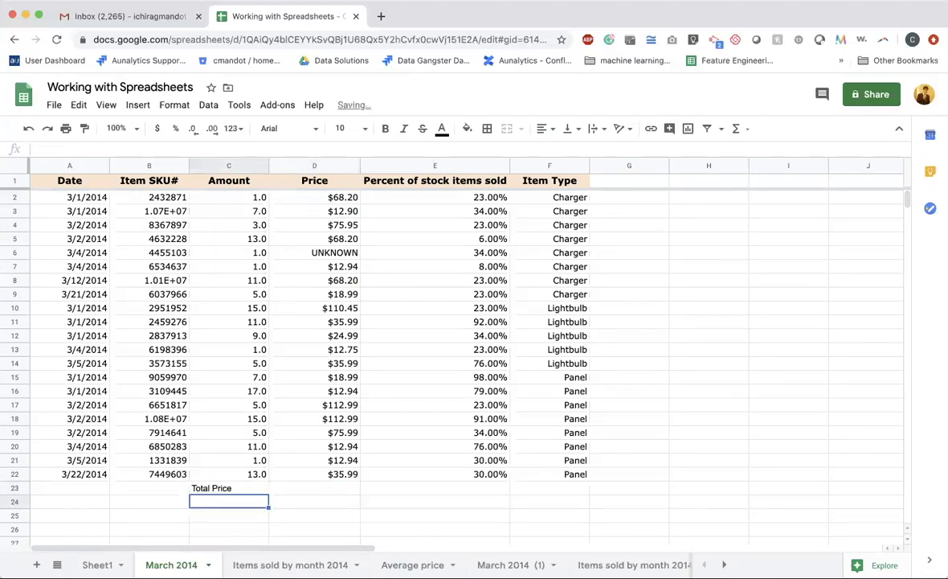
# Inspect the formula bar contents for the empty cell D23 and for several Price, Item Type and Date cells
pyautogui.press('Up')
pyautogui.press('Right')
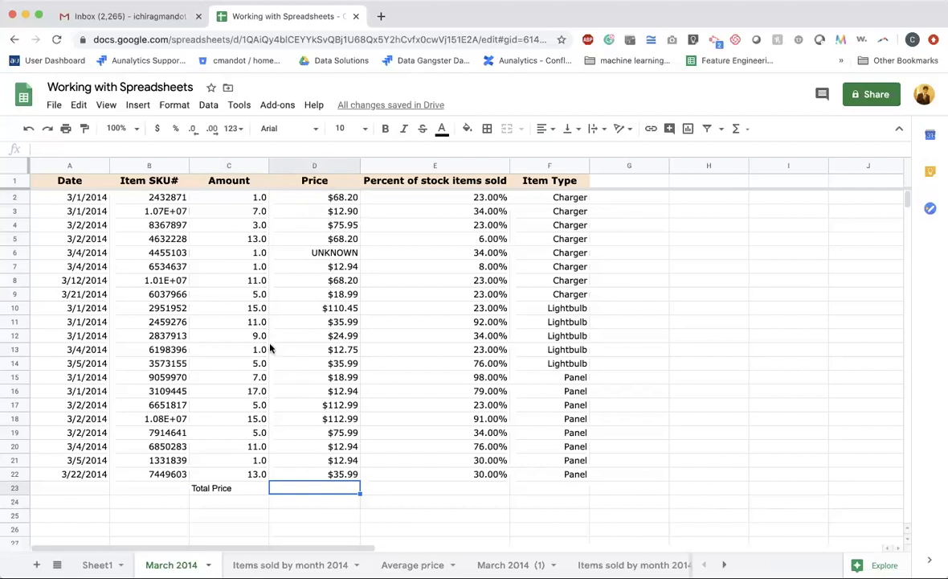
pyautogui.click(13, 149)
pyautogui.click(351, 406)
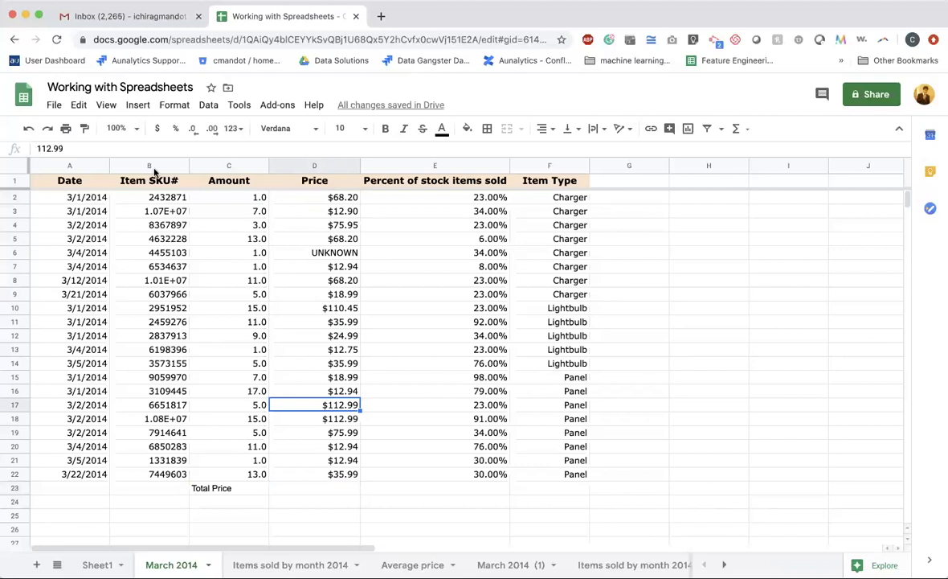
pyautogui.click(546, 363)
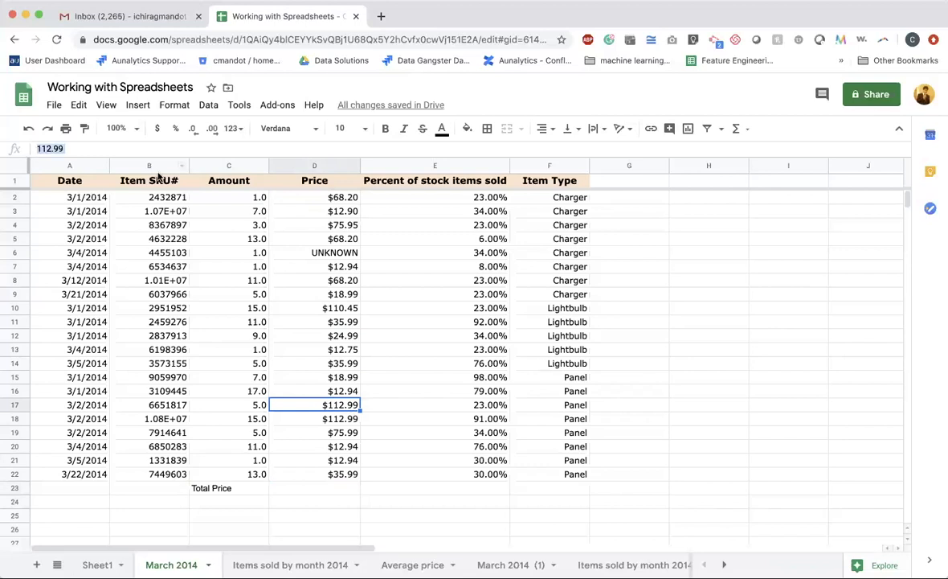
pyautogui.click(88, 336)
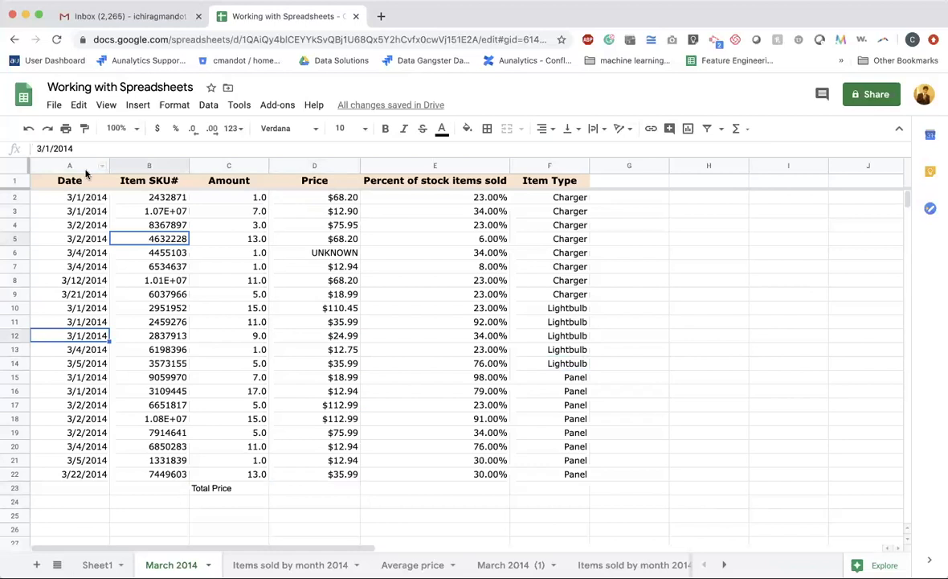
pyautogui.click(324, 200)
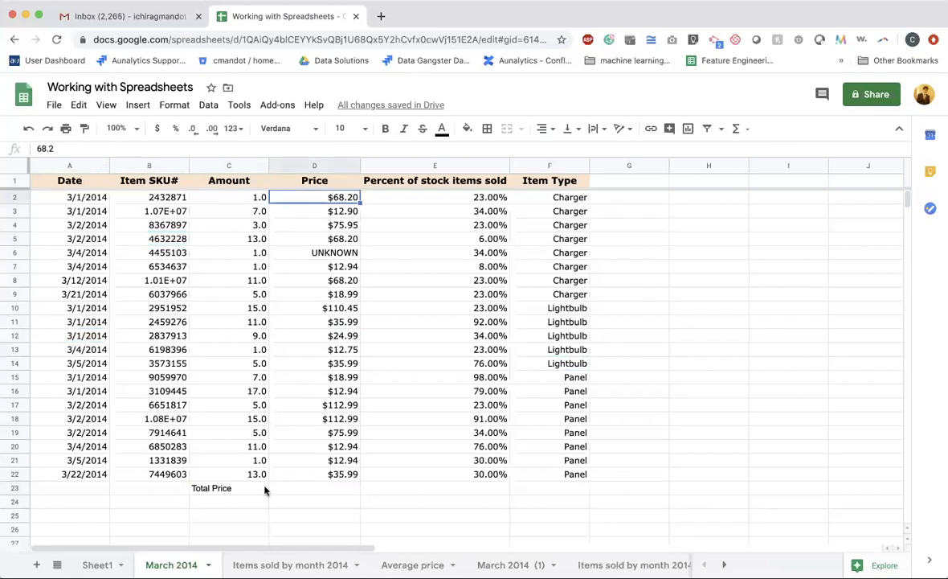
# Hide the formula bar and show it again
pyautogui.click(285, 488)
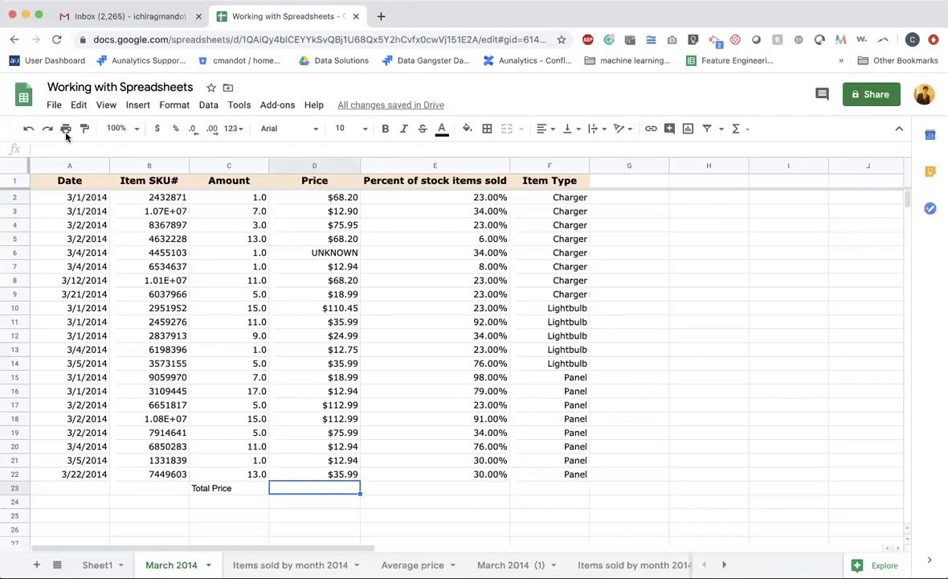
pyautogui.click(106, 105)
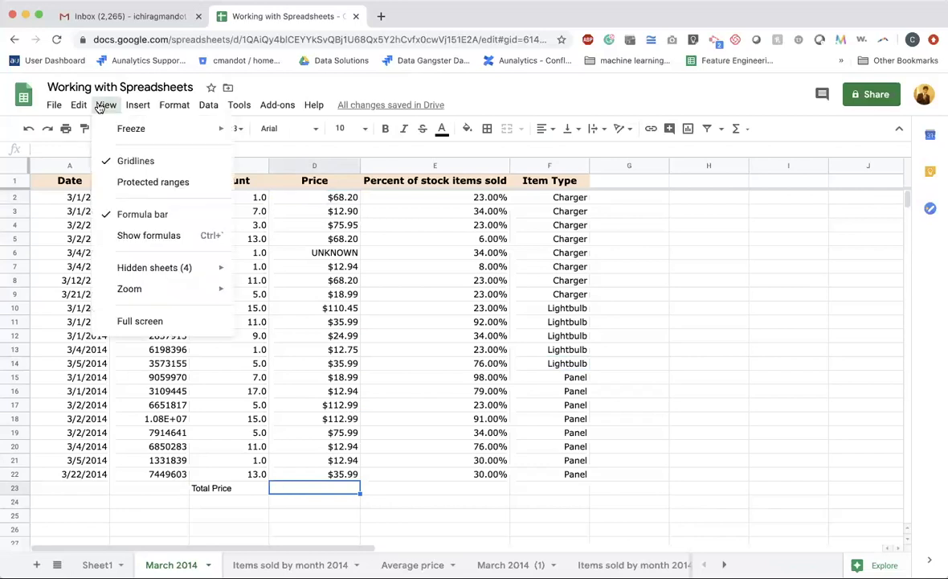
pyautogui.click(138, 214)
pyautogui.click(106, 104)
pyautogui.click(132, 212)
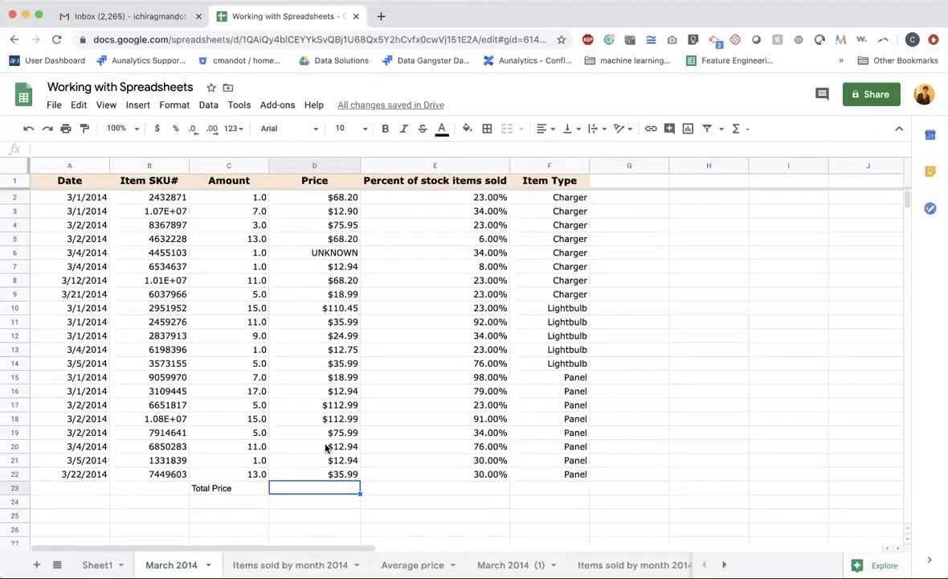
# Begin a formula in cell D23 with an equals sign and look up the functions matching "sum"
pyautogui.doubleClick(299, 491)
pyautogui.write('=')
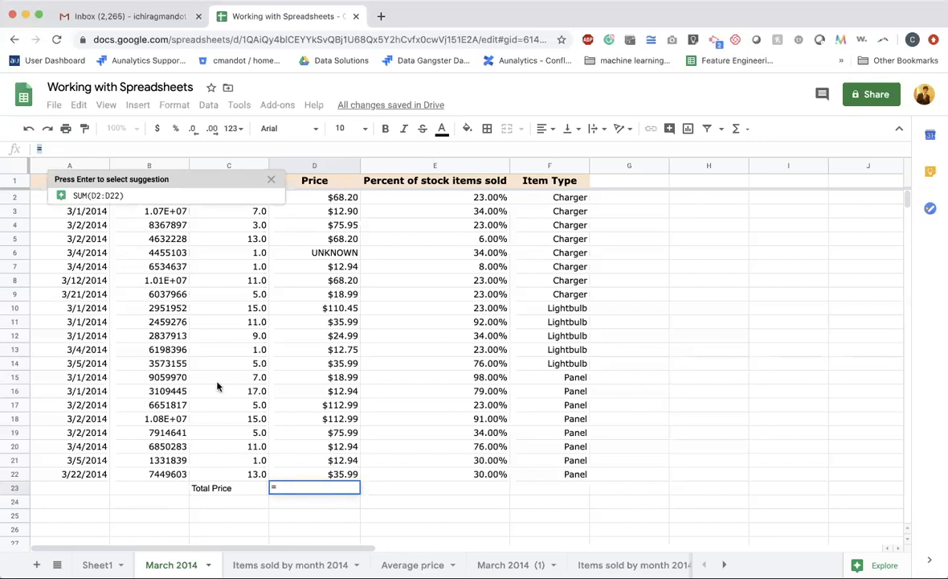
pyautogui.press('BackSpace')
pyautogui.write('=')
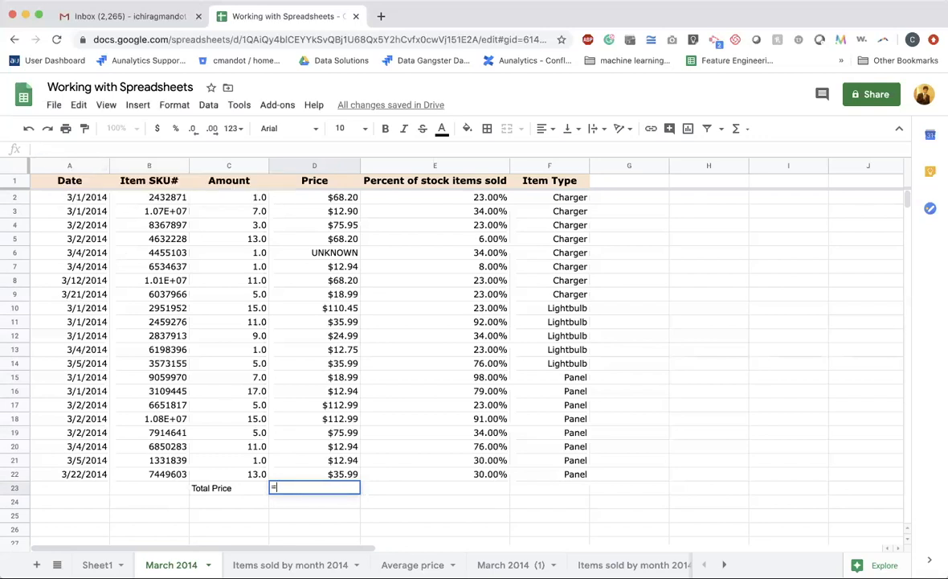
pyautogui.write('sum')
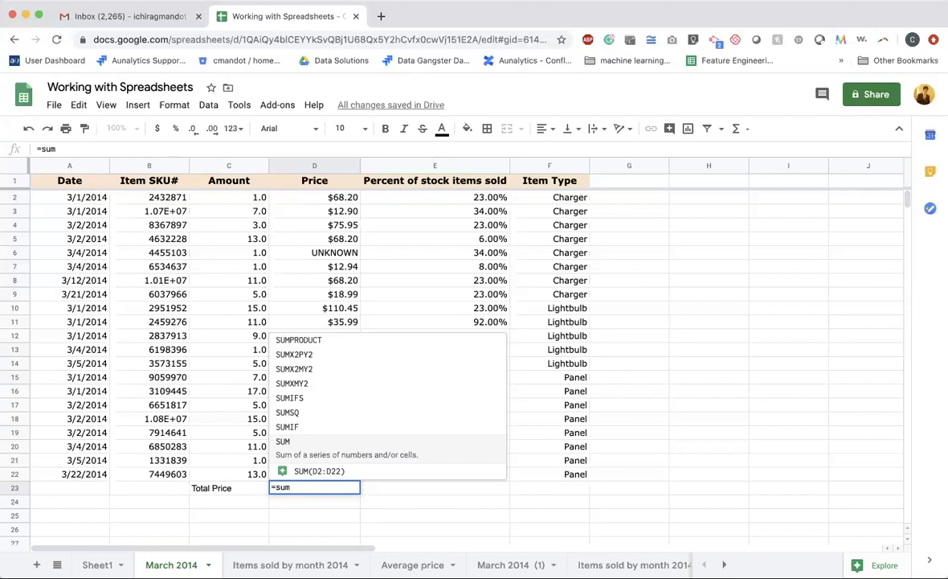
# Browse the function suggestions for names starting with a, b, c and d in the D23 formula
pyautogui.press('BackSpace')
pyautogui.press('BackSpace')
pyautogui.press('BackSpace')
pyautogui.write('a')
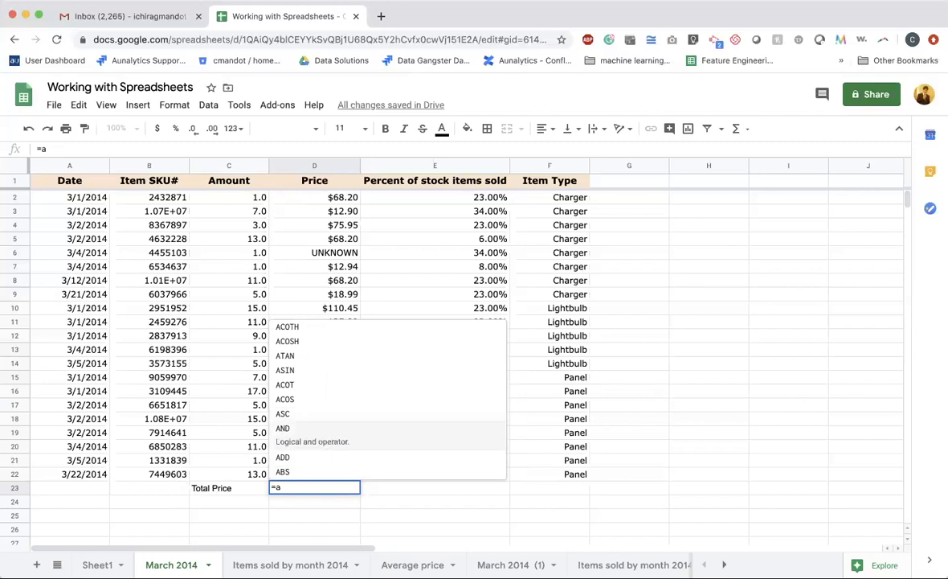
pyautogui.press('BackSpace')
pyautogui.write('b')
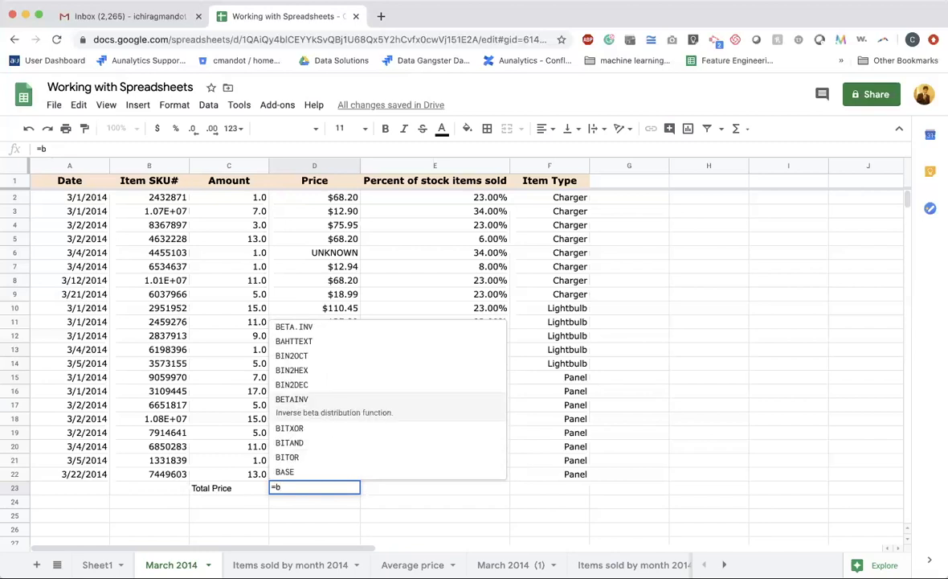
pyautogui.press('BackSpace')
pyautogui.write('c')
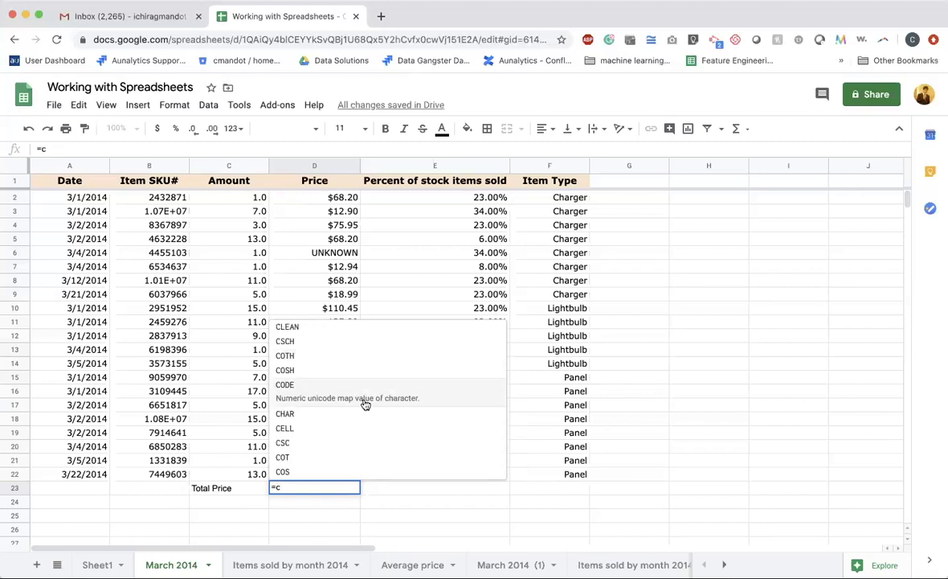
pyautogui.press('BackSpace')
pyautogui.write('d')
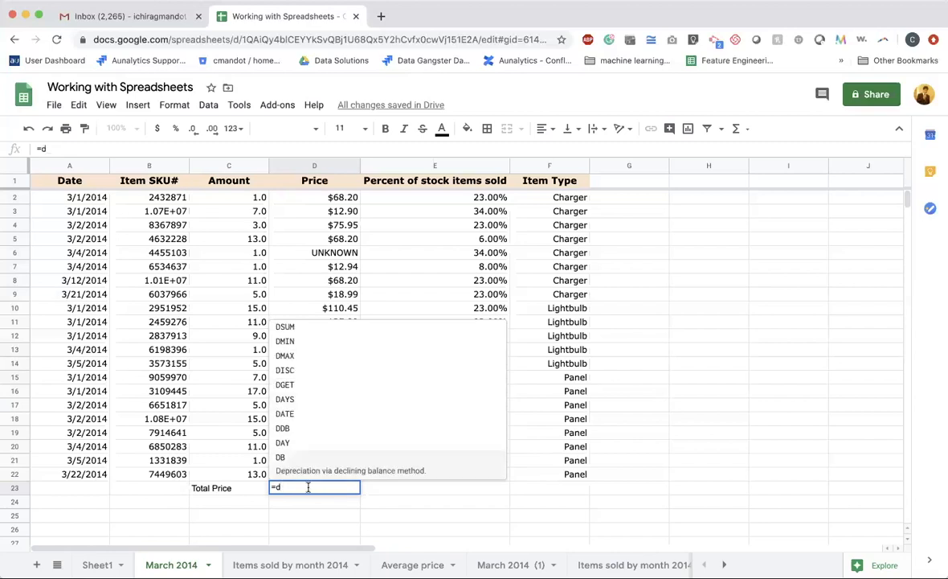
pyautogui.press('BackSpace')
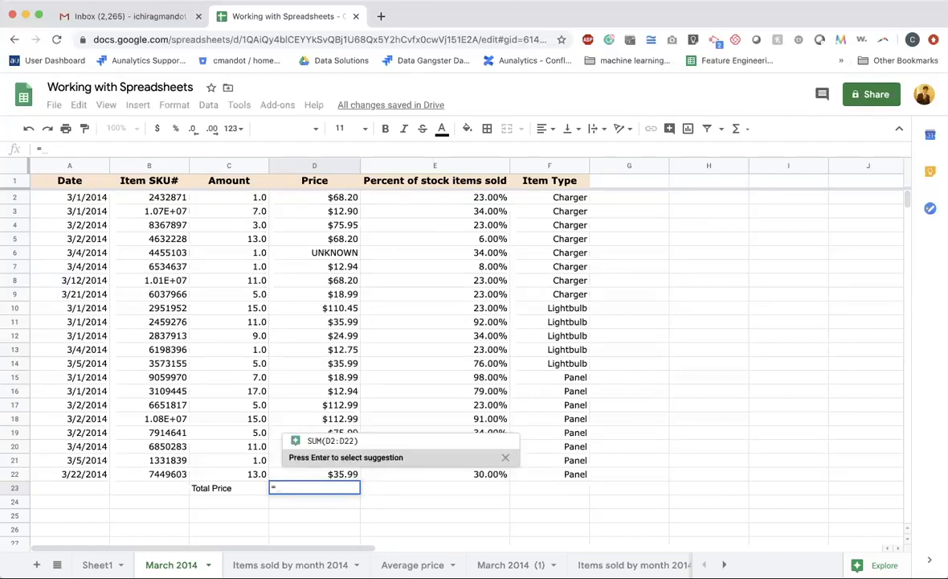
# Insert the SUM function into the D23 formula, read its help article through the examples, and dismiss the help
pyautogui.write('sum')
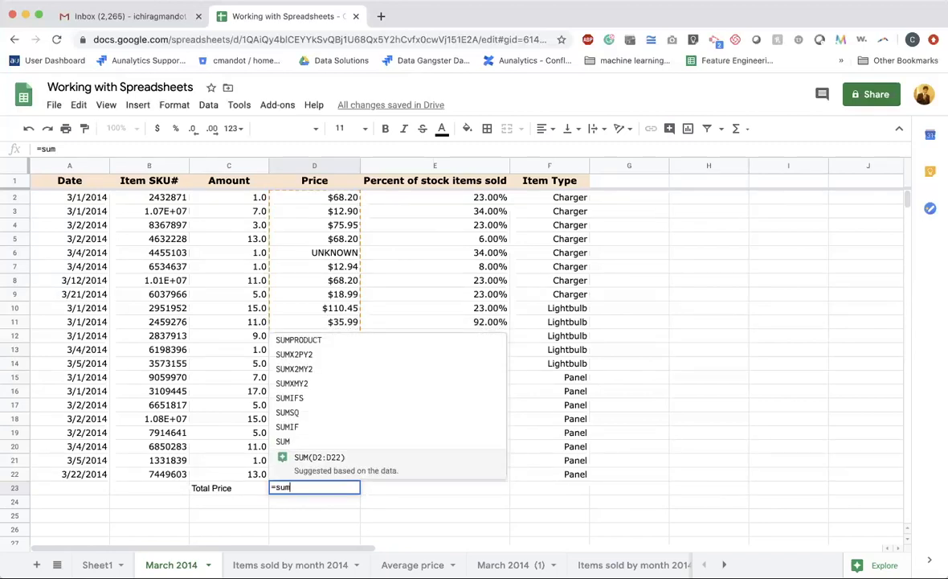
pyautogui.click(301, 441)
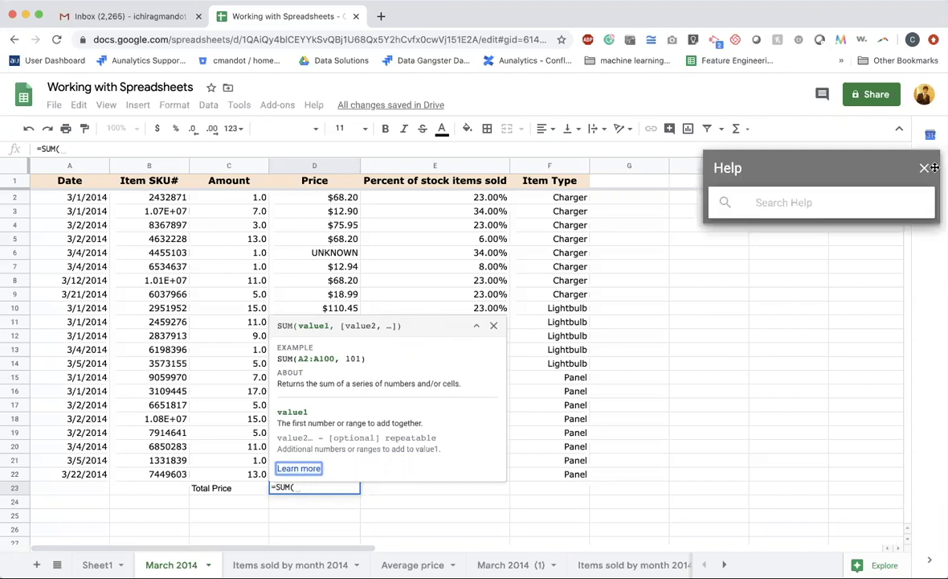
pyautogui.click(925, 167)
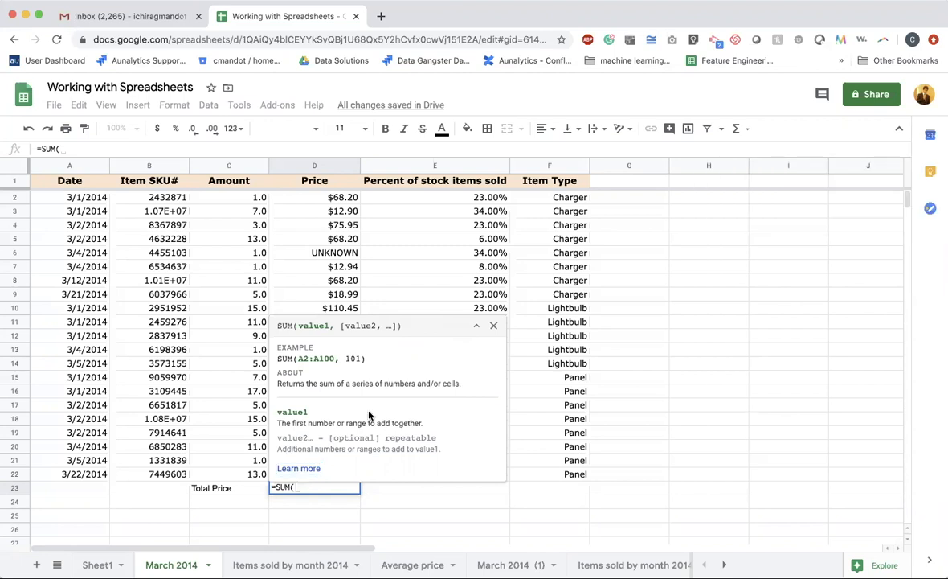
pyautogui.click(297, 469)
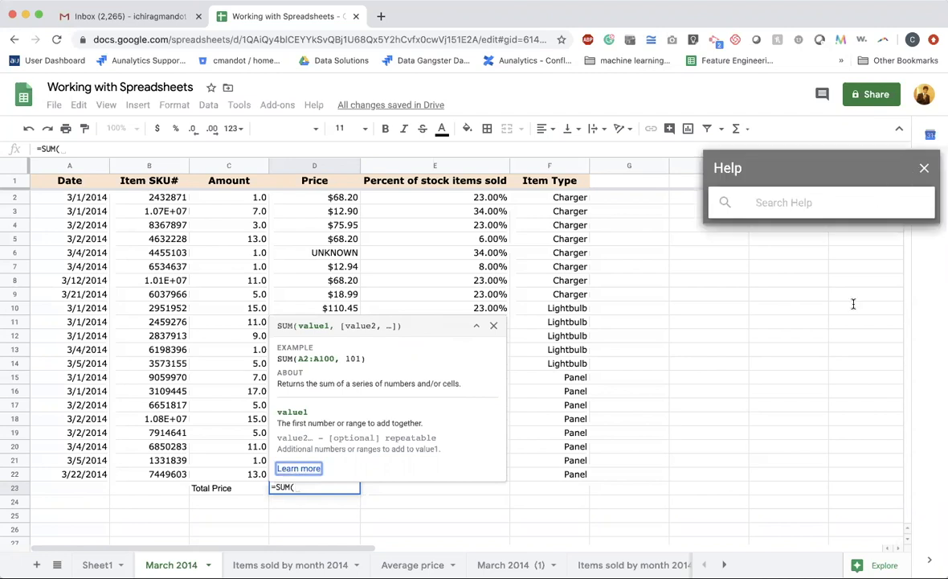
pyautogui.scroll(-5, 822, 406)
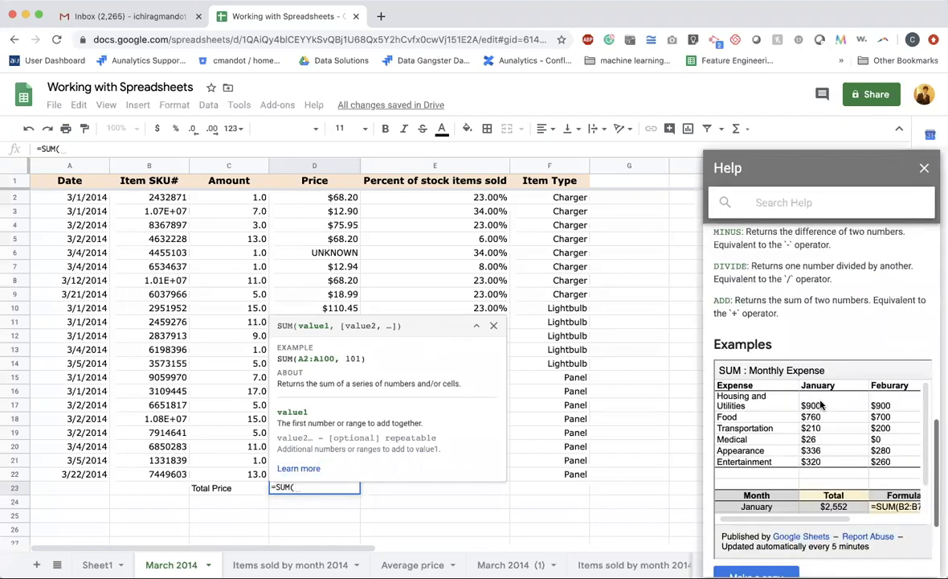
pyautogui.scroll(-3, 821, 405)
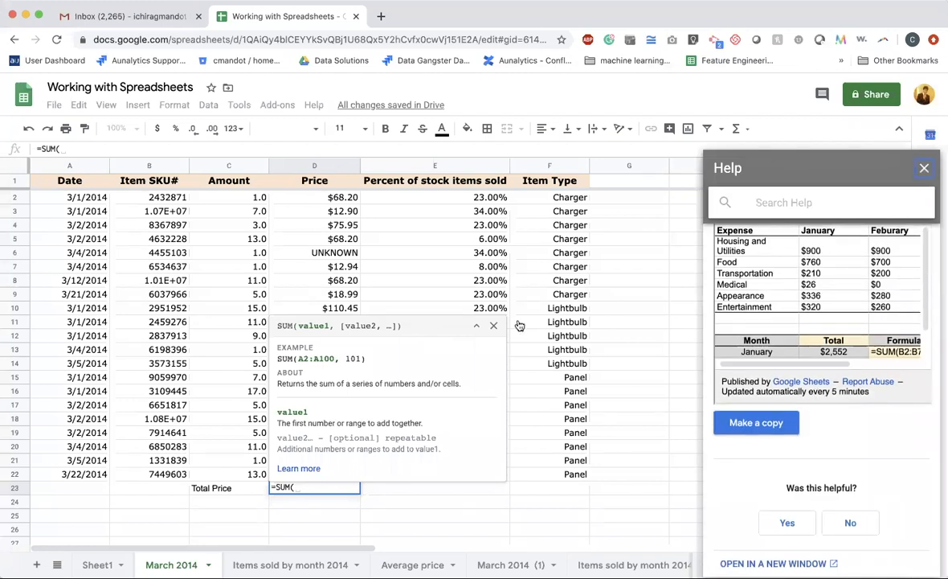
pyautogui.click(924, 168)
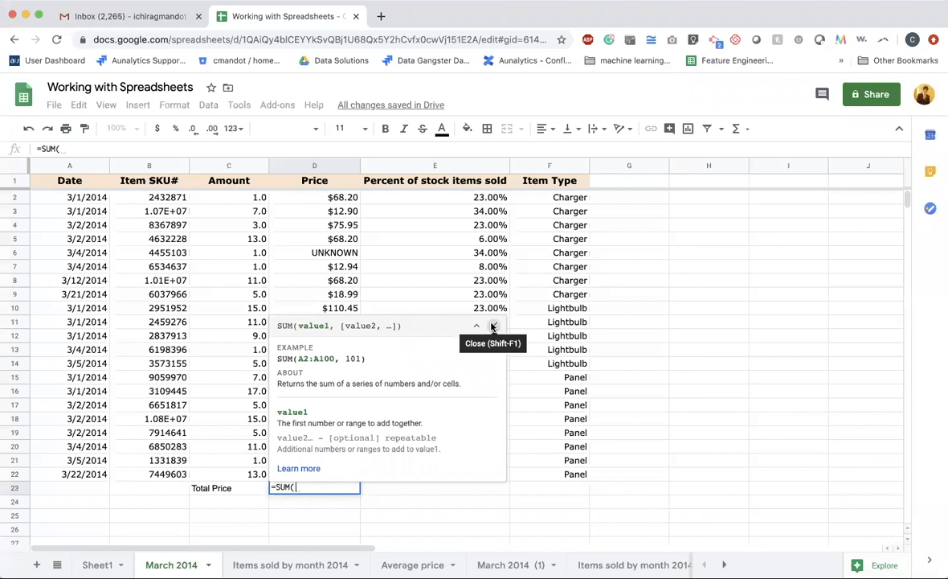
pyautogui.click(493, 328)
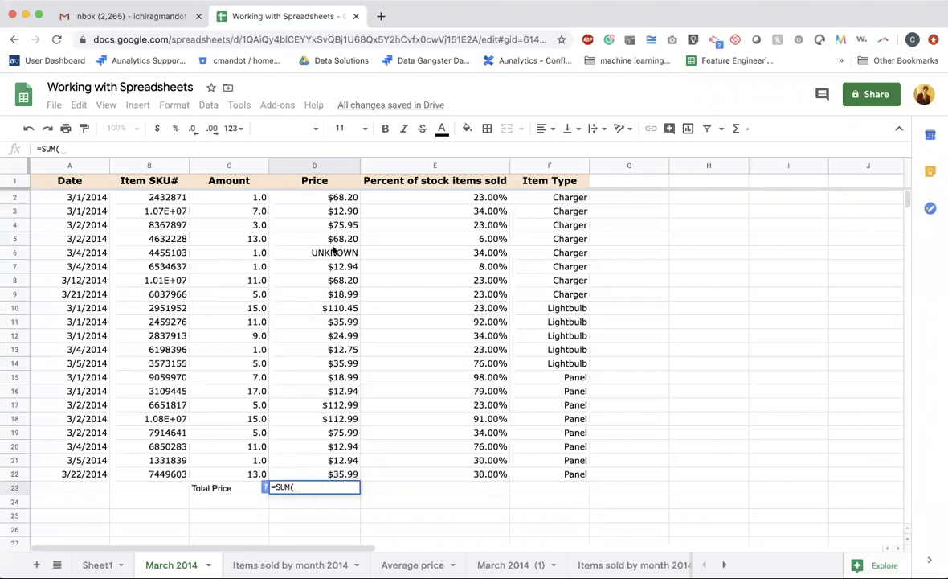
# Complete the D23 formula as =SUM(D2,D9,D15,D19) to add four individual Price cells
pyautogui.click(345, 200)
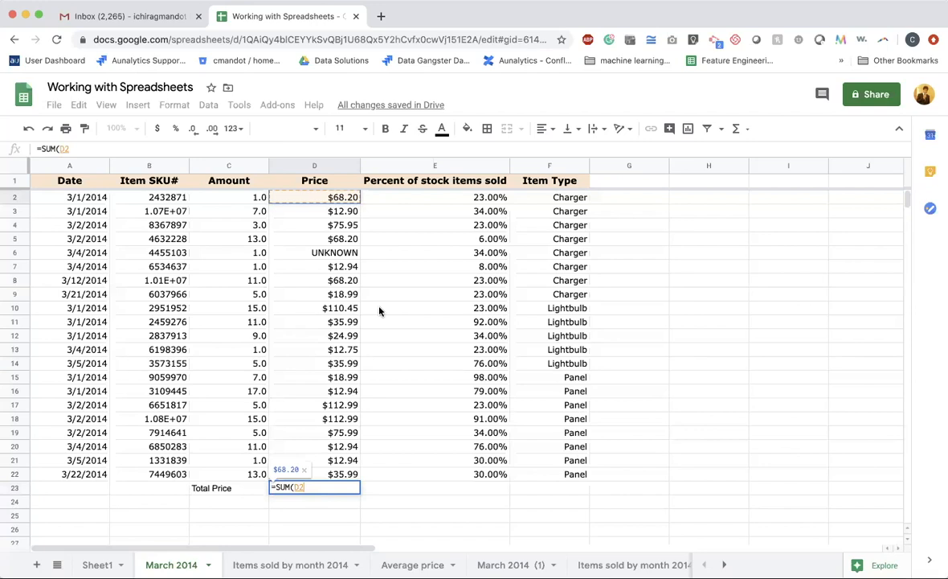
pyautogui.write(',')
pyautogui.click(343, 298)
pyautogui.write(',')
pyautogui.click(341, 381)
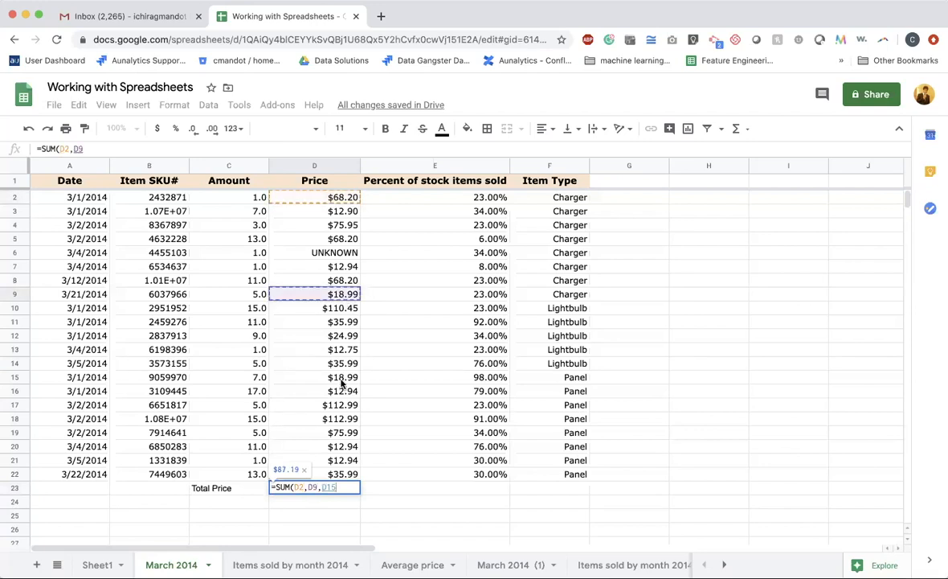
pyautogui.write(',')
pyautogui.click(338, 434)
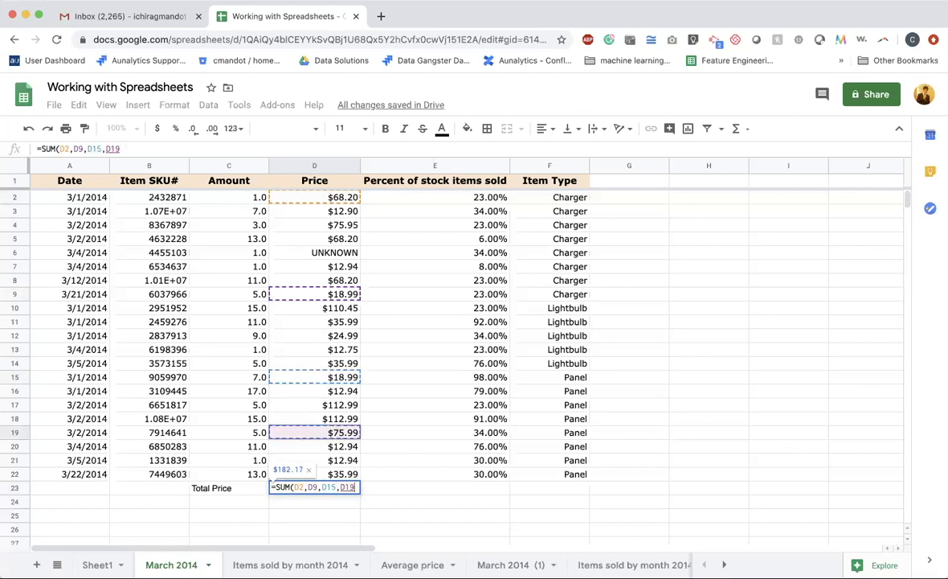
pyautogui.write(')')
pyautogui.press('Return')
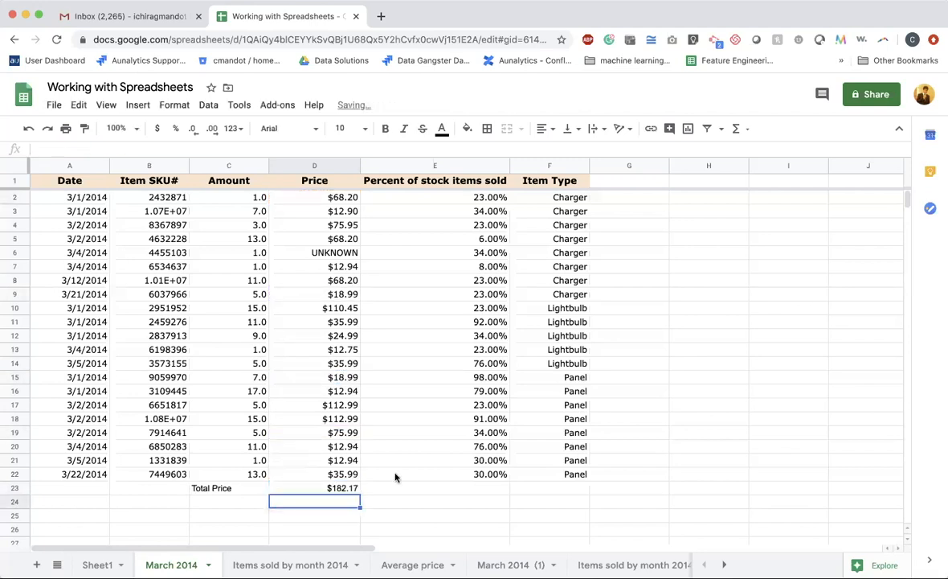
# Review the SUM formula in D23 and check its referenced Price cells D9, D15 and D19
pyautogui.click(332, 488)
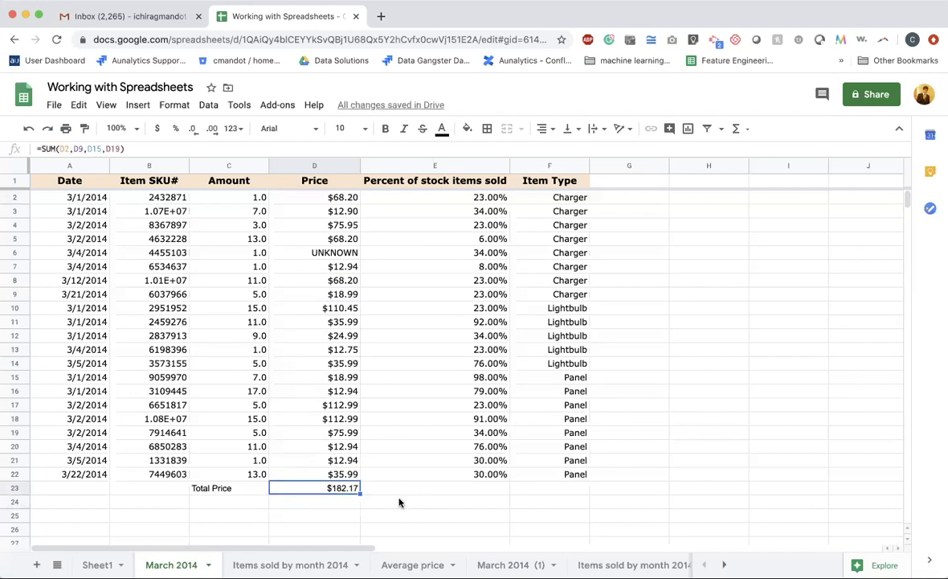
pyautogui.click(64, 149)
pyautogui.click(338, 298)
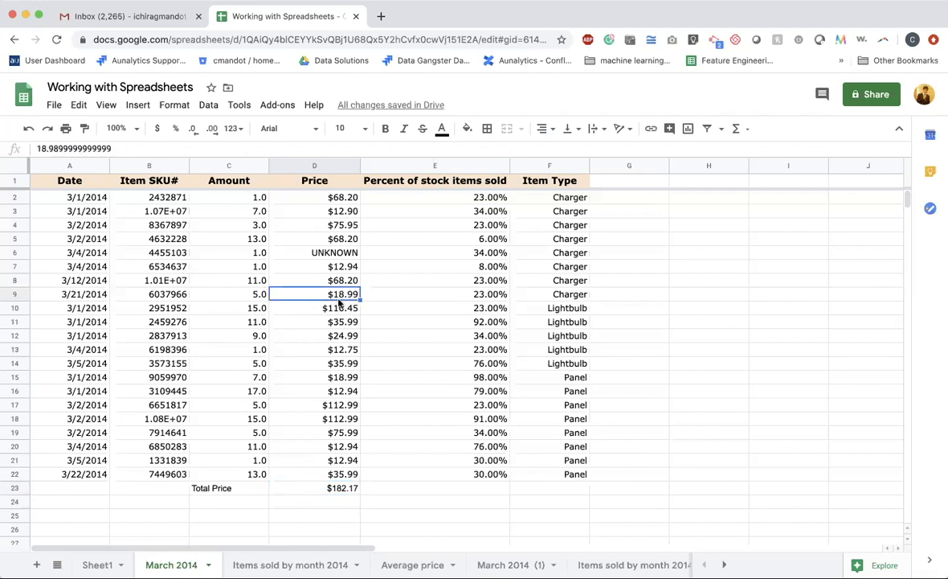
pyautogui.click(339, 377)
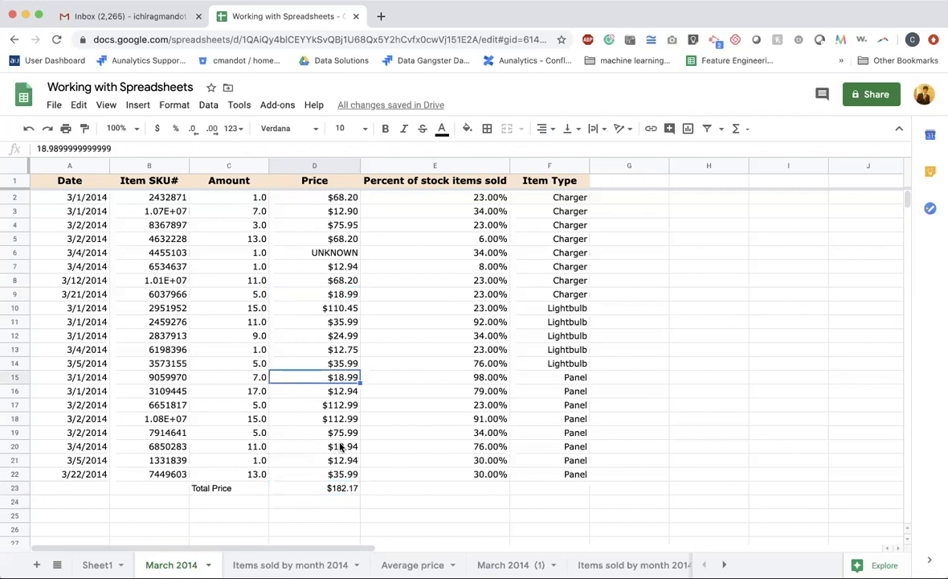
pyautogui.click(343, 434)
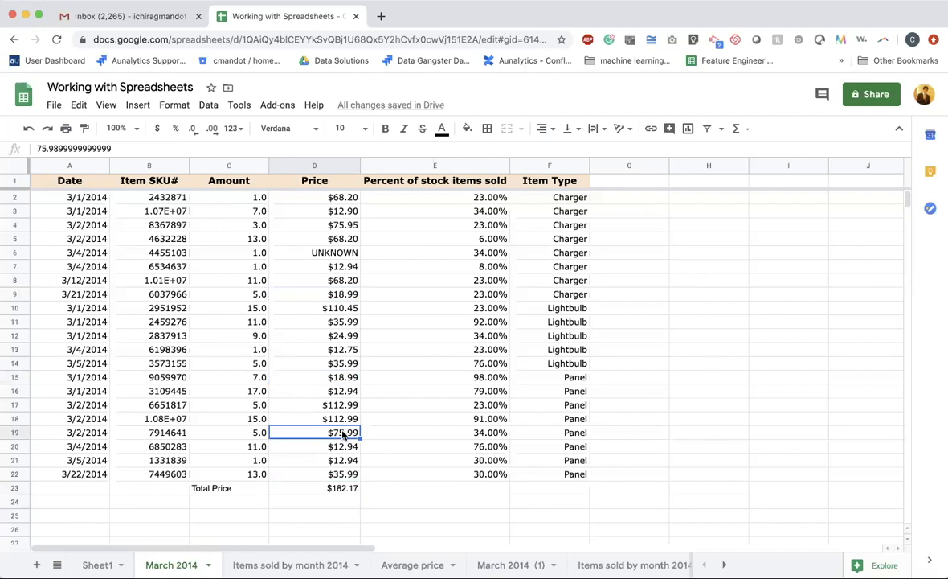
# Replace the individual cell references in D23 with the whole Price range, making the formula =SUM(D2:D22)
pyautogui.click(341, 488)
pyautogui.doubleClick(340, 490)
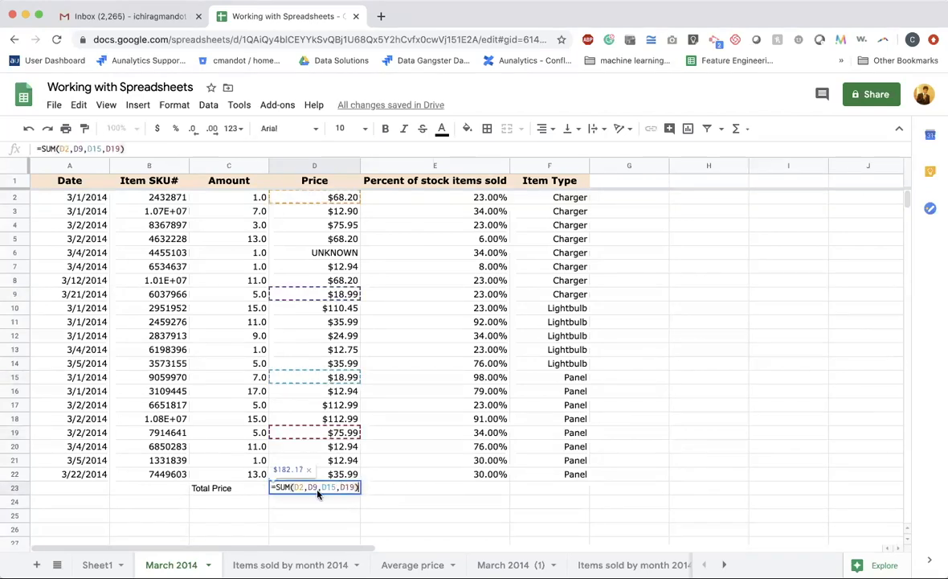
pyautogui.press('BackSpace')
pyautogui.press('BackSpace')
pyautogui.press('BackSpace')
pyautogui.press('BackSpace')
pyautogui.press('BackSpace')
pyautogui.press('BackSpace')
pyautogui.press('BackSpace')
pyautogui.press('BackSpace')
pyautogui.press('BackSpace')
pyautogui.press('BackSpace')
pyautogui.press('BackSpace')
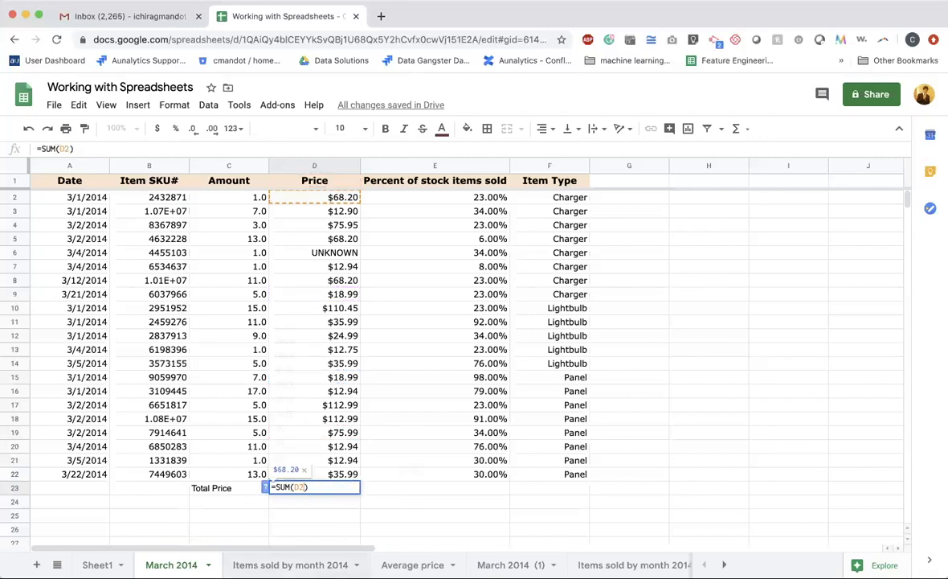
pyautogui.press('BackSpace')
pyautogui.press('BackSpace')
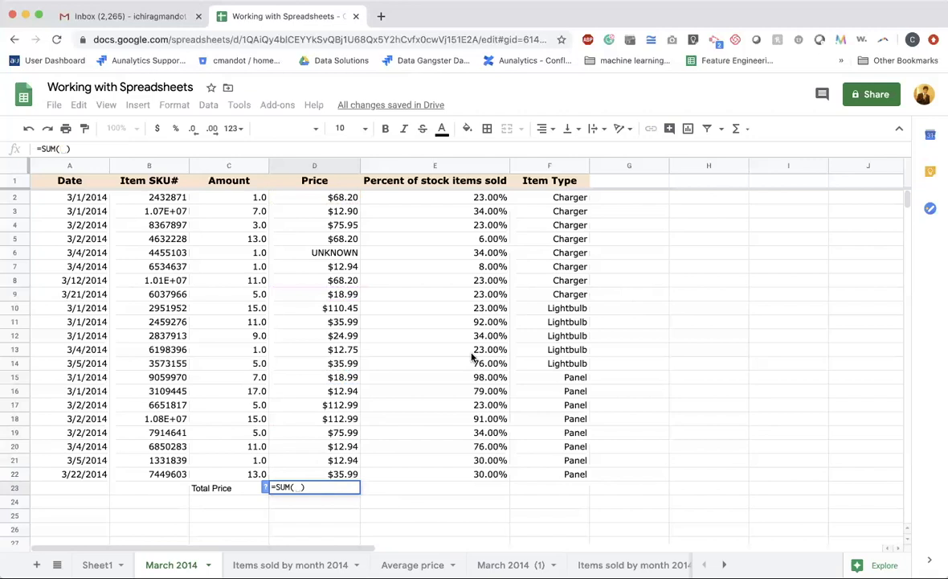
pyautogui.moveTo(351, 197)
pyautogui.mouseDown()
pyautogui.moveTo(334, 366)
pyautogui.moveTo(349, 485)
pyautogui.mouseUp()
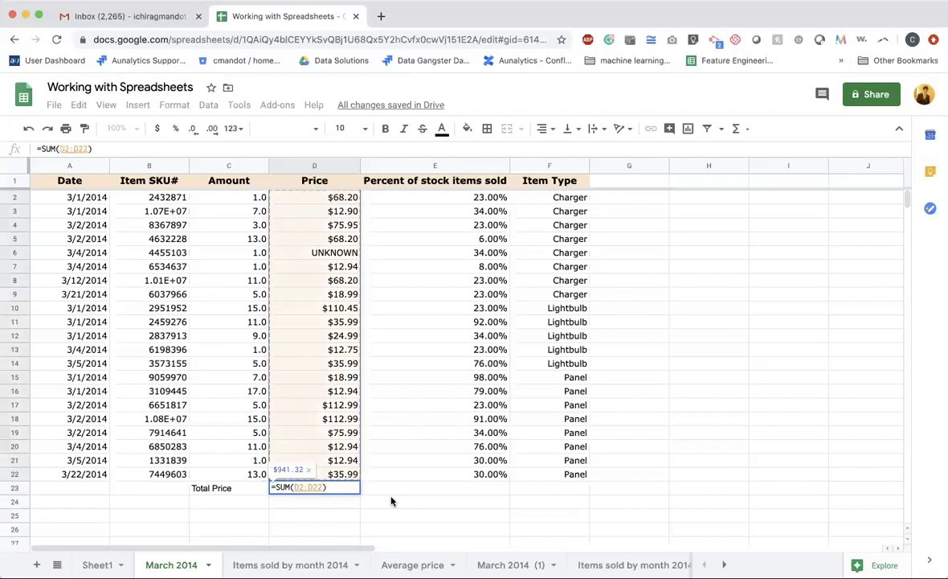
pyautogui.press('Return')
# Review the range formula in D23 against its first and last Price cells, D2 and D22
pyautogui.click(349, 488)
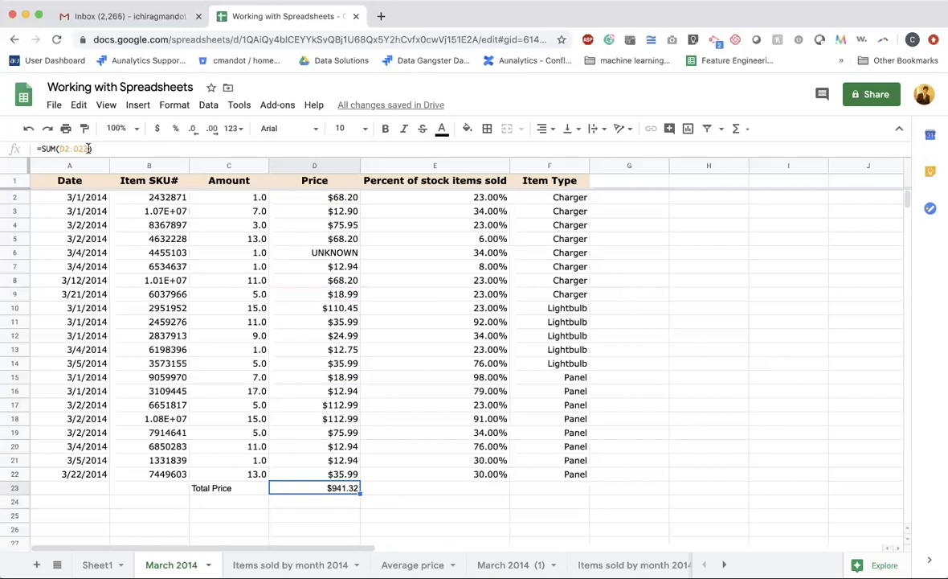
pyautogui.click(314, 195)
pyautogui.click(326, 477)
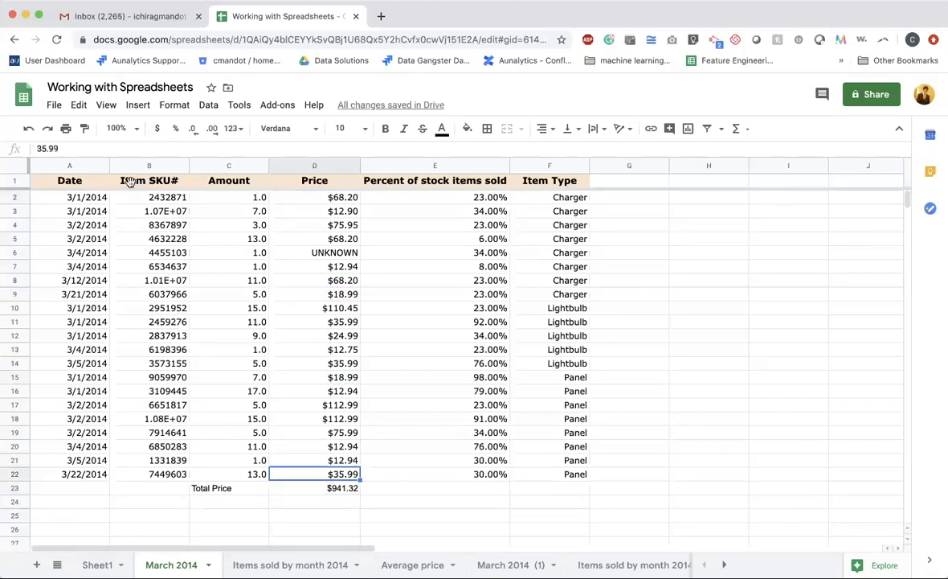
pyautogui.click(319, 485)
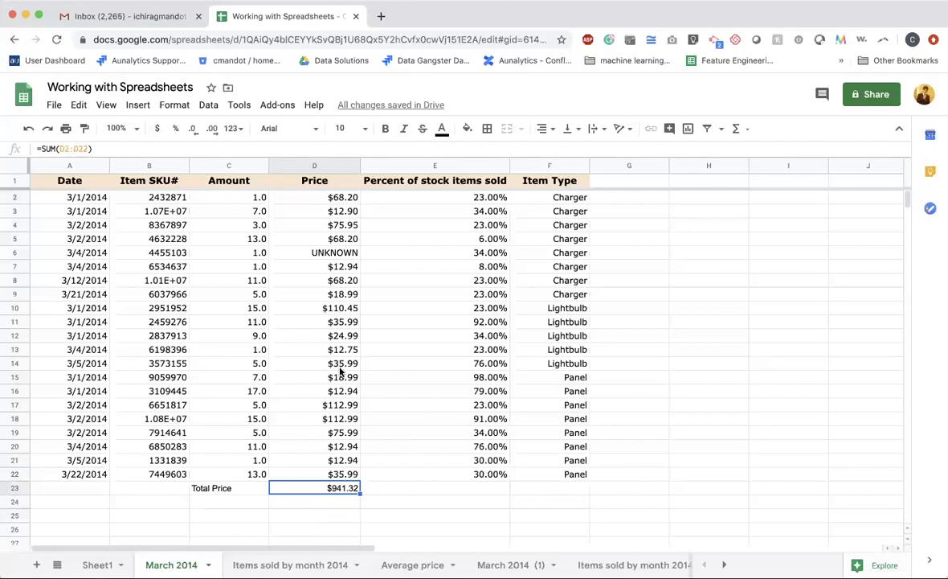
# Edit the summed range in D23 to D2:D12, try end rows 13 and 14, and commit the formula as =SUM(D2:D15)
pyautogui.doubleClick(330, 488)
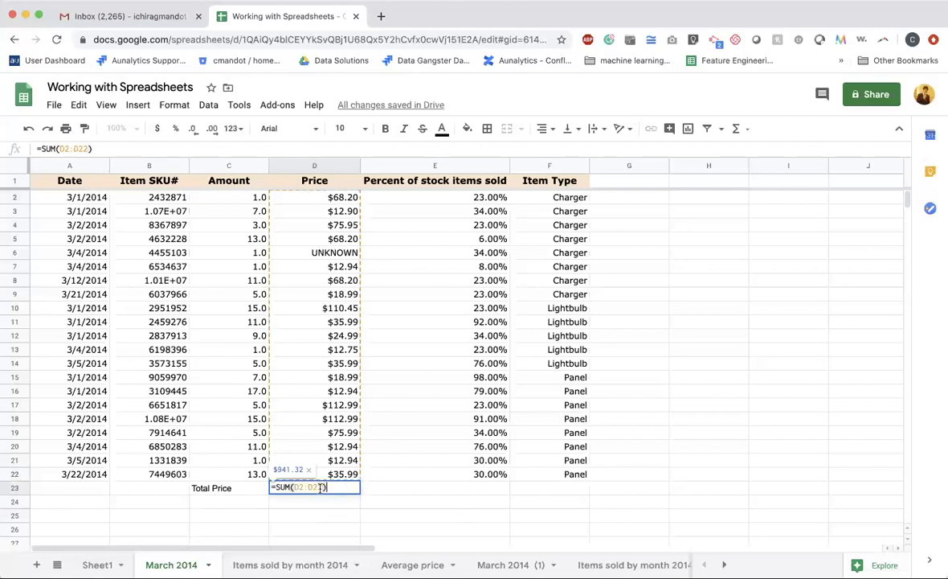
pyautogui.press('BackSpace')
pyautogui.press('BackSpace')
pyautogui.write('12')
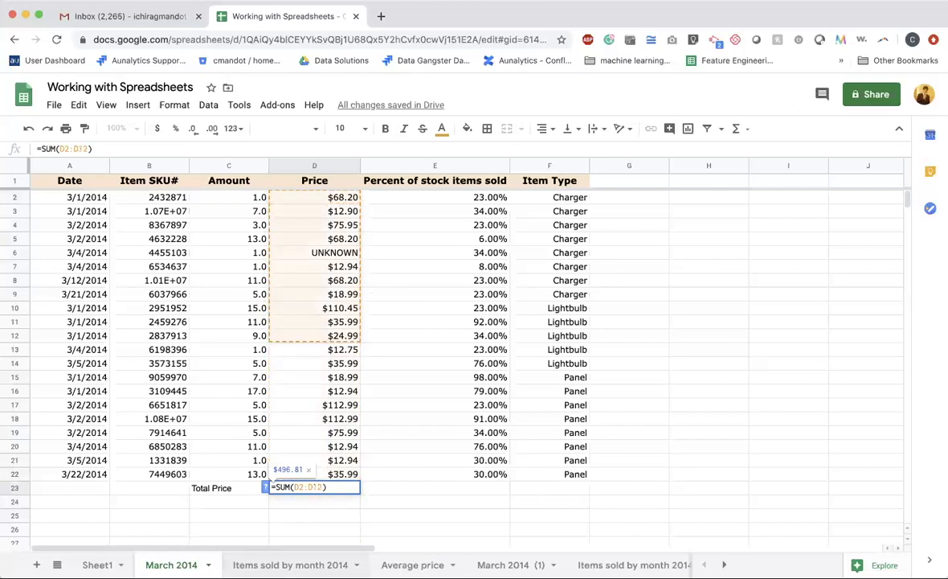
pyautogui.press('BackSpace')
pyautogui.write('3')
pyautogui.press('BackSpace')
pyautogui.write('4')
pyautogui.press('BackSpace')
pyautogui.write('5')
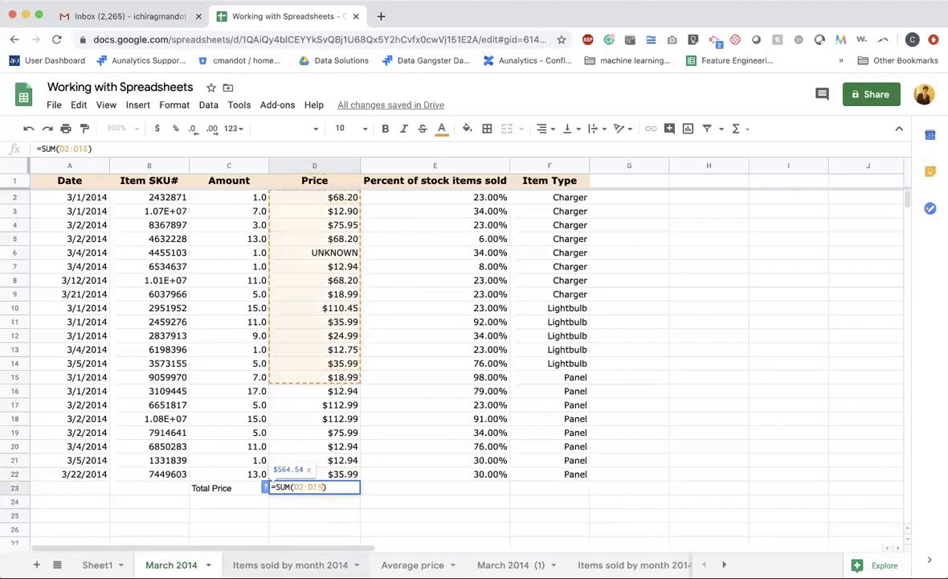
pyautogui.press('Return')
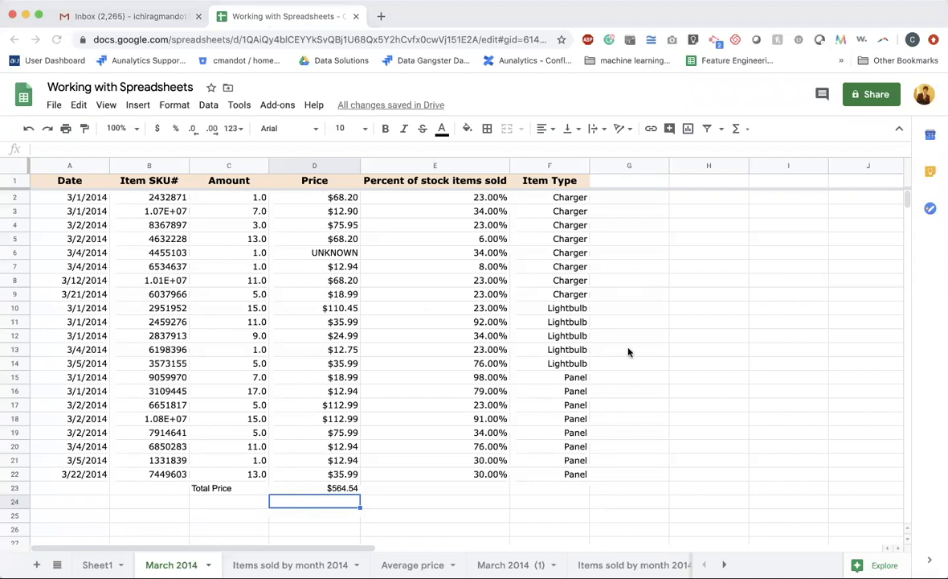
# Shorten the summed Price range in the Total Price formula in D23 and commit it
pyautogui.click(335, 488)
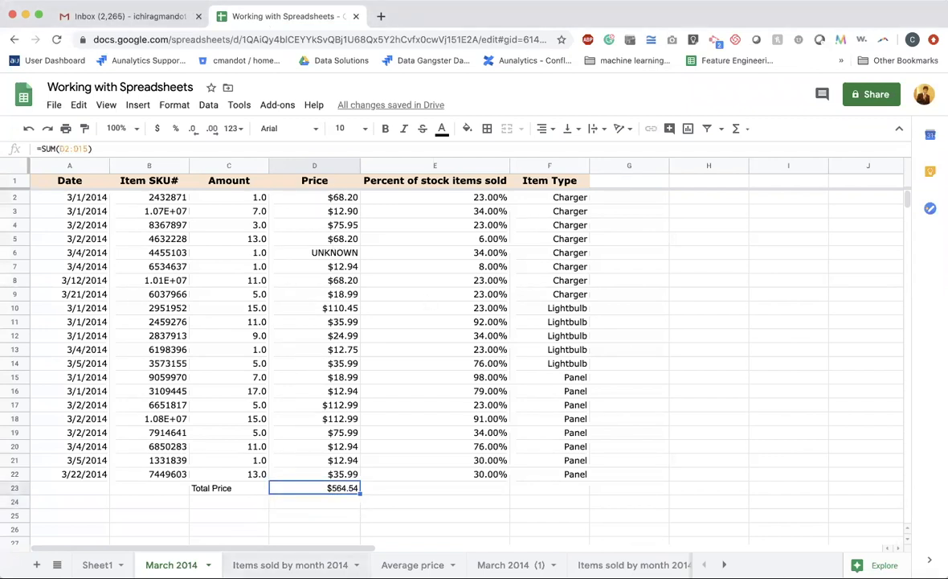
pyautogui.doubleClick(328, 491)
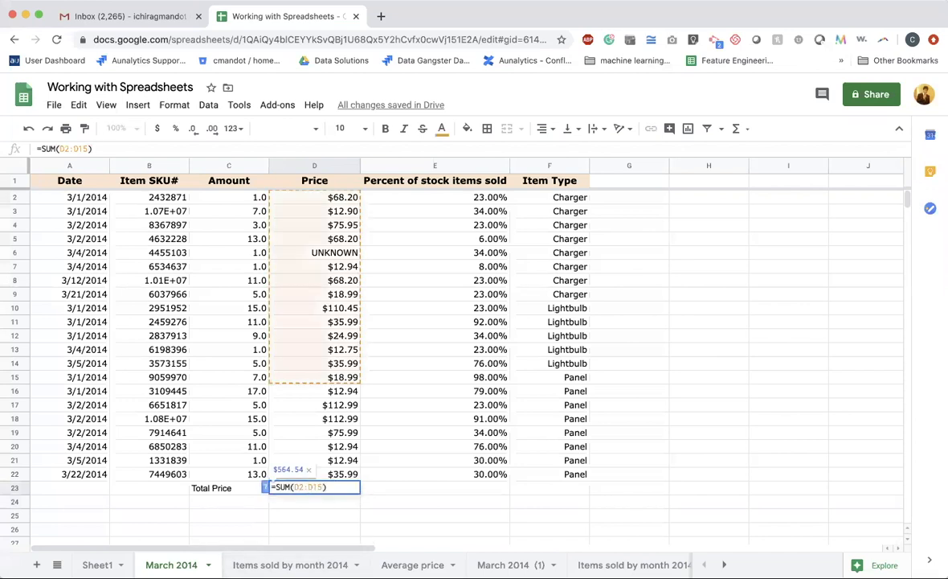
pyautogui.press('Return')
pyautogui.press('Right')
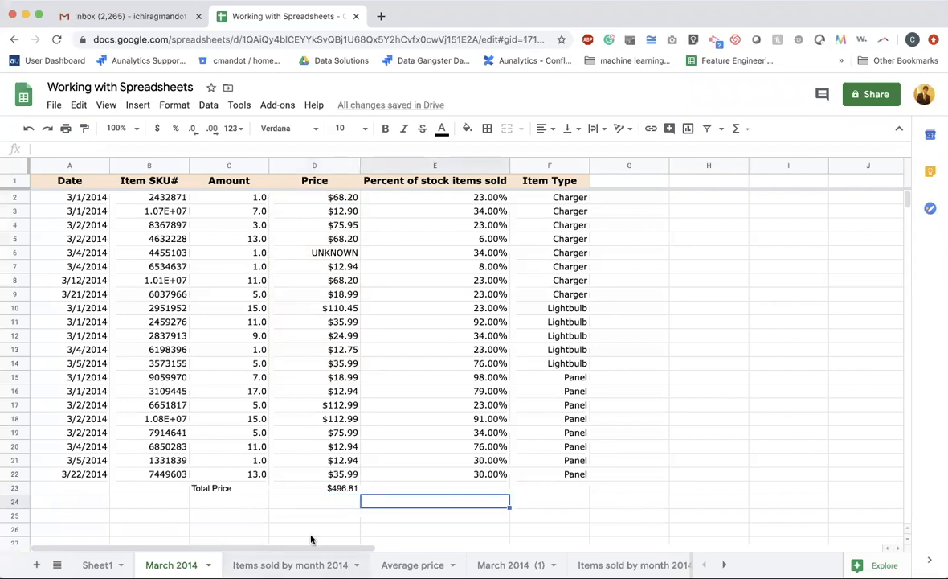
# Switch to the "Items sold by month 2014" sheet and look over the Lightbulb row's monthly values from January to April
pyautogui.click(297, 565)
pyautogui.click(321, 326)
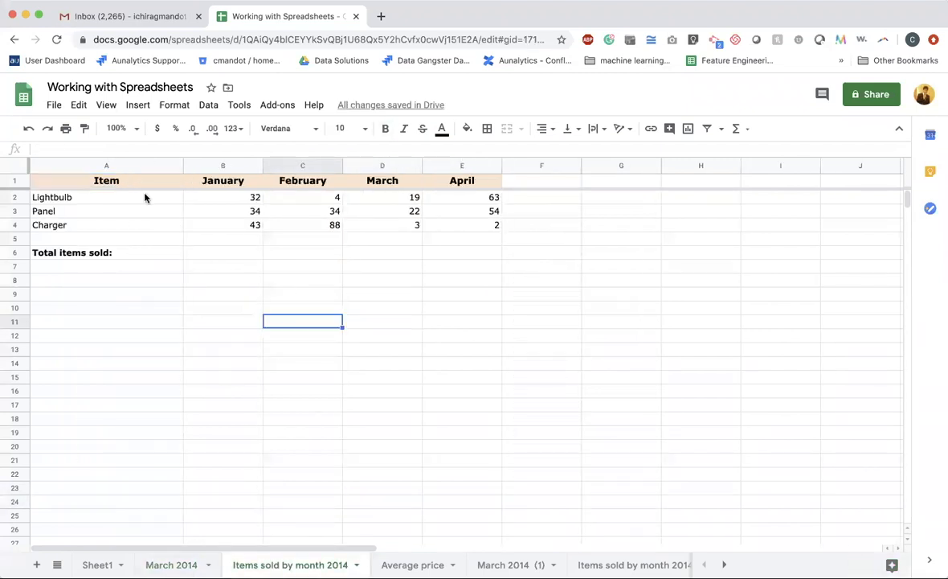
pyautogui.click(237, 201)
pyautogui.click(311, 199)
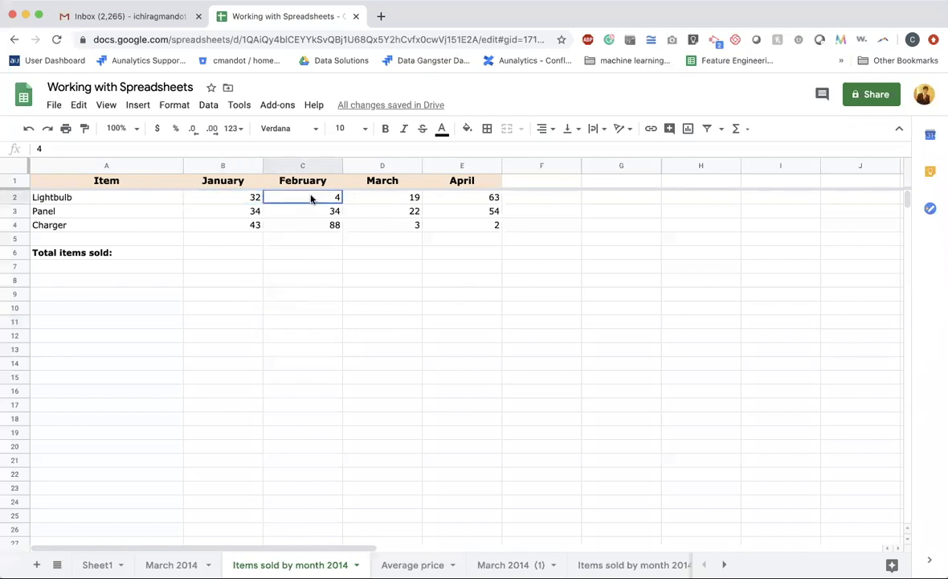
pyautogui.click(492, 197)
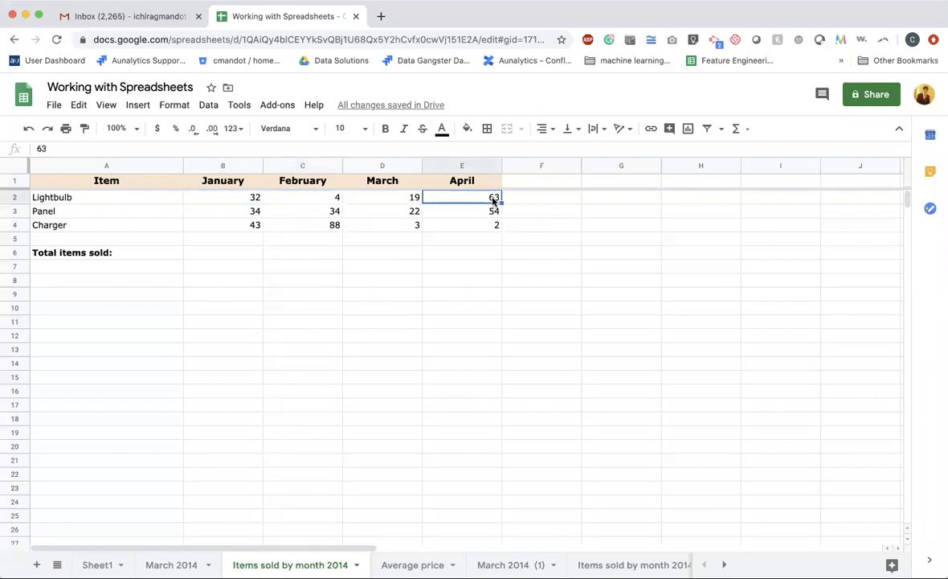
# Total Lightbulb's January to April sales in F2 with =sum(B2:E2) and review the committed formula
pyautogui.click(536, 201)
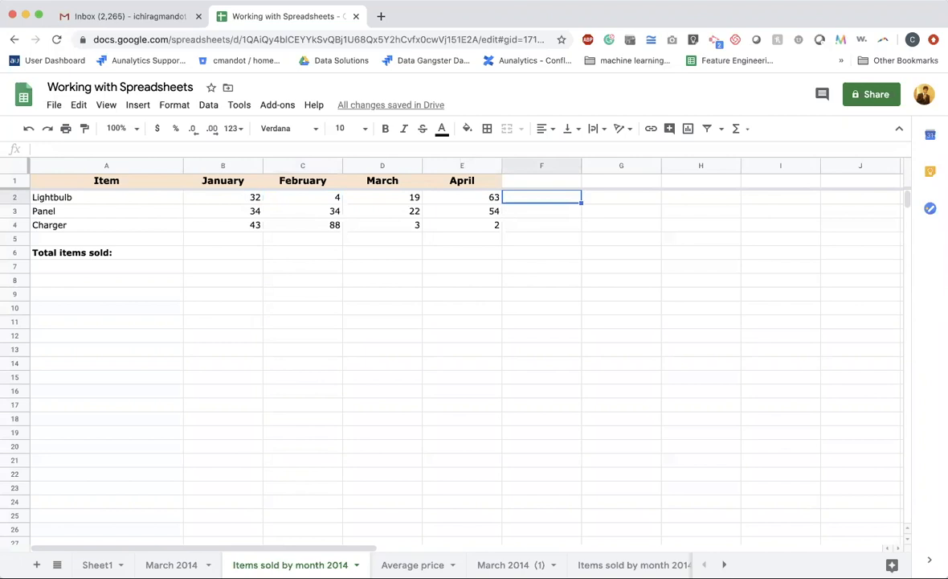
pyautogui.write('=sum(')
pyautogui.moveTo(217, 198); pyautogui.dragTo(461, 197)
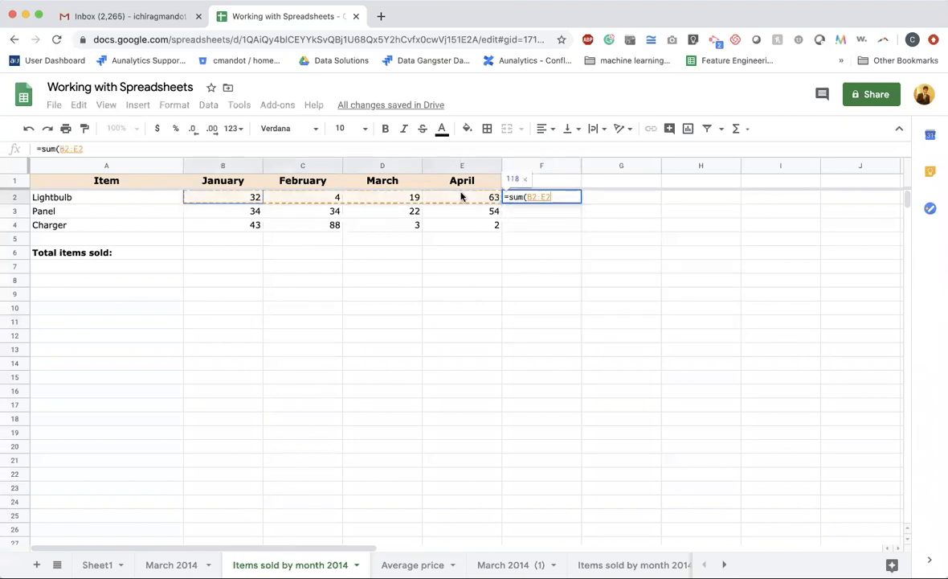
pyautogui.press('Return')
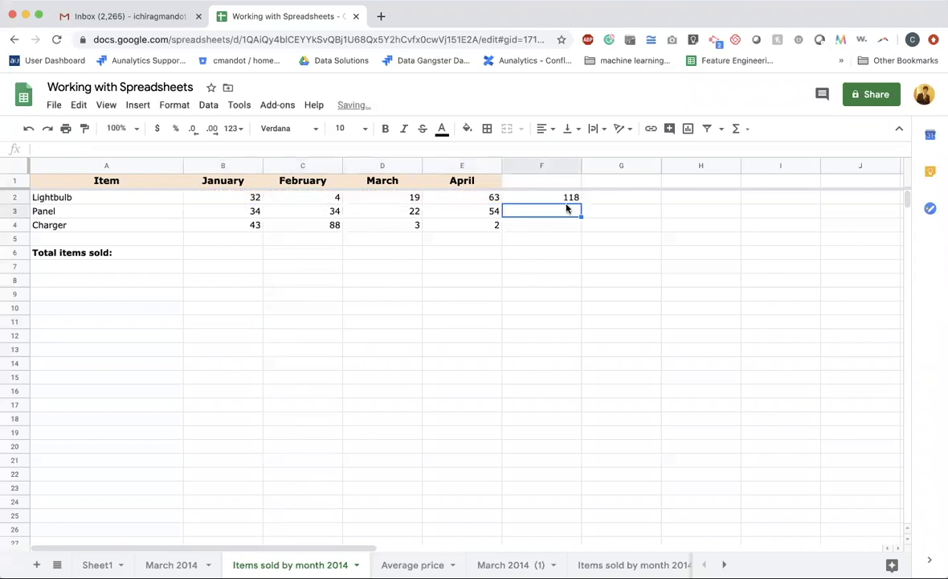
pyautogui.doubleClick(570, 198)
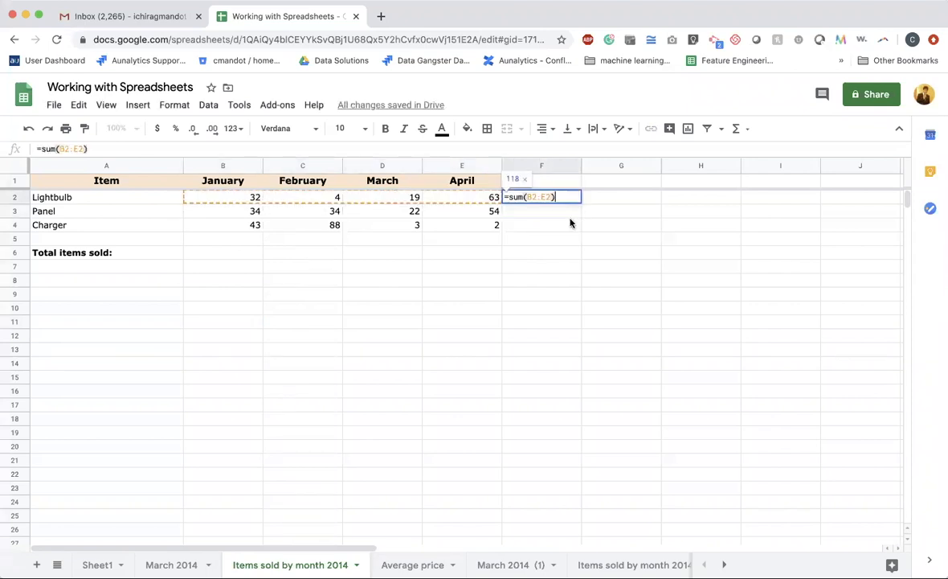
pyautogui.click(593, 224)
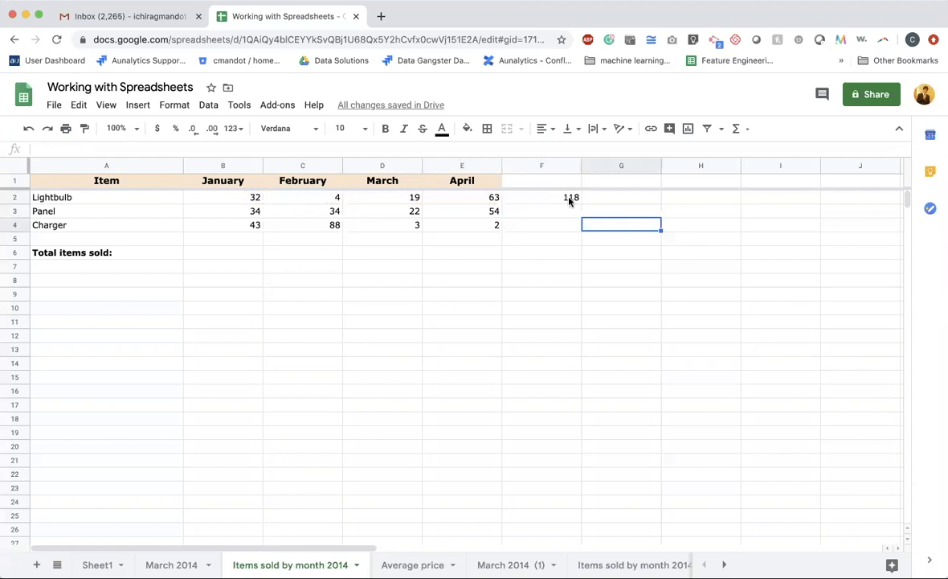
# Change the formula in F2 to sum only the individual cells B2 and C2, as =sum(B2,C2)
pyautogui.doubleClick(570, 198)
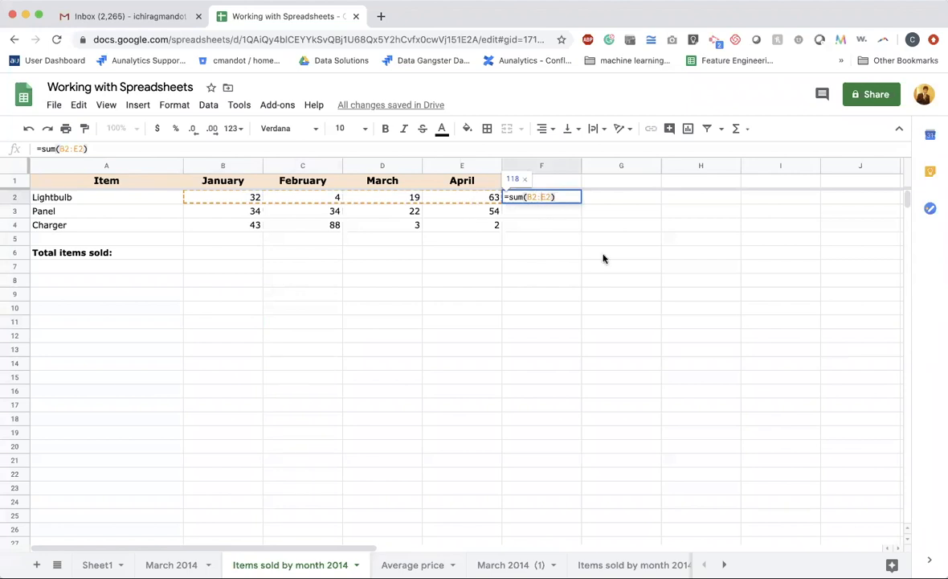
pyautogui.press('BackSpace')
pyautogui.press('BackSpace')
pyautogui.press('BackSpace')
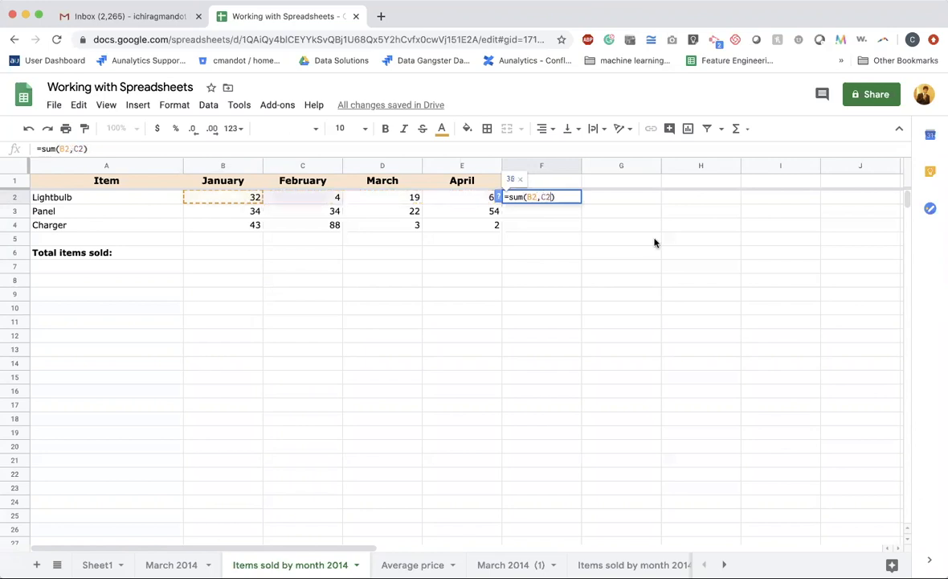
pyautogui.press('Return')
pyautogui.press('Up')
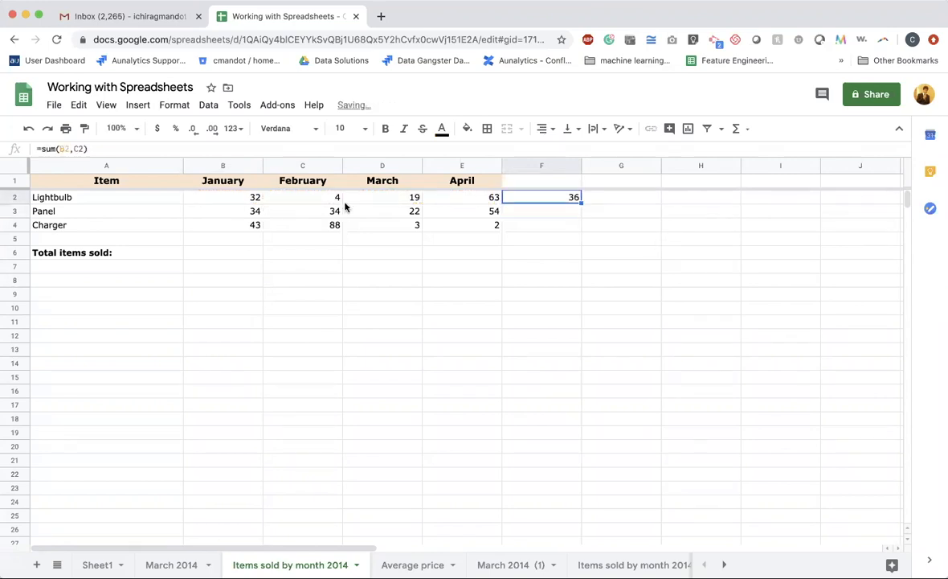
# Examine Lightbulb's January to April cells by selecting the range B2:E2
pyautogui.click(232, 200)
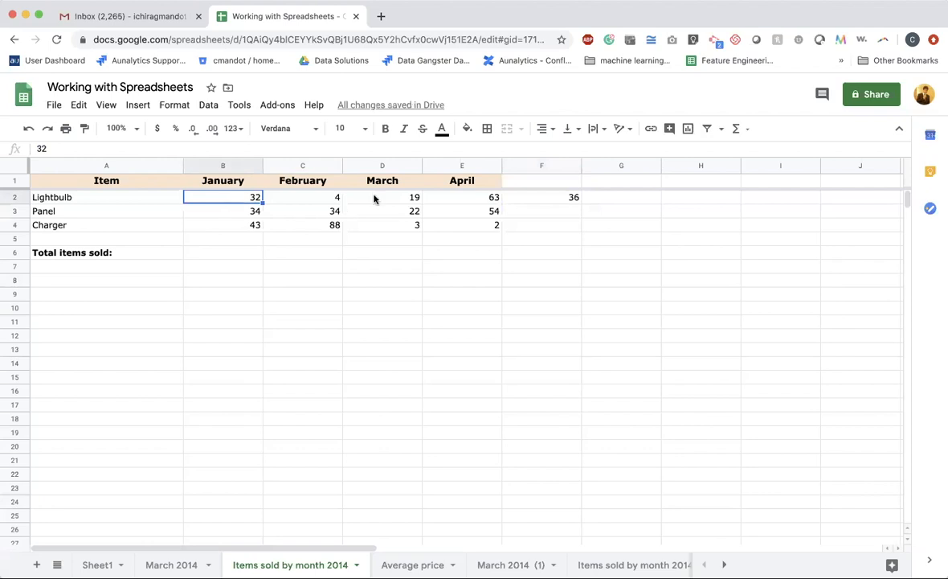
pyautogui.keyDown('shift'); pyautogui.click(474, 201); pyautogui.keyUp('shift')
pyautogui.click(235, 201)
pyautogui.keyDown('shift'); pyautogui.click(474, 201); pyautogui.keyUp('shift')
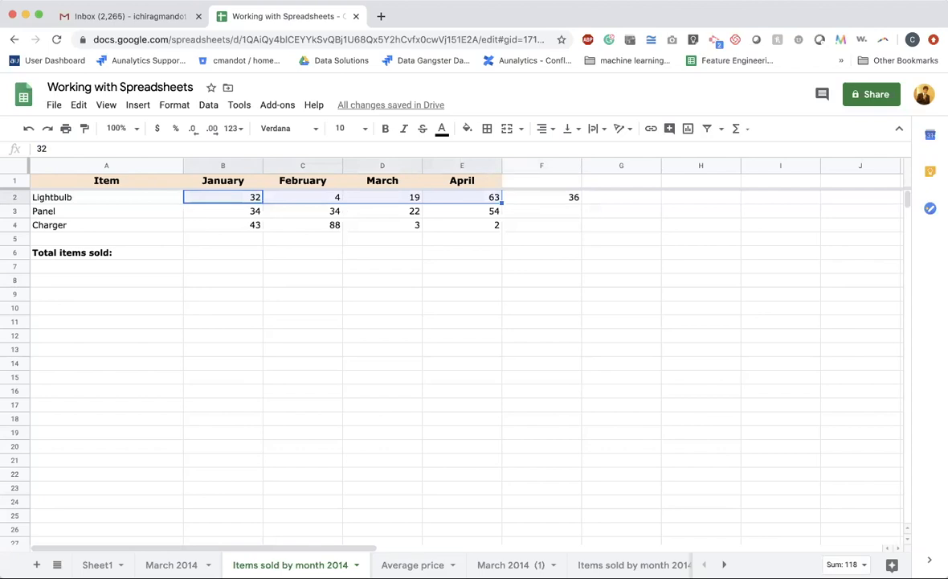
# Replace the individual cell references in F2 with the full monthly range, making the formula =sum(B2:E2)
pyautogui.click(535, 197)
pyautogui.doubleClick(535, 196)
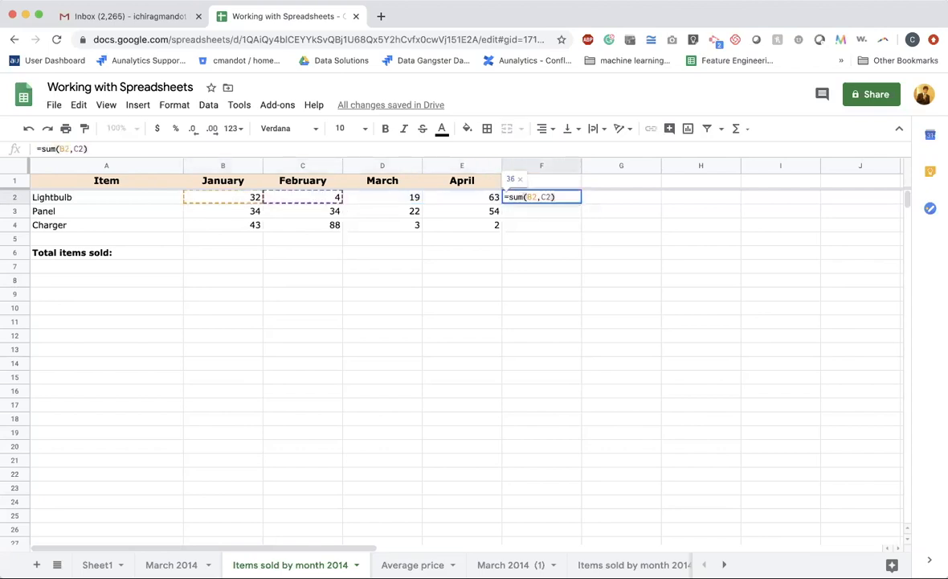
pyautogui.press('BackSpace')
pyautogui.press('BackSpace')
pyautogui.press('BackSpace')
pyautogui.write(':E2')
pyautogui.press('Return')
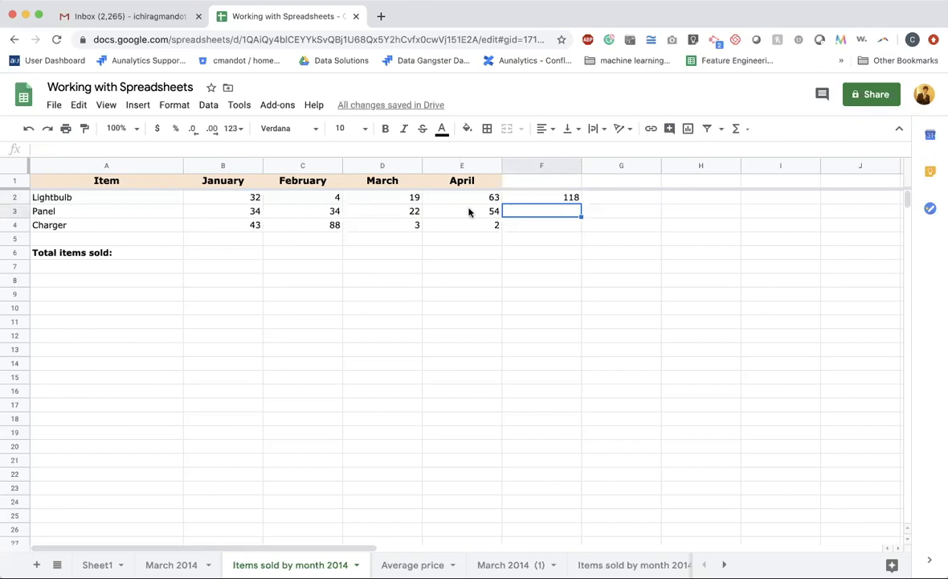
# Copy the row total formula from F2 down to F3 and F4 for Panel and Charger, and check the copies
pyautogui.click(530, 192)
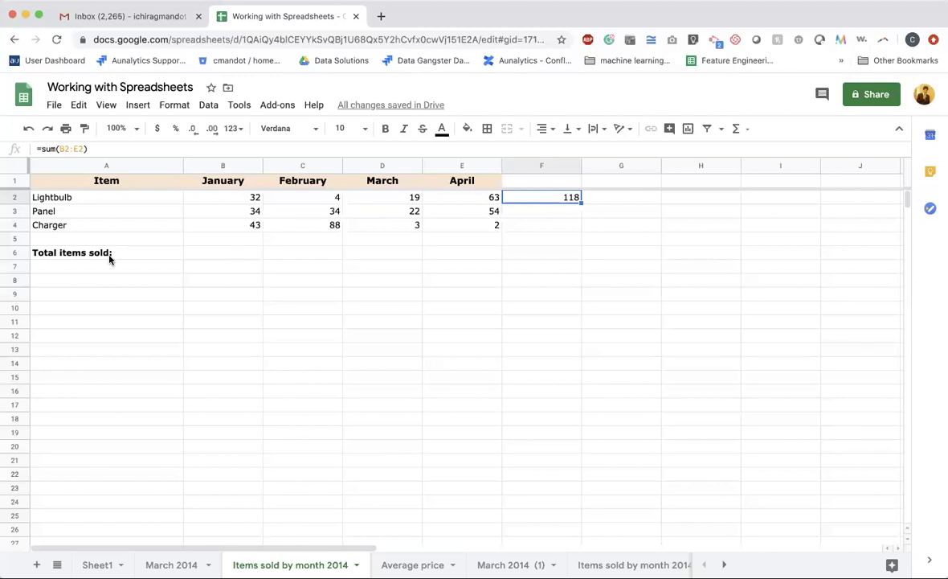
pyautogui.click(550, 212)
pyautogui.click(569, 196)
pyautogui.moveTo(581, 229); pyautogui.dragTo(579, 228)
pyautogui.click(398, 211)
pyautogui.click(546, 232)
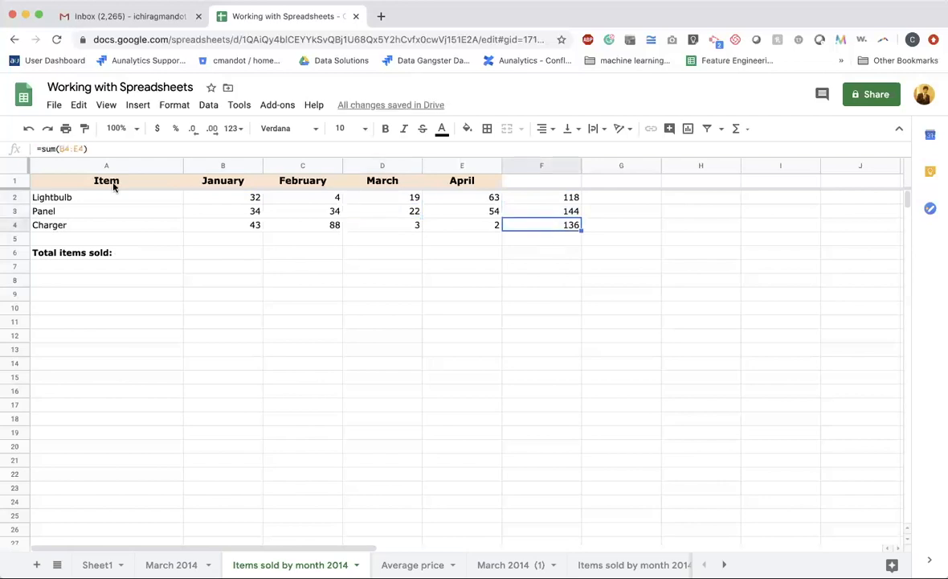
pyautogui.click(566, 212)
pyautogui.click(553, 234)
# Add the headers "SUM" in F1 and "Average" in G1
pyautogui.click(565, 185)
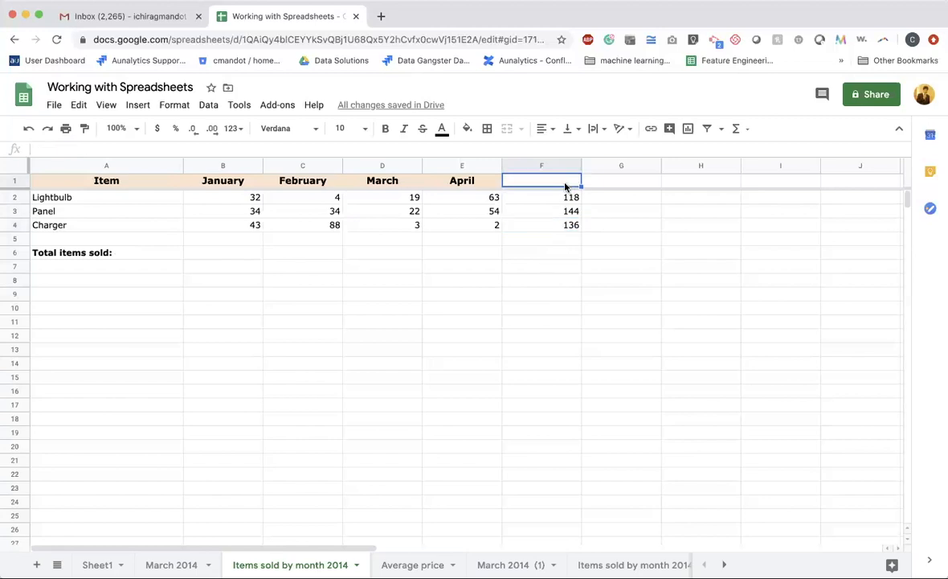
pyautogui.write('SUM')
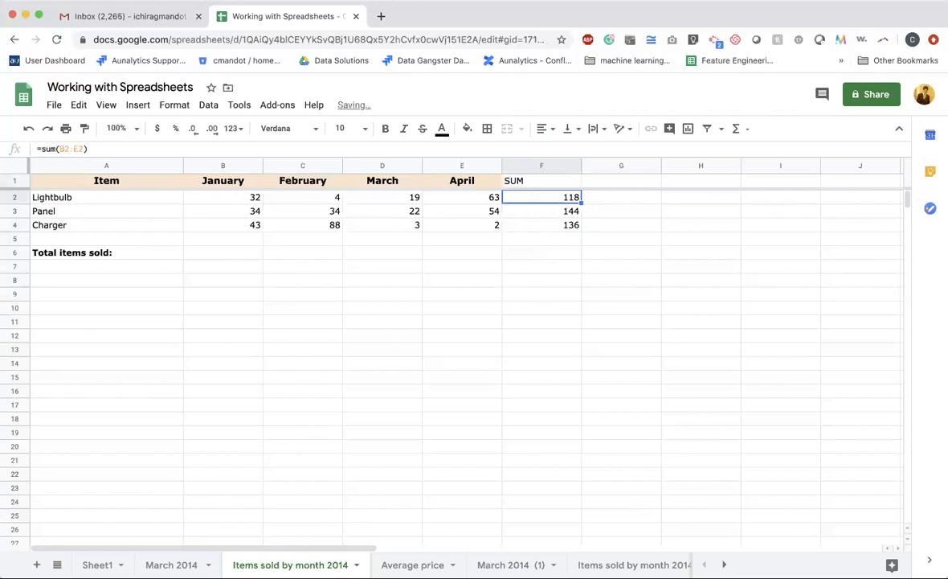
pyautogui.click(614, 182)
pyautogui.write('Aver')
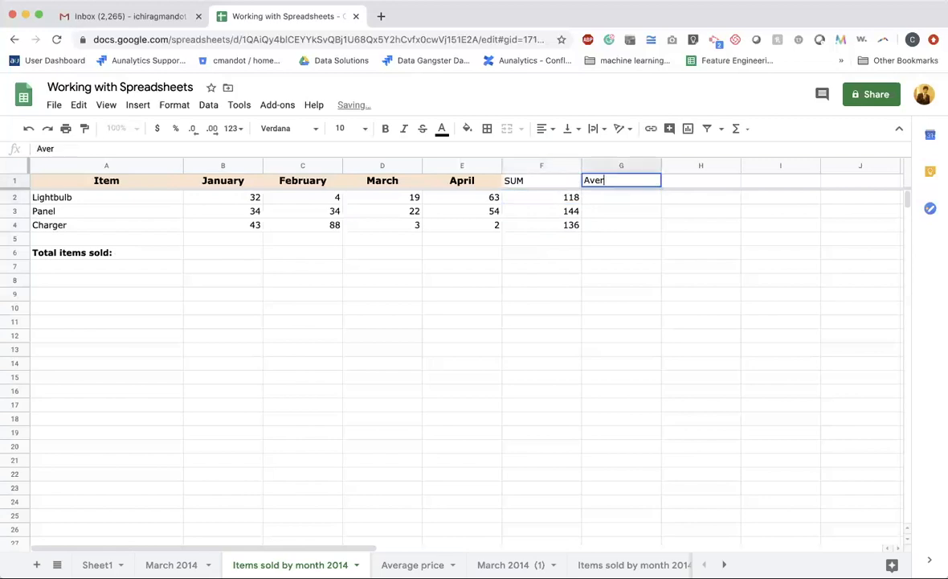
pyautogui.write('age')
pyautogui.press('Return')
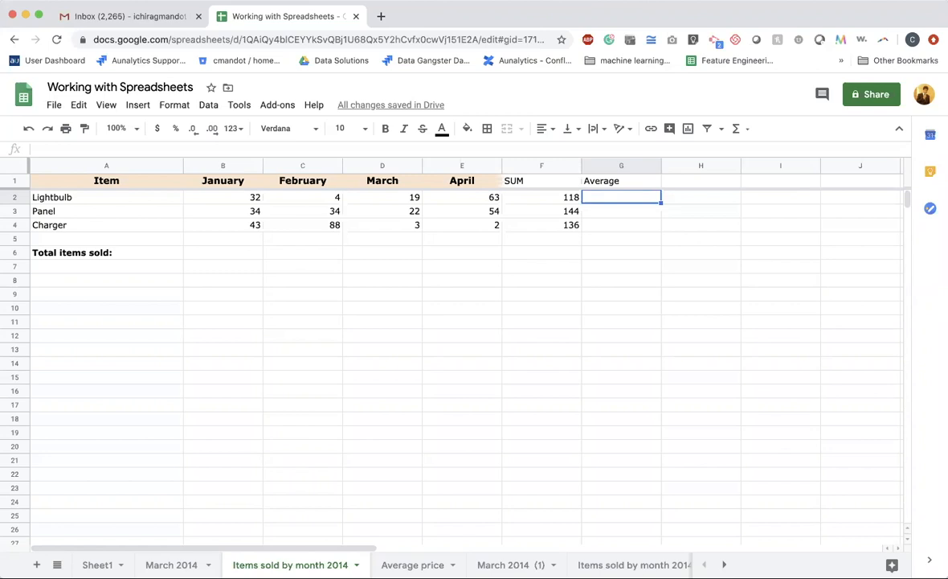
# Review Lightbulb's monthly values in B2:E2 and the Average header in G1
pyautogui.click(249, 201)
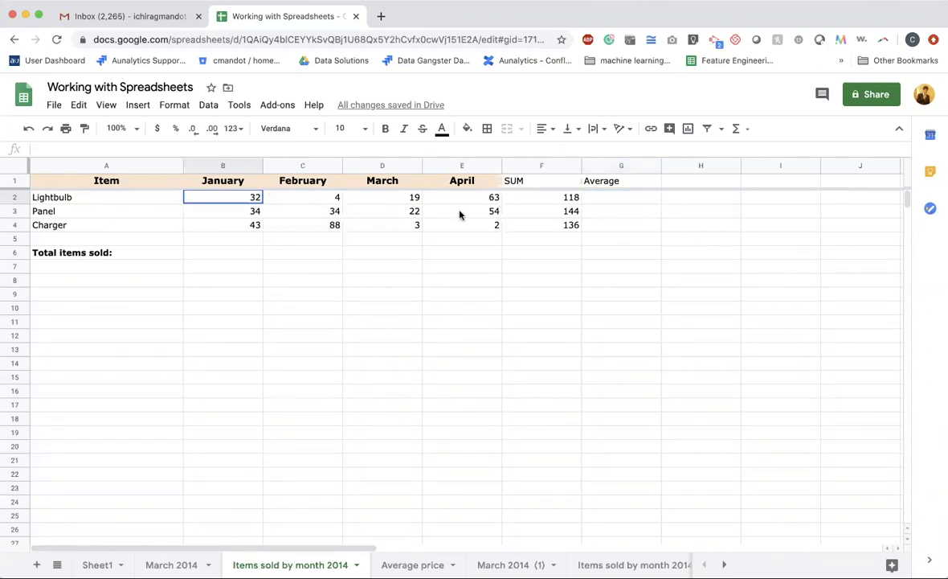
pyautogui.moveTo(461, 214); pyautogui.dragTo(475, 204)
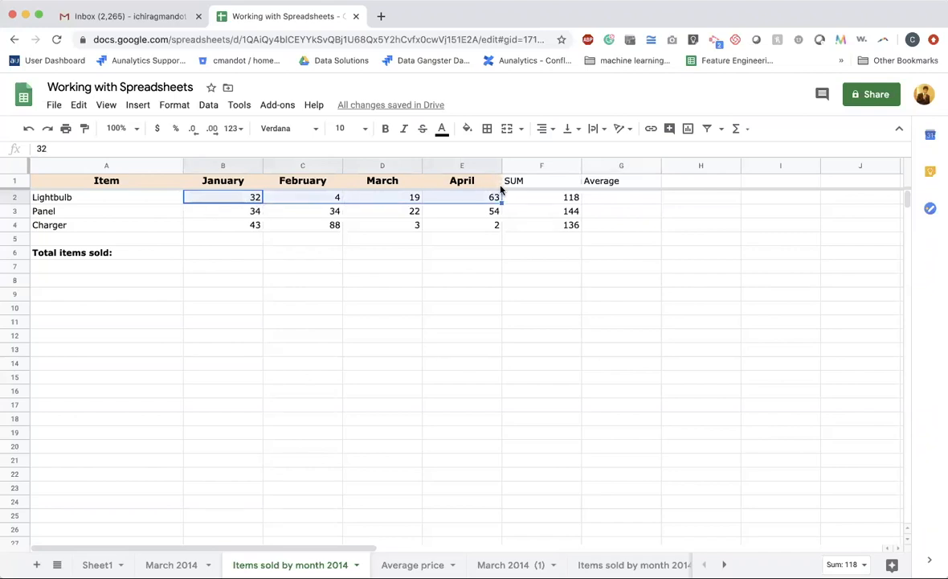
pyautogui.click(624, 183)
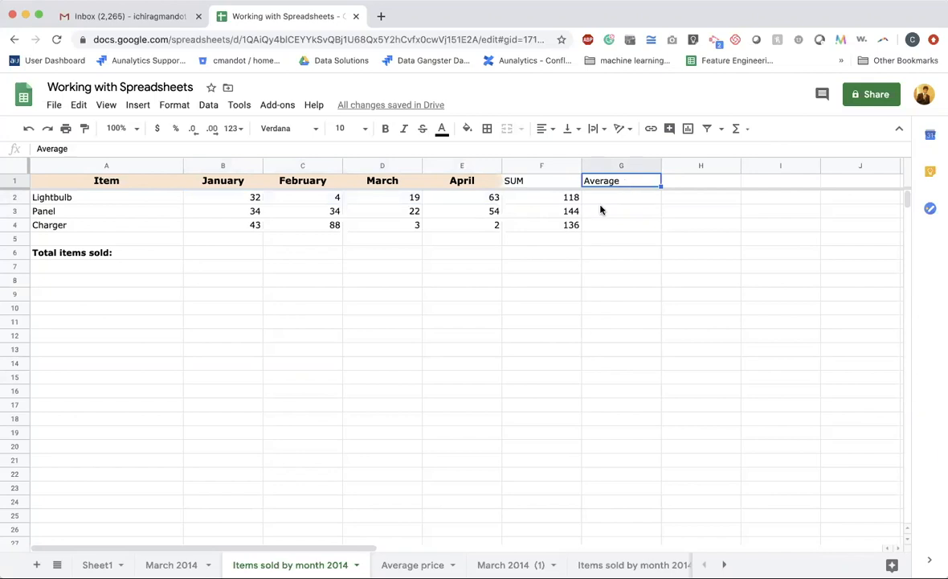
pyautogui.press('Down')
pyautogui.write('=')
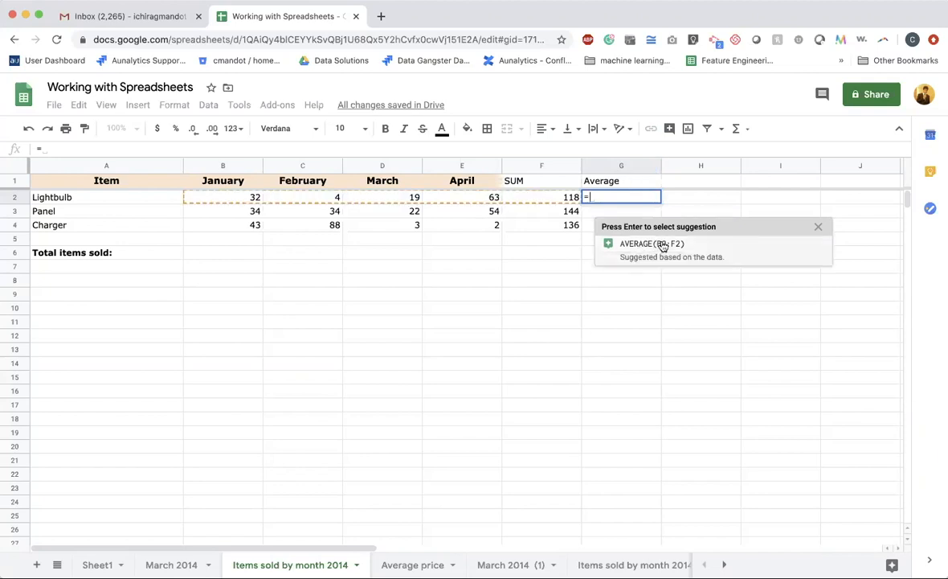
pyautogui.press('Down')
pyautogui.press('Down')
pyautogui.press('Down')
pyautogui.press('Down')
pyautogui.press('Down')
pyautogui.press('Down')
pyautogui.press('Down')
pyautogui.press('Down')
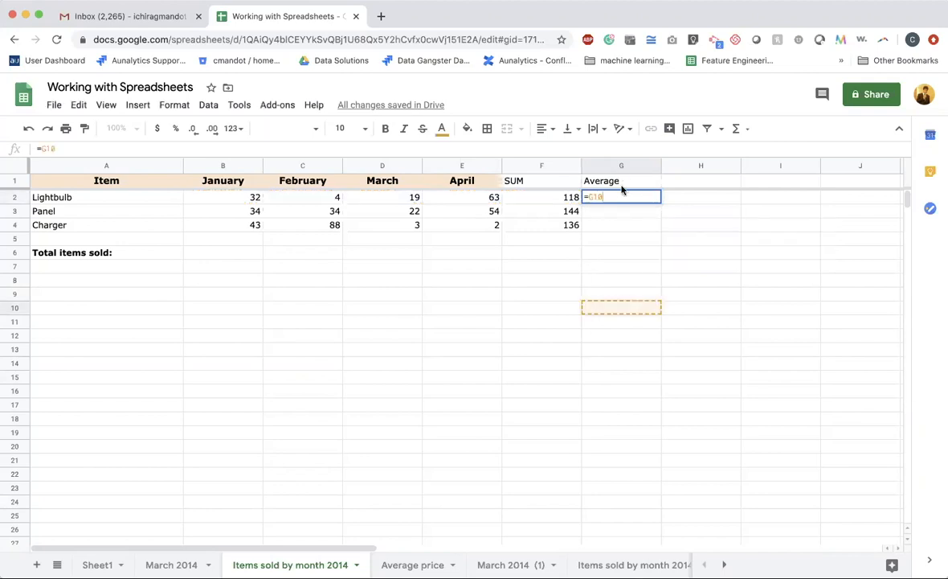
pyautogui.press('Escape')
# Replace the G1 header with a person's first name and test whether G2 still offers a formula suggestion
pyautogui.click(623, 186)
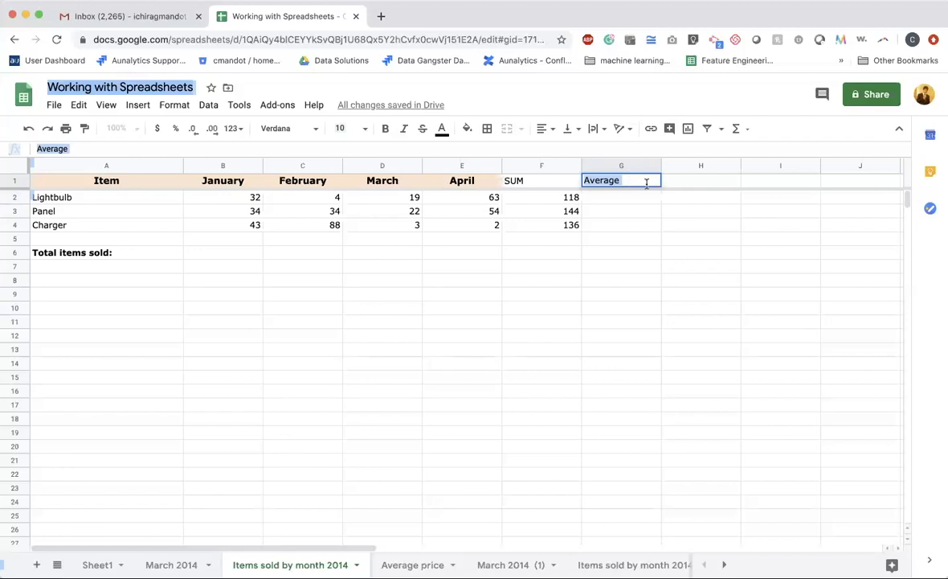
pyautogui.write('Chirag')
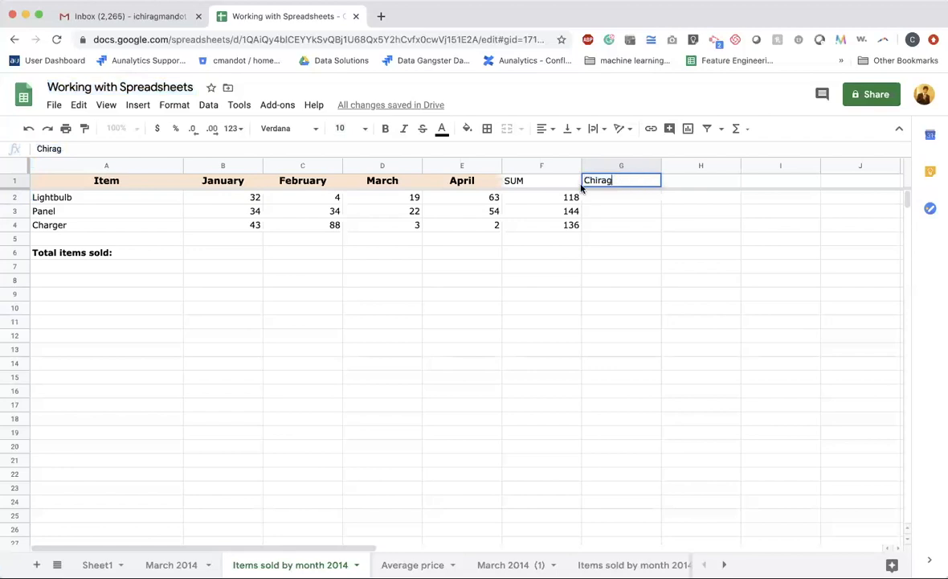
pyautogui.press('Return')
pyautogui.write('=')
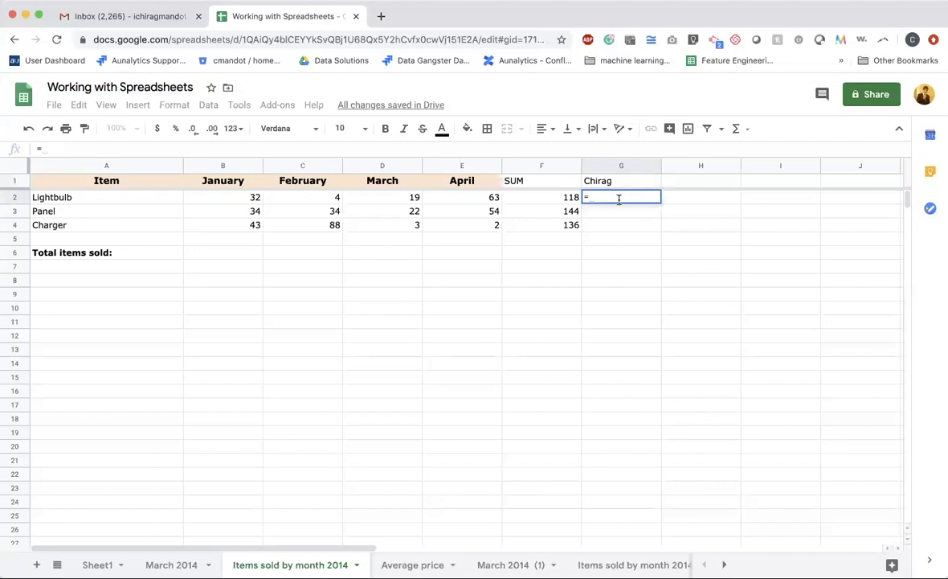
pyautogui.press('BackSpace')
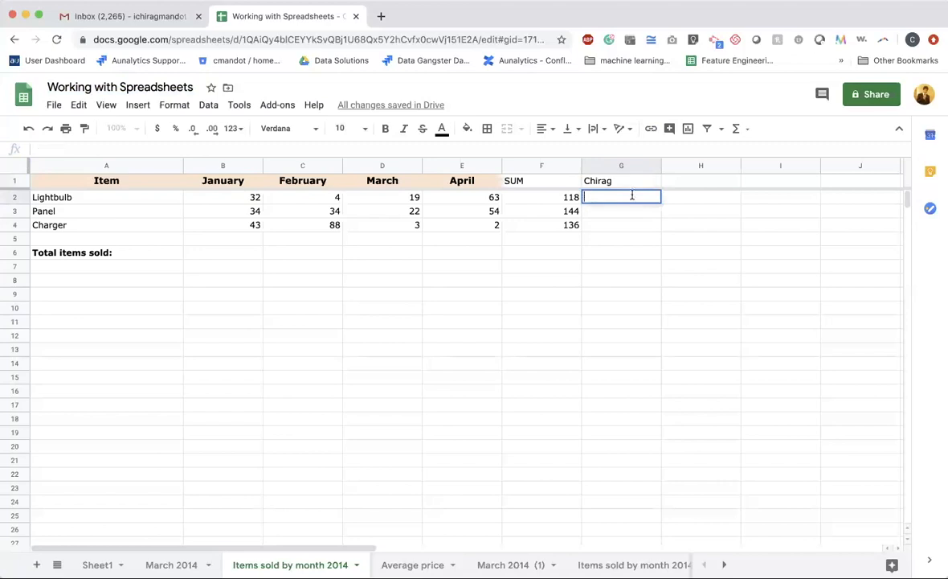
# Set the header in G1 to "Average"
pyautogui.press('Up')
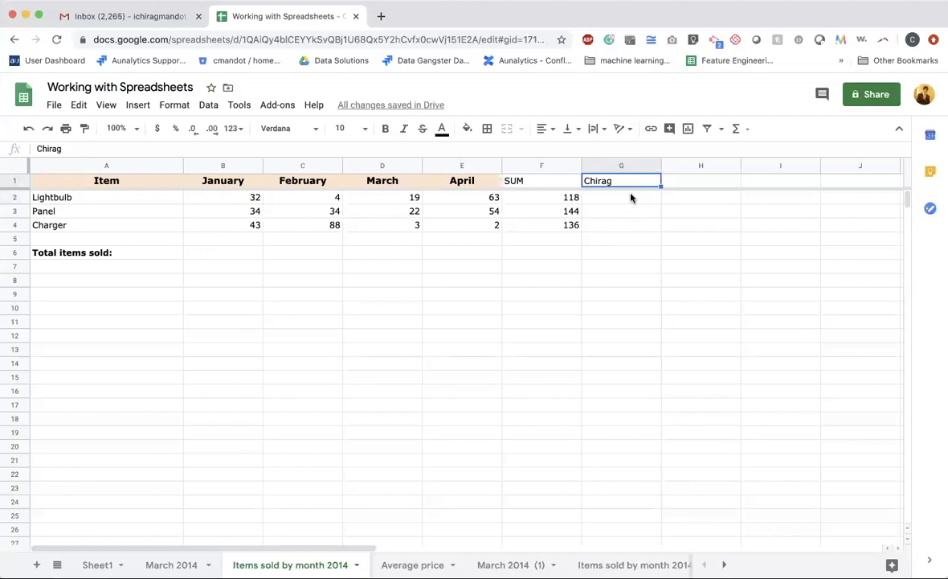
pyautogui.write('Aver')
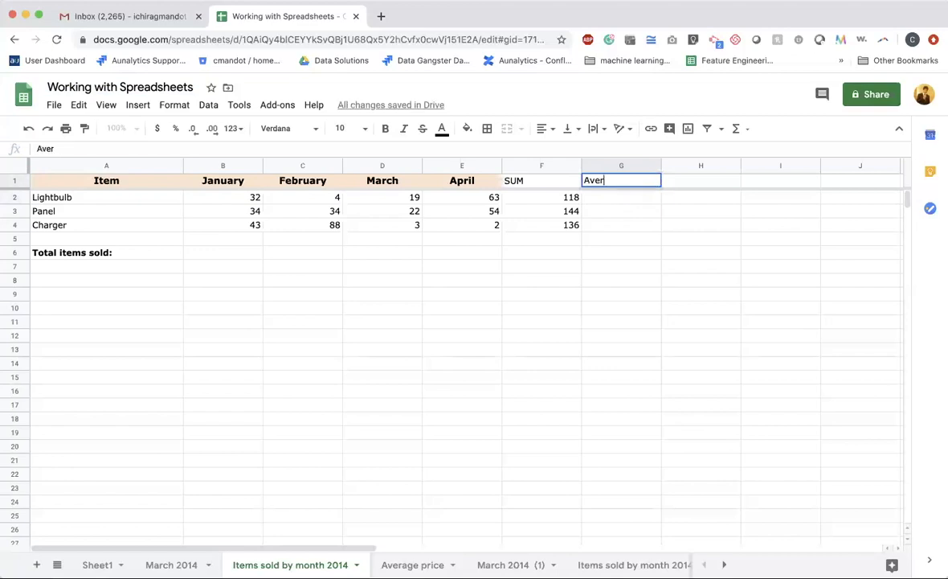
pyautogui.write('age')
pyautogui.press('Return')
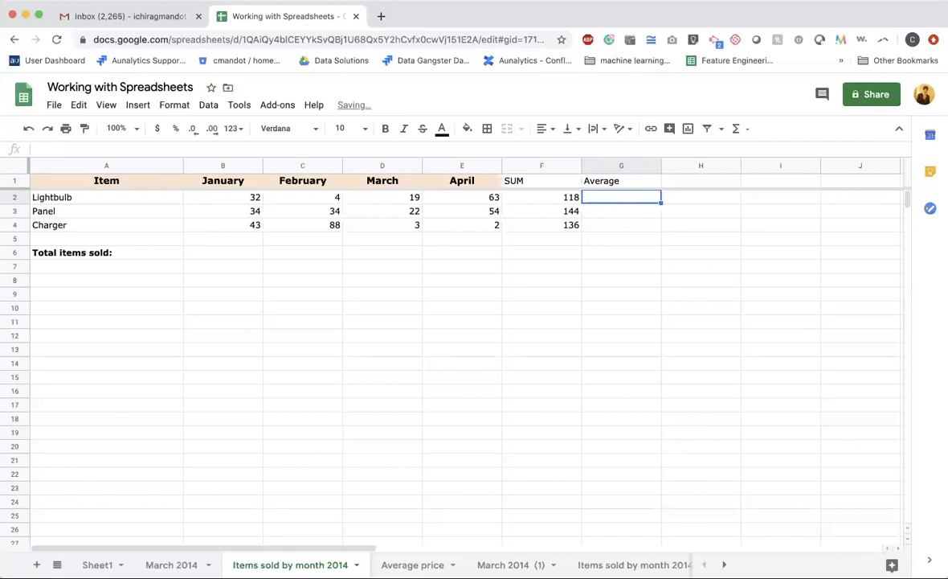
# Calculate Lightbulb's average monthly sales in G2 with =AVERAGE(B2:E2), leaving out the SUM column
pyautogui.write('=')
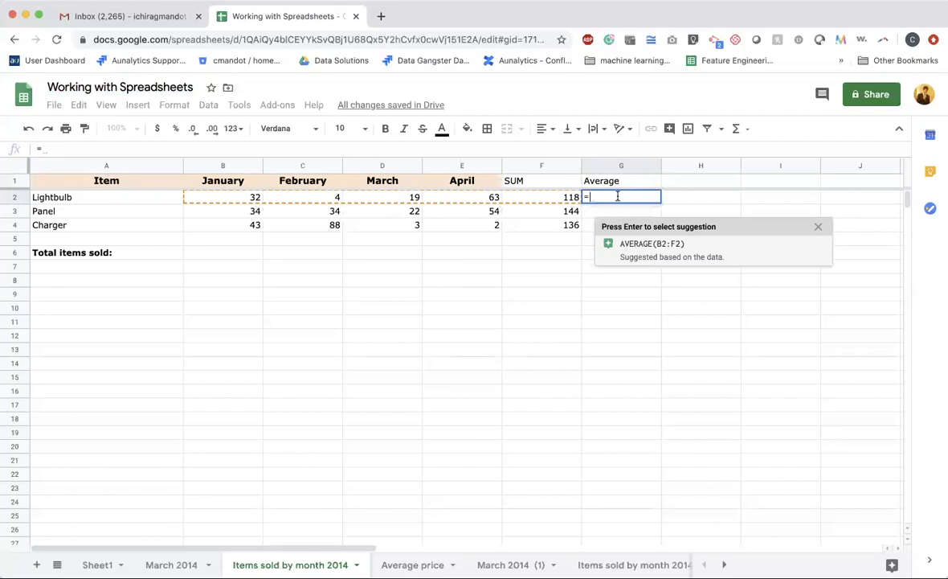
pyautogui.write('a')
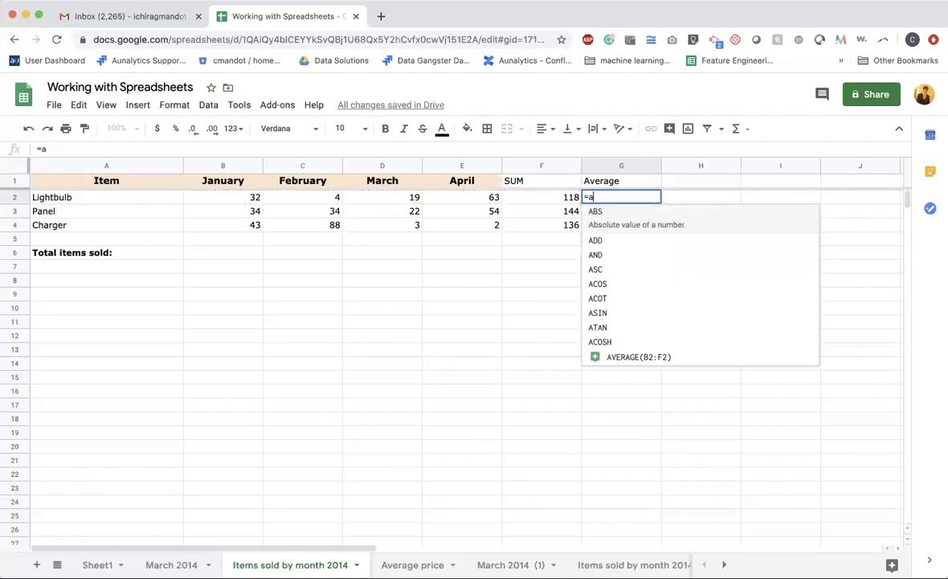
pyautogui.write('verage')
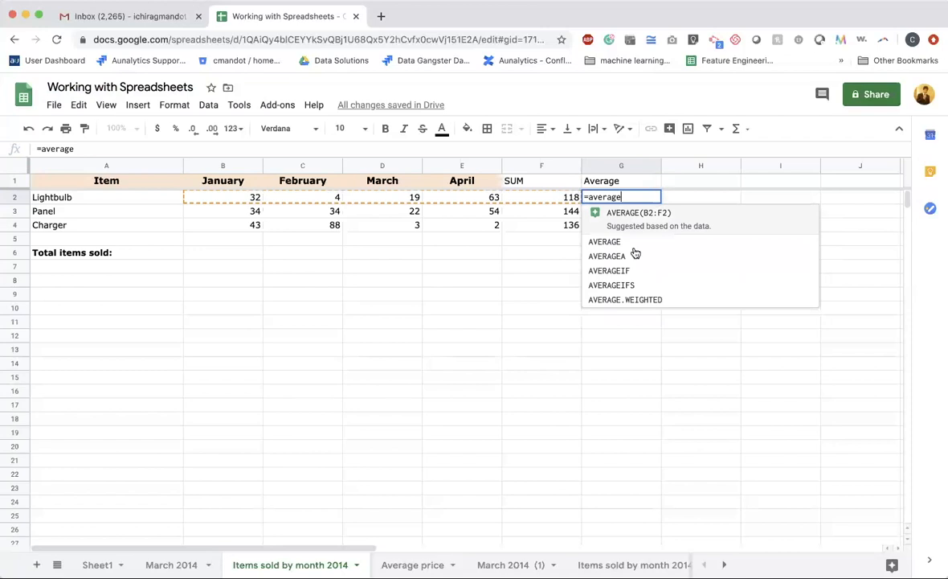
pyautogui.click(629, 241)
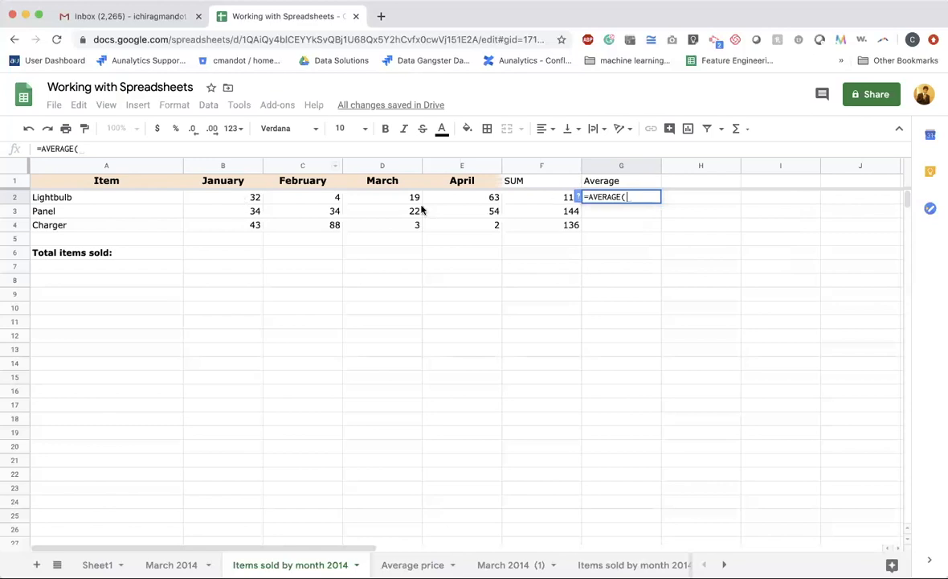
pyautogui.click(228, 196)
pyautogui.keyDown('shift'); pyautogui.click(474, 201); pyautogui.keyUp('shift')
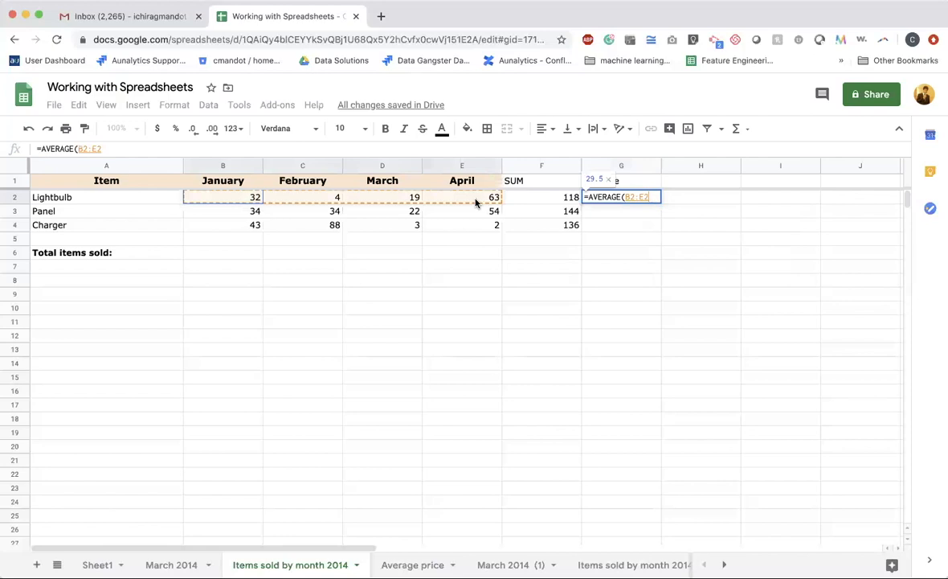
pyautogui.write(')')
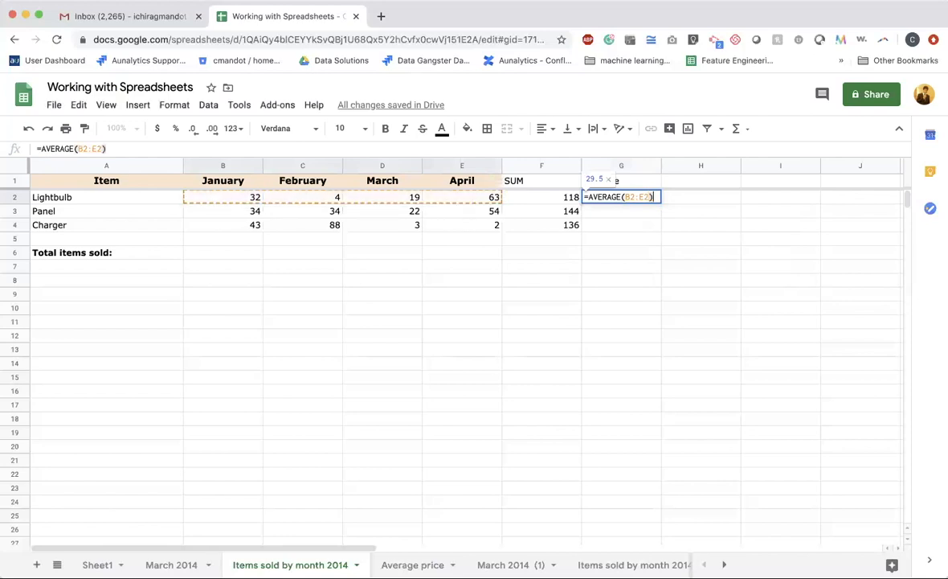
pyautogui.press('Return')
pyautogui.press('Up')
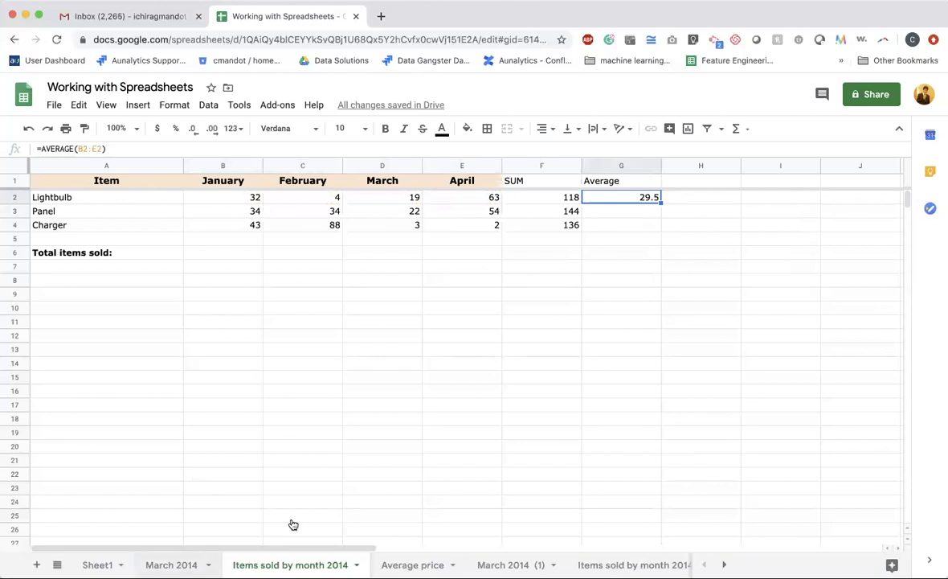
# Add the label "Average Price" in C24 on the March 2014 sheet, below Total Price
pyautogui.click(171, 565)
pyautogui.write('Average')
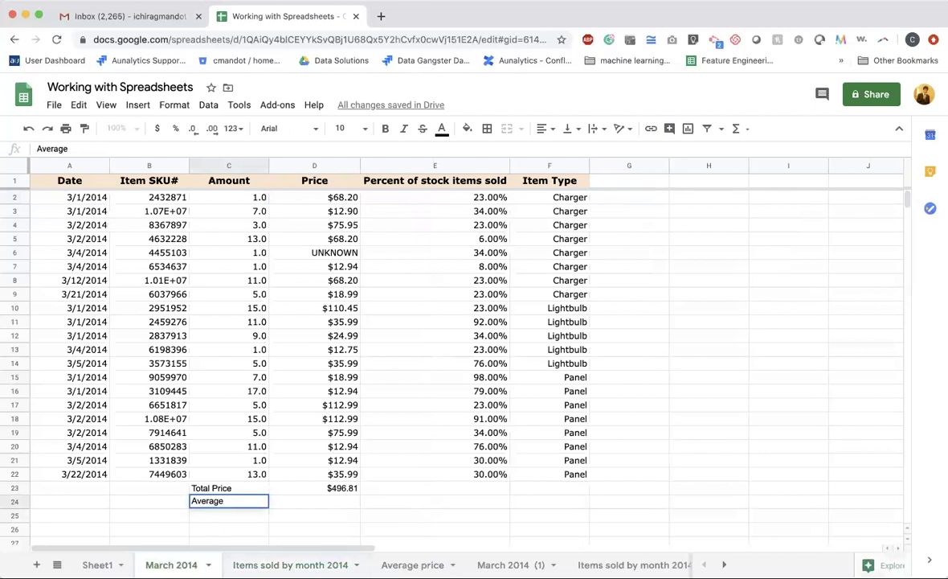
pyautogui.write('Price')
pyautogui.press('Return')
# Calculate the average price in D24 with the suggested formula =AVERAGE(D2:D22)
pyautogui.click(291, 500)
pyautogui.write('=')
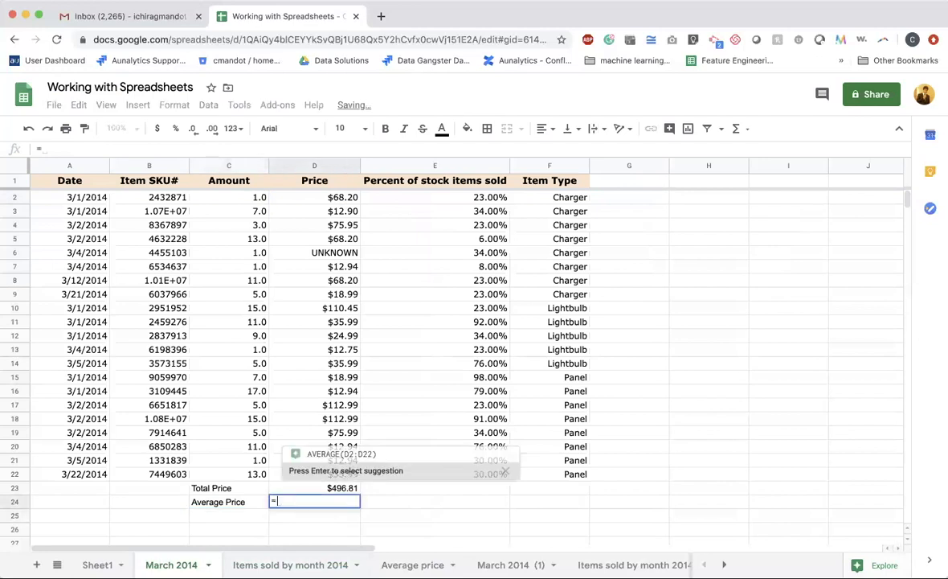
pyautogui.write('avera')
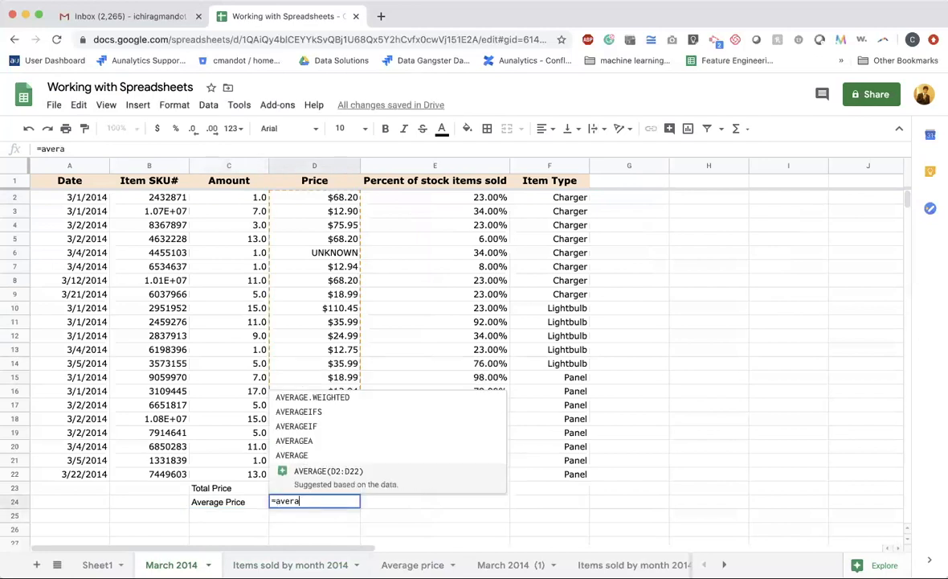
pyautogui.click(344, 476)
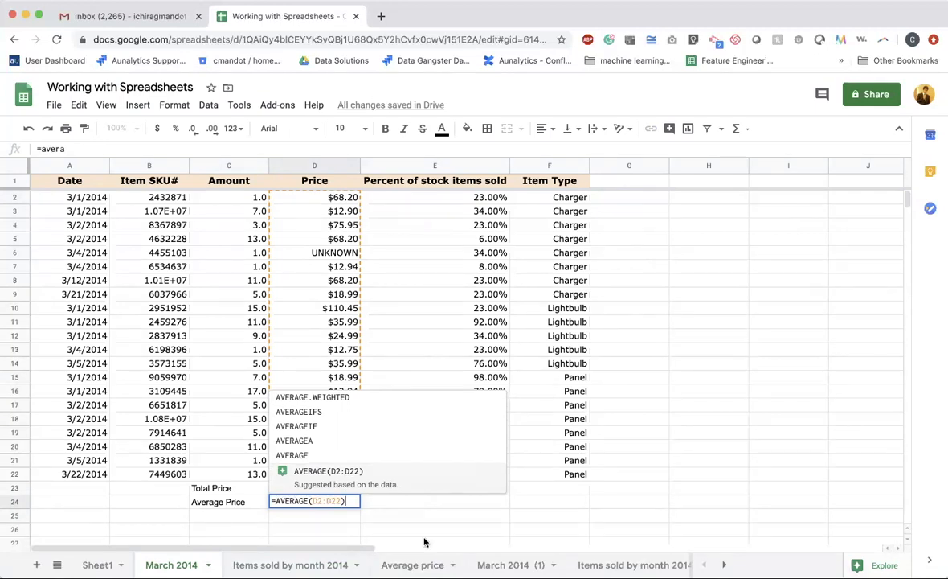
pyautogui.press('Return')
pyautogui.press('Up')
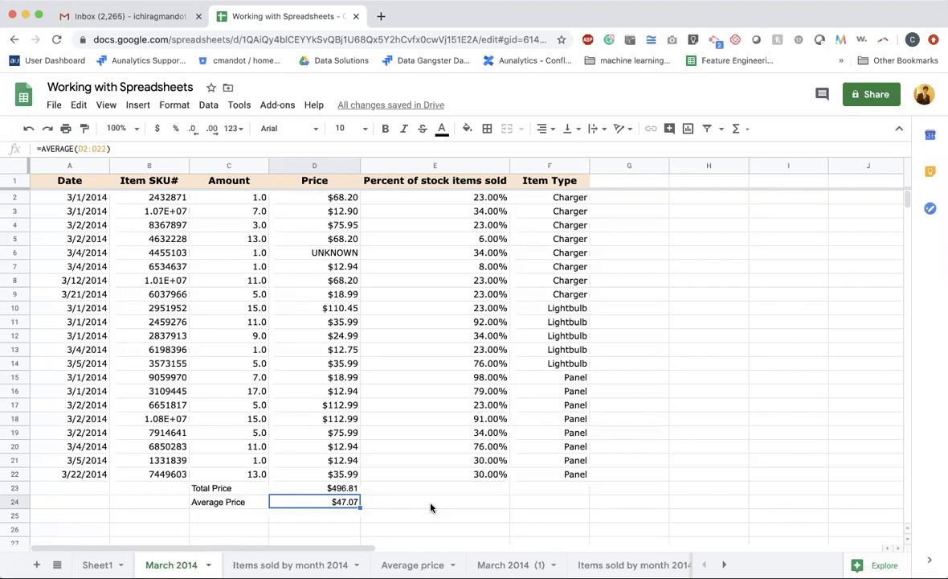
# Move the Total Price and Average Price block from C23:D24 to the cells starting at I26
pyautogui.press('Up')
pyautogui.press('Left')
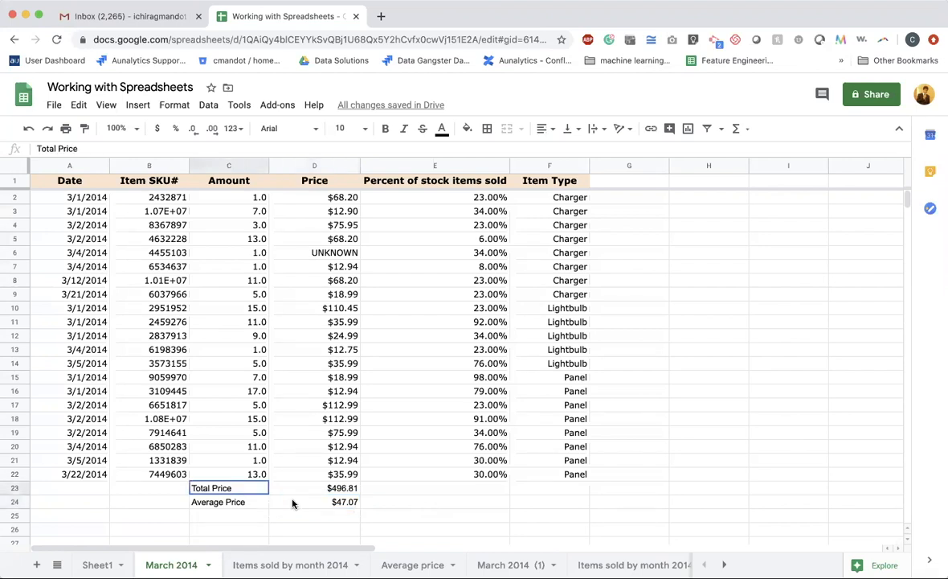
pyautogui.keyDown('shift'); pyautogui.click(292, 503); pyautogui.keyUp('shift')
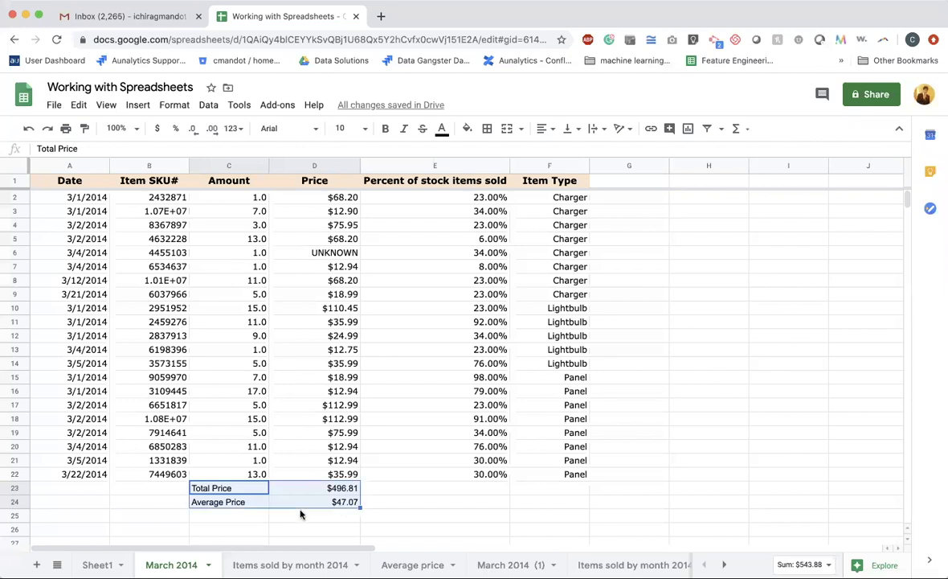
pyautogui.press('super+c')
pyautogui.scroll(-1, 507, 502)
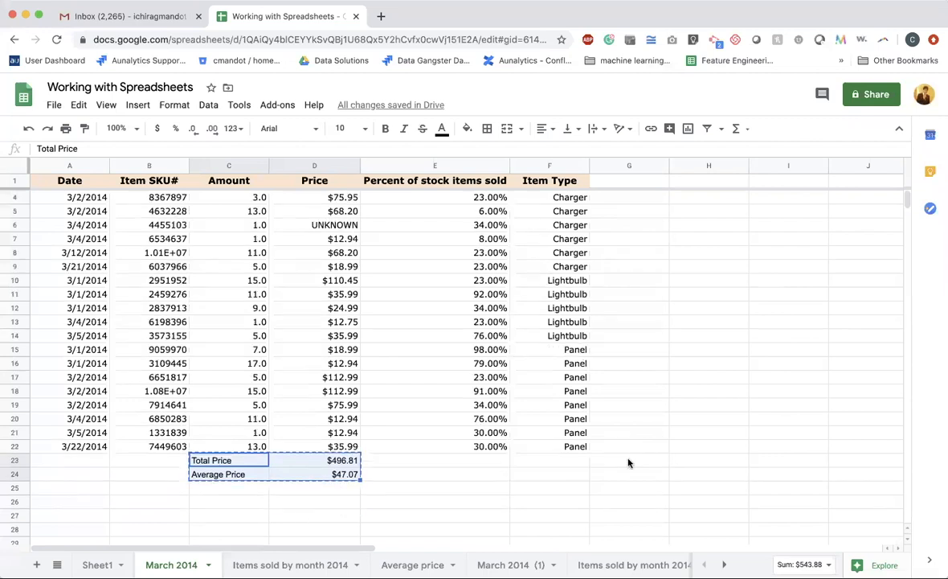
pyautogui.click(808, 505)
pyautogui.press('super+v')
pyautogui.scroll(1, 765, 464)
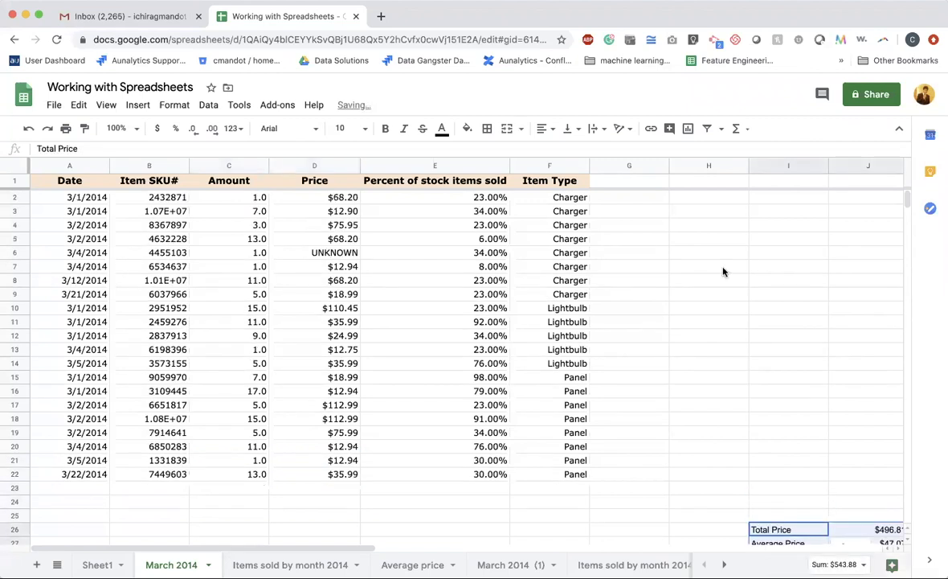
# Examine the Amount values in C2:C22 on the Average price sheet from the first to the last entry
pyautogui.click(619, 180)
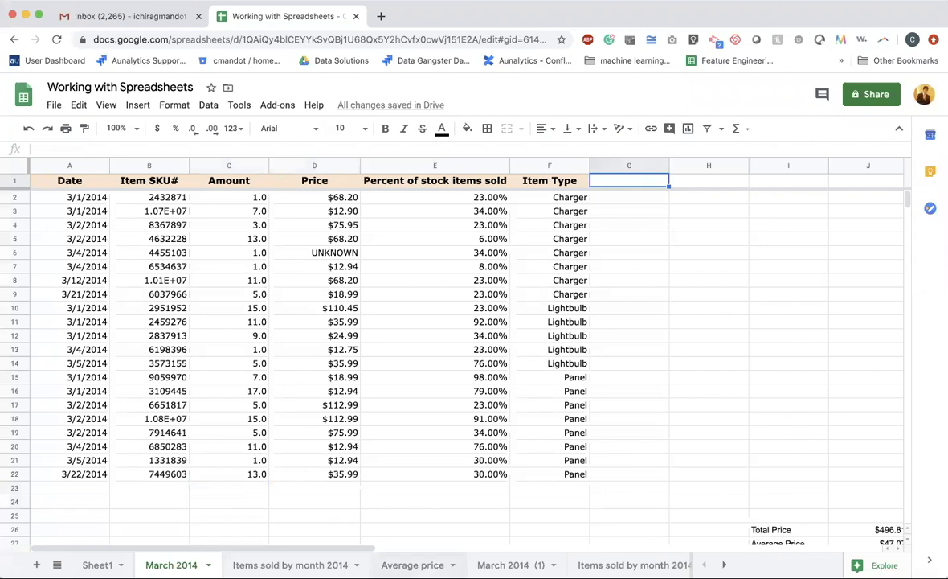
pyautogui.click(412, 565)
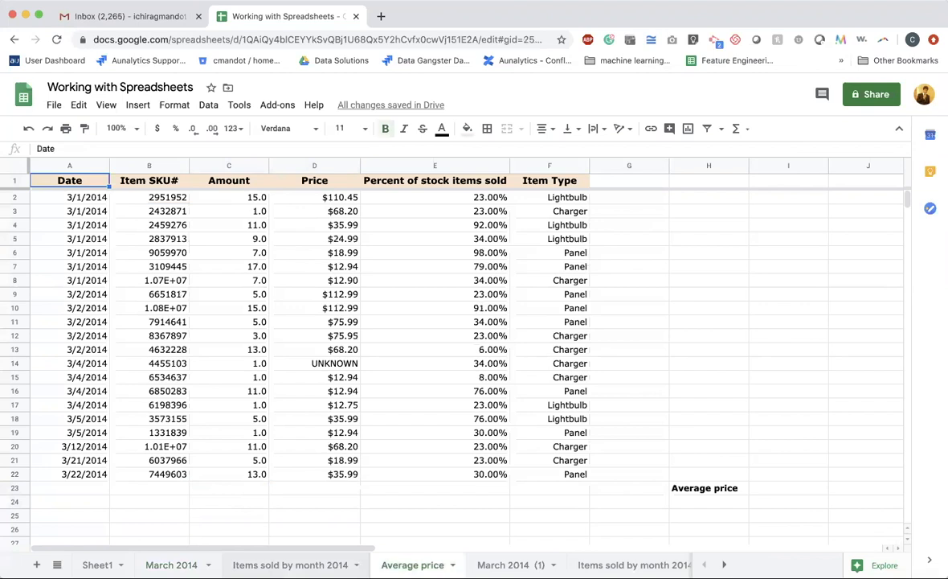
pyautogui.click(621, 202)
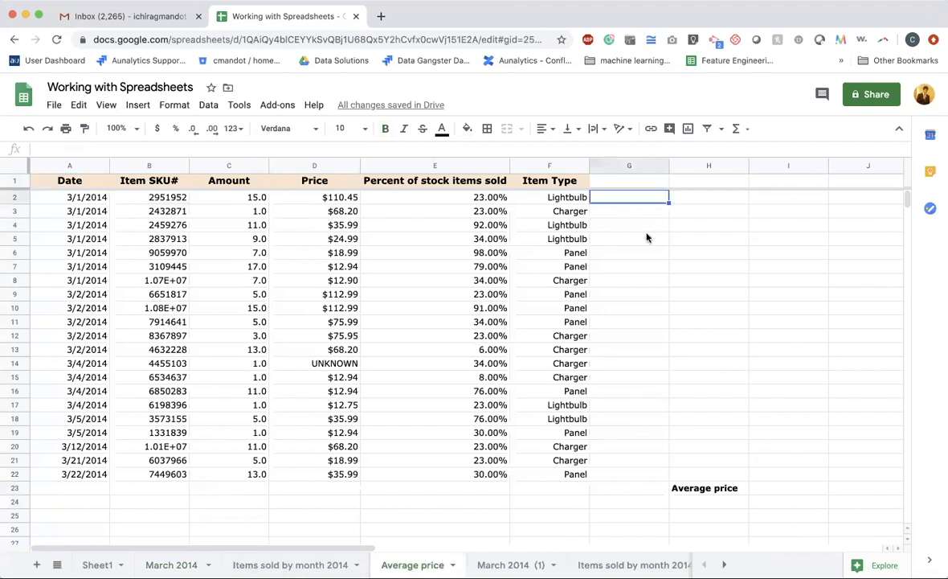
pyautogui.click(245, 198)
pyautogui.click(261, 212)
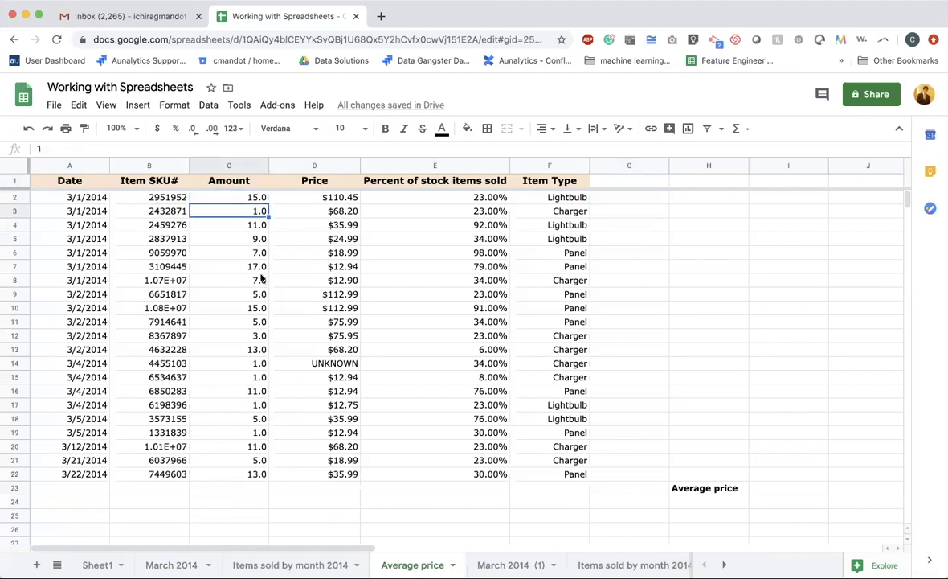
pyautogui.click(230, 196)
pyautogui.hotkey('ctrl', 'Down')
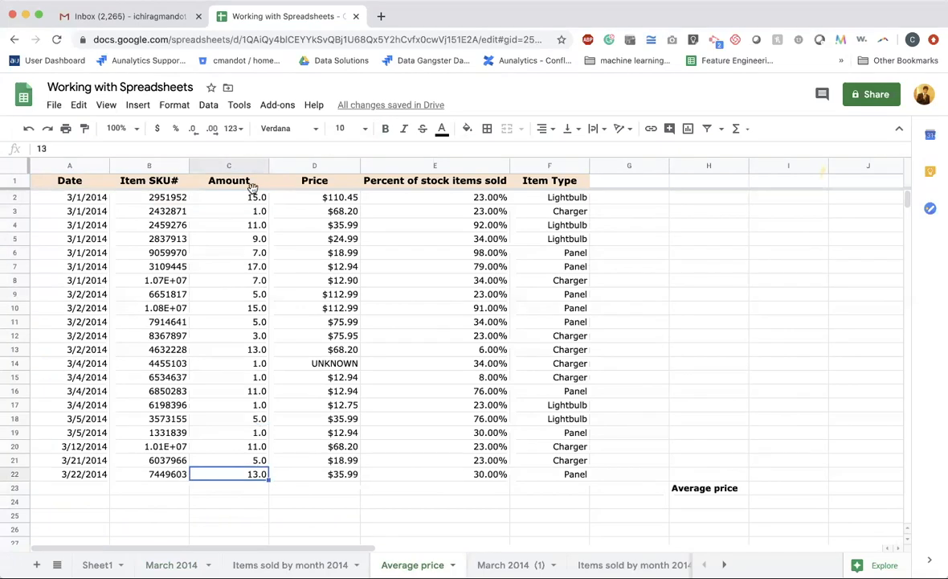
pyautogui.hotkey('ctrl', 'Up')
pyautogui.hotkey('ctrl', 'Down')
# Add the header "Performance of product" in G1 on the March 2014 sheet
pyautogui.click(176, 565)
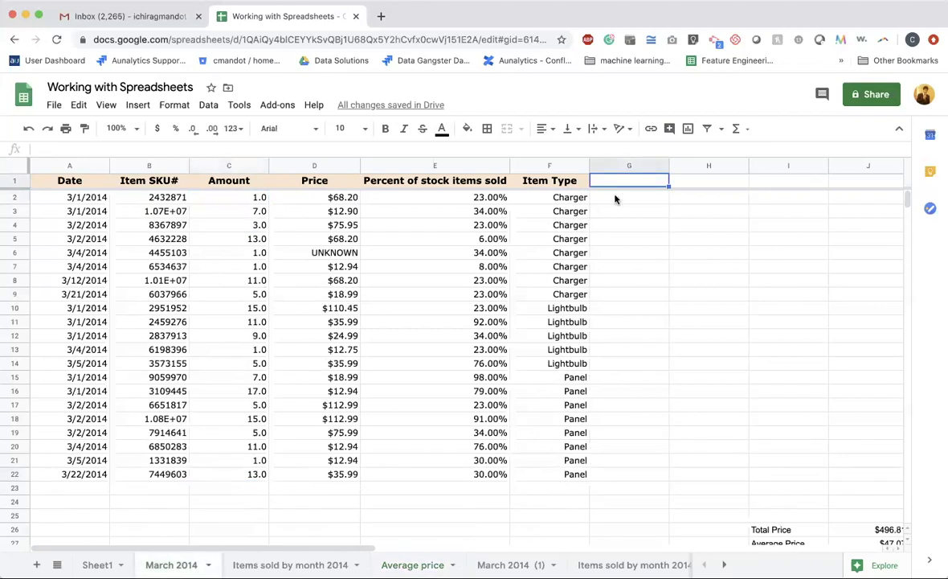
pyautogui.write('Performance of pro')
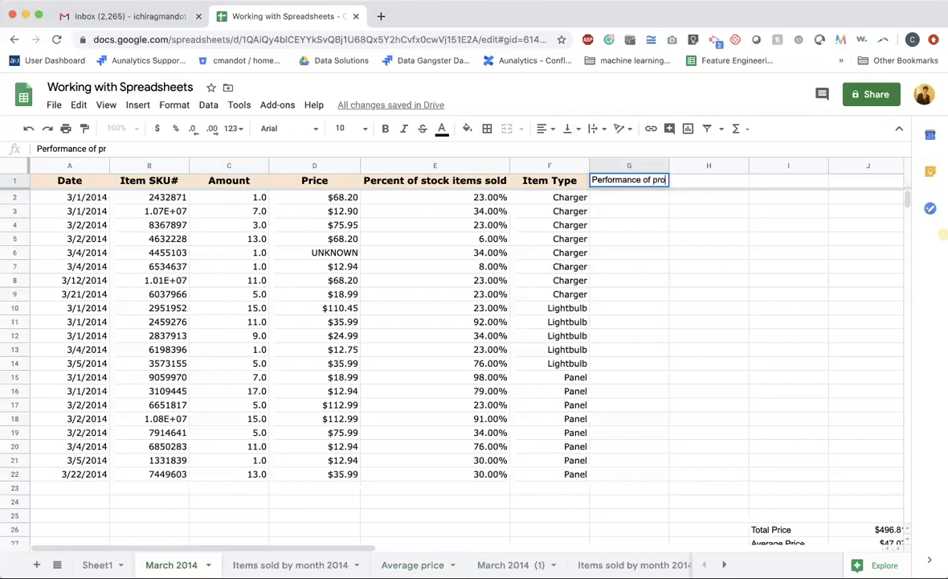
pyautogui.write('duct')
pyautogui.press('Return')
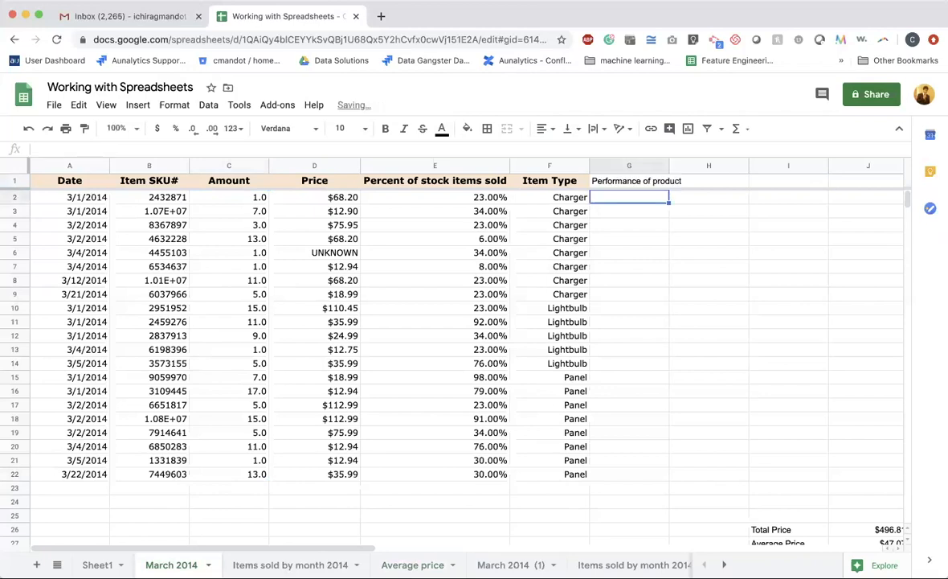
# Format the "Performance of product" header in G1 with the Verdana font and bold, similar to the Item Type header
pyautogui.click(585, 185)
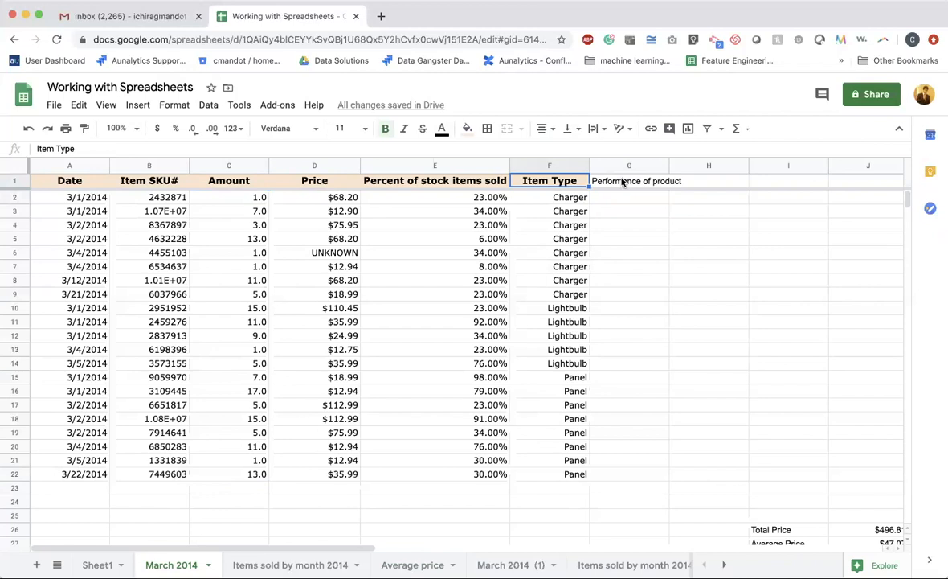
pyautogui.press('Right')
pyautogui.click(567, 185)
pyautogui.click(619, 183)
pyautogui.click(316, 129)
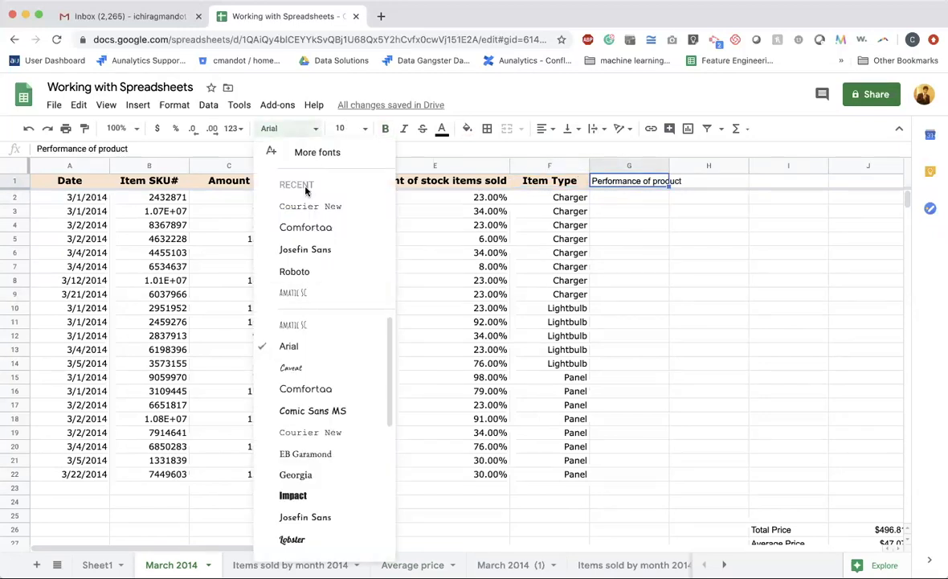
pyautogui.scroll(-3, 330, 483)
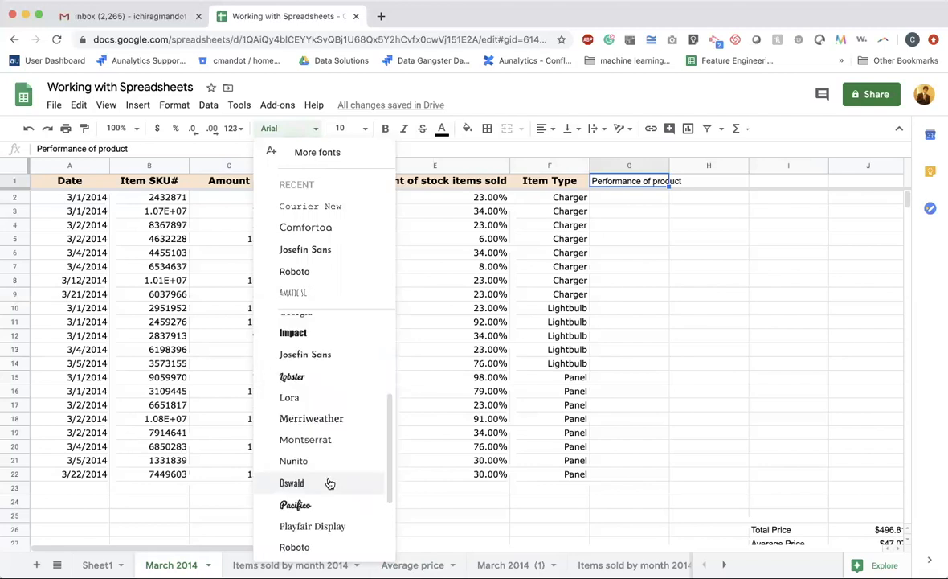
pyautogui.scroll(-3, 330, 483)
pyautogui.click(336, 546)
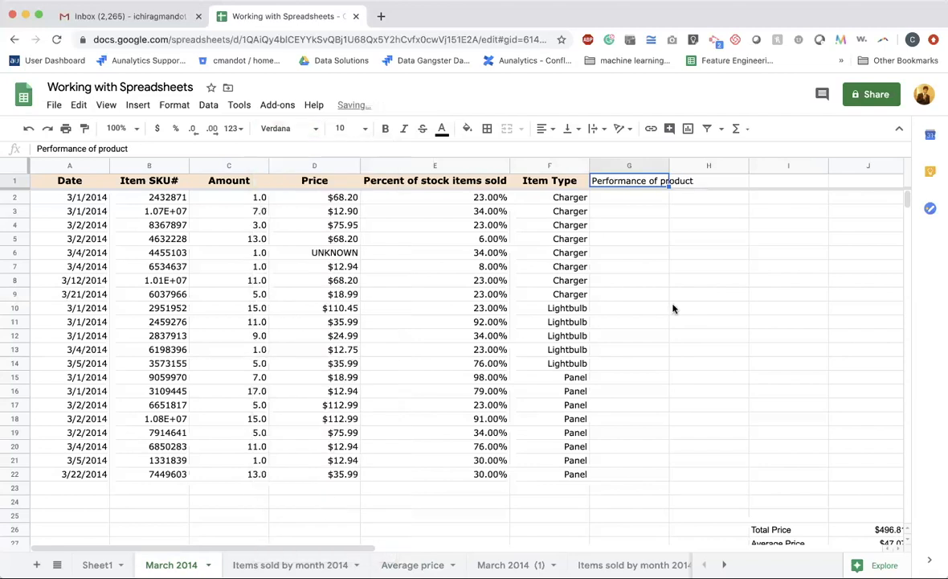
pyautogui.click(679, 182)
pyautogui.click(648, 182)
pyautogui.hotkey('ctrl', 'b')
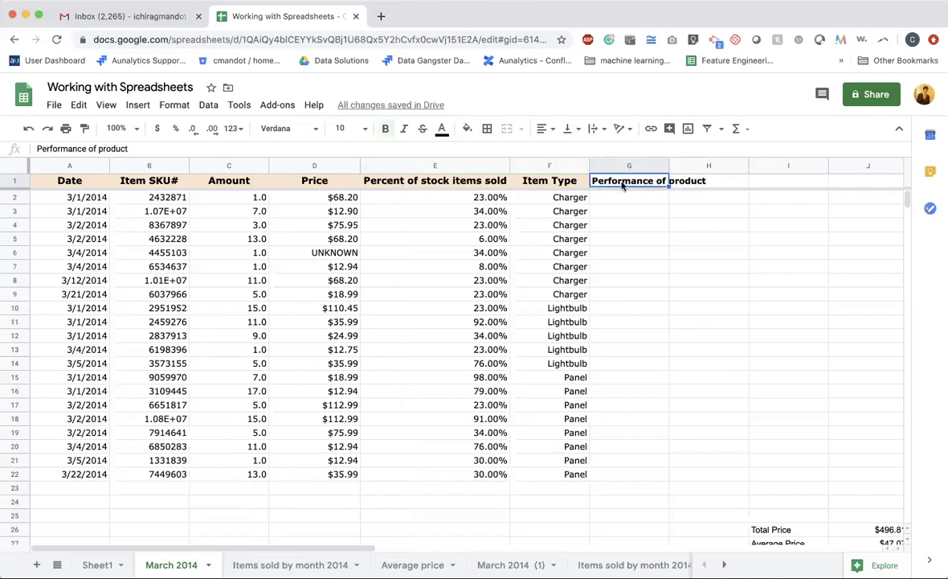
pyautogui.click(442, 128)
pyautogui.click(548, 310)
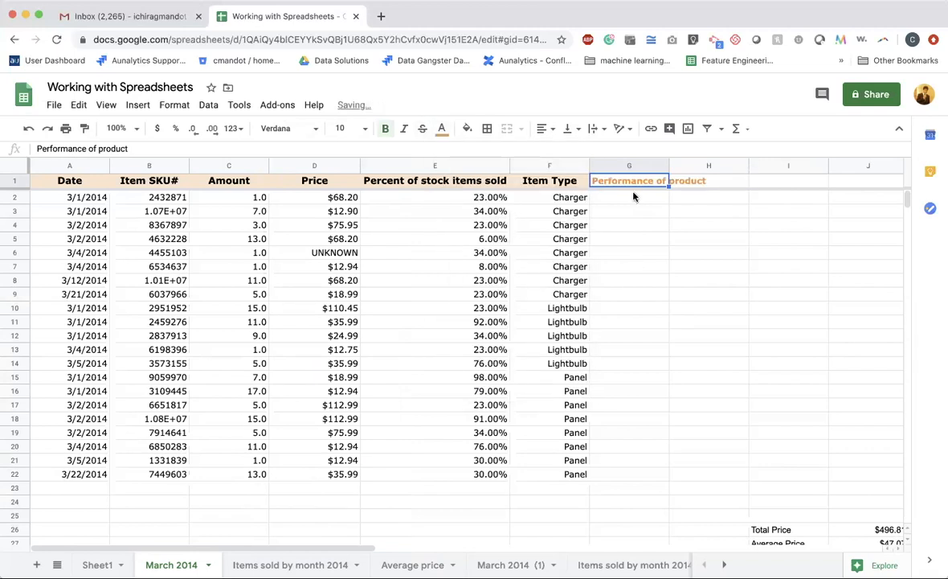
pyautogui.hotkey('ctrl', 'z')
# Fill the "Performance of product" header cell G1 with the theme orange and compare it with the Item Type header
pyautogui.click(467, 129)
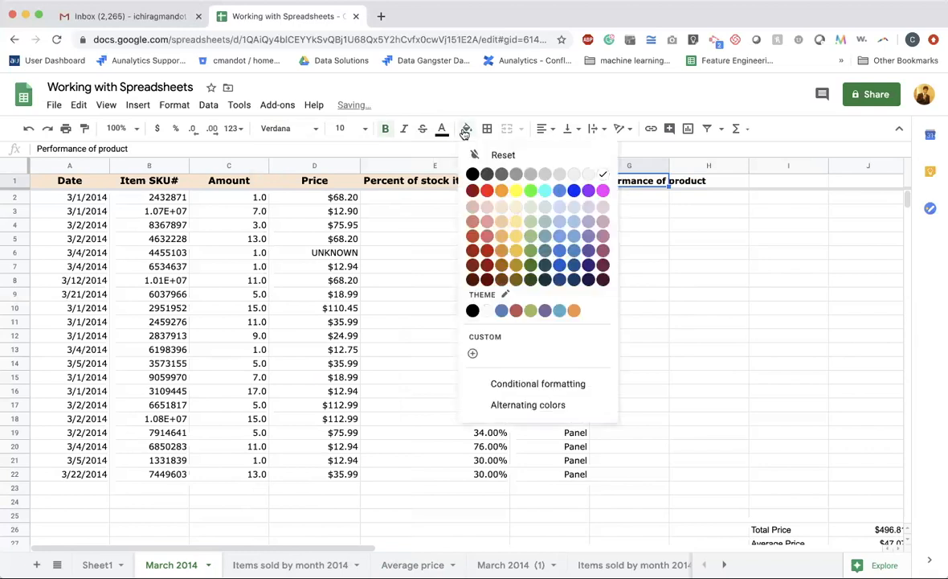
pyautogui.click(574, 310)
pyautogui.click(630, 252)
pyautogui.click(550, 180)
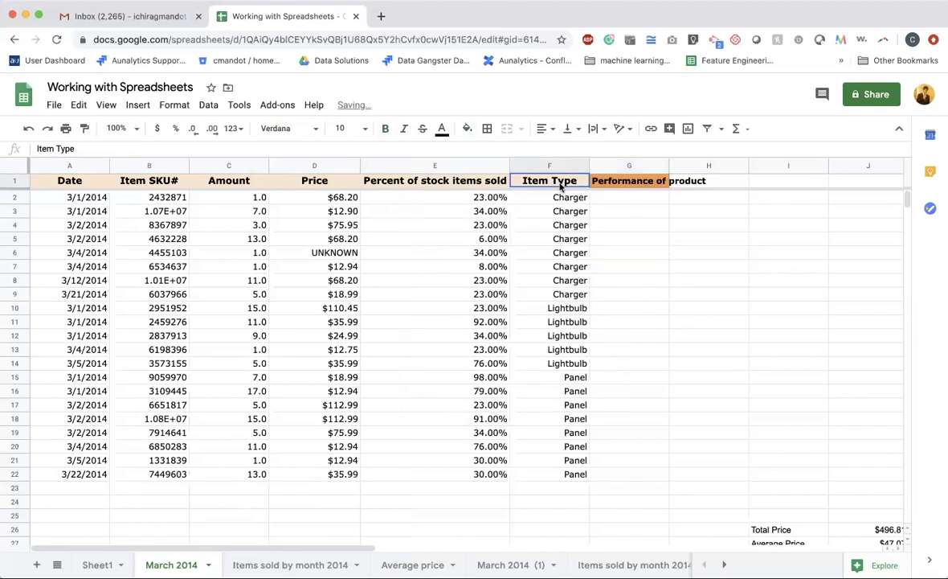
# Change the fill of the "Performance of product" header in G1 to a lighter orange and widen column G to fit the text
pyautogui.doubleClick(630, 180)
pyautogui.click(467, 129)
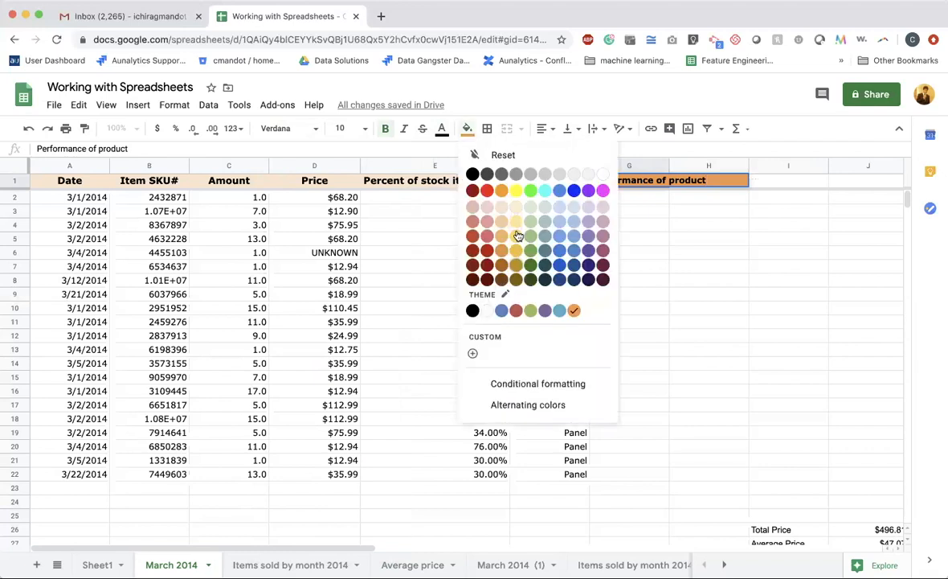
pyautogui.click(501, 241)
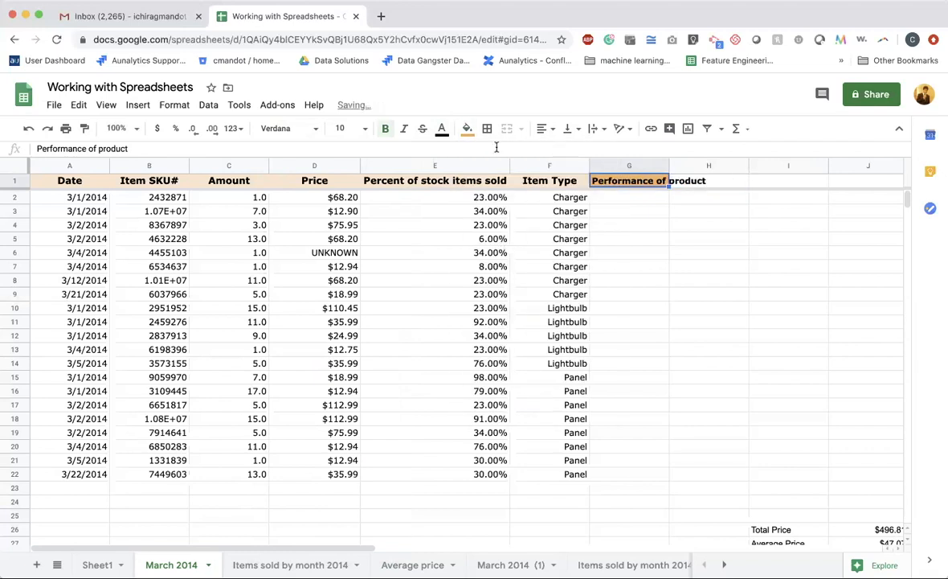
pyautogui.click(467, 129)
pyautogui.click(651, 239)
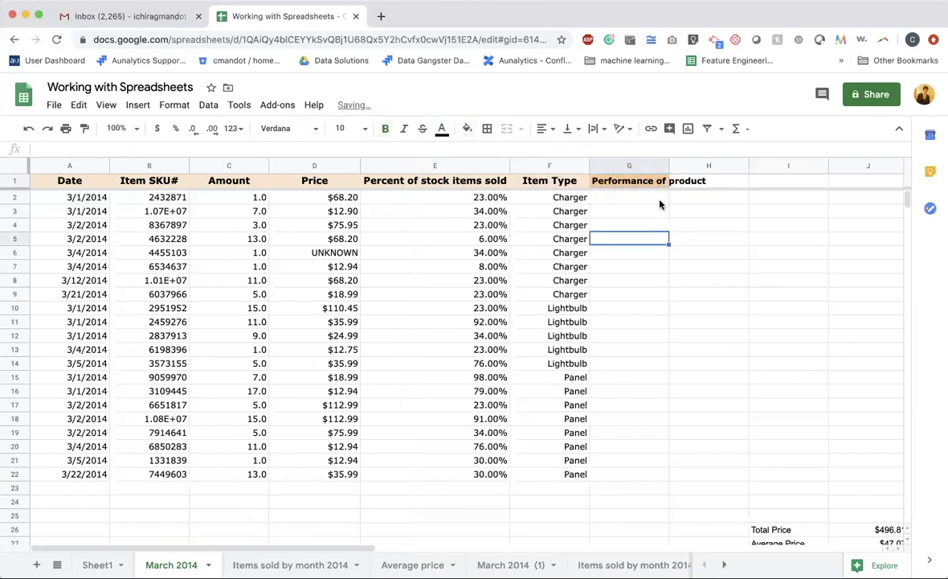
pyautogui.moveTo(668, 165); pyautogui.dragTo(718, 162)
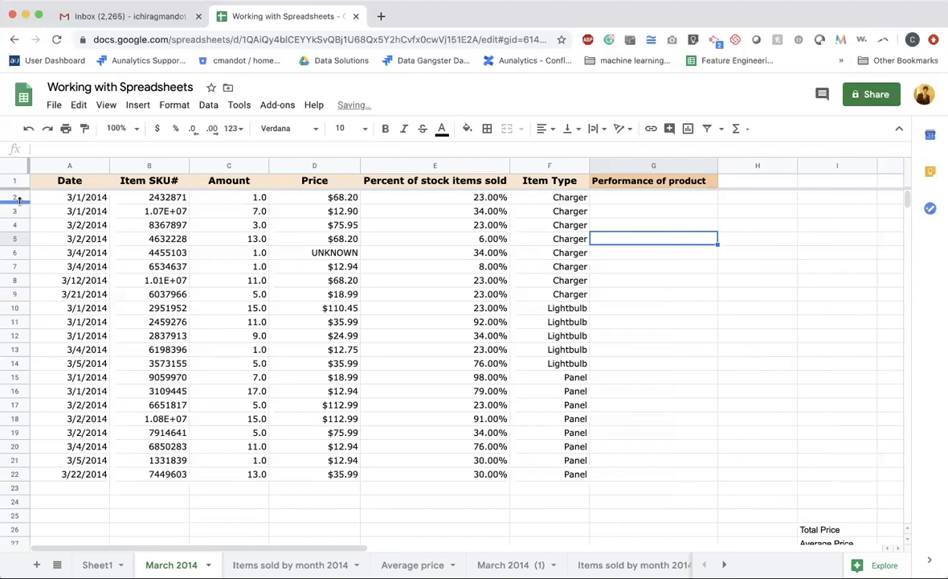
# Increase the height of row 2 slightly, and undo that height change
pyautogui.moveTo(19, 200); pyautogui.dragTo(20, 210)
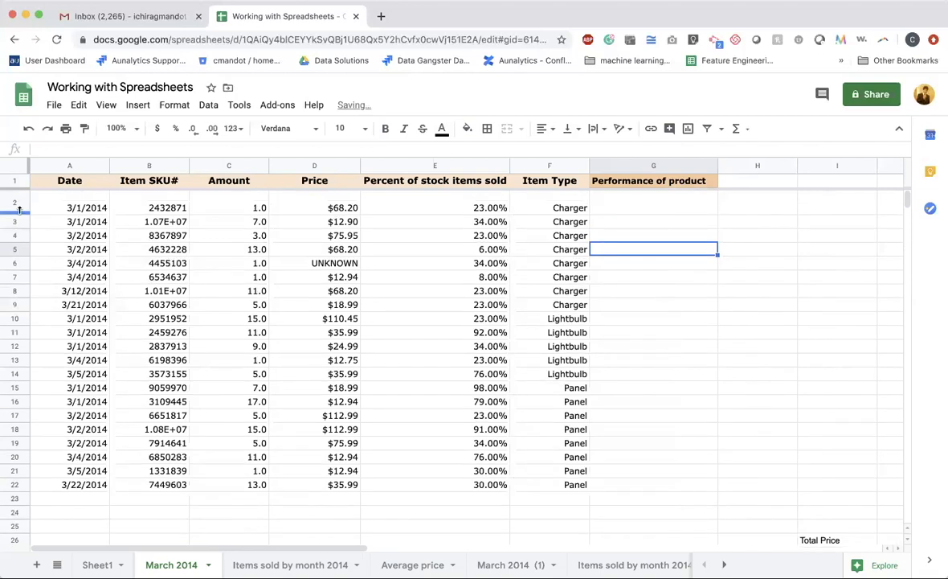
pyautogui.press('super+z')
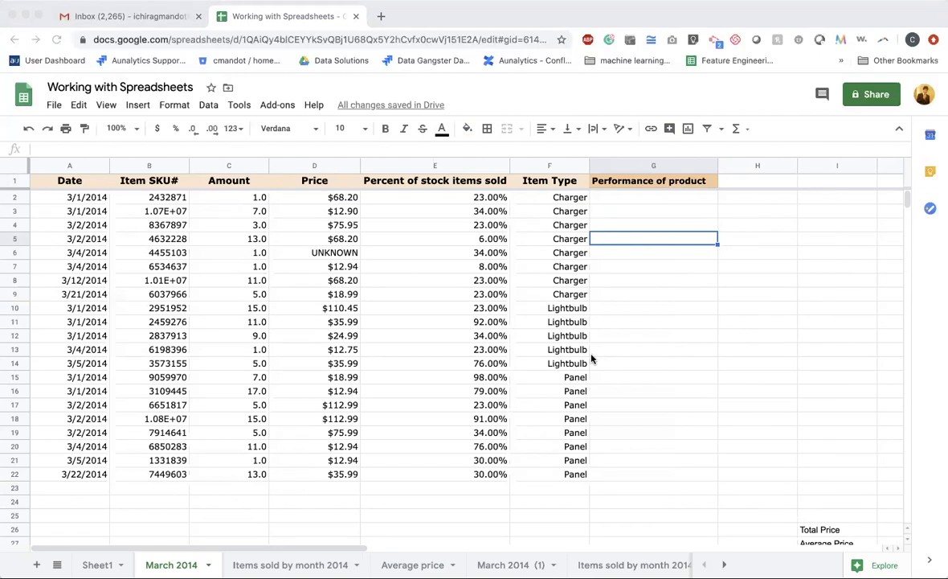
pyautogui.click(612, 201)
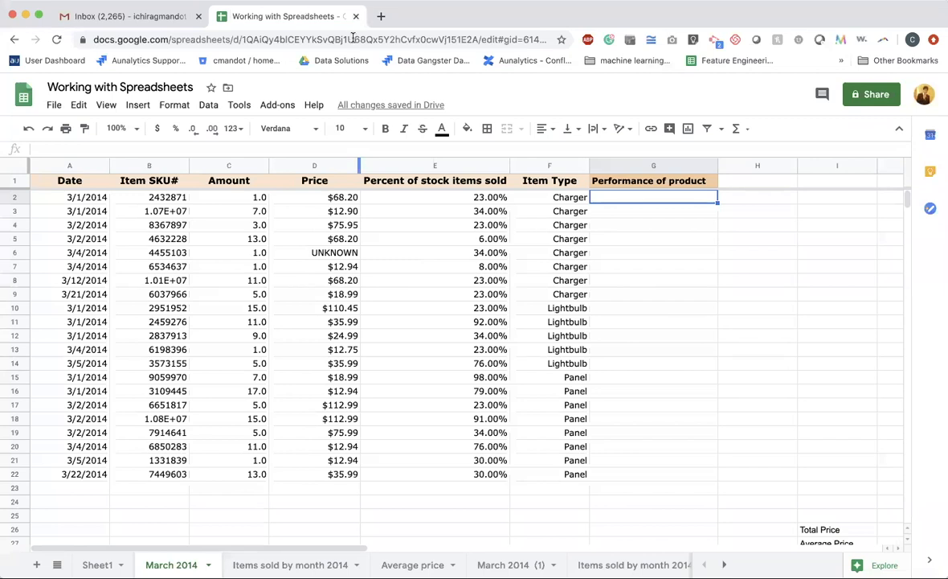
pyautogui.click(262, 16)
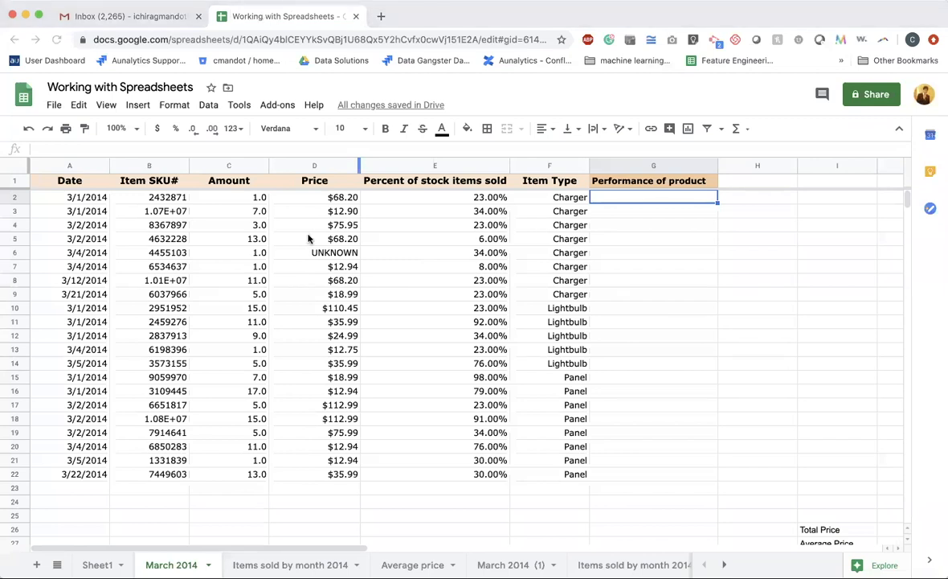
pyautogui.click(344, 311)
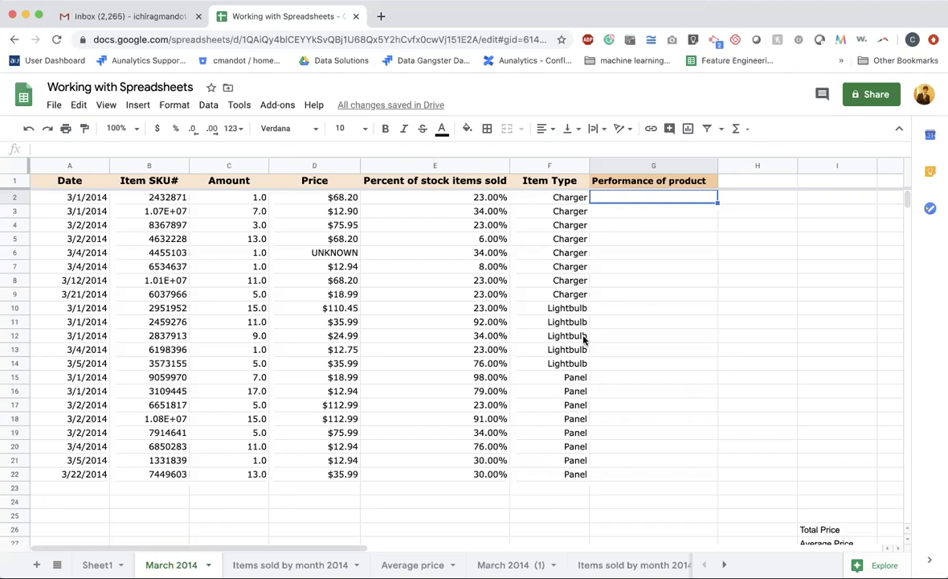
pyautogui.click(222, 195)
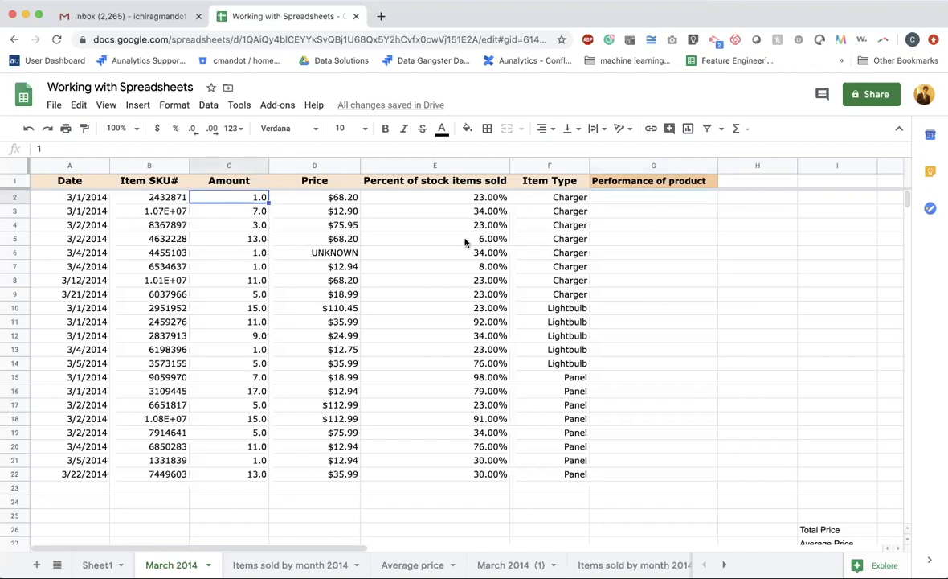
pyautogui.click(632, 182)
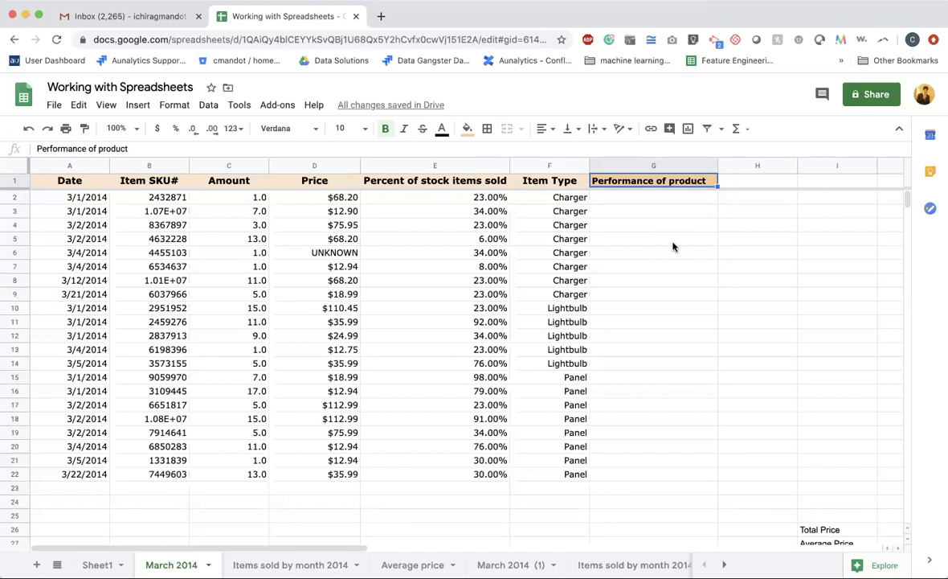
# Start an IF formula in G2, the first data cell of the "Performance of product" column
pyautogui.click(639, 201)
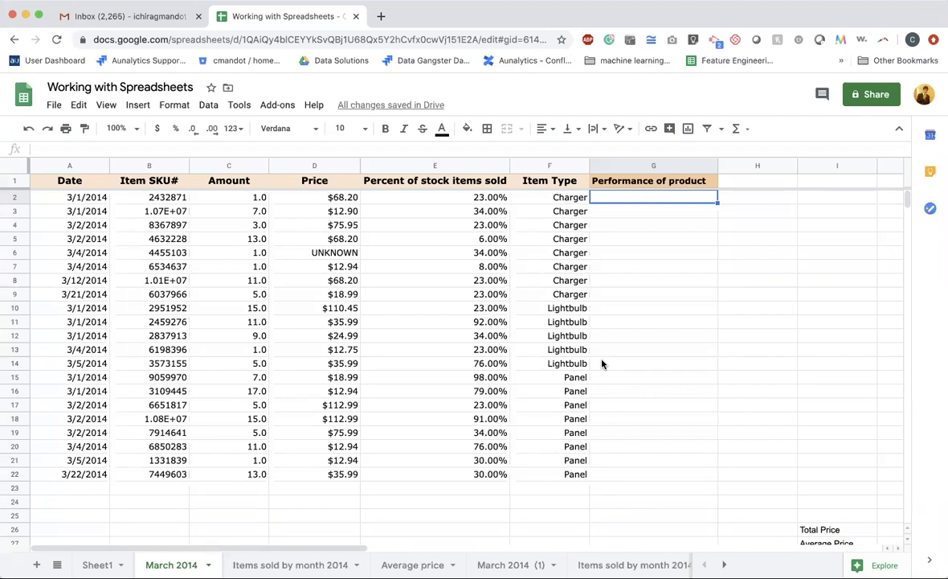
pyautogui.write('=')
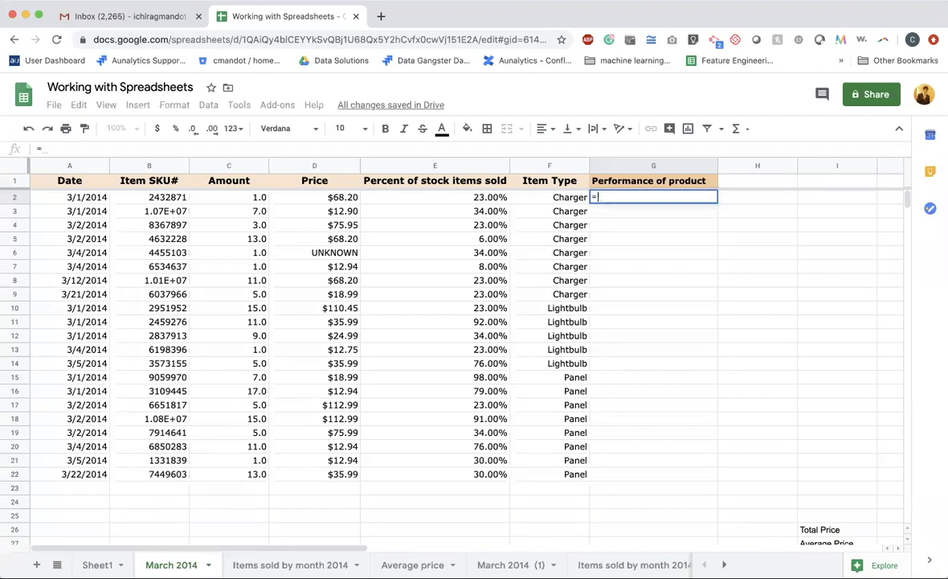
pyautogui.write('if')
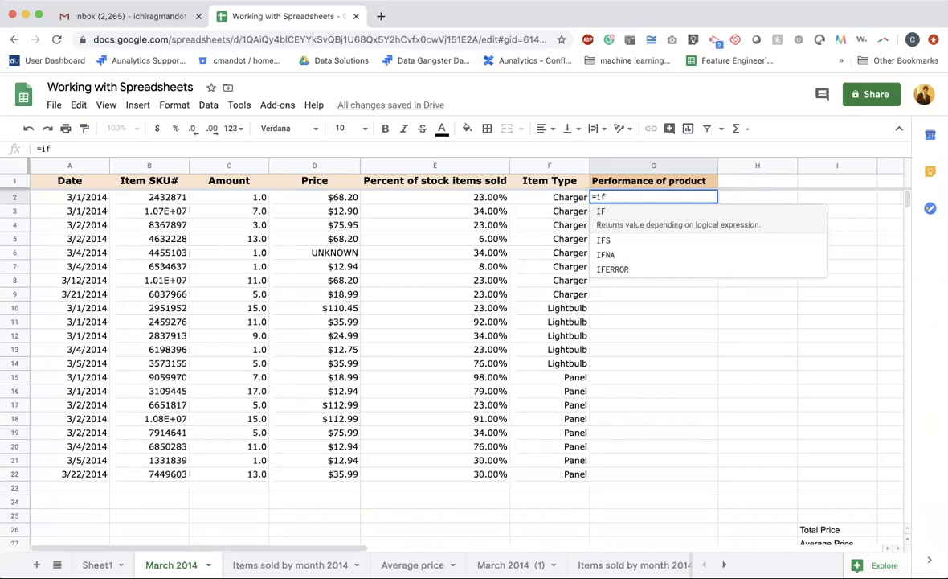
pyautogui.press('Tab')
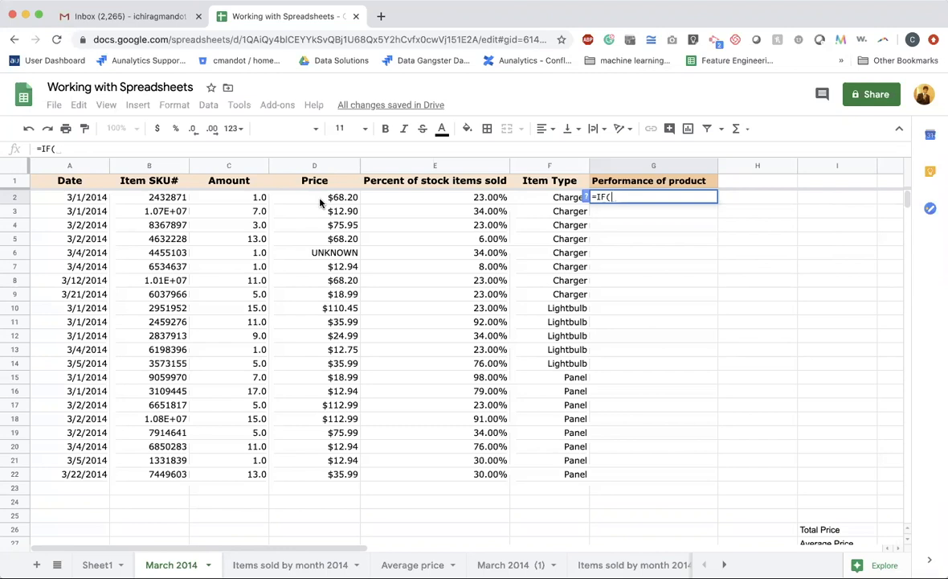
pyautogui.write('D2')
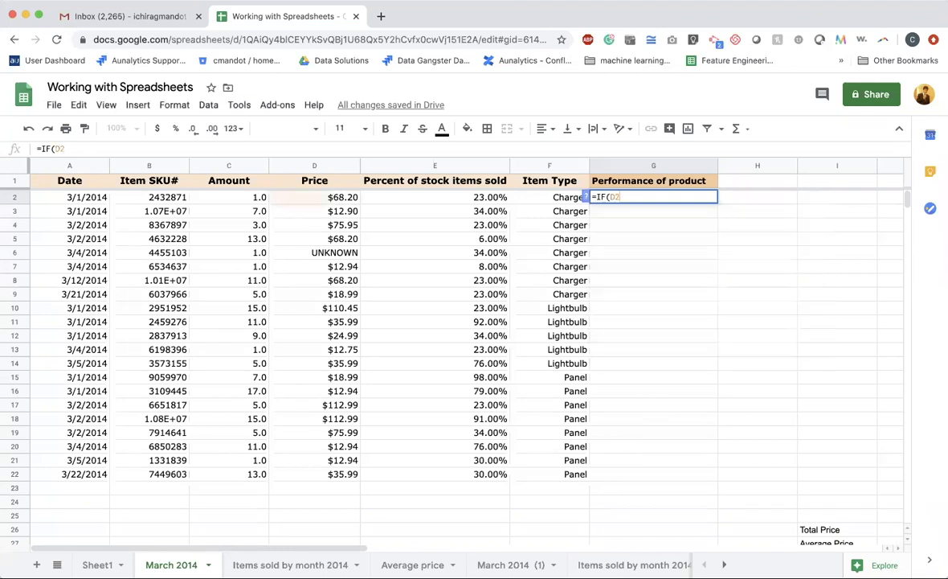
pyautogui.write('>')
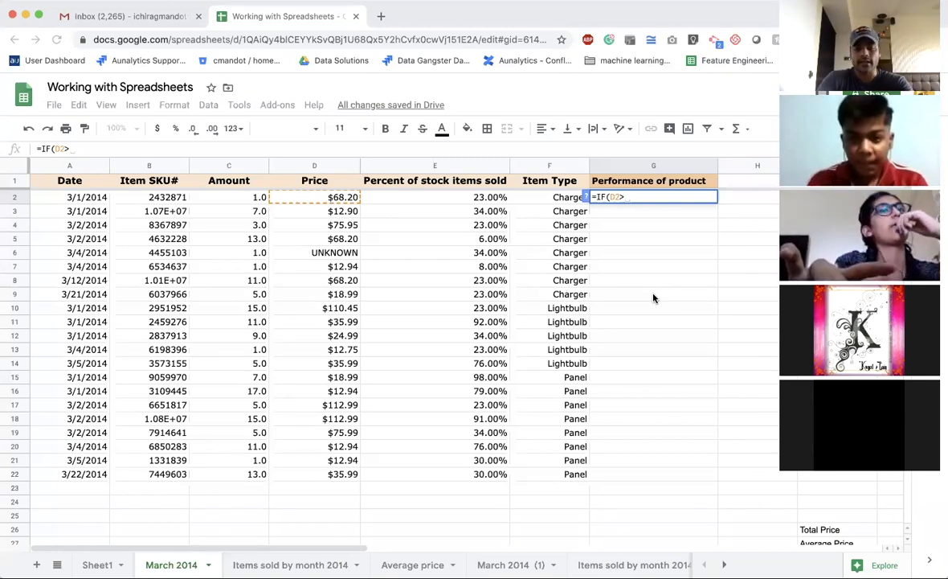
pyautogui.click(633, 197)
pyautogui.write('10')
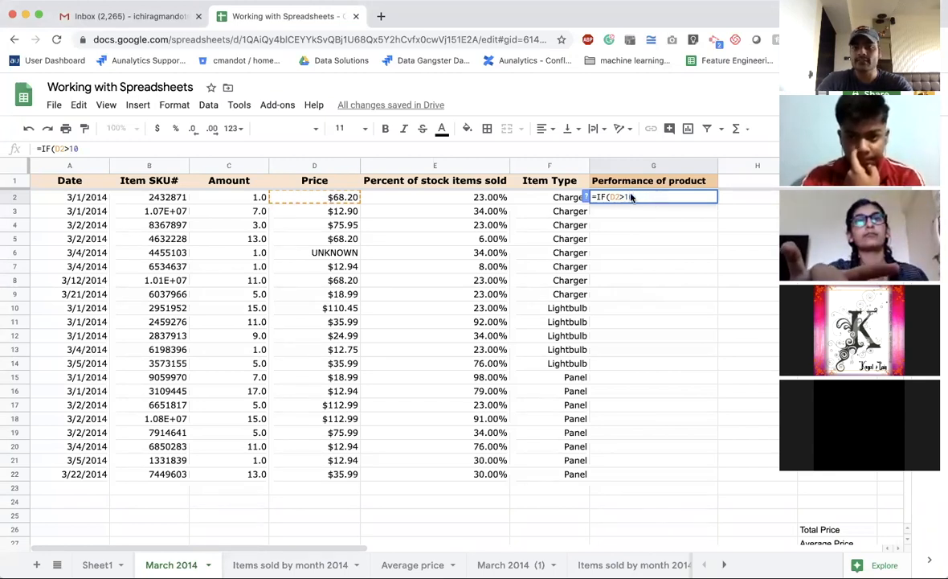
pyautogui.press('BackSpace')
pyautogui.press('BackSpace')
pyautogui.press('BackSpace')
pyautogui.press('BackSpace')
pyautogui.press('BackSpace')
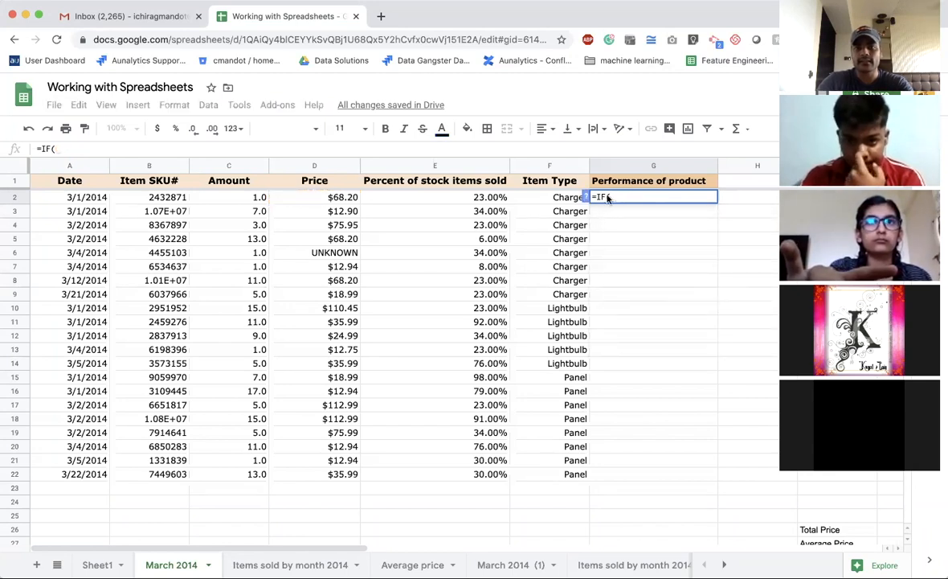
pyautogui.press('Escape')
pyautogui.click(618, 239)
pyautogui.click(618, 201)
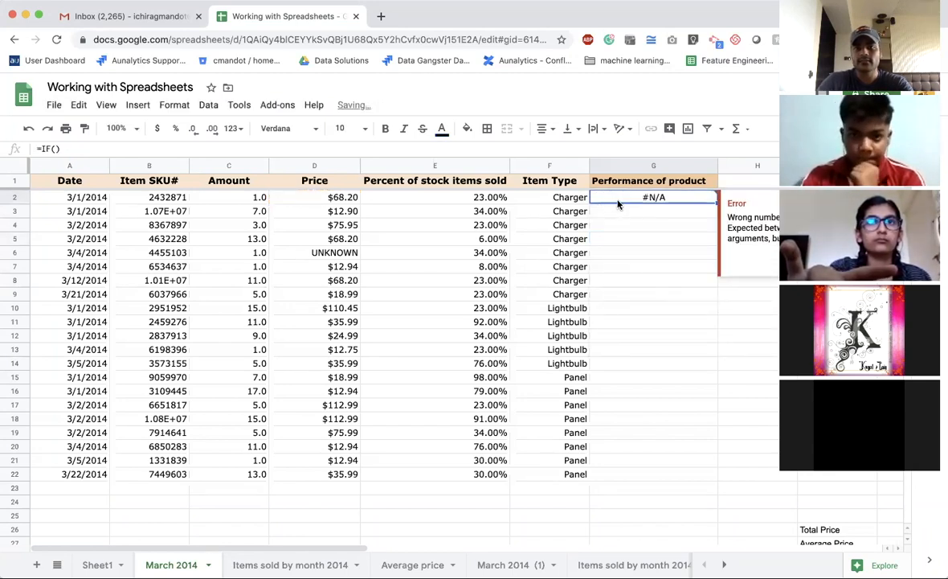
pyautogui.doubleClick(625, 200)
pyautogui.press('BackSpace')
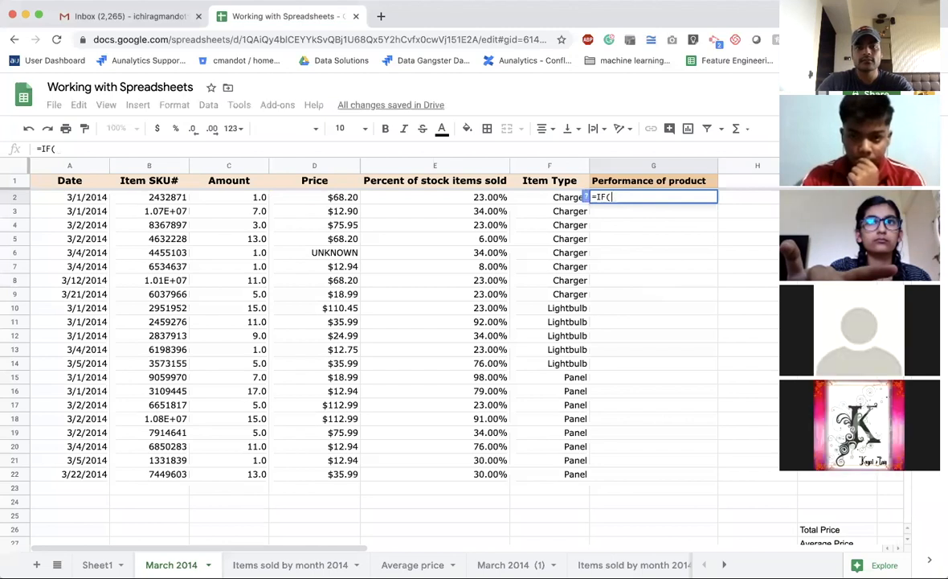
# Show the IF function's argument help and try the formula =IF(C2>10,'GOOD','BAD') in G2
pyautogui.click(586, 197)
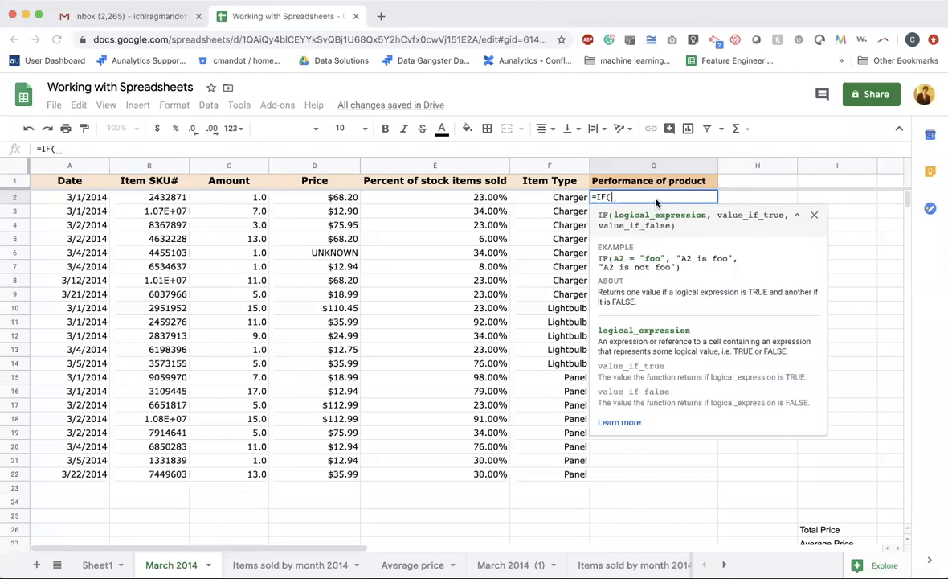
pyautogui.write('C2>10,')
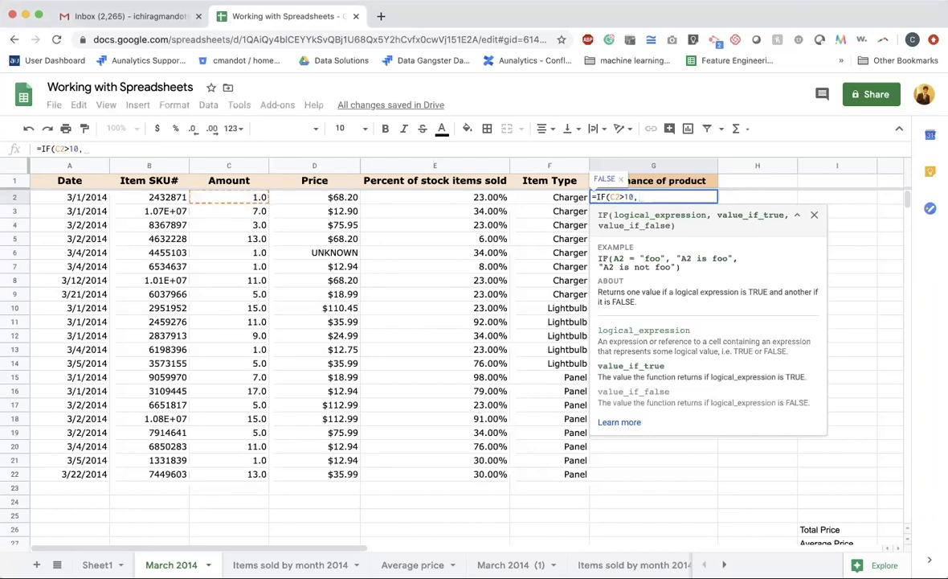
pyautogui.write("'GOOD")
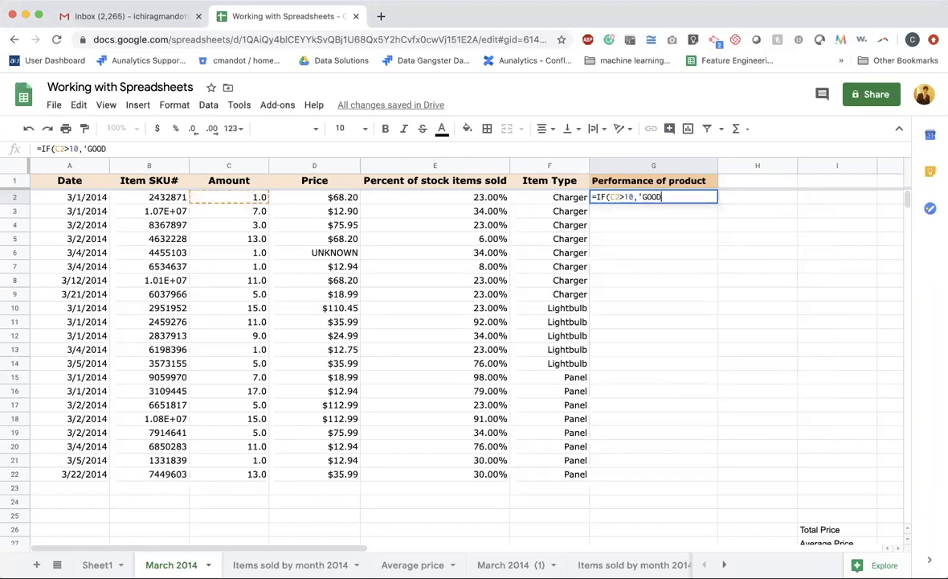
pyautogui.write("','")
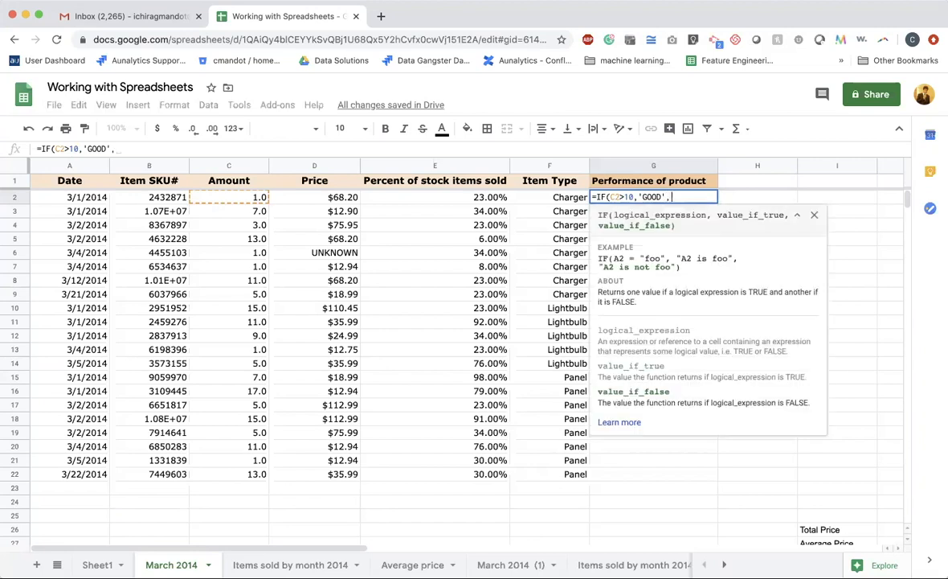
pyautogui.write("BAD')")
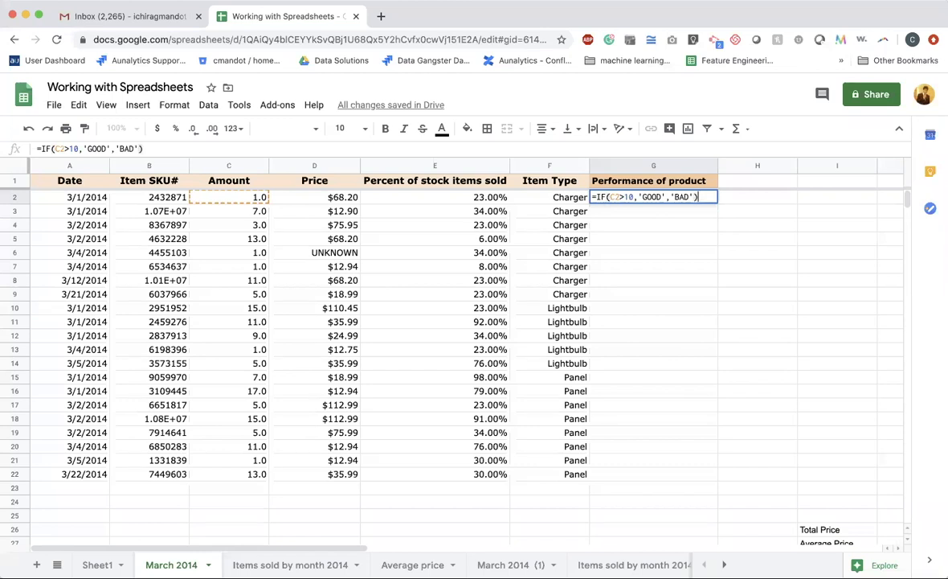
pyautogui.press('Return')
pyautogui.click(653, 198)
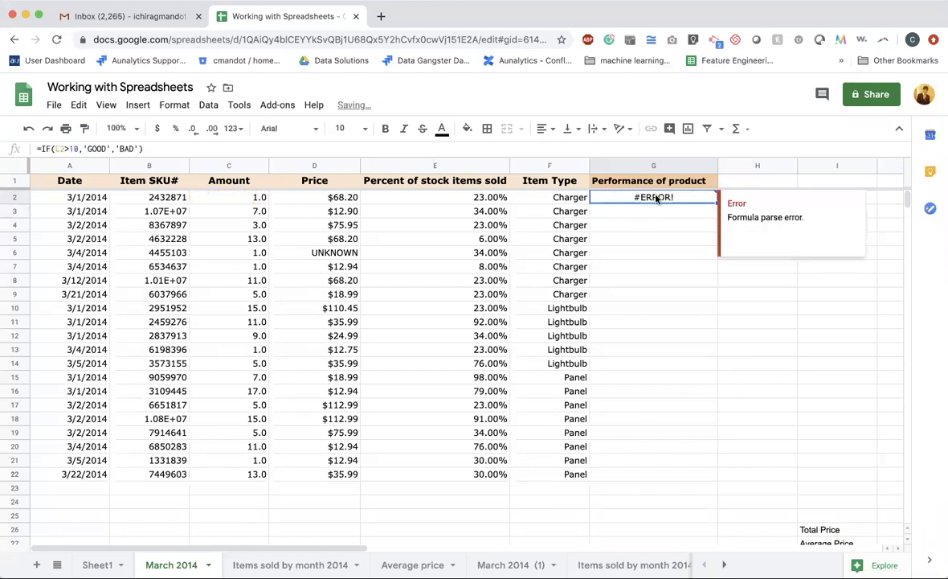
# Try the G2 formula without the single quotes, as =IF(C2>10,GOOD,BAD)
pyautogui.doubleClick(652, 198)
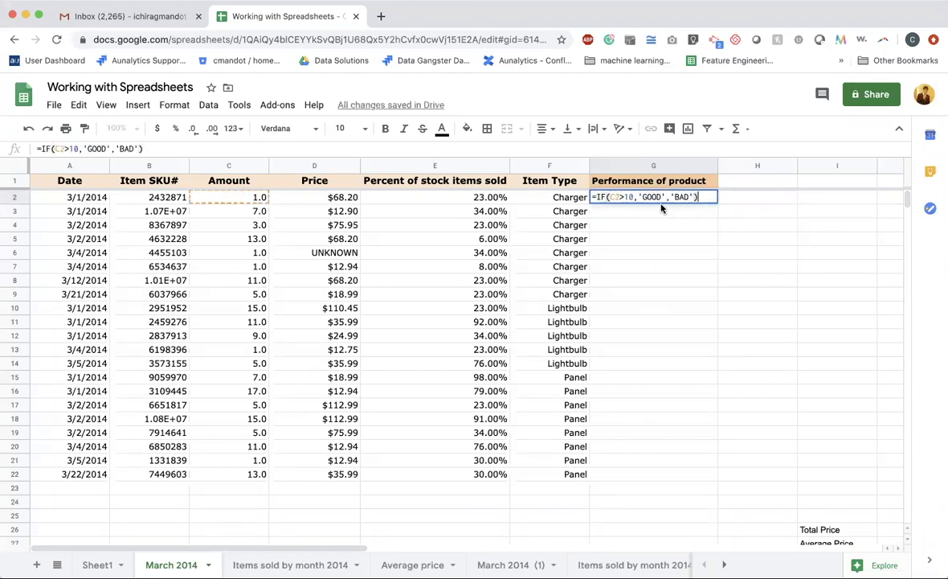
pyautogui.press('BackSpace')
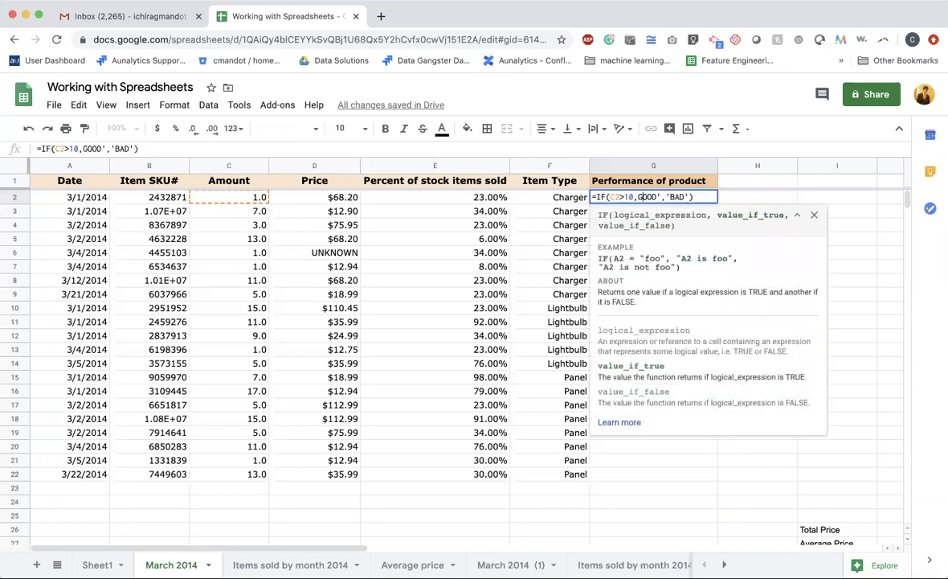
pyautogui.press('Right')
pyautogui.press('Right')
pyautogui.press('Right')
pyautogui.press('Right')
pyautogui.press('Delete')
pyautogui.press('Right')
pyautogui.press('Delete')
pyautogui.press('Right')
pyautogui.press('Right')
pyautogui.press('Right')
pyautogui.press('Right')
pyautogui.press('BackSpace')
pyautogui.press('Return')
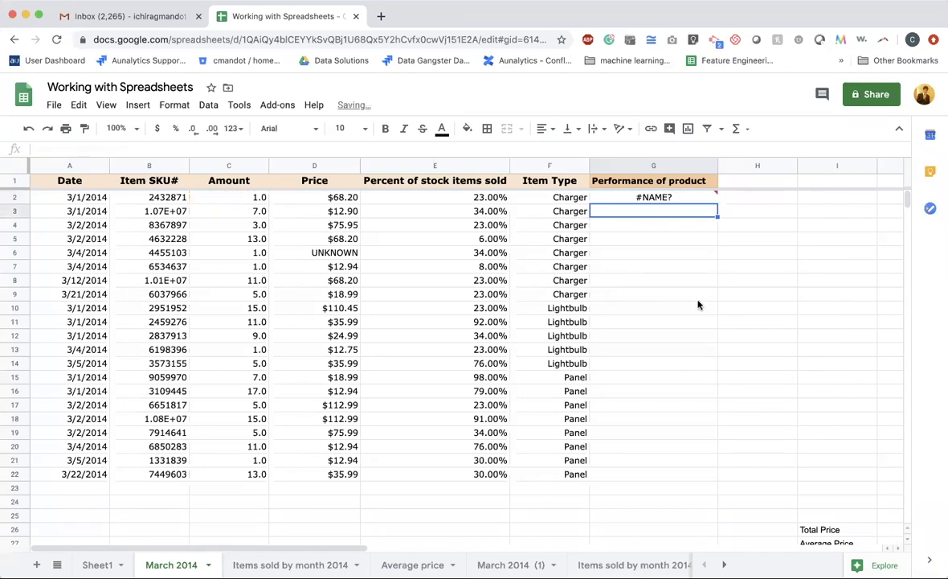
# Strip the arguments from the IF formula in G2, leaving only =IF( in the cell
pyautogui.doubleClick(668, 200)
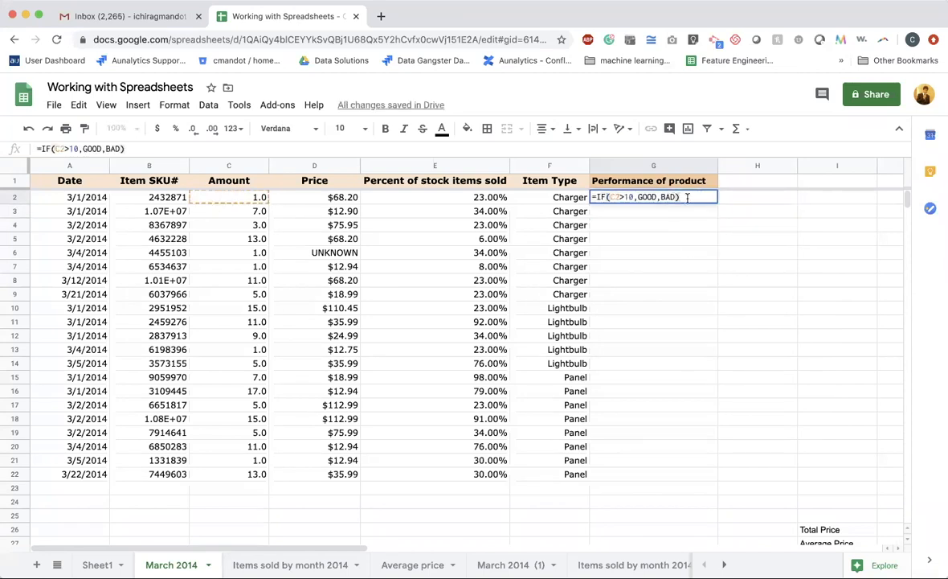
pyautogui.press('BackSpace')
pyautogui.press('BackSpace')
pyautogui.press('BackSpace')
pyautogui.press('BackSpace')
pyautogui.press('BackSpace')
pyautogui.press('BackSpace')
pyautogui.press('BackSpace')
pyautogui.press('BackSpace')
pyautogui.press('BackSpace')
pyautogui.press('BackSpace')
pyautogui.press('BackSpace')
pyautogui.press('BackSpace')
pyautogui.press('BackSpace')
pyautogui.press('BackSpace')
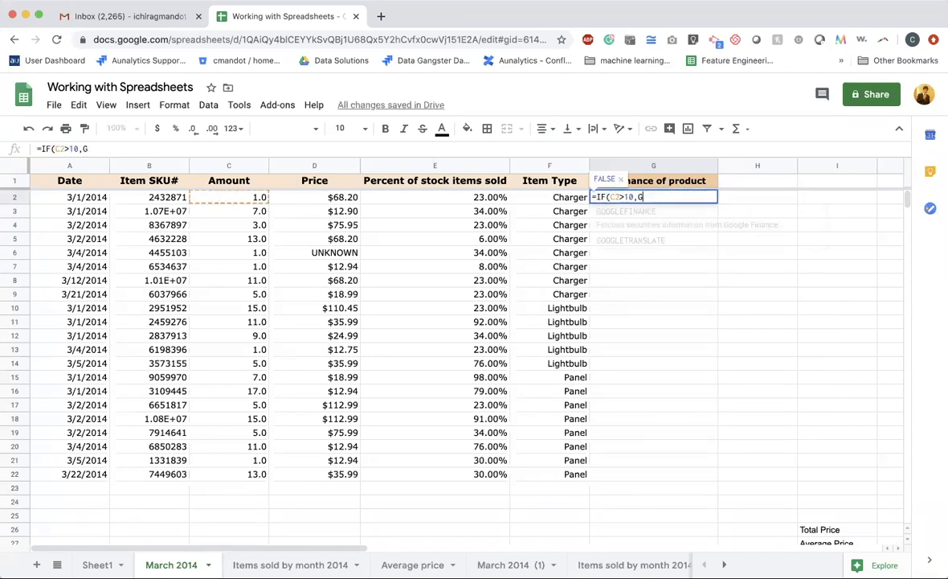
pyautogui.press('BackSpace')
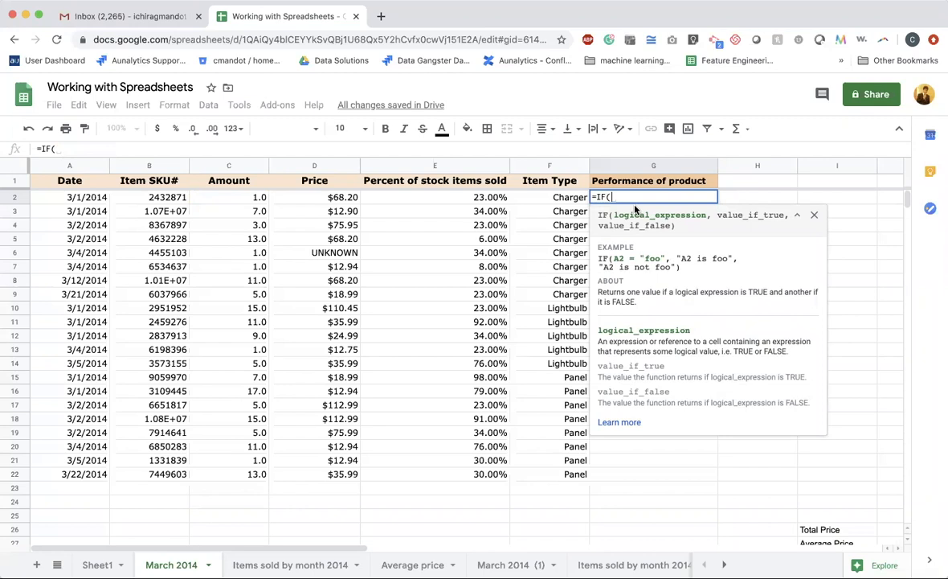
# Try the G2 formula with a single-quoted text and an empty false value, as =IF(C2>10, 'Good','')
pyautogui.write('C2')
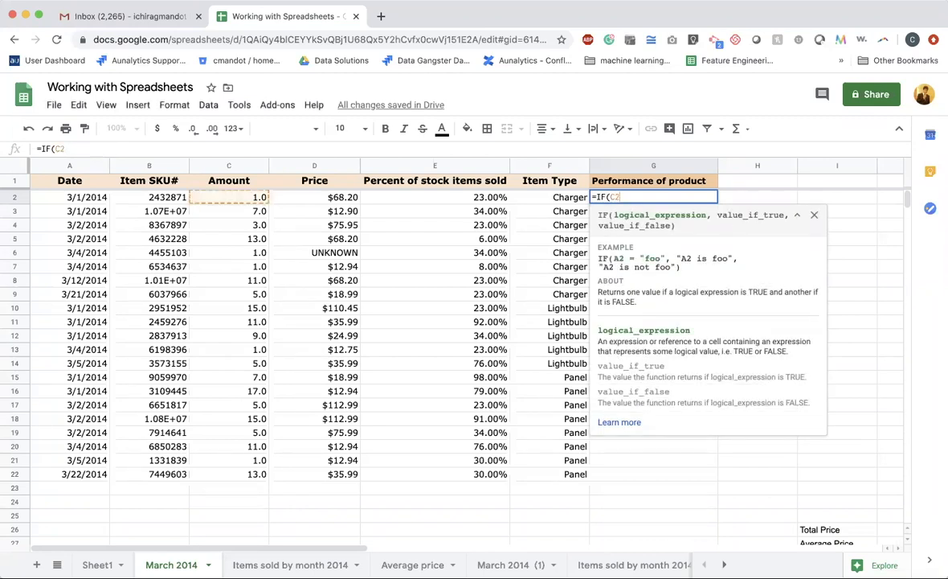
pyautogui.write('>')
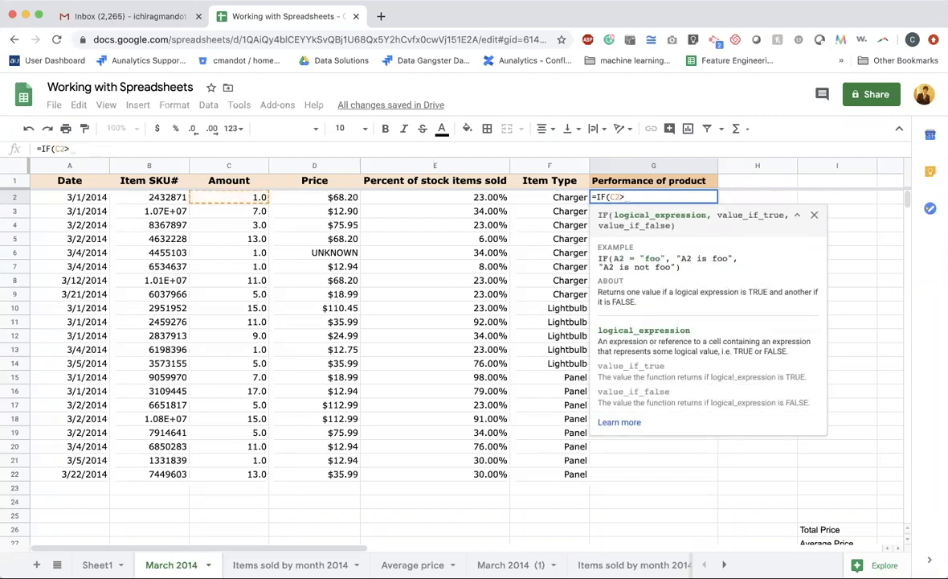
pyautogui.write('10')
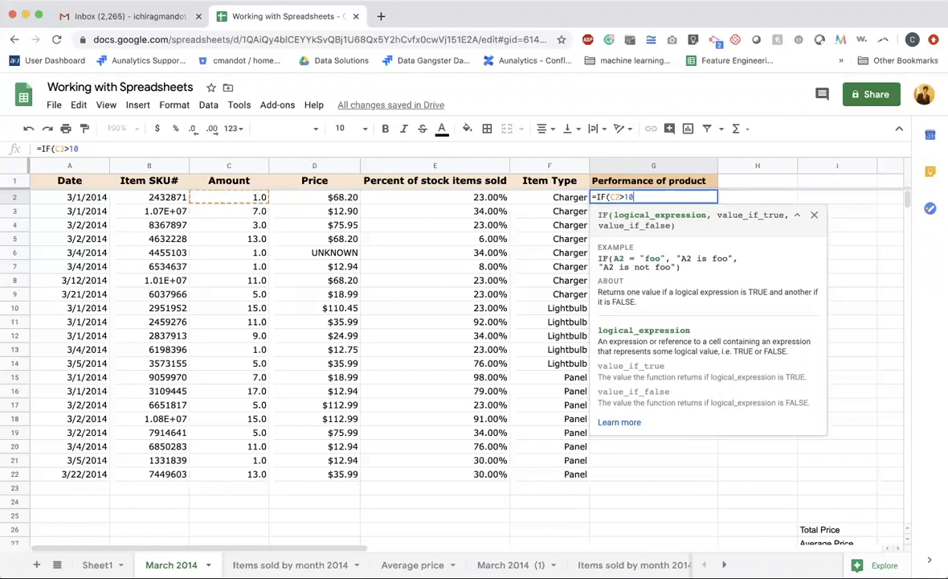
pyautogui.write(', Good')
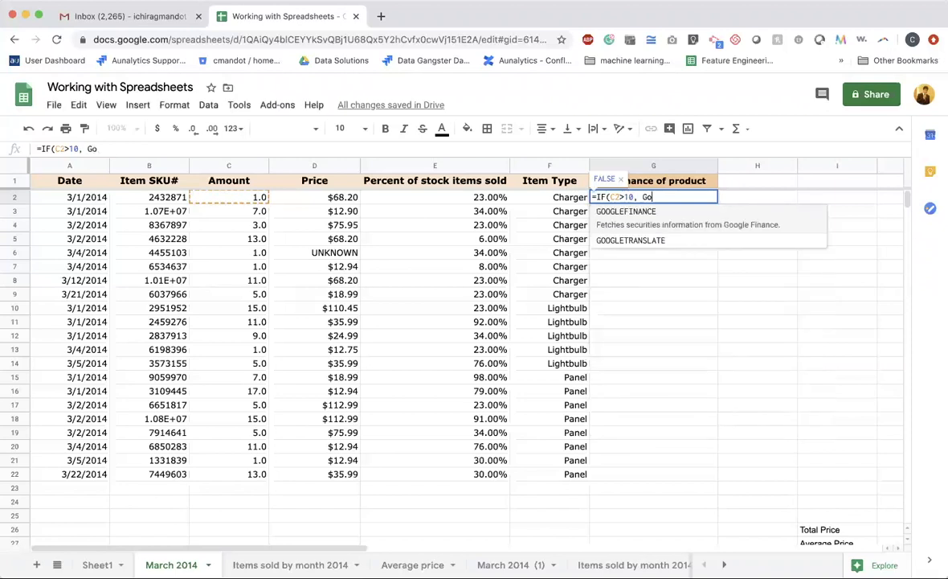
pyautogui.press('BackSpace')
pyautogui.press('BackSpace')
pyautogui.press('BackSpace')
pyautogui.press('BackSpace')
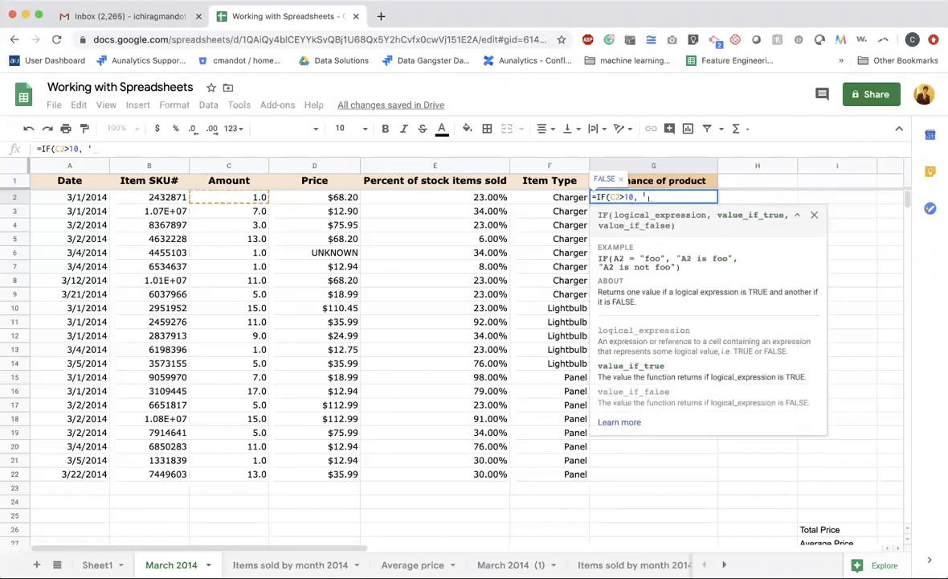
pyautogui.write("'Good')")
pyautogui.press('Left')
pyautogui.write(",''")
pyautogui.press('Return')
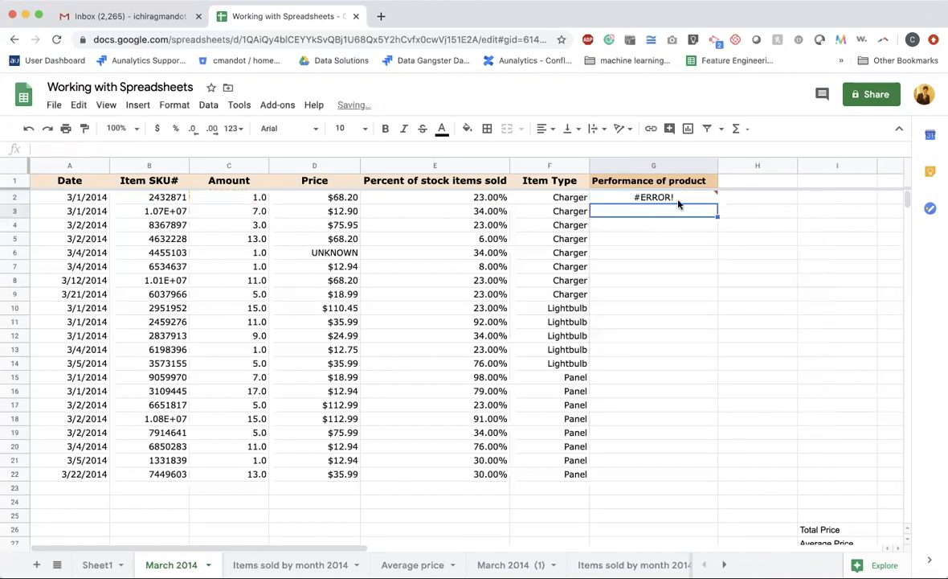
# Replace the single quotes in the G2 formula with double quotes, around Good and around the empty false value
pyautogui.moveTo(680, 200)
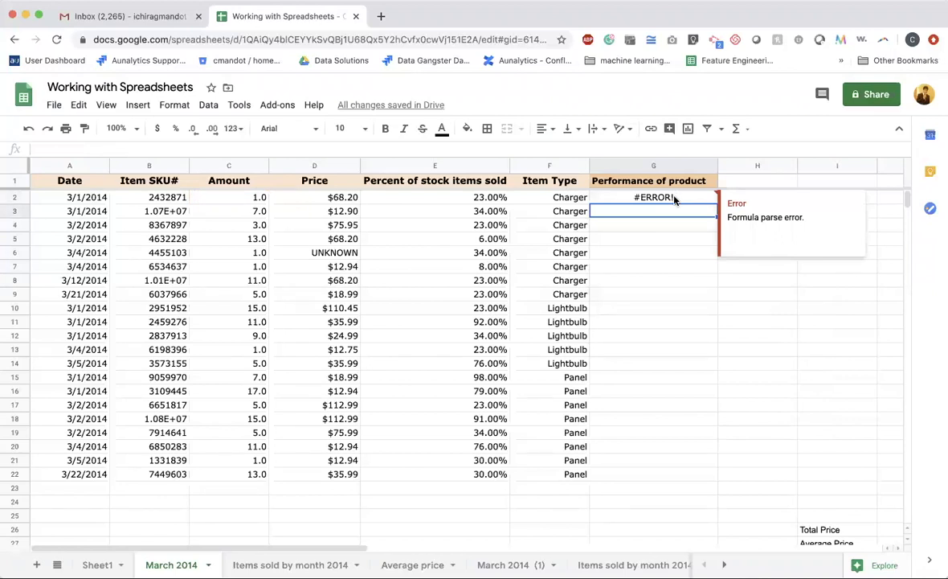
pyautogui.click(675, 201)
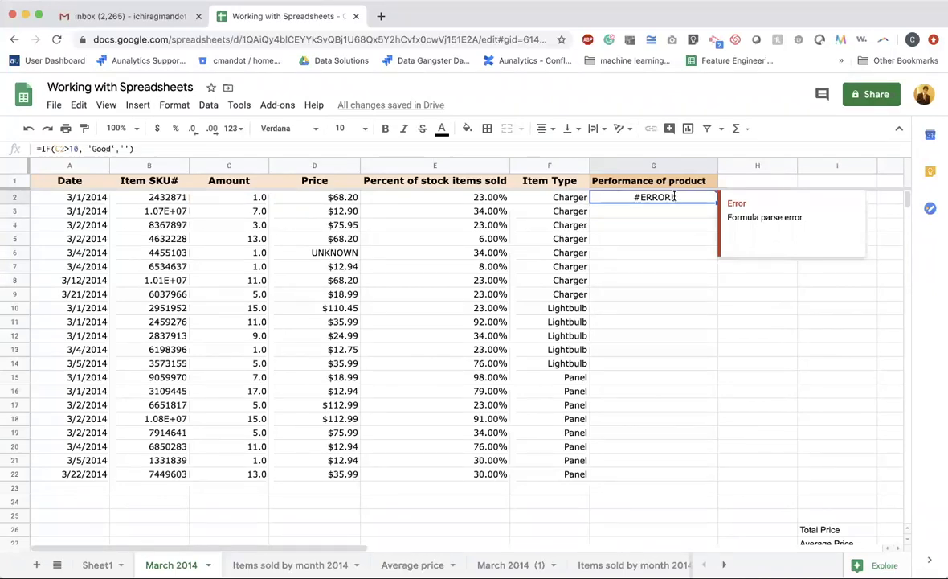
pyautogui.doubleClick(643, 197)
pyautogui.press('Delete')
pyautogui.write('"')
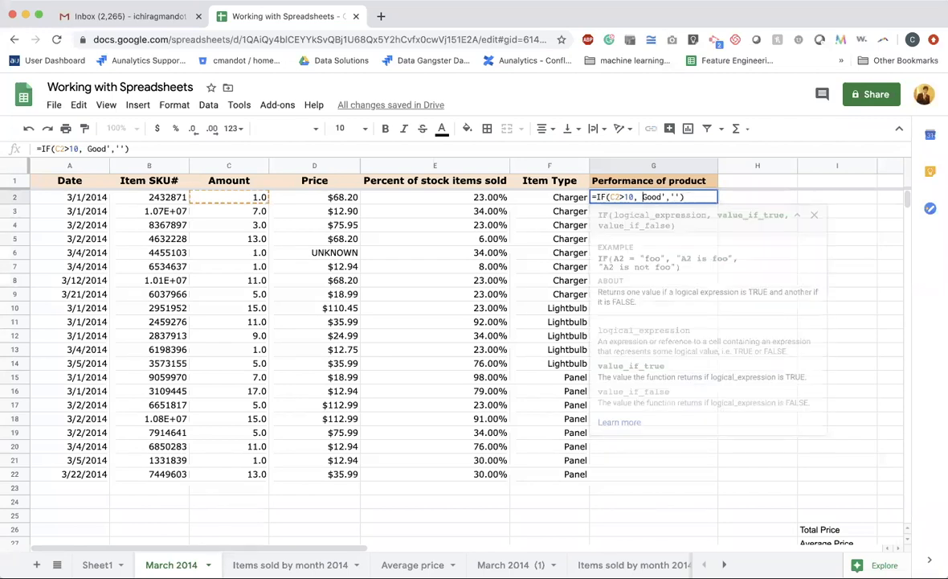
pyautogui.press('Right')
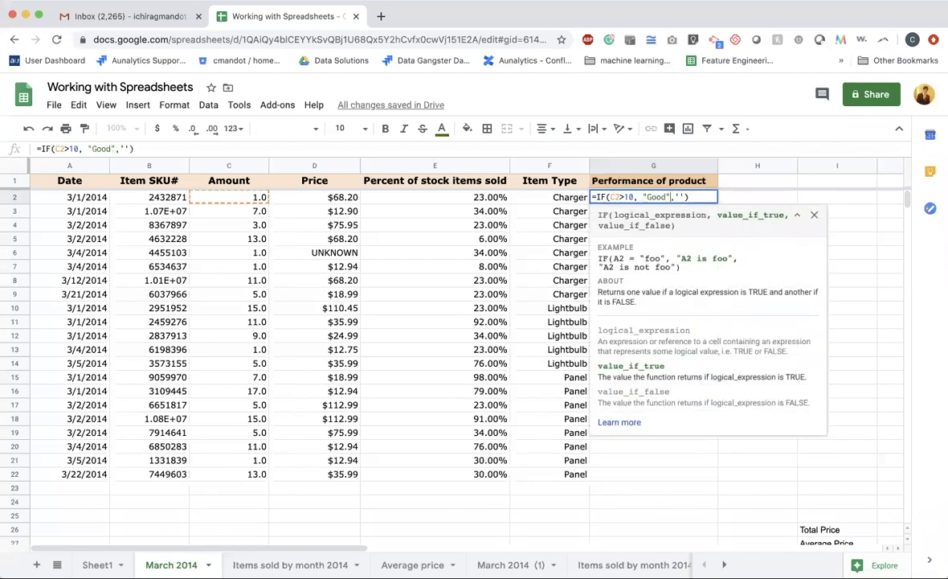
pyautogui.press('Delete')
pyautogui.write('"')
pyautogui.press('Delete')
pyautogui.write('"')
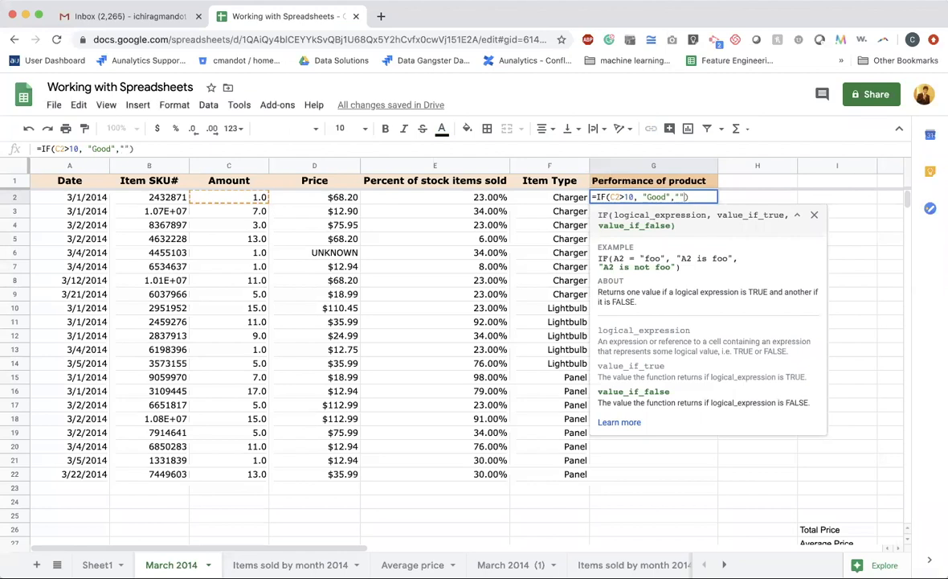
# Add Bad as the false value so the G2 formula reads =IF(C2>10, "Good","Bad")
pyautogui.press('Right')
pyautogui.press('Left')
pyautogui.press('Left')
pyautogui.write('Bad')
pyautogui.press('Return')
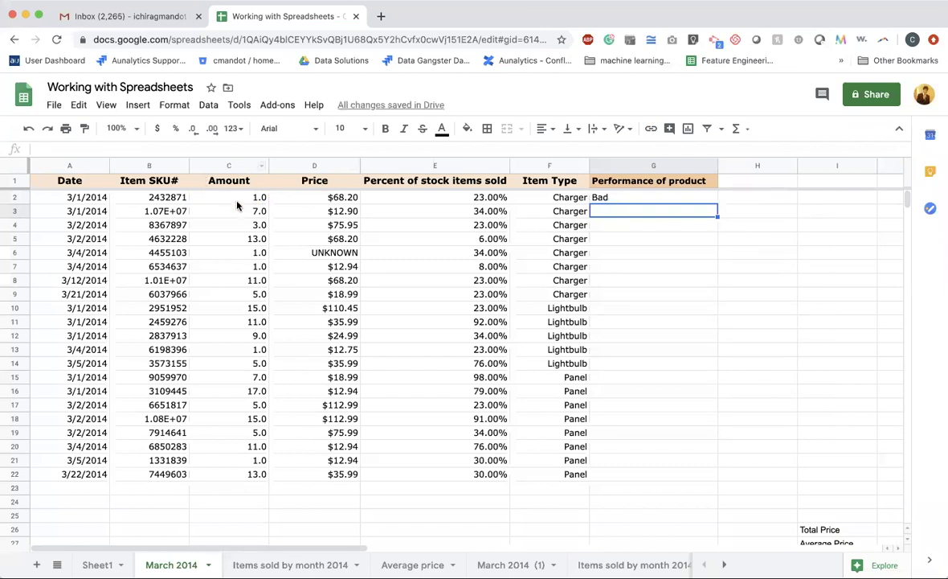
# Fill the IF formula from G2 down through G22 in the "Performance of product" column
pyautogui.click(639, 200)
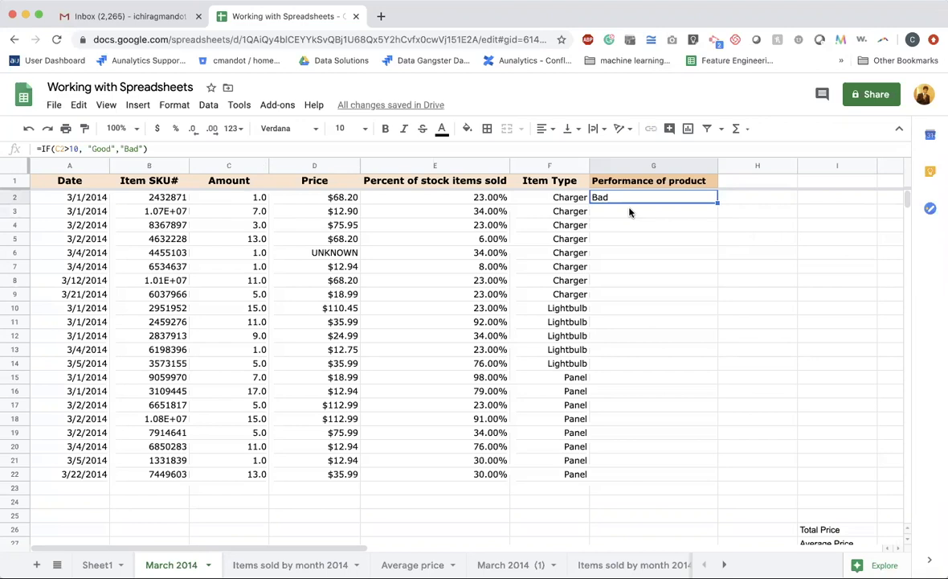
pyautogui.click(628, 211)
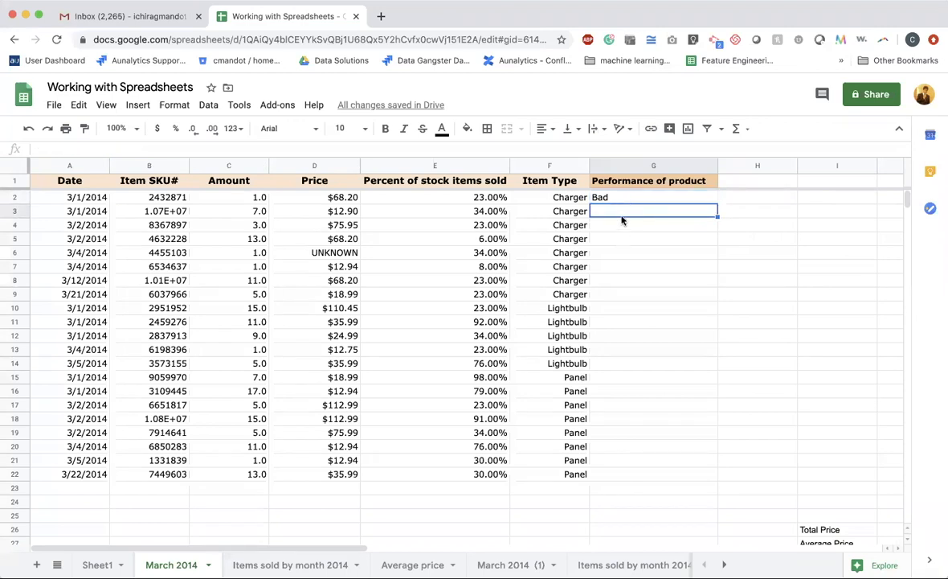
pyautogui.click(617, 197)
pyautogui.moveTo(717, 203); pyautogui.dragTo(715, 477)
pyautogui.click(755, 377)
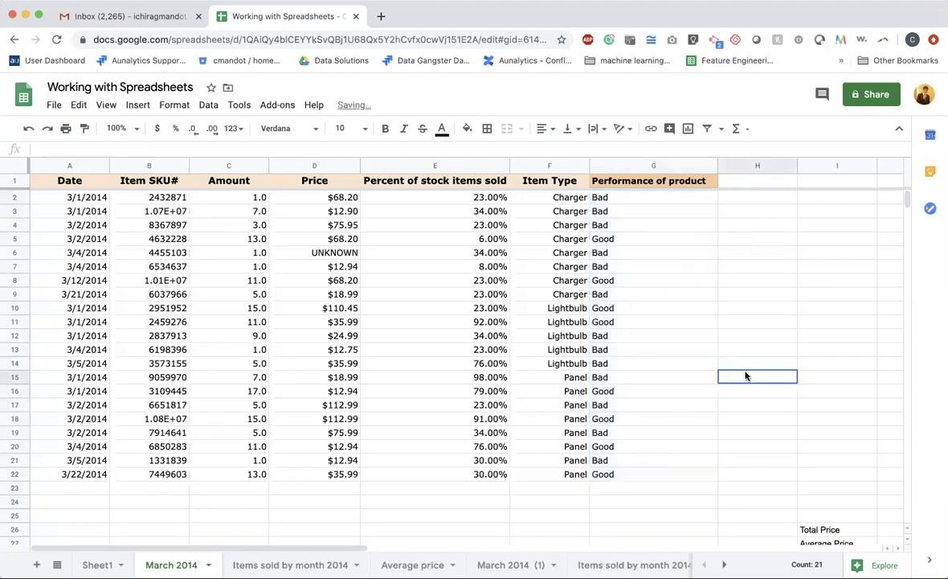
# Check the ratings in G8, G10, G11, G16, G20, G22 and G2 against their Amount values
pyautogui.click(612, 281)
pyautogui.click(610, 309)
pyautogui.click(612, 321)
pyautogui.click(616, 392)
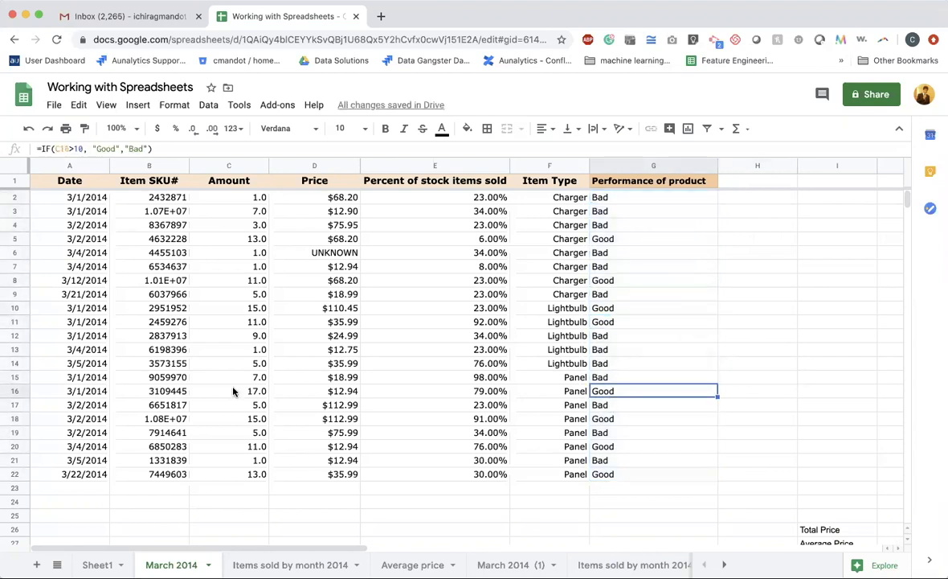
pyautogui.click(601, 447)
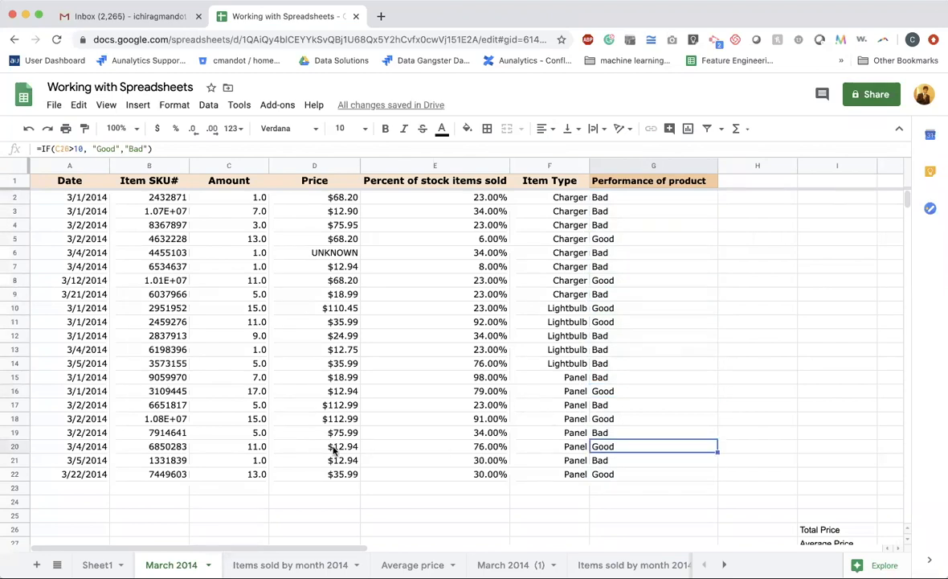
pyautogui.click(624, 475)
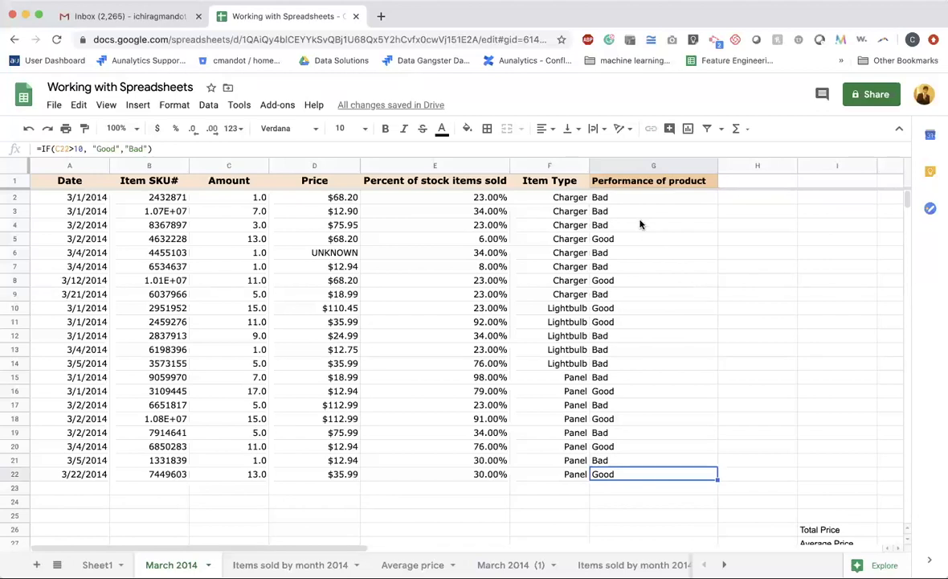
pyautogui.click(660, 199)
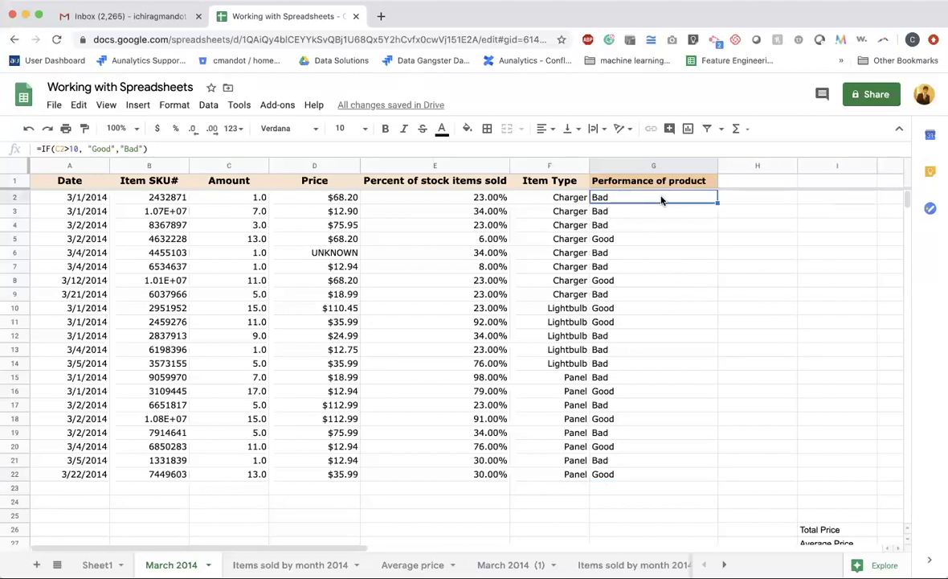
pyautogui.click(626, 165)
pyautogui.rightClick(627, 167)
pyautogui.scroll(-1, 683, 506)
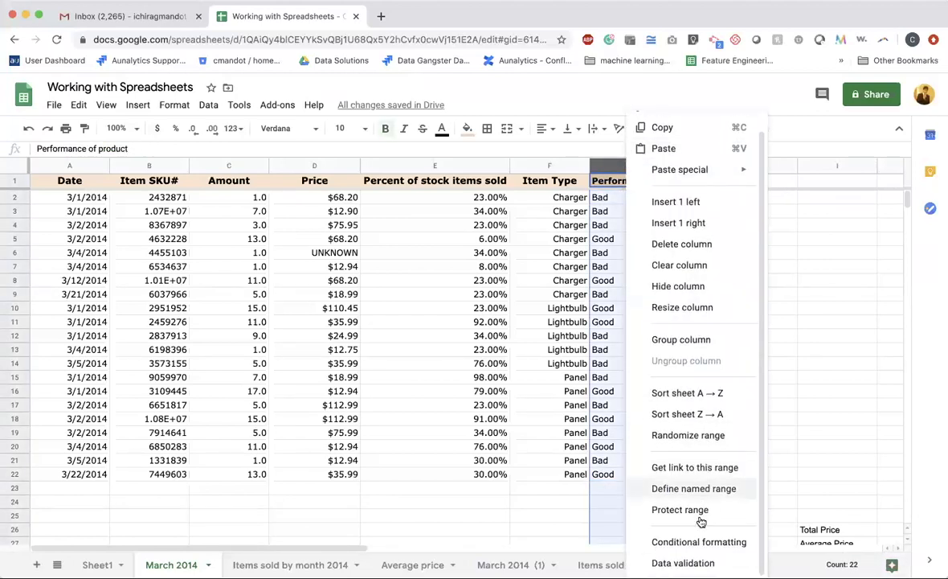
pyautogui.click(697, 542)
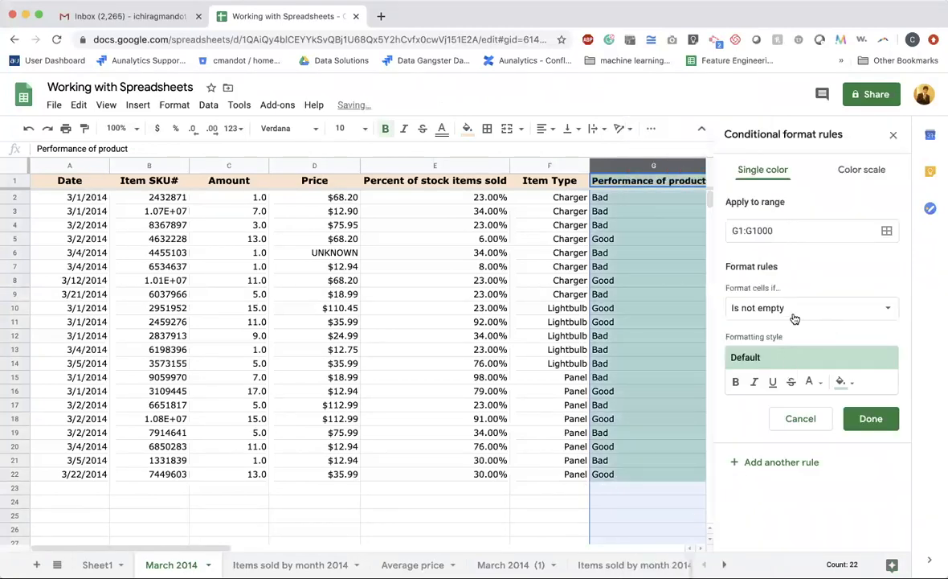
pyautogui.click(824, 420)
# Set the Amount in C7 to 10 and check the performance rating in G7
pyautogui.click(611, 267)
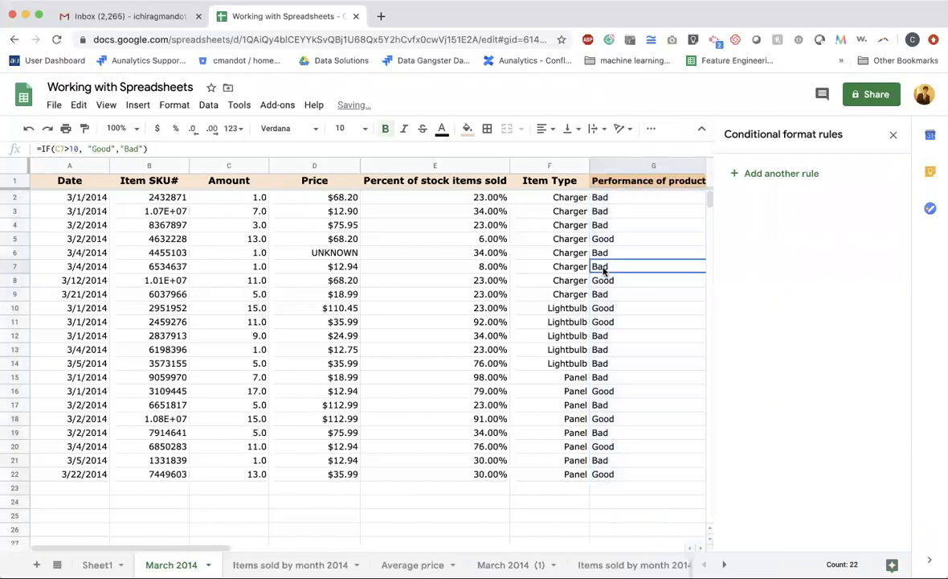
pyautogui.press('Left')
pyautogui.press('Left')
pyautogui.press('Left')
pyautogui.press('Left')
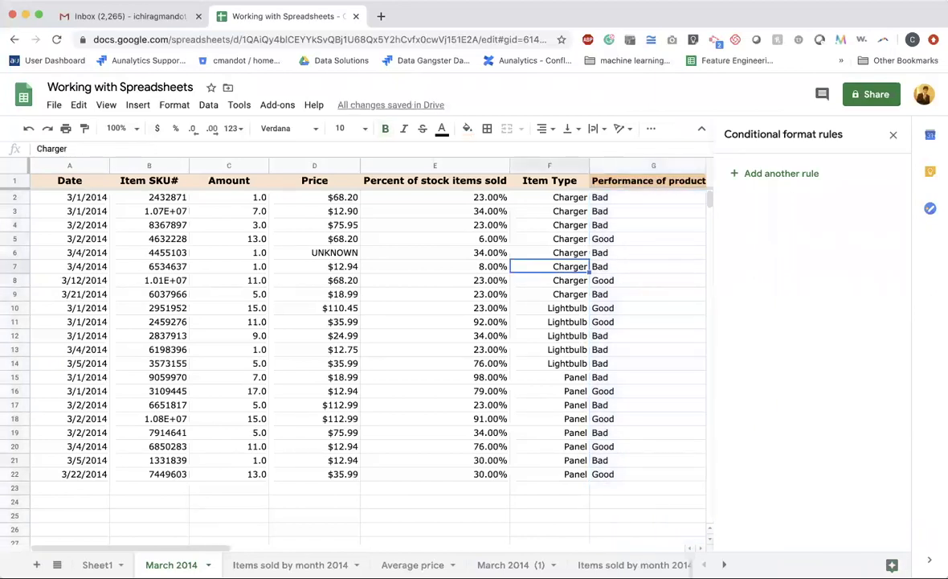
pyautogui.press('Down')
pyautogui.press('Down')
pyautogui.press('Up')
pyautogui.press('Up')
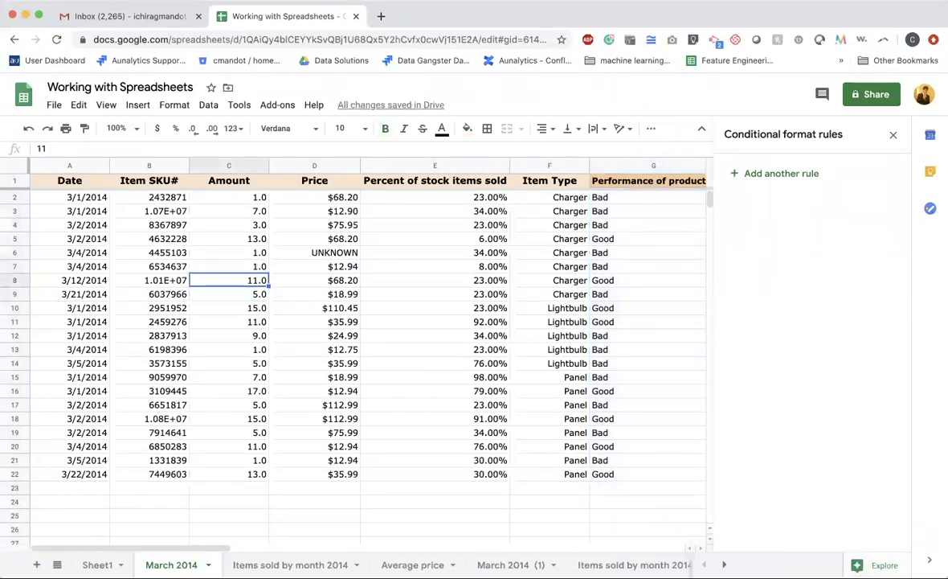
pyautogui.press('Return')
pyautogui.write('0')
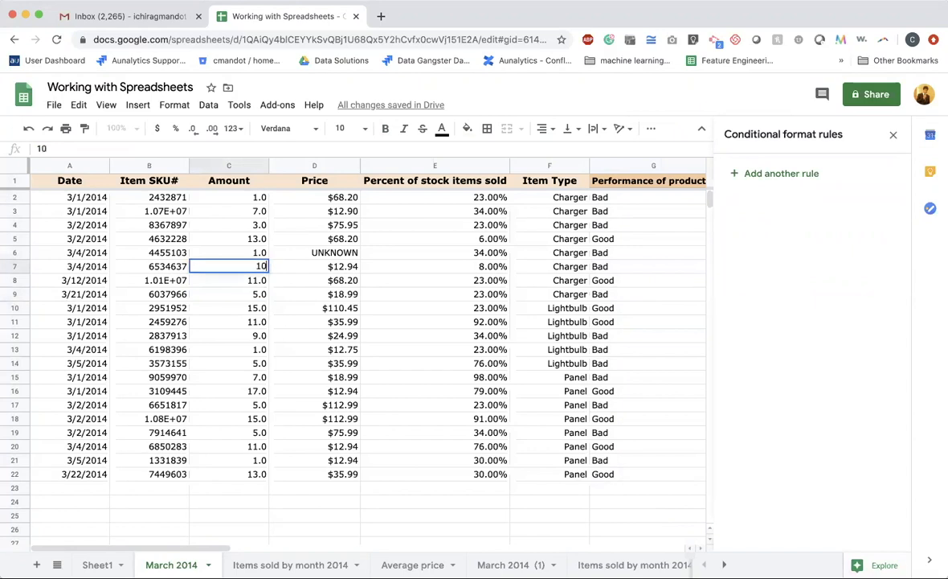
pyautogui.press('Return')
pyautogui.click(275, 267)
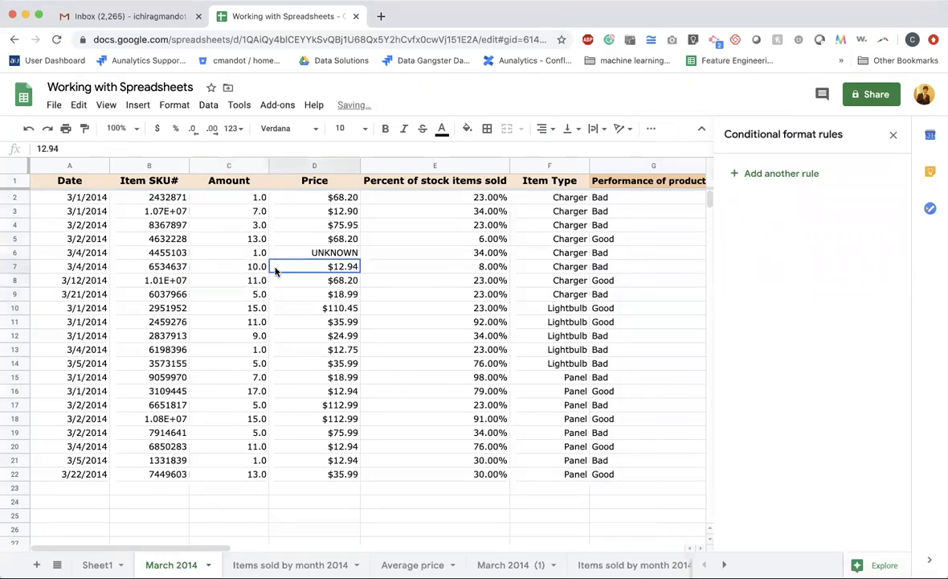
pyautogui.click(618, 270)
# Raise the Amount in C7 to 11 and check the IF result in G7
pyautogui.click(258, 267)
pyautogui.press('Return')
pyautogui.press('BackSpace')
pyautogui.write('1')
pyautogui.press('Return')
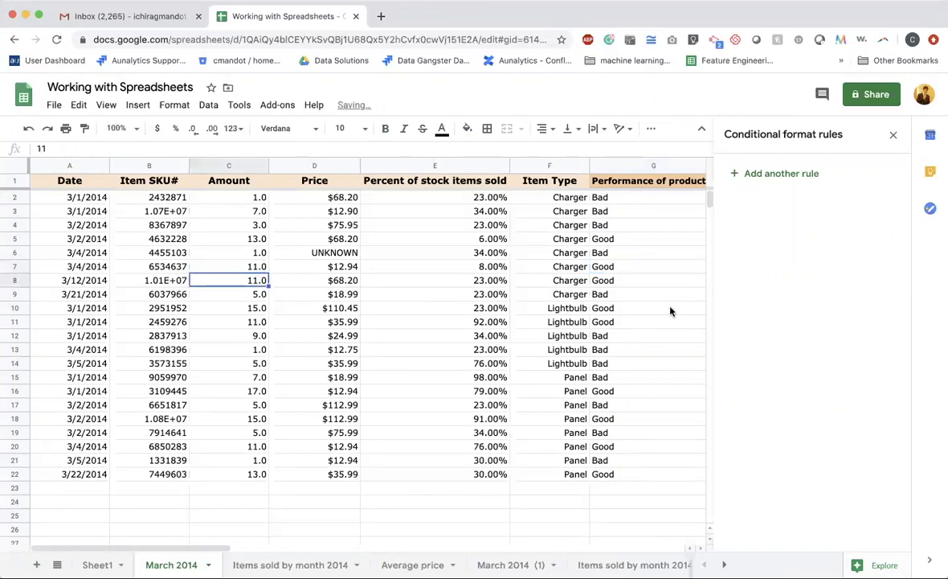
pyautogui.click(619, 269)
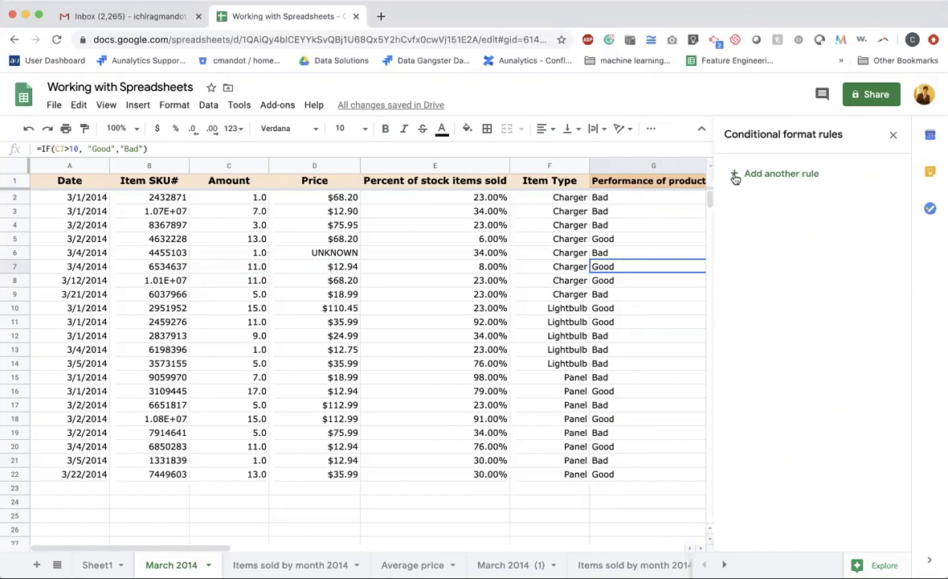
# Add a conditional format rule to column G that gives non-empty cells in G1:G1000 the default green fill
pyautogui.click(653, 165)
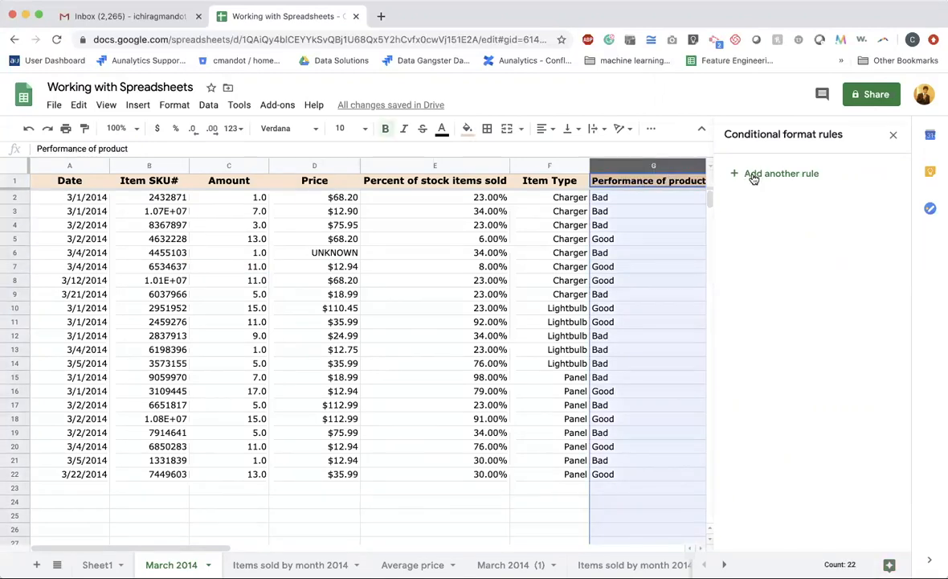
pyautogui.click(760, 174)
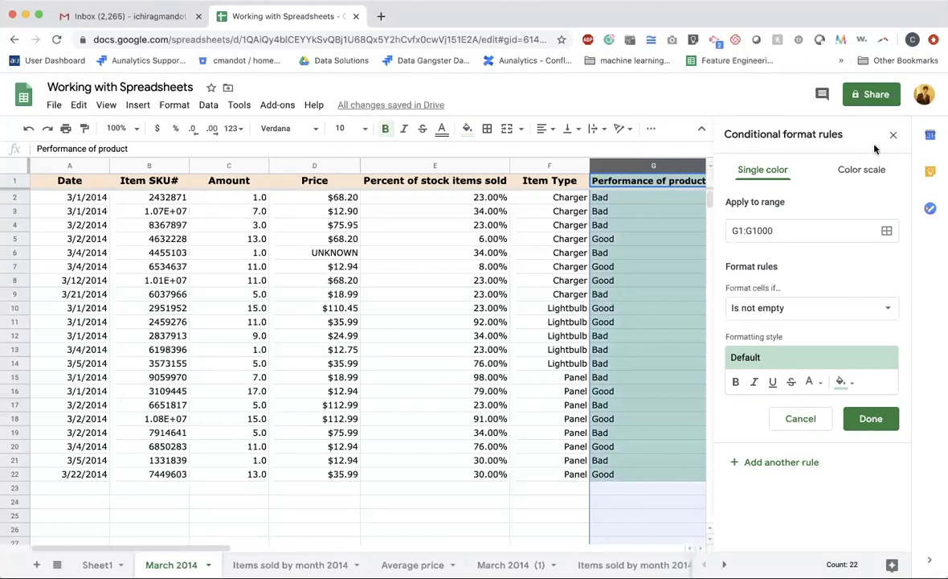
pyautogui.click(769, 465)
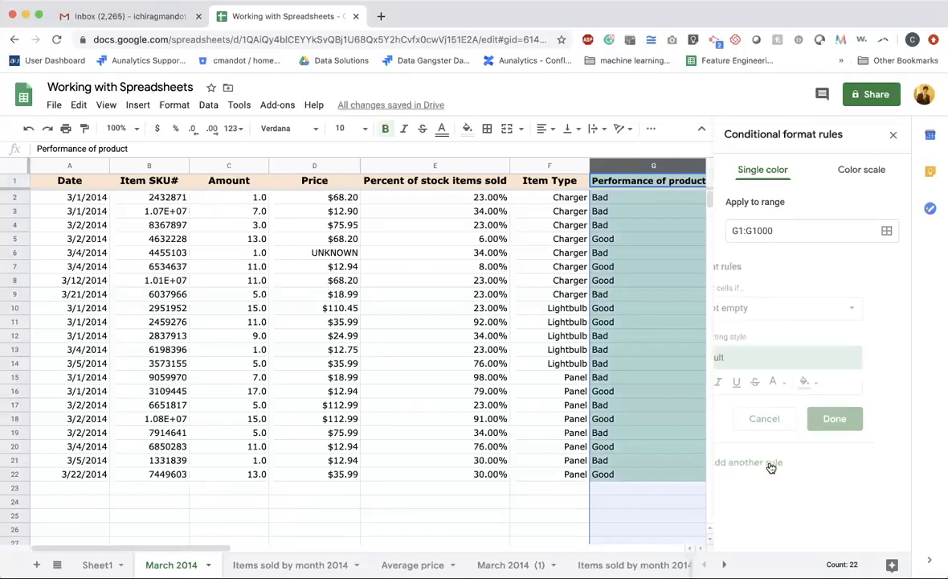
# Create a second rule for G1:G1000 that applies the light red fill where the text is exactly Bad
pyautogui.click(775, 231)
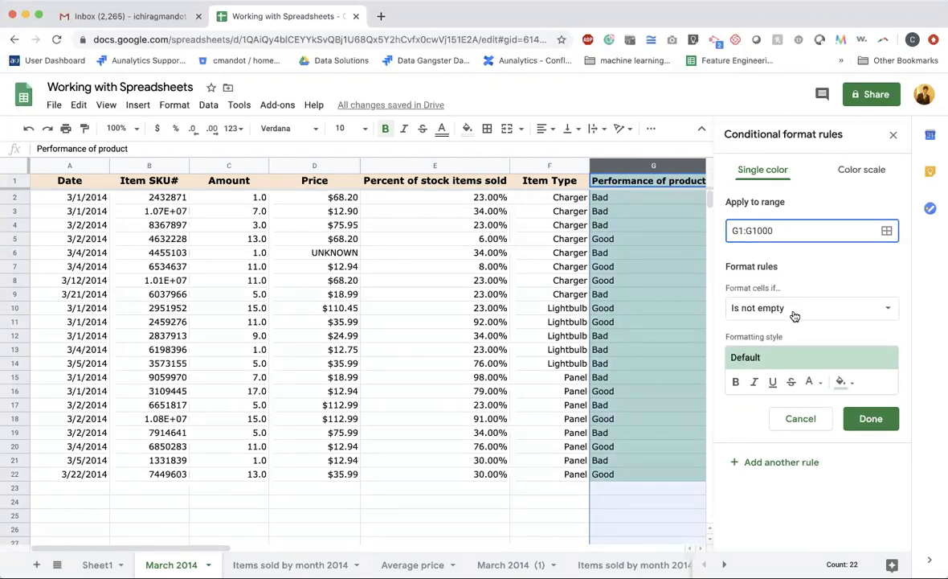
pyautogui.click(795, 316)
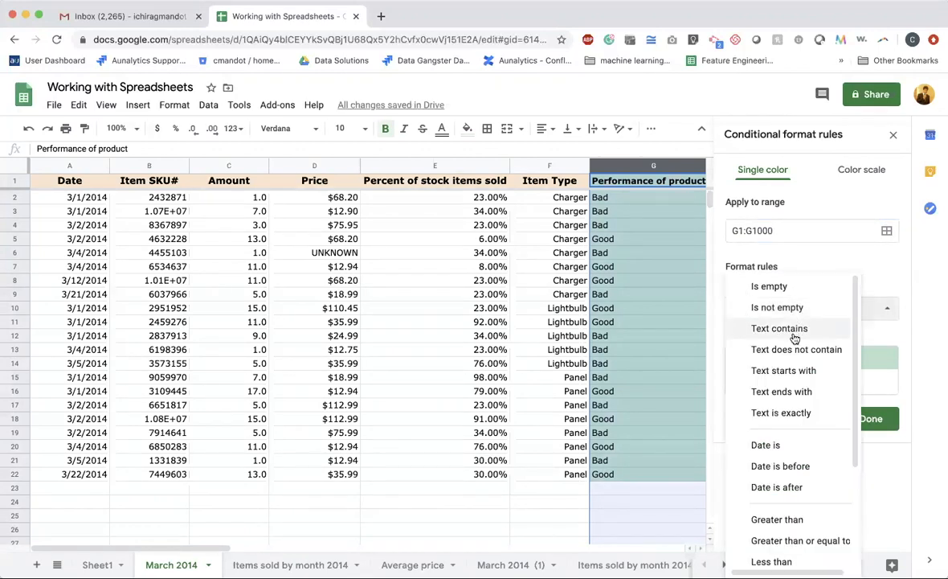
pyautogui.click(806, 414)
pyautogui.click(753, 338)
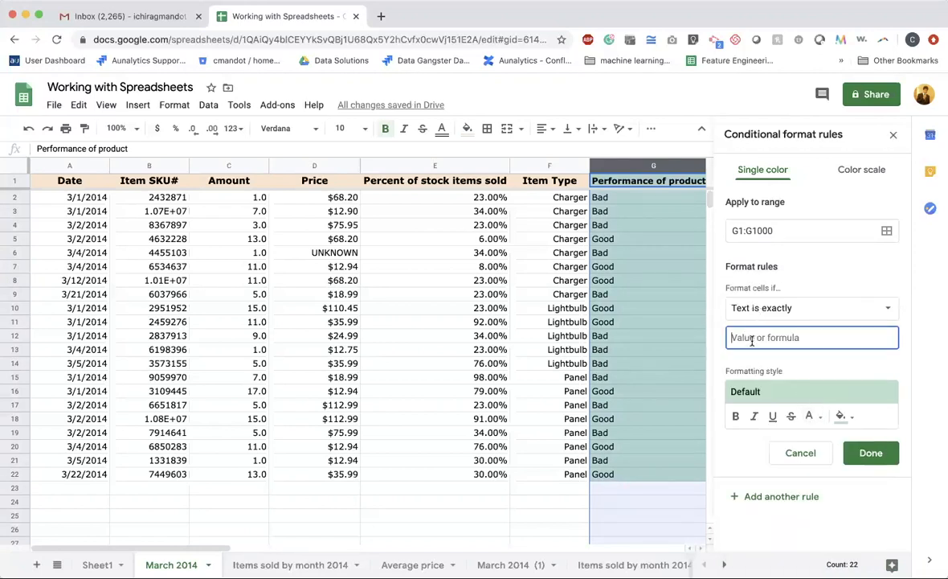
pyautogui.write('Bad')
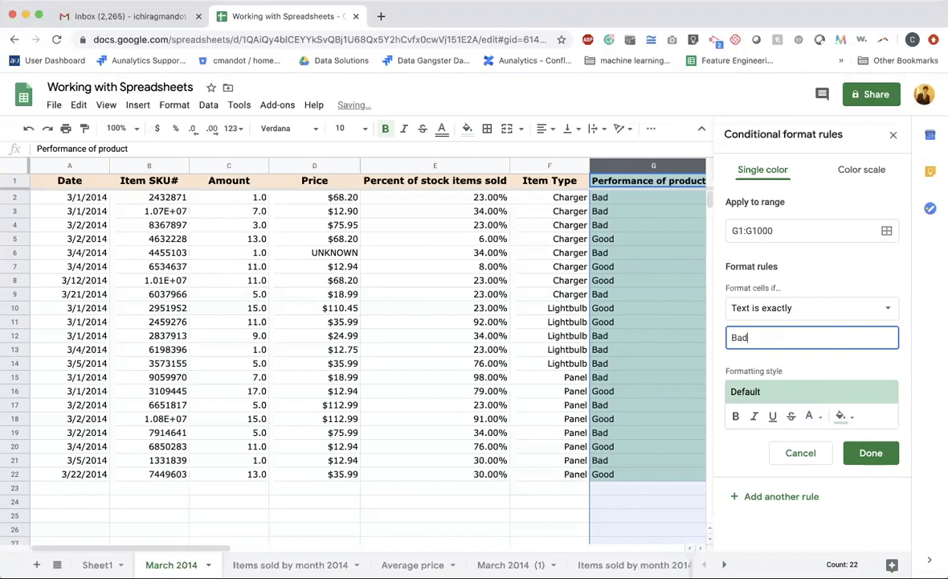
pyautogui.click(746, 392)
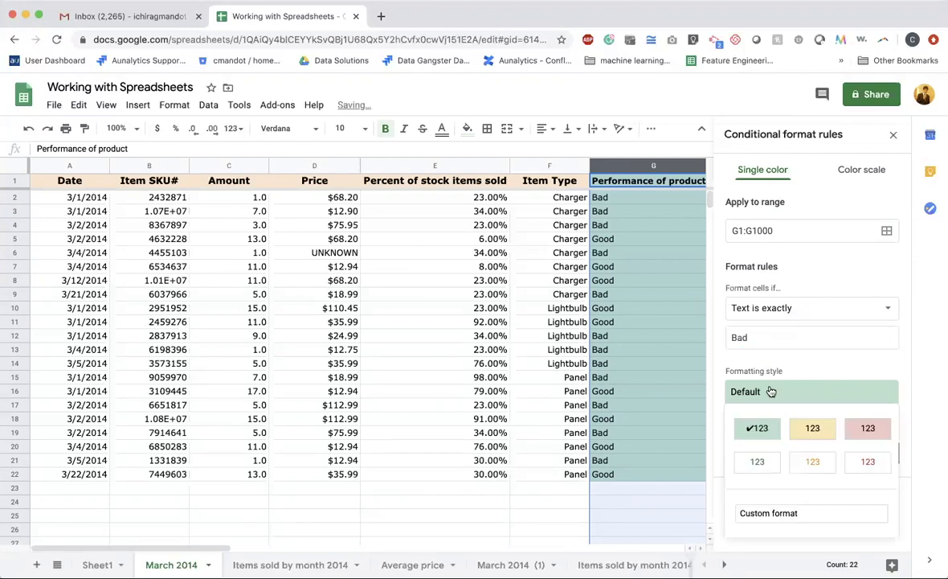
pyautogui.click(868, 430)
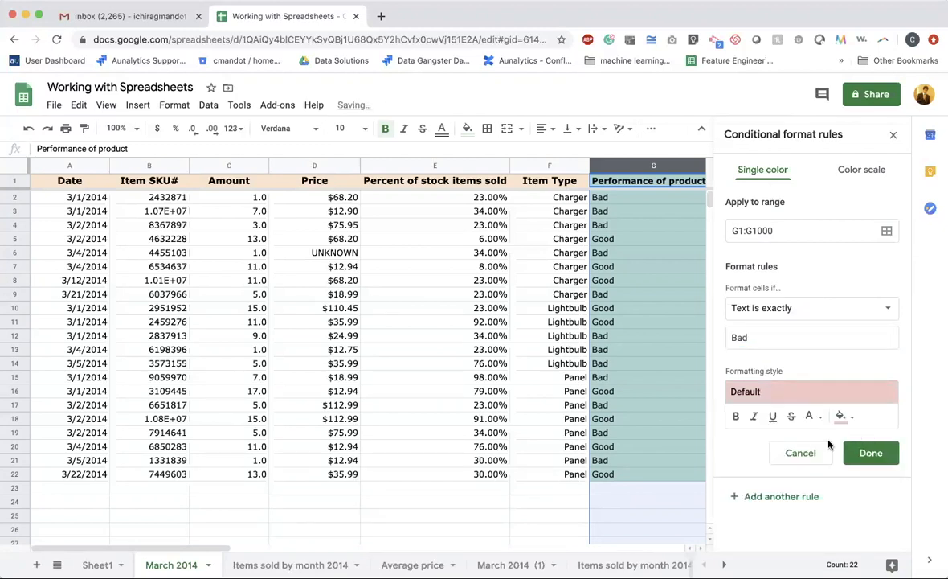
pyautogui.click(870, 451)
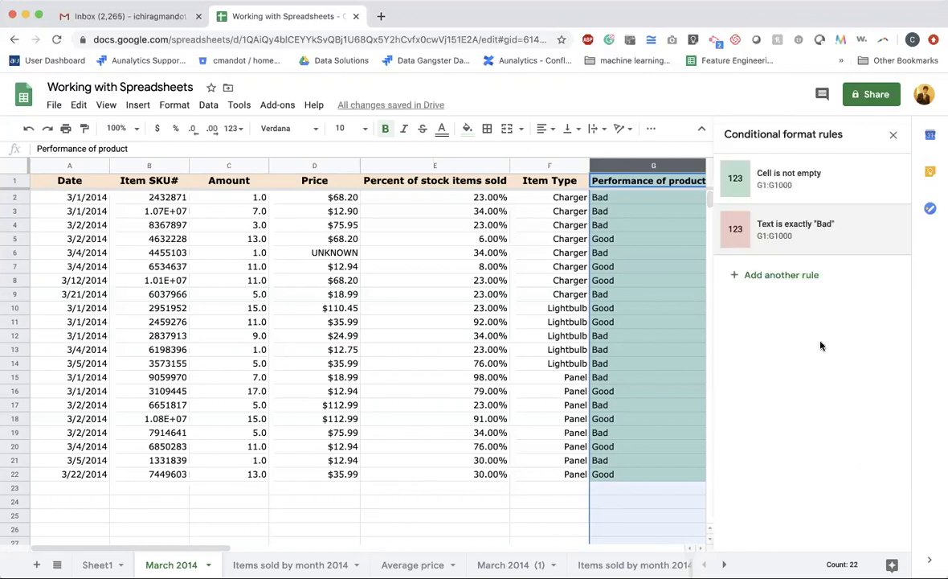
# Change the green "Is not empty" rule on G1:G1000 to match text that is exactly Good, and close the conditional format rules
pyautogui.click(766, 276)
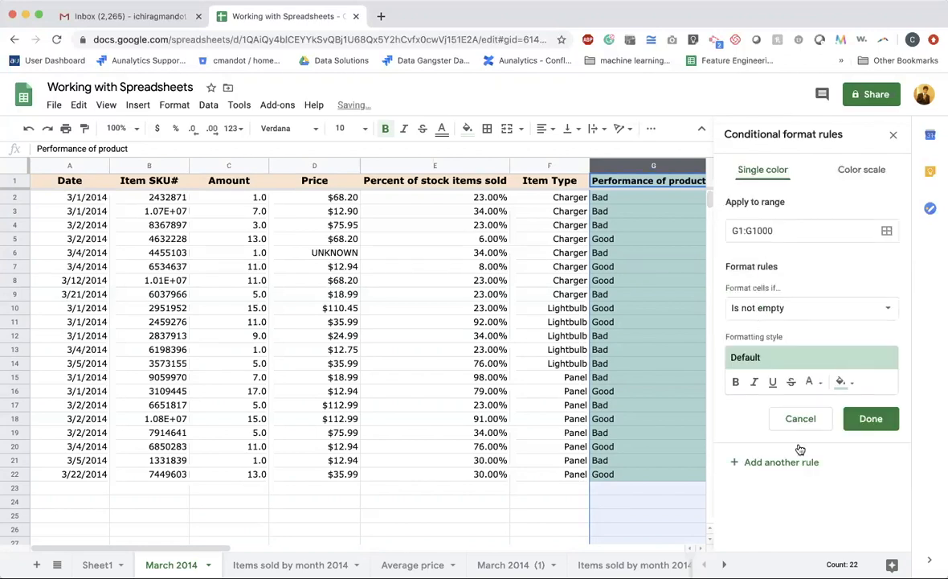
pyautogui.click(800, 418)
pyautogui.click(777, 179)
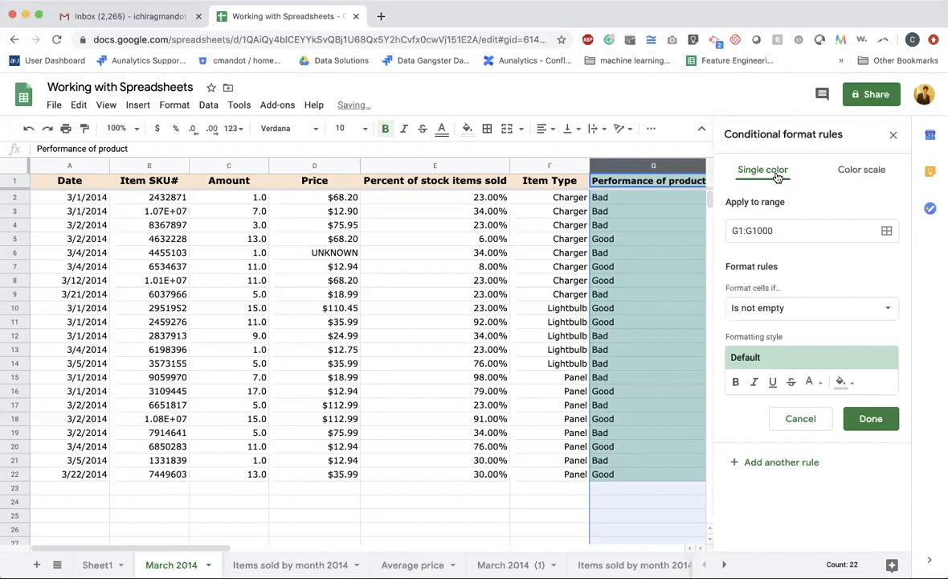
pyautogui.click(760, 310)
pyautogui.click(798, 413)
pyautogui.click(761, 336)
pyautogui.write('Good')
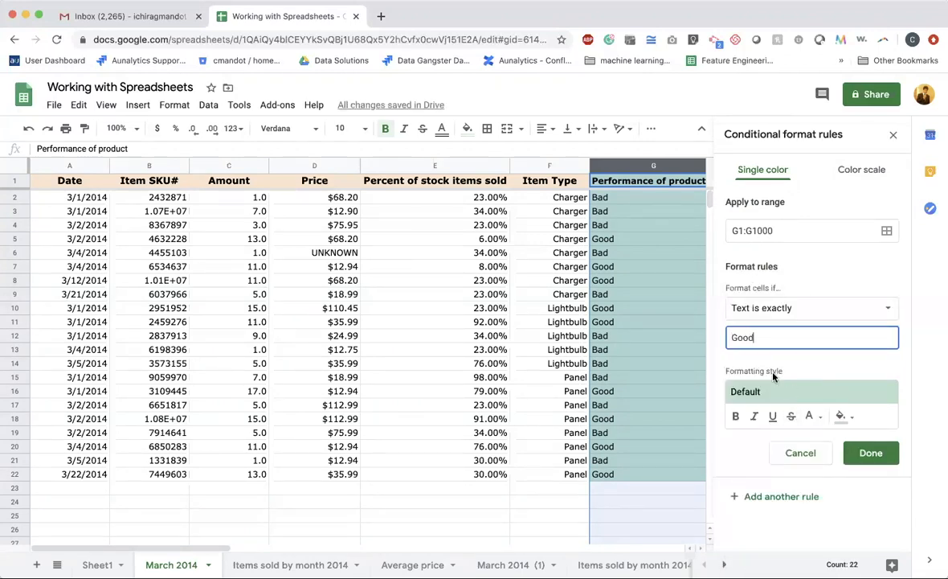
pyautogui.click(871, 453)
pyautogui.click(603, 377)
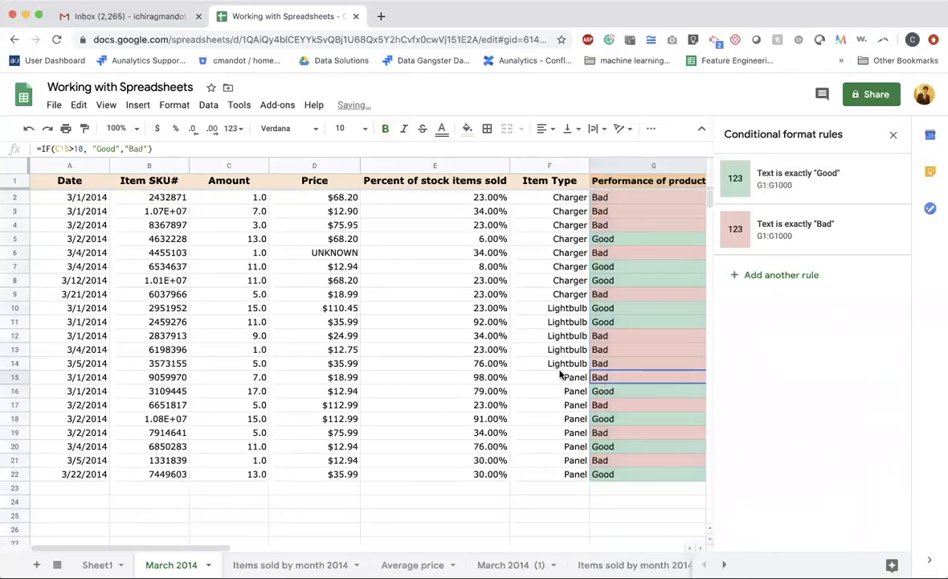
pyautogui.click(560, 369)
pyautogui.click(895, 136)
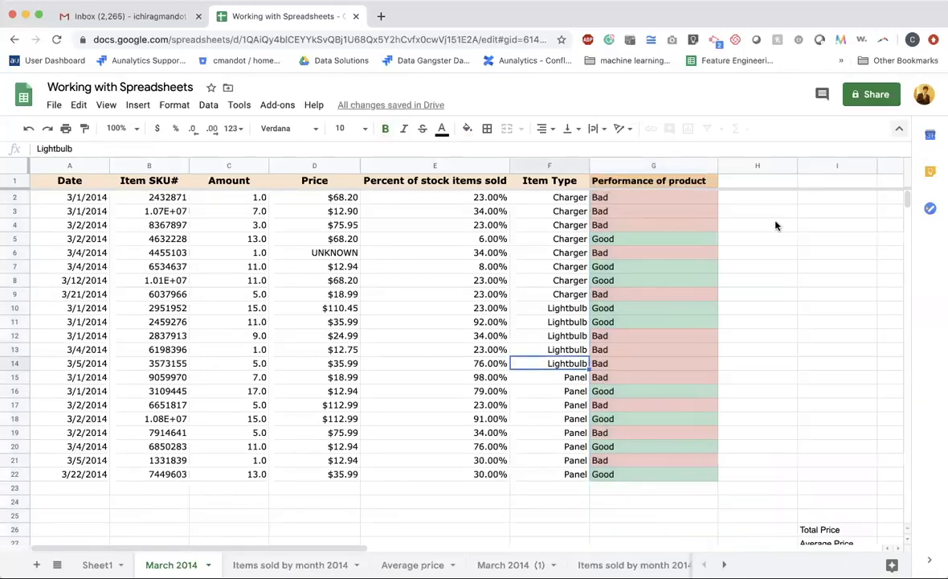
pyautogui.click(770, 269)
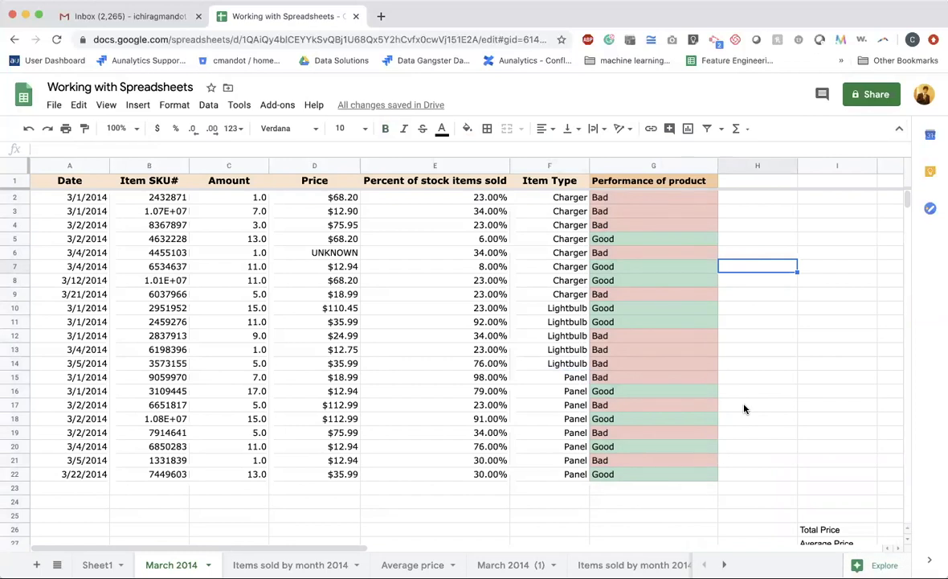
# Undo the conditional format rules on column G and the last Amount change in C7, and redo them all
pyautogui.press('super+z')
pyautogui.click(769, 393)
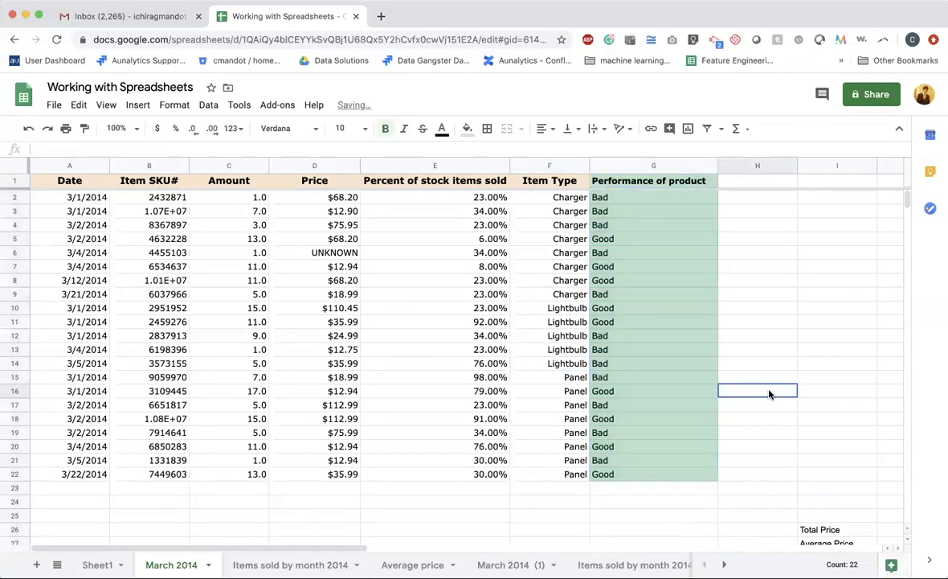
pyautogui.press('super+z')
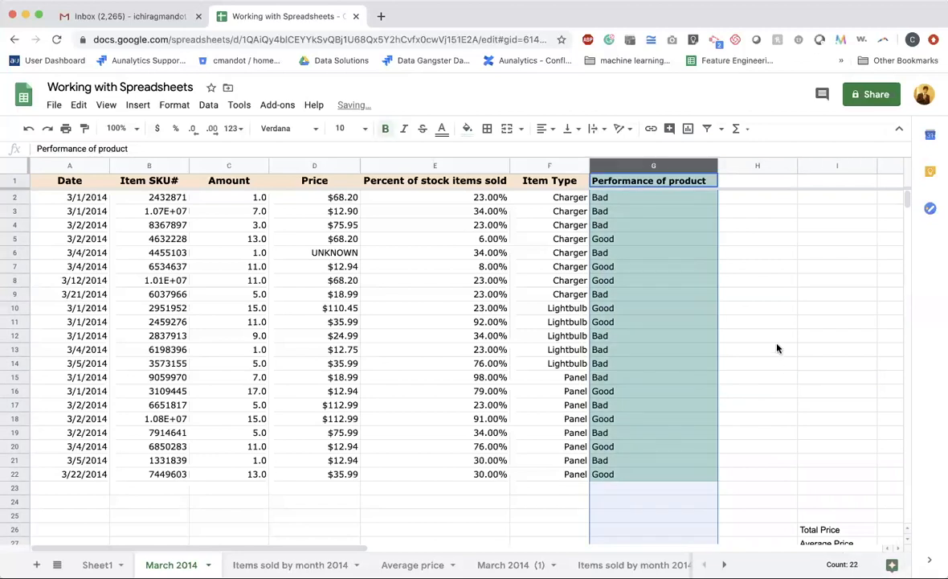
pyautogui.press('super+z')
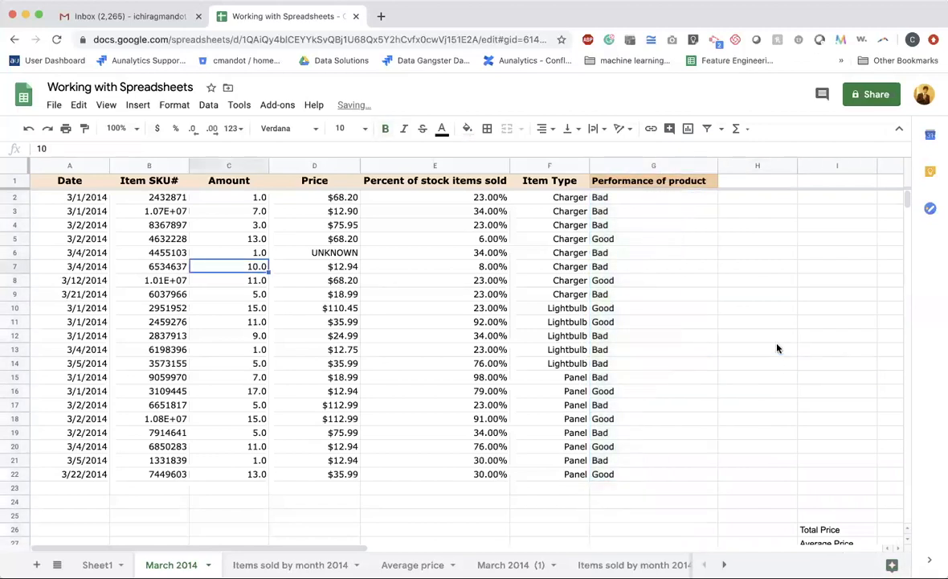
pyautogui.press('super+shift+z')
pyautogui.click(782, 341)
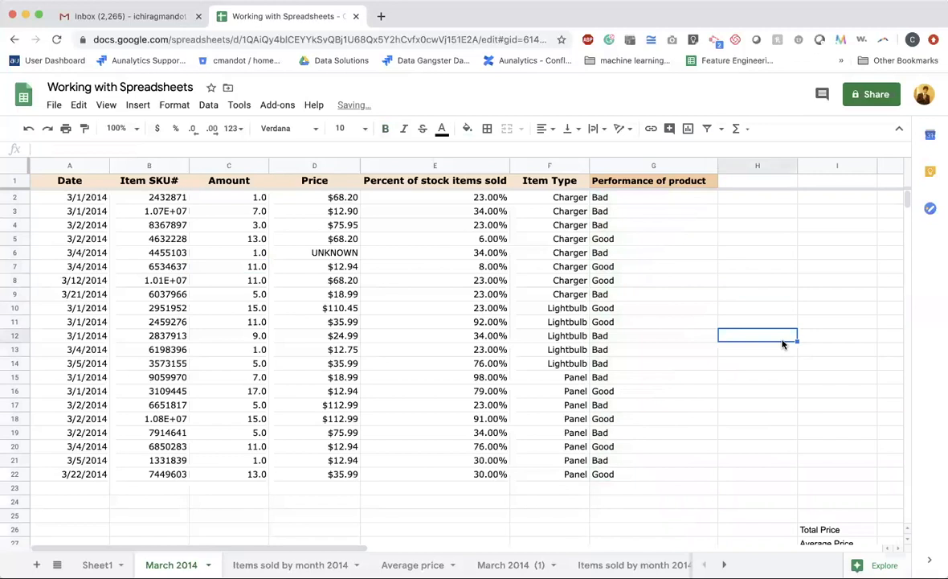
pyautogui.press('super+z')
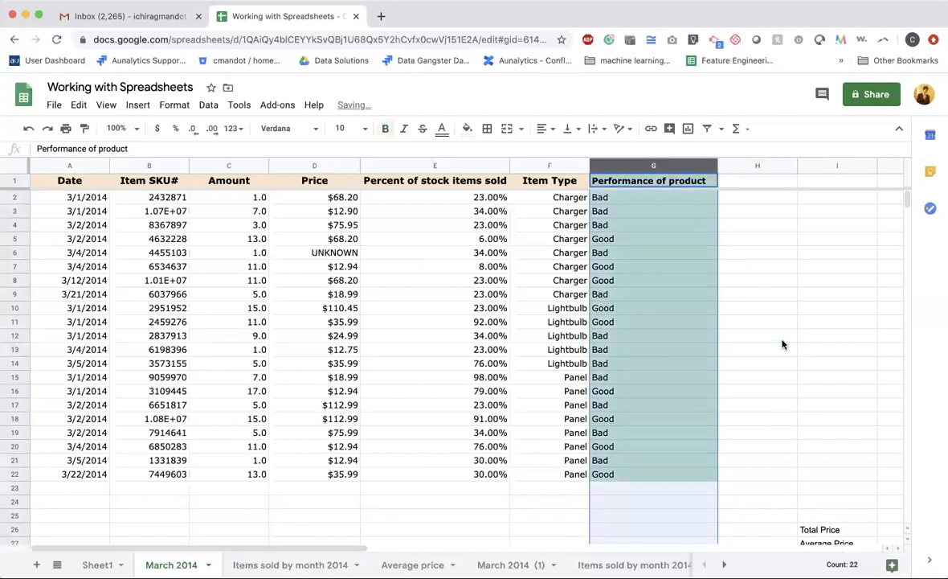
pyautogui.press('super+z')
pyautogui.click(783, 343)
pyautogui.click(655, 197)
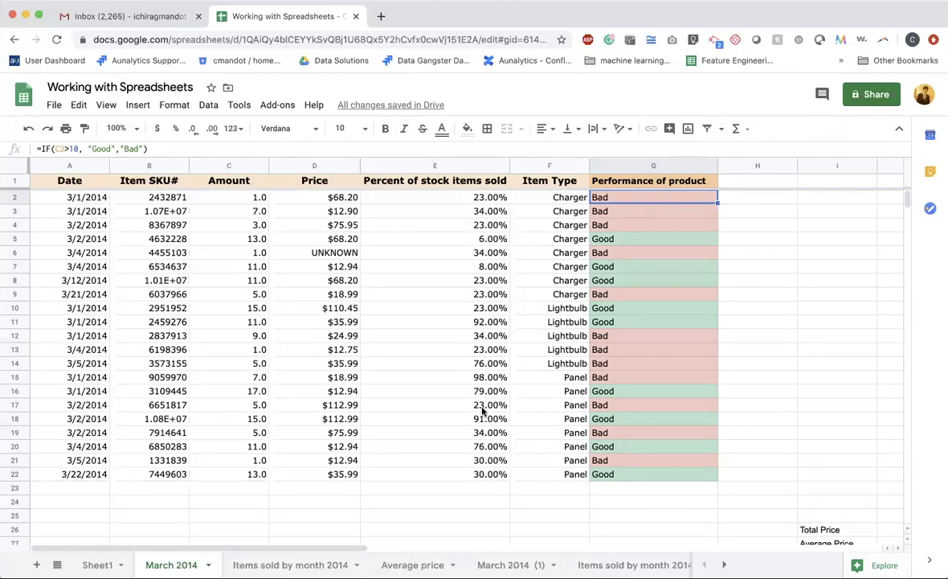
# Total the Amount column in C23 with the formula =sum(C2:C22)
pyautogui.click(223, 488)
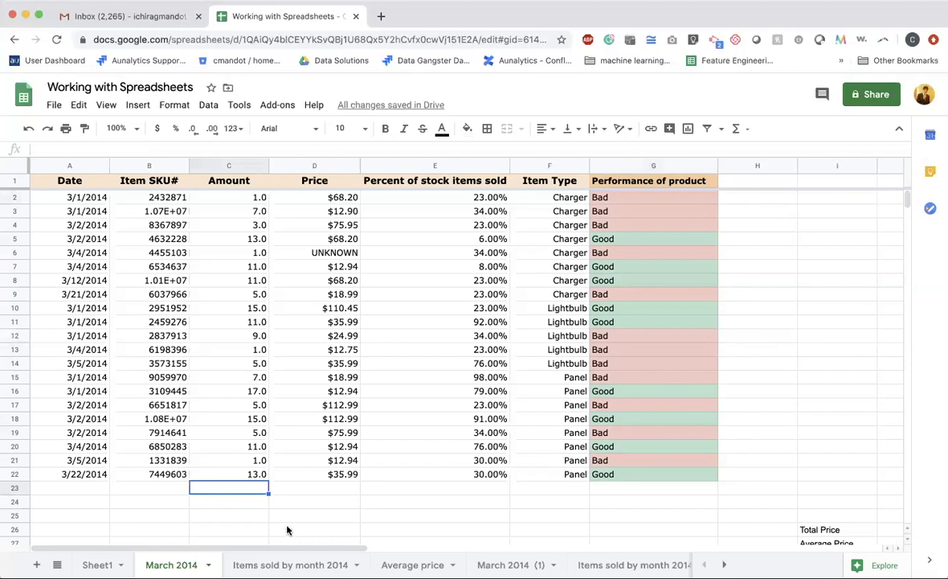
pyautogui.write('=sum(')
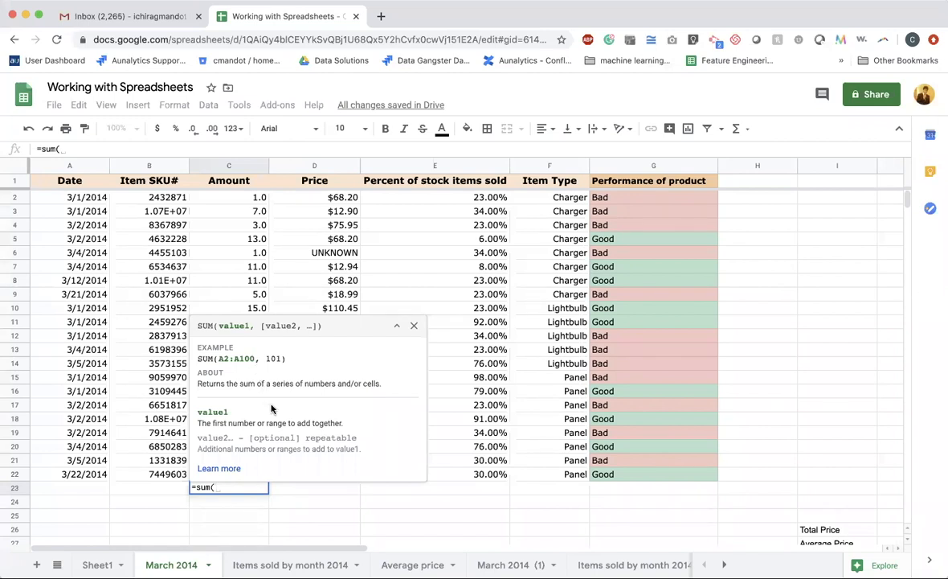
pyautogui.moveTo(248, 198)
pyautogui.mouseDown()
pyautogui.moveTo(254, 307)
pyautogui.moveTo(239, 475)
pyautogui.mouseUp()
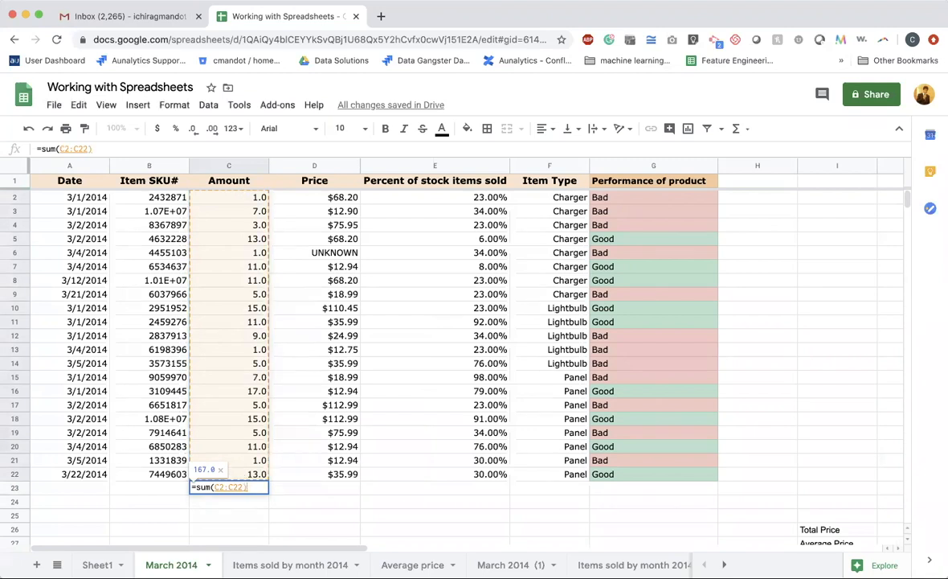
pyautogui.press('Return')
pyautogui.press('Up')
pyautogui.click(330, 493)
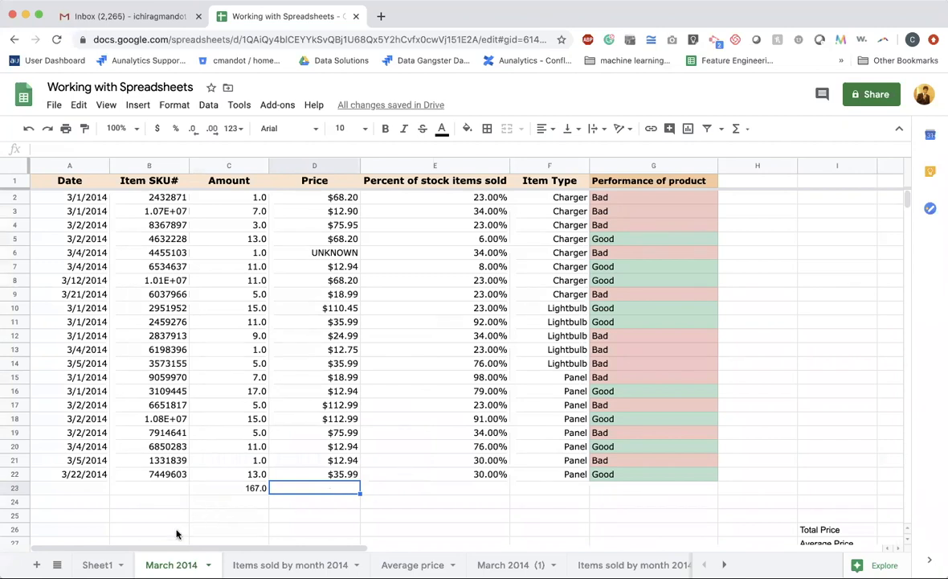
# Compare the Items sold by month 2014 sheet with March 2014 and check the total formula in C23
pyautogui.hotkey('ctrl', 'shift', 'pagedown')
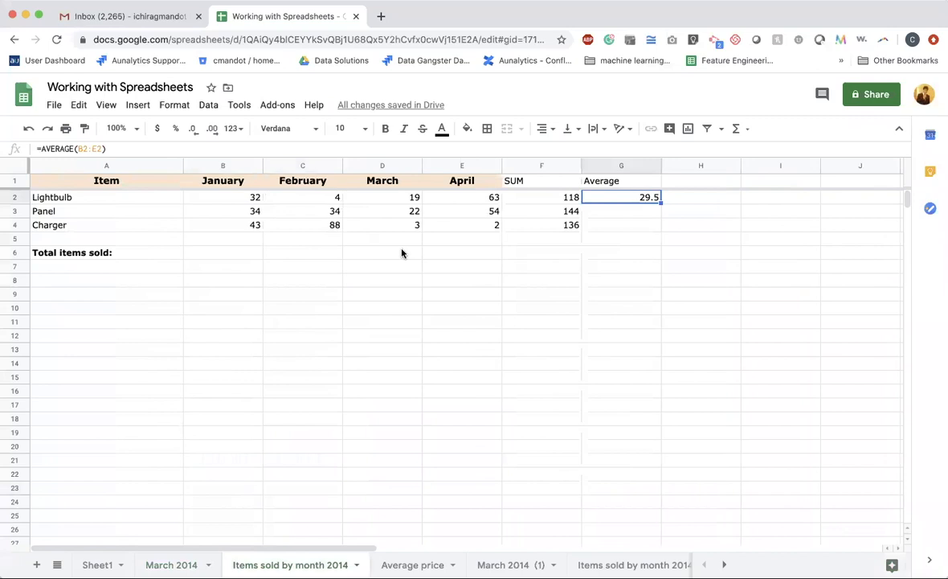
pyautogui.click(402, 252)
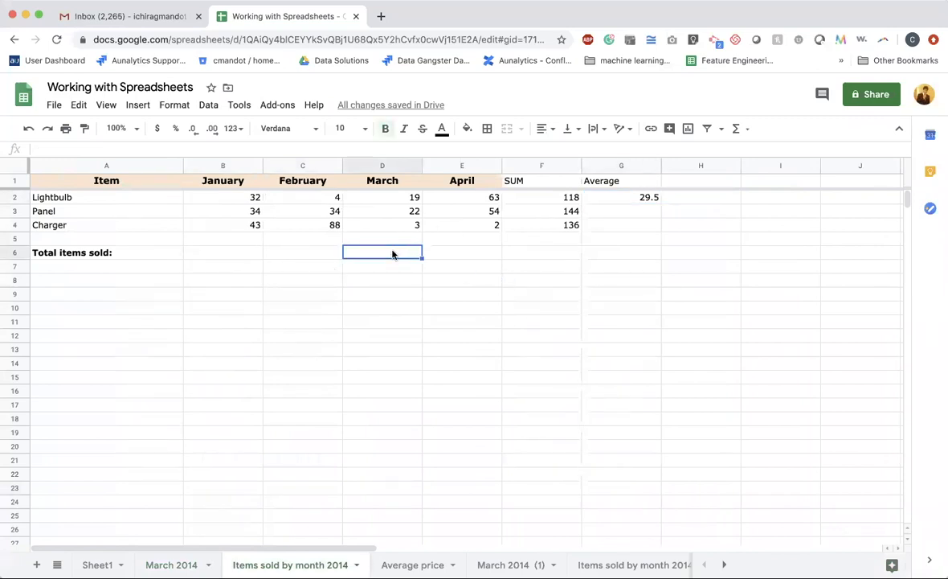
pyautogui.click(171, 565)
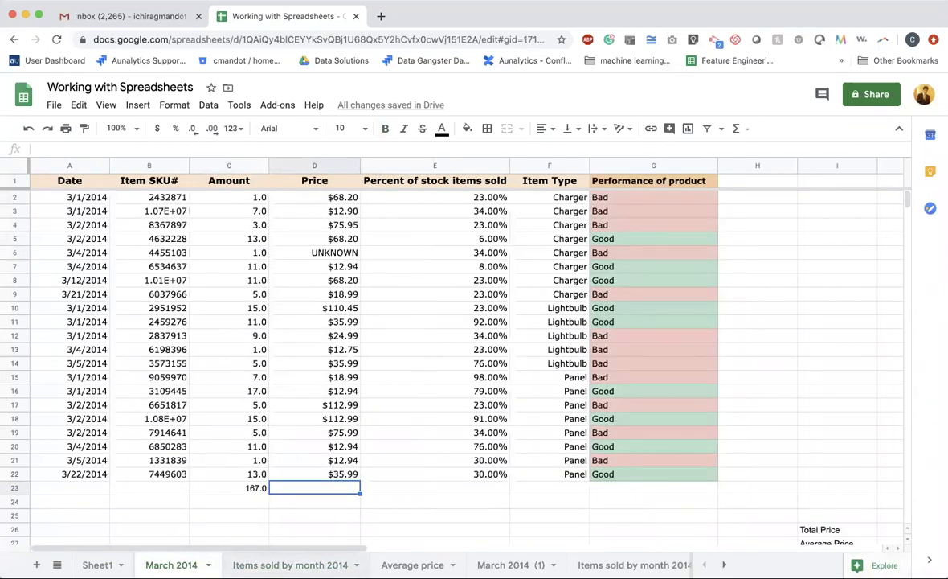
pyautogui.click(290, 565)
pyautogui.click(171, 565)
pyautogui.click(246, 488)
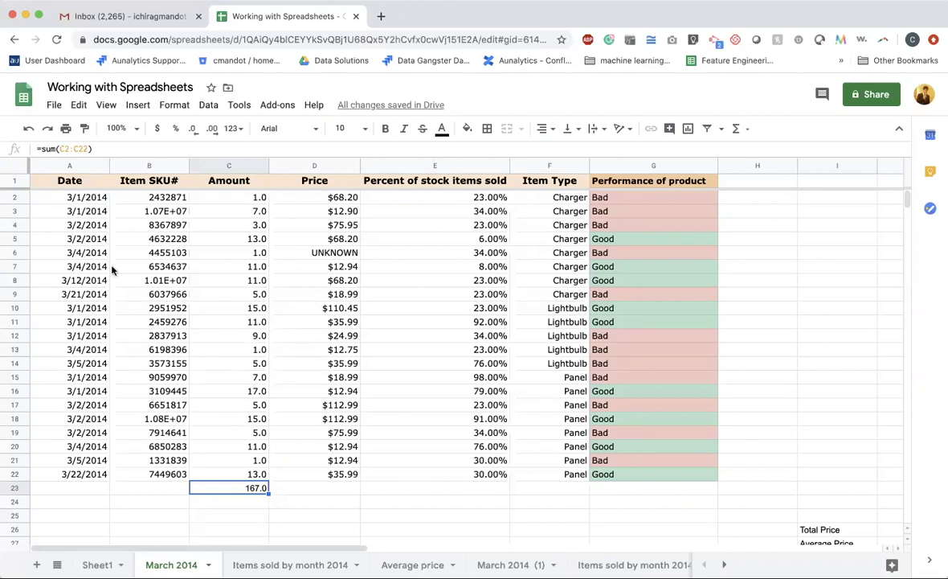
# Examine the dates in A2:A22 of March 2014, the calendar for the date in A2, and the Amount total in C23
pyautogui.moveTo(95, 201); pyautogui.dragTo(100, 474)
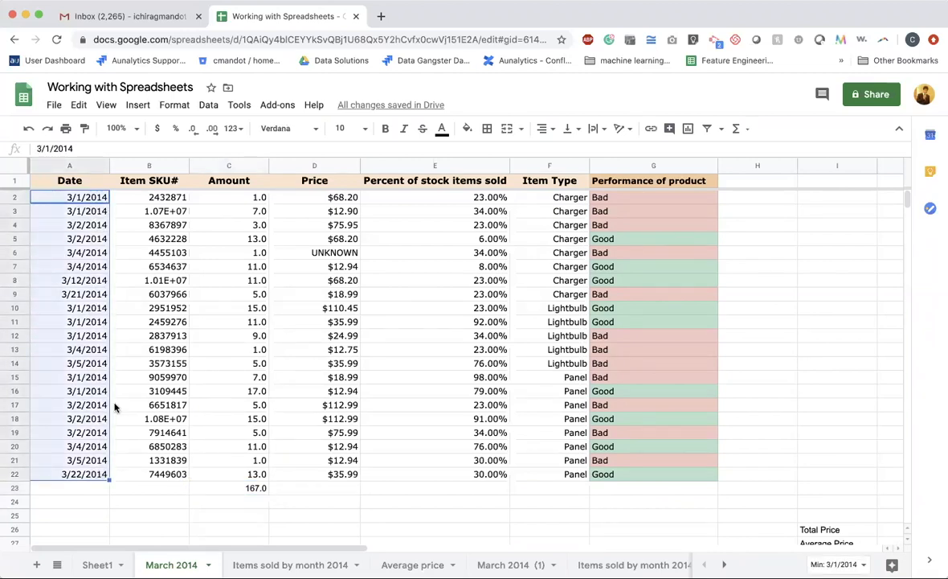
pyautogui.click(87, 210)
pyautogui.click(71, 199)
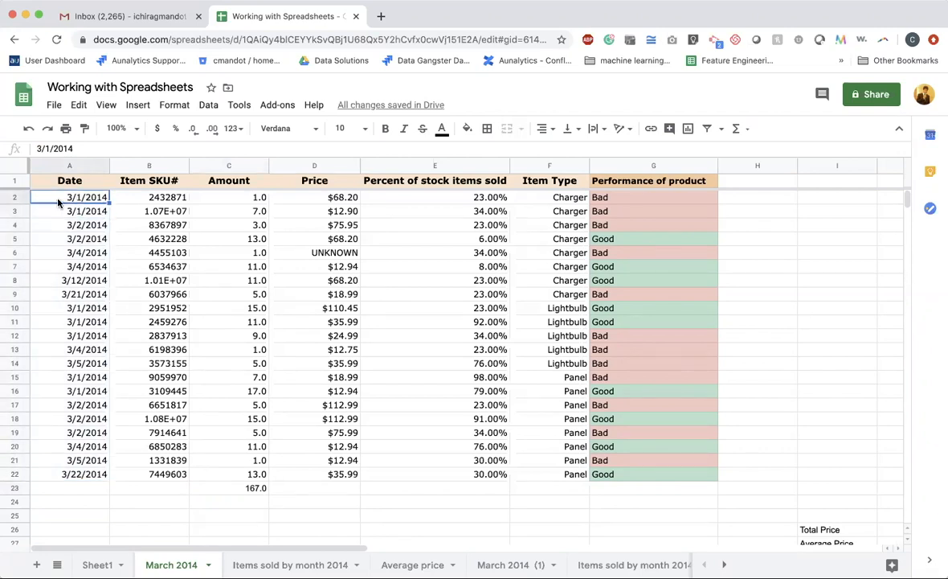
pyautogui.doubleClick(70, 202)
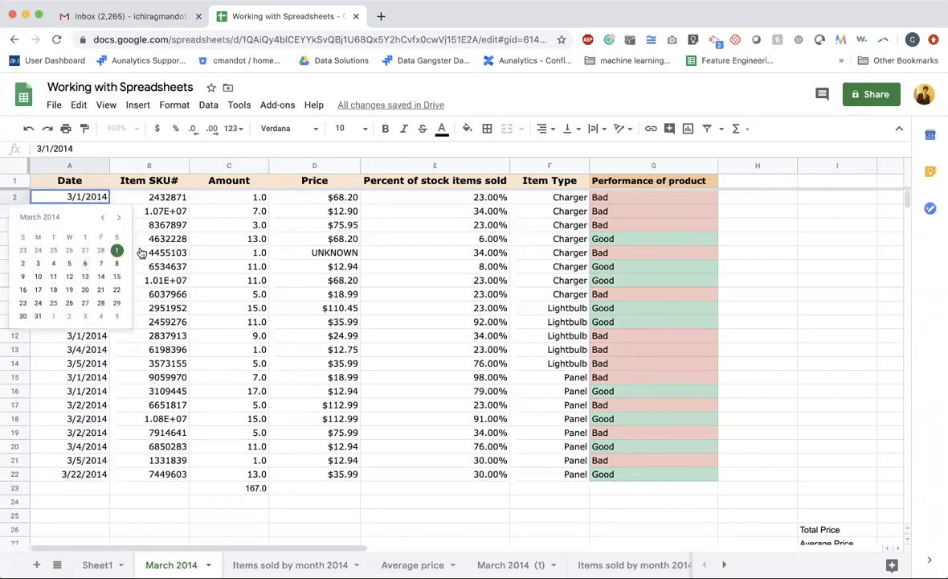
pyautogui.click(165, 237)
pyautogui.click(63, 200)
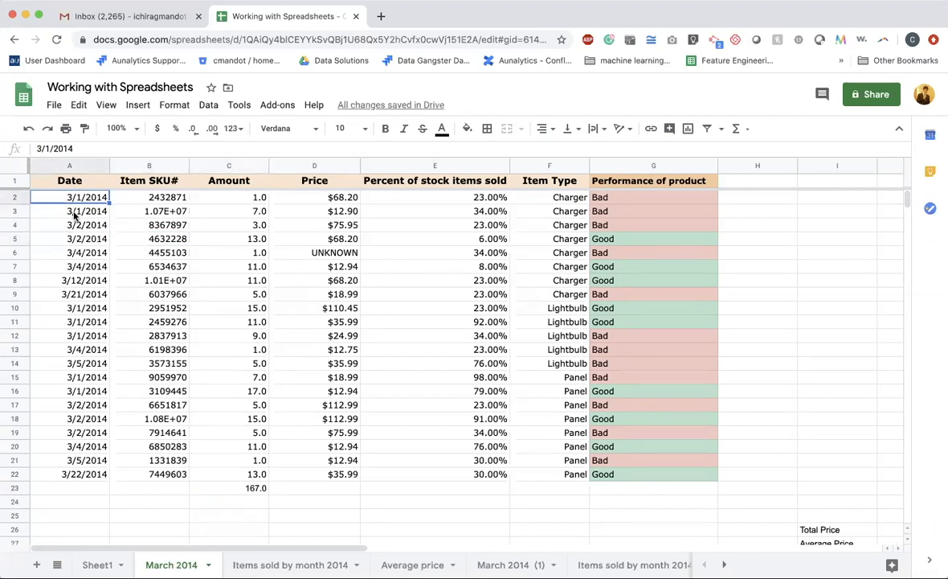
pyautogui.doubleClick(76, 196)
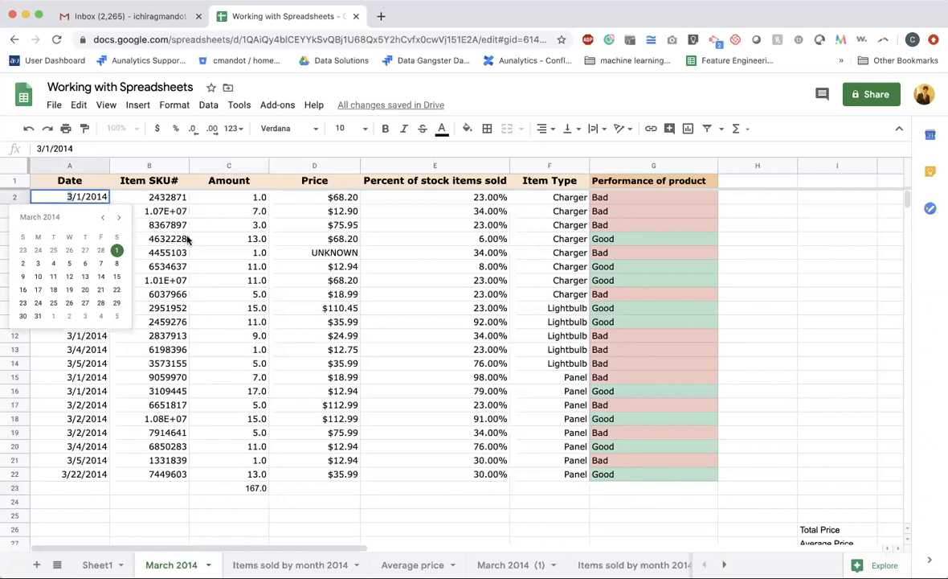
pyautogui.click(228, 264)
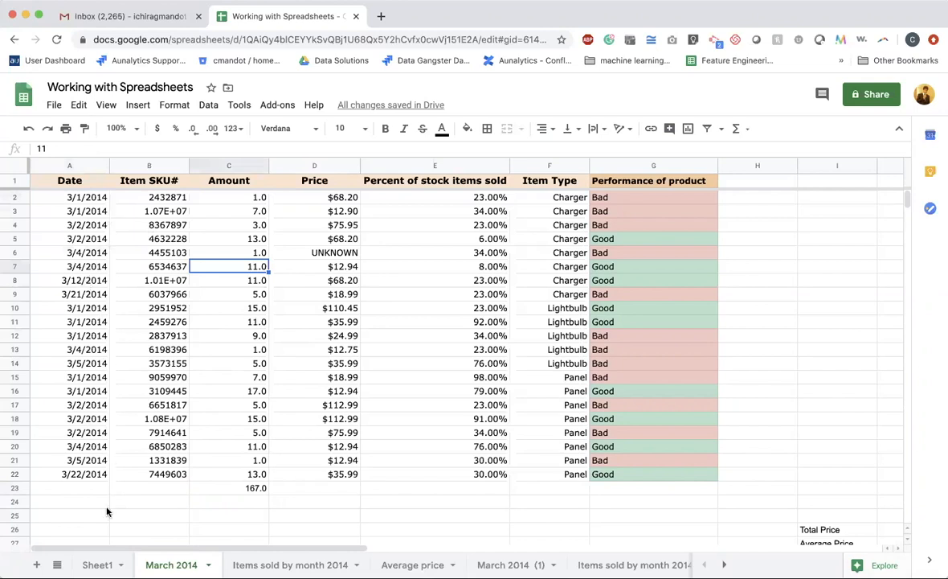
pyautogui.click(256, 488)
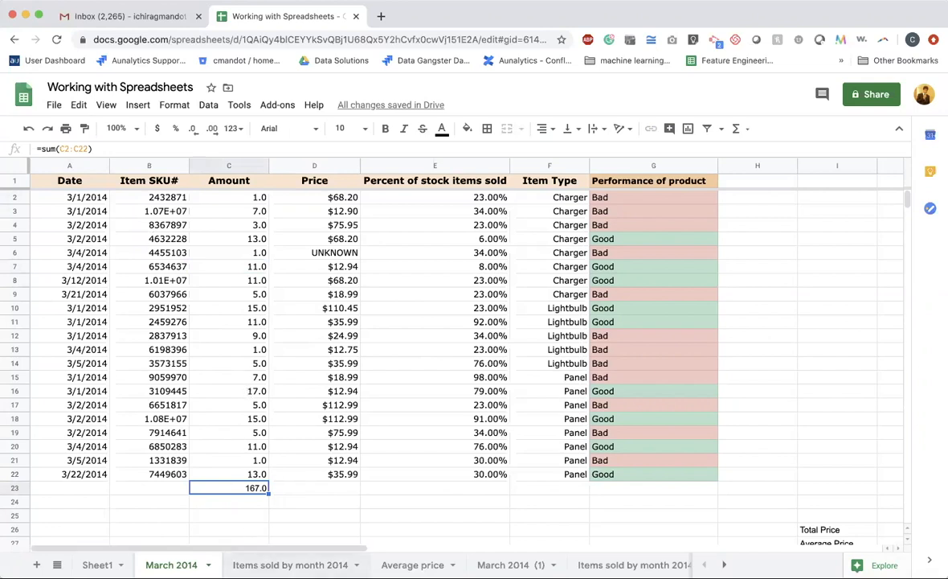
# Link the March total items sold in D6 of Items sold by month 2014 to the Amount total with ='March 2014'!C23
pyautogui.click(290, 564)
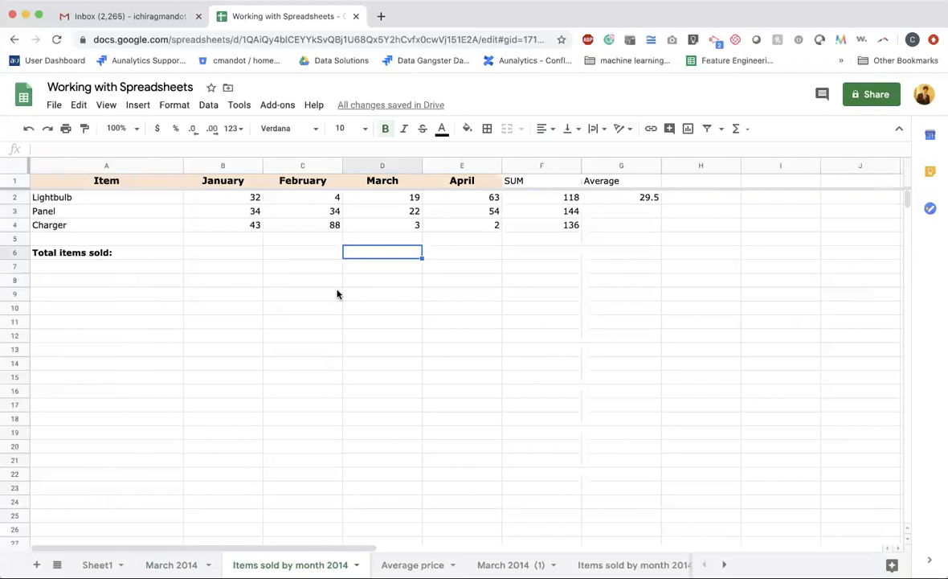
pyautogui.write('=')
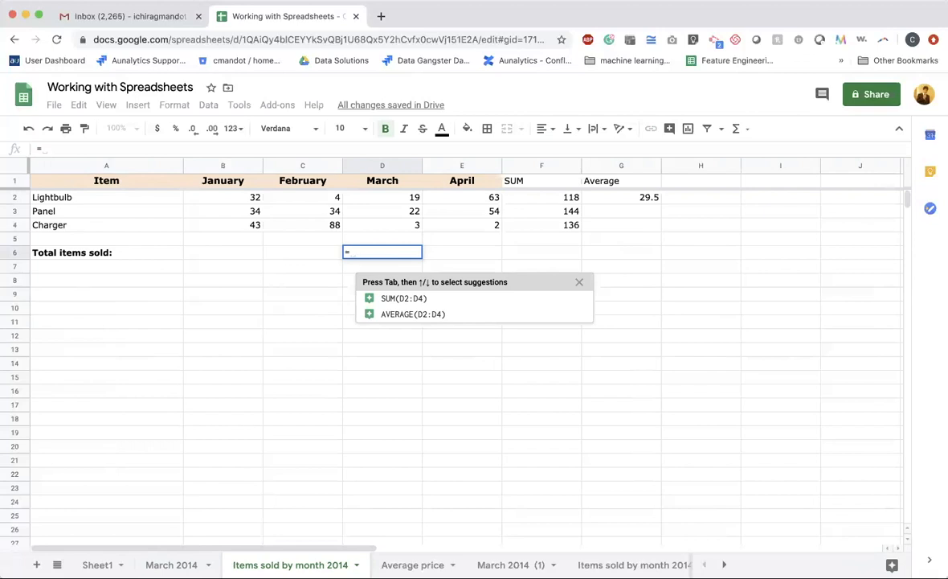
pyautogui.write('"')
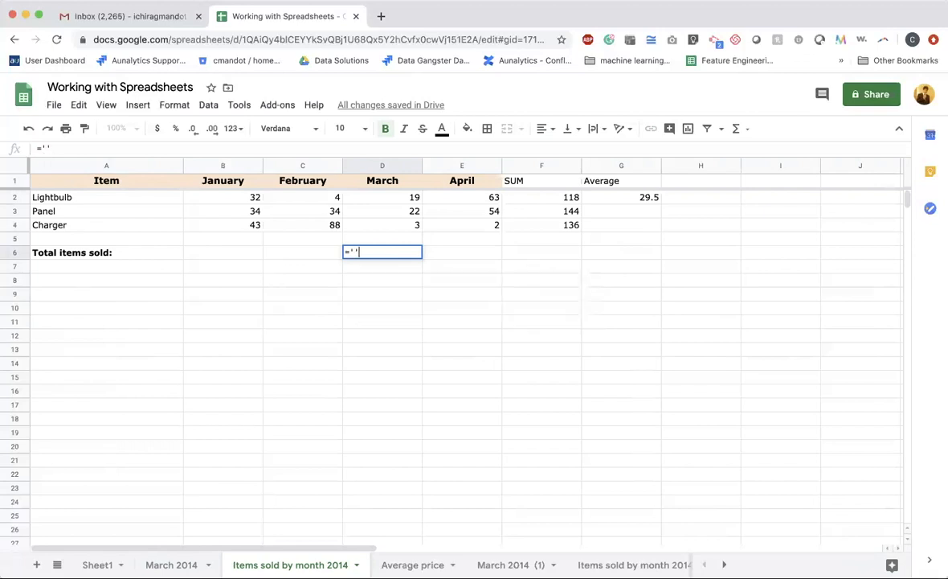
pyautogui.write('March 201')
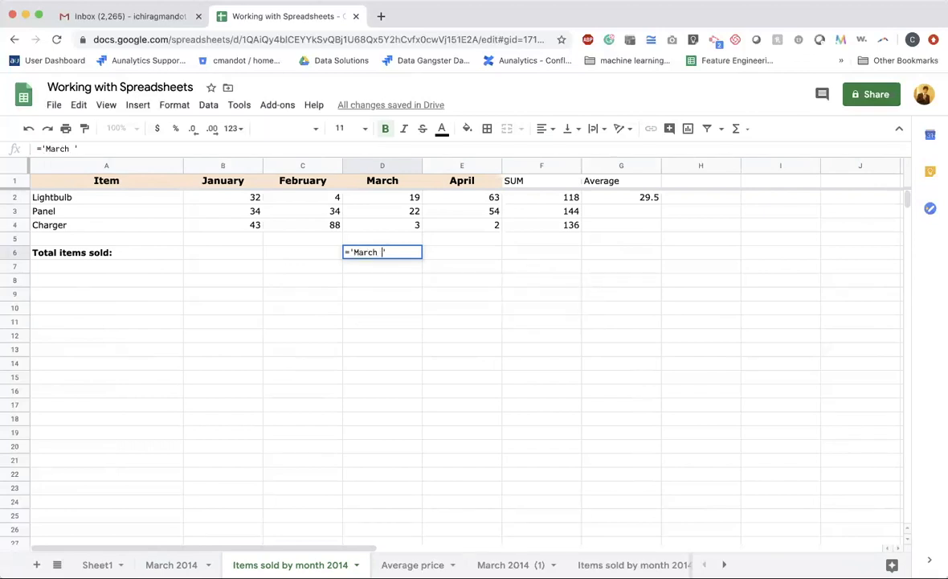
pyautogui.write('4!')
pyautogui.hotkey('ctrl', 'shift', 'pageup')
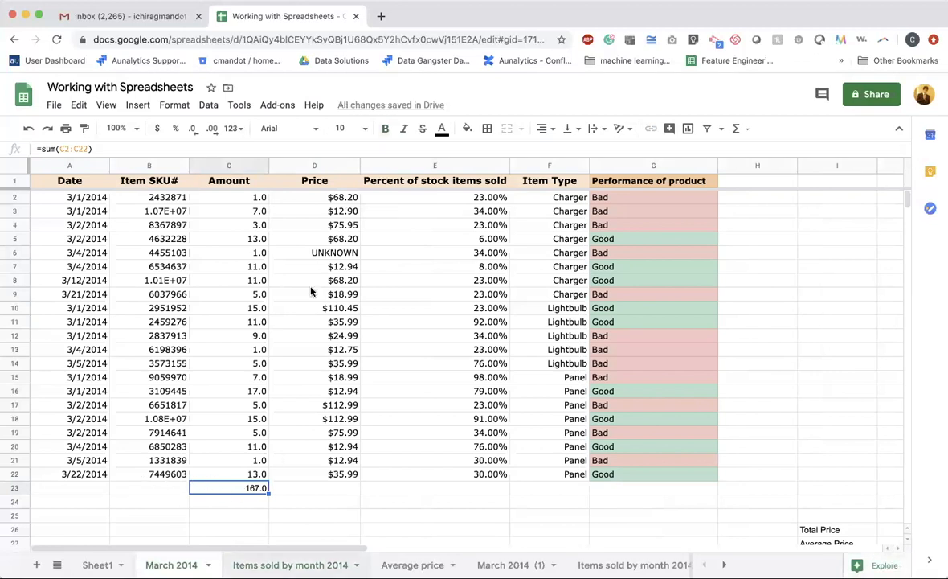
pyautogui.hotkey('ctrl', 'shift', 'pagedown')
pyautogui.doubleClick(414, 252)
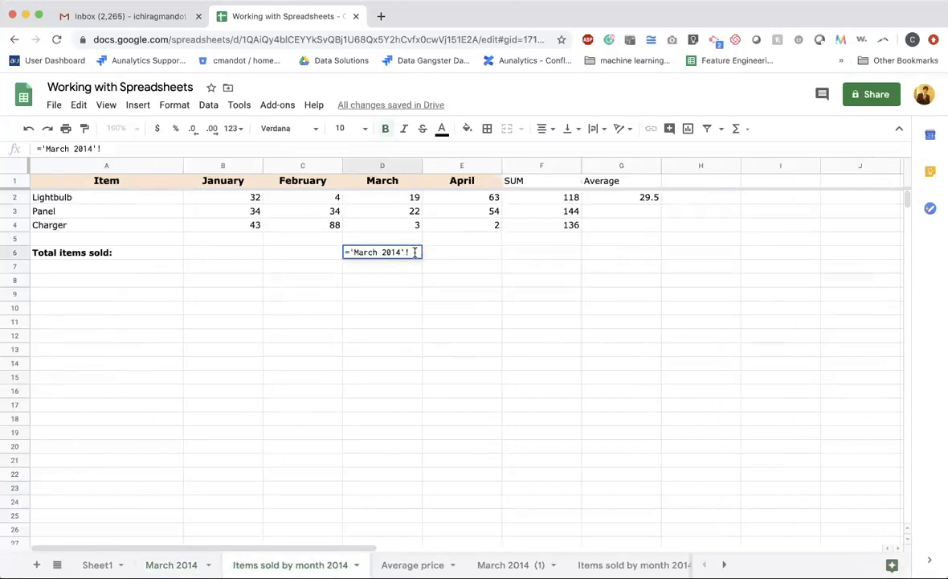
pyautogui.write('C23')
pyautogui.press('Return')
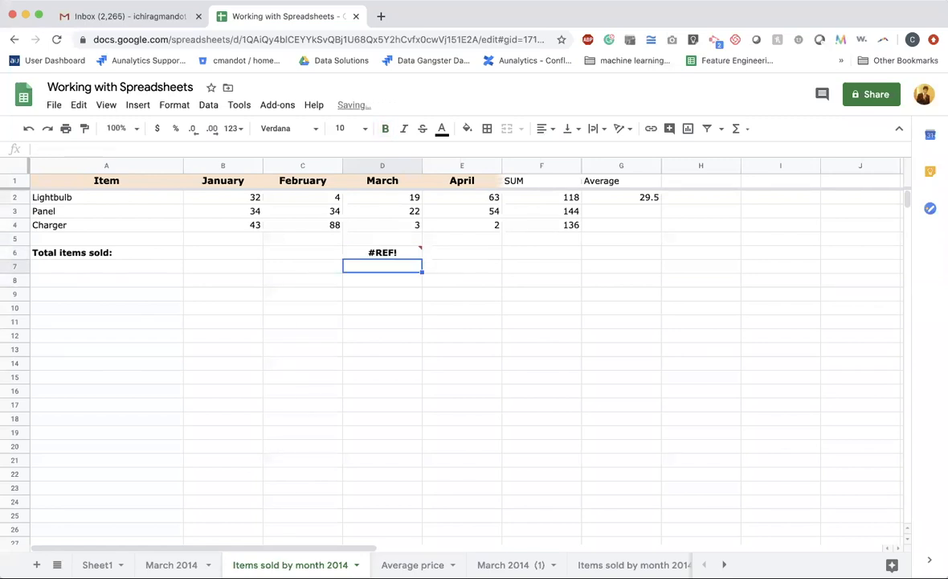
# Open the March total items sold formula in D6 for editing
pyautogui.doubleClick(382, 252)
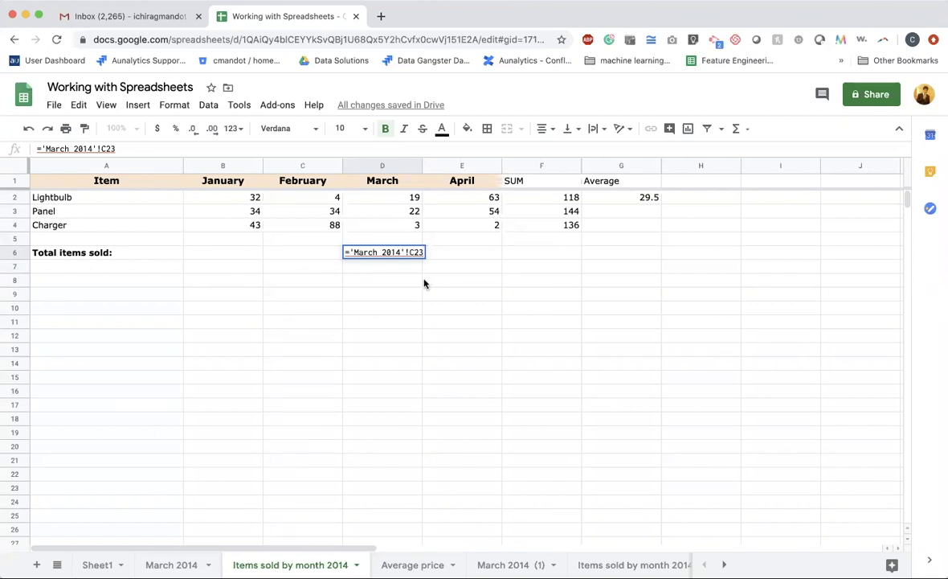
# Try to reference cell C23 of the March 2014 sheet in cell D6 with ='March 2014'!C23
pyautogui.click(406, 253)
pyautogui.click(391, 252)
pyautogui.press('Left')
pyautogui.press('Left')
pyautogui.press('Left')
pyautogui.press('Left')
pyautogui.press('Left')
pyautogui.press('Left')
pyautogui.press('Right')
pyautogui.press('Right')
pyautogui.press('Right')
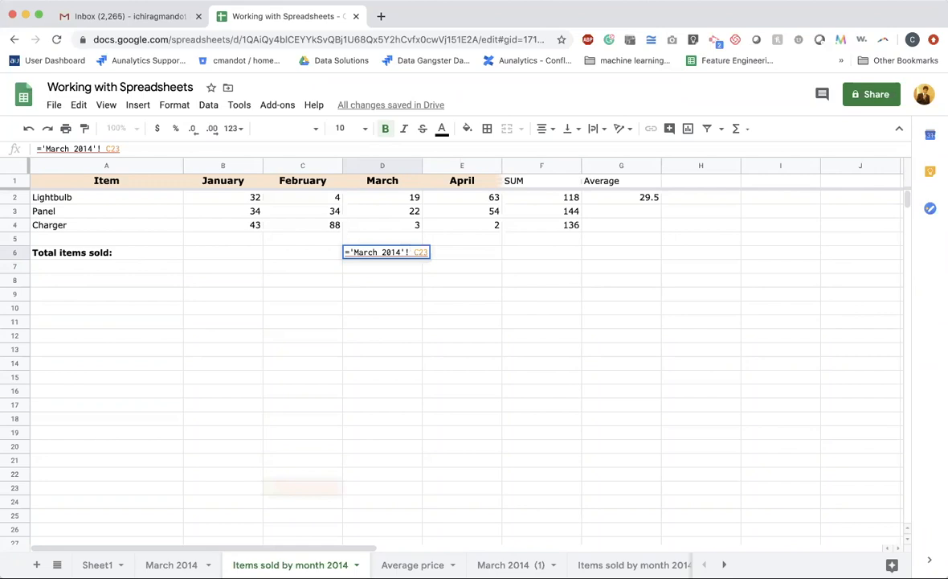
pyautogui.press('Return')
pyautogui.press('Up')
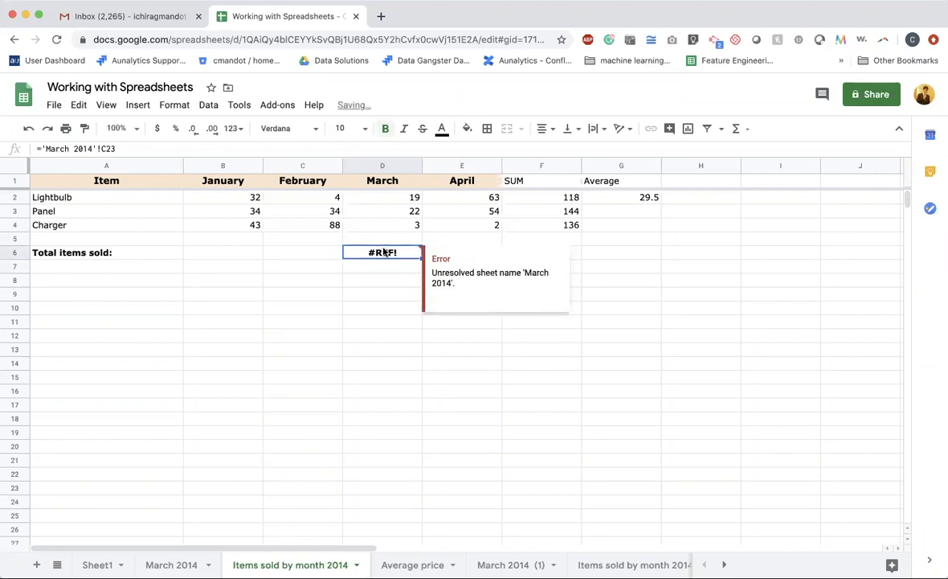
# Reopen the formula in cell D6 and delete all of it
pyautogui.doubleClick(386, 254)
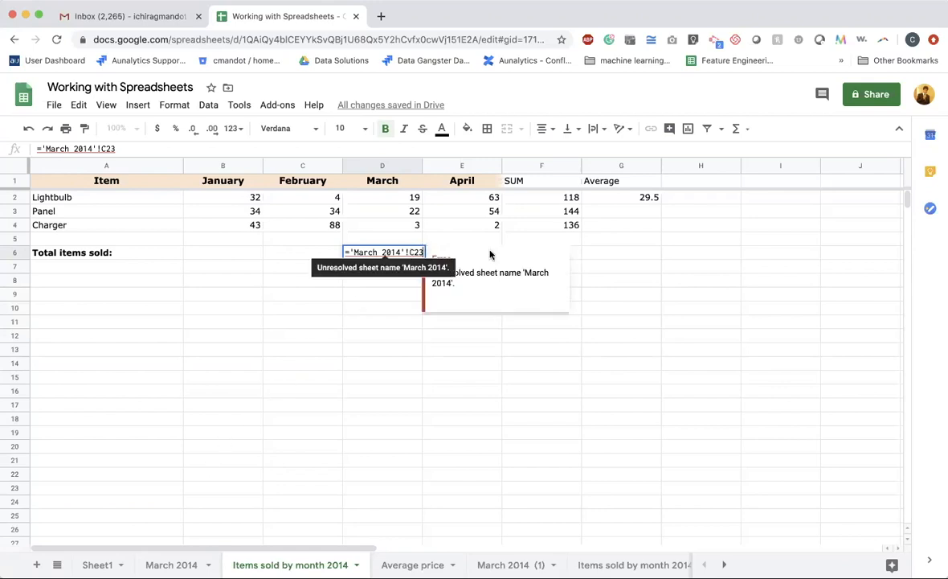
pyautogui.click(395, 252)
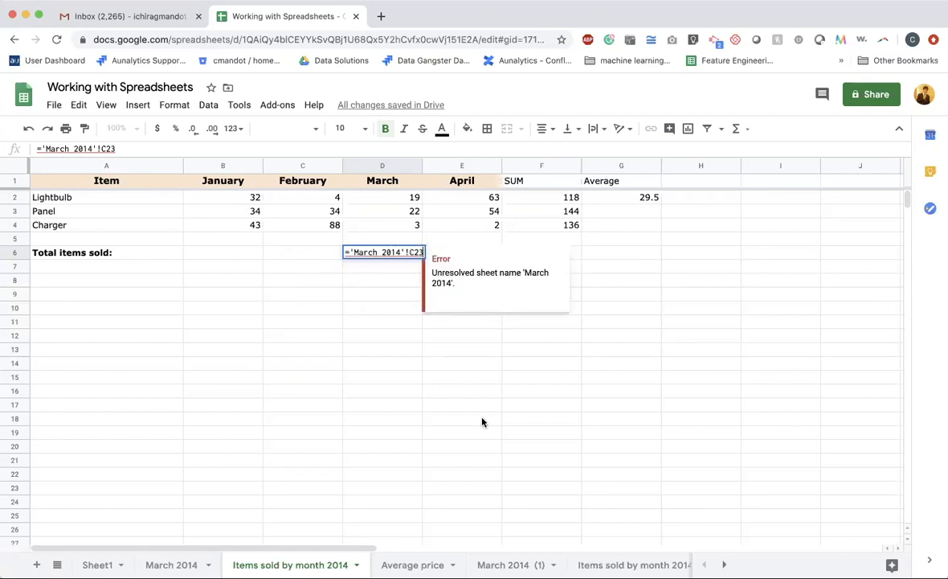
pyautogui.press('BackSpace')
pyautogui.press('BackSpace')
pyautogui.press('BackSpace')
pyautogui.press('BackSpace')
pyautogui.press('BackSpace')
pyautogui.press('BackSpace')
pyautogui.press('BackSpace')
pyautogui.press('BackSpace')
pyautogui.press('BackSpace')
pyautogui.press('BackSpace')
pyautogui.press('BackSpace')
pyautogui.press('BackSpace')
pyautogui.press('BackSpace')
pyautogui.press('BackSpace')
pyautogui.press('BackSpace')
pyautogui.press('BackSpace')
pyautogui.press('BackSpace')
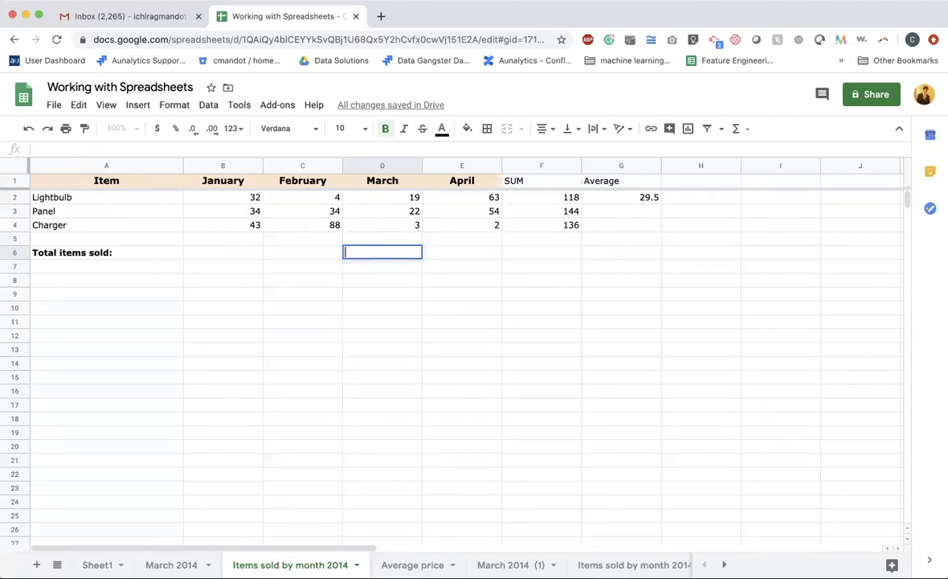
# Enter the sheet reference =`March 2014`!C23 in cell D8, with backticks around the sheet name
pyautogui.click(379, 280)
pyautogui.write('=m')
pyautogui.press('BackSpace')
pyautogui.write("'March")
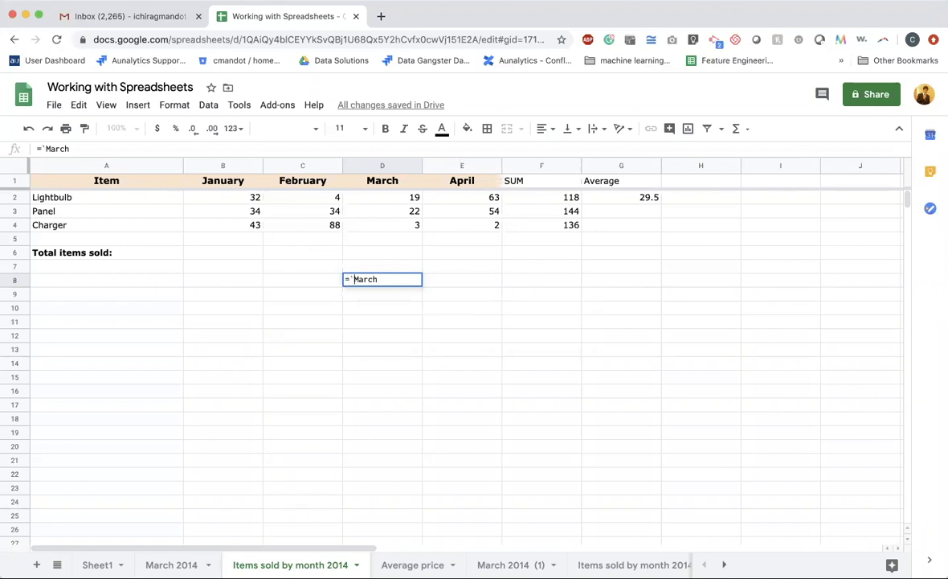
pyautogui.write("2014'!C23")
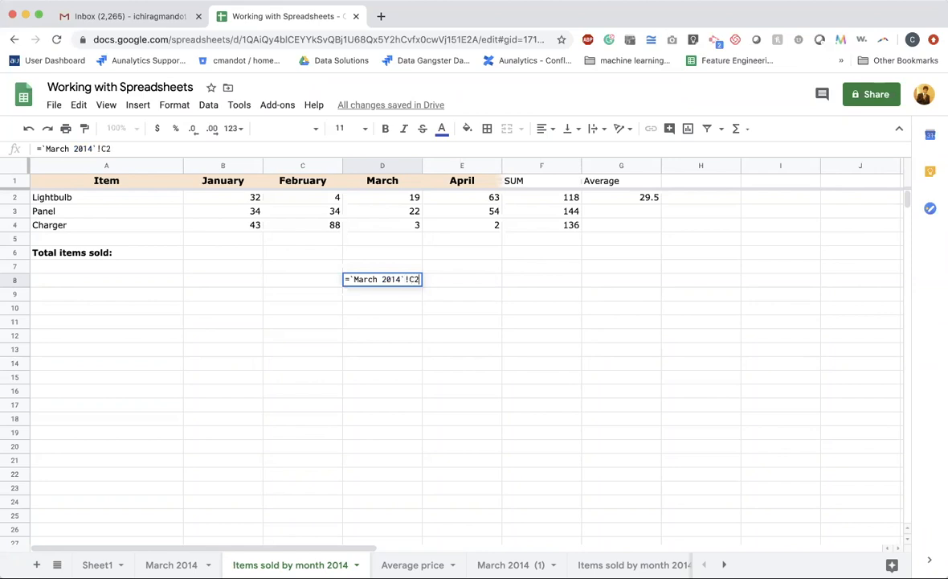
# Try double quotes around the sheet name in D8, making the formula ="March 2014"!C23, and reopen it for checking
pyautogui.press('Left')
pyautogui.press('BackSpace')
pyautogui.write('"')
pyautogui.press('Left')
pyautogui.press('Left')
pyautogui.press('Left')
pyautogui.press('Left')
pyautogui.press('Left')
pyautogui.press('Left')
pyautogui.press('Left')
pyautogui.press('Left')
pyautogui.press('Left')
pyautogui.press('Left')
pyautogui.press('Left')
pyautogui.press('BackSpace')
pyautogui.write('"')
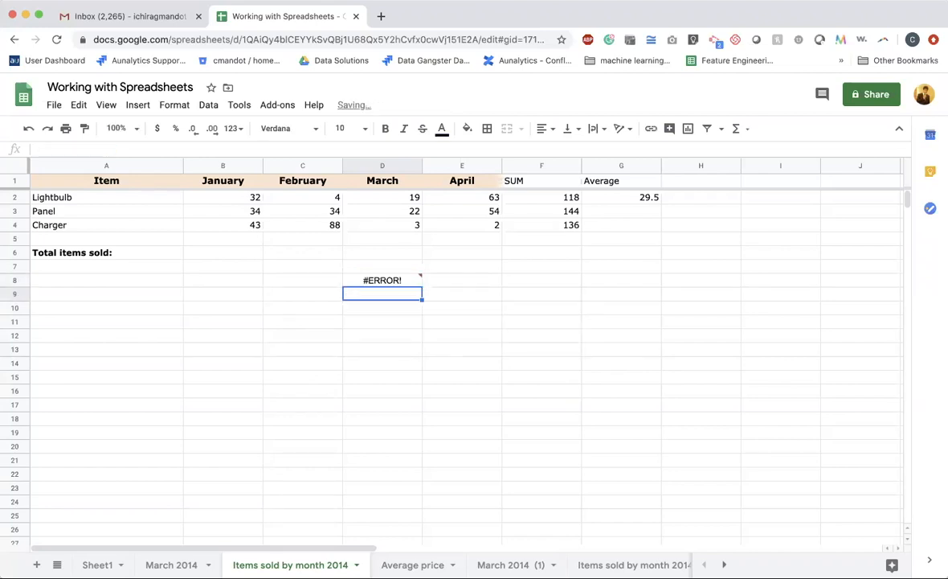
pyautogui.press('Up')
pyautogui.doubleClick(401, 280)
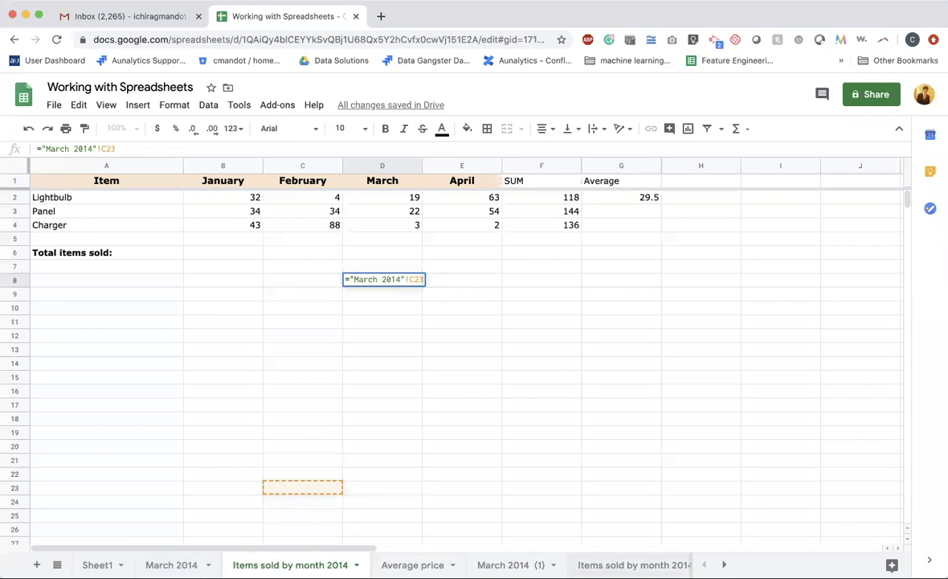
# Delete the duplicate sheet March 2014 (1)
pyautogui.click(506, 564)
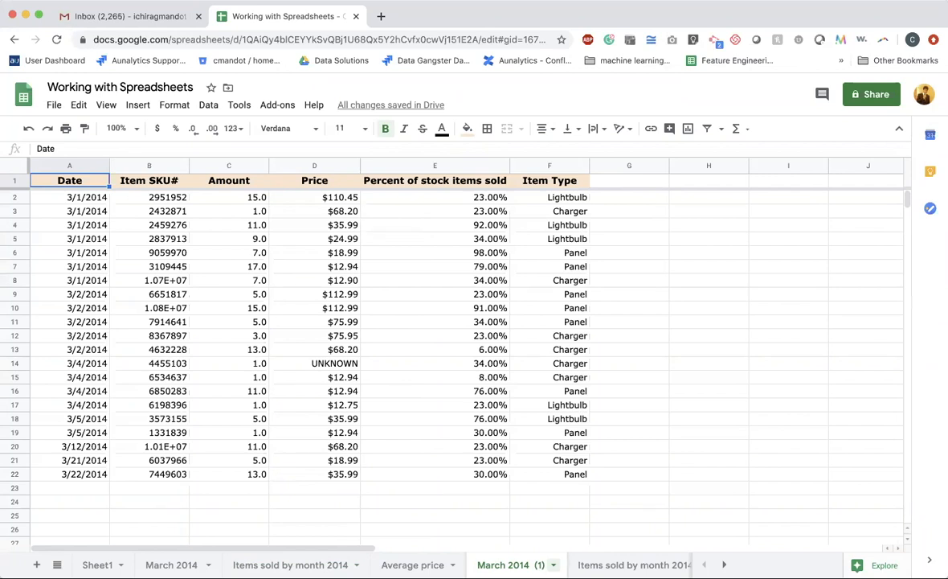
pyautogui.click(553, 564)
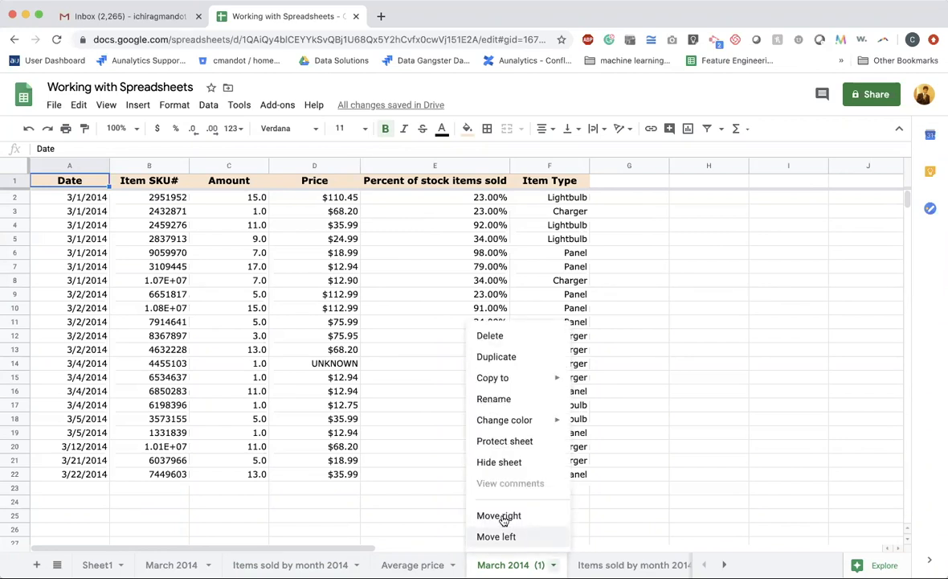
pyautogui.click(514, 335)
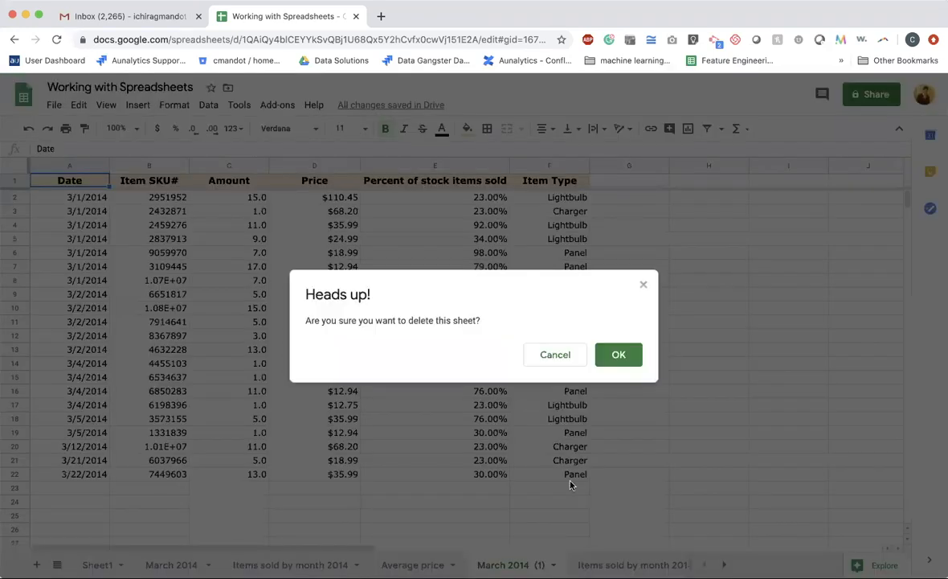
pyautogui.click(617, 354)
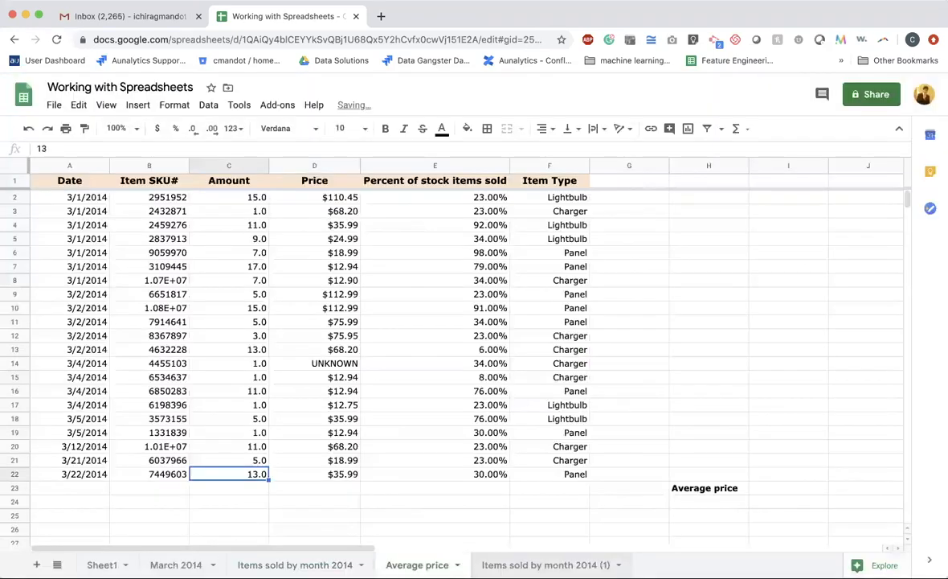
# Delete the duplicate sheet Items sold by month 2014 (1)
pyautogui.click(555, 565)
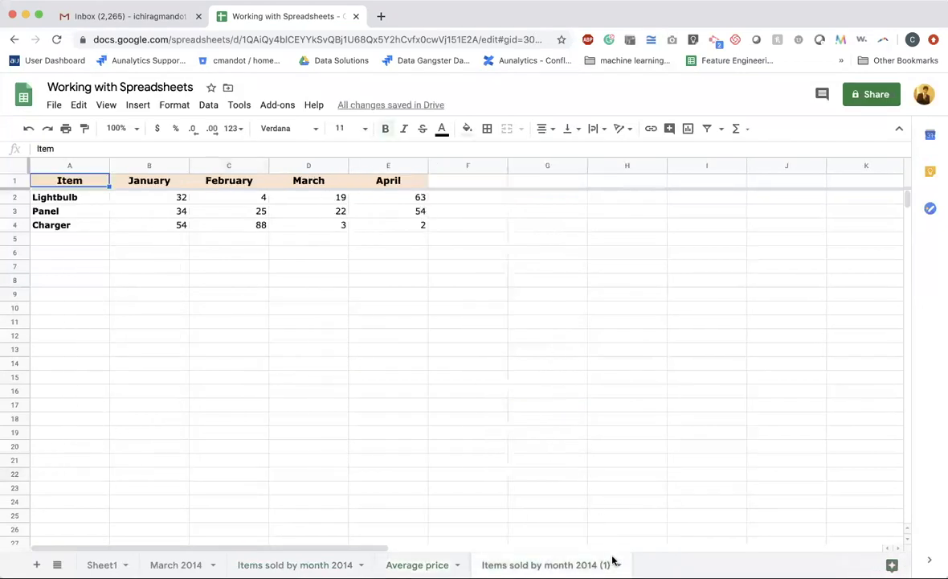
pyautogui.click(615, 563)
pyautogui.click(501, 336)
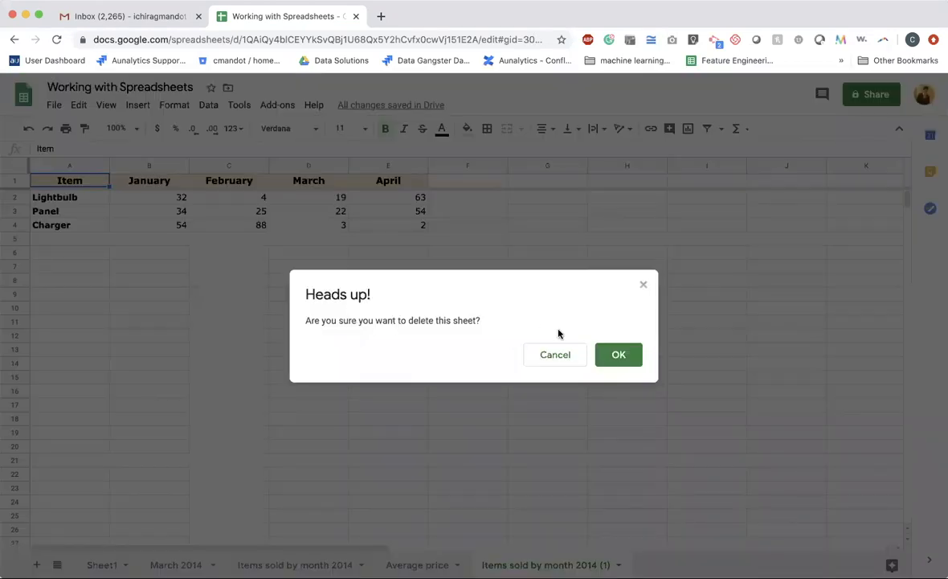
pyautogui.click(617, 355)
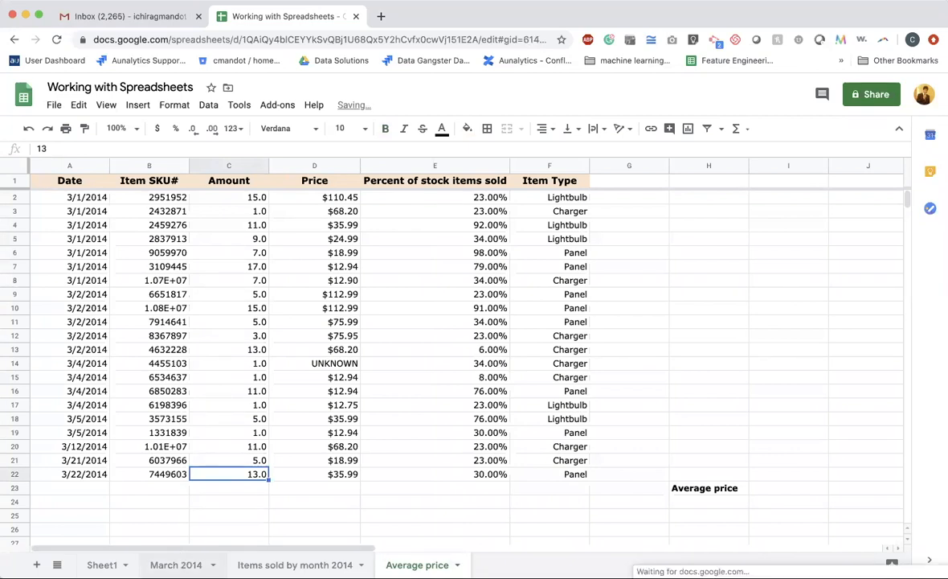
# On the Items sold by month 2014 sheet, change the D8 formula to ='March 2014'!C23 with single quotes
pyautogui.hotkey('alt', 'Up')
pyautogui.hotkey('alt', 'Up')
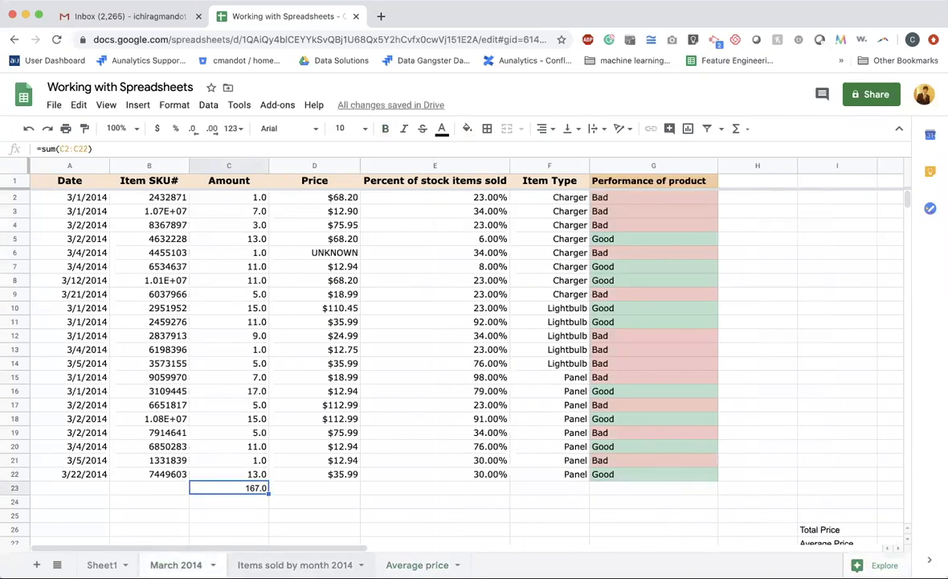
pyautogui.hotkey('alt', 'Down')
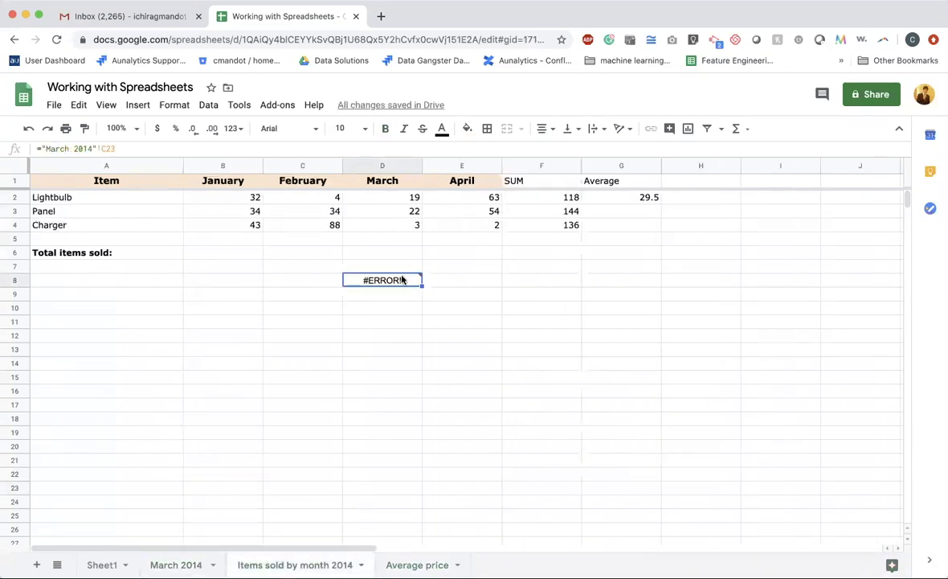
pyautogui.doubleClick(399, 278)
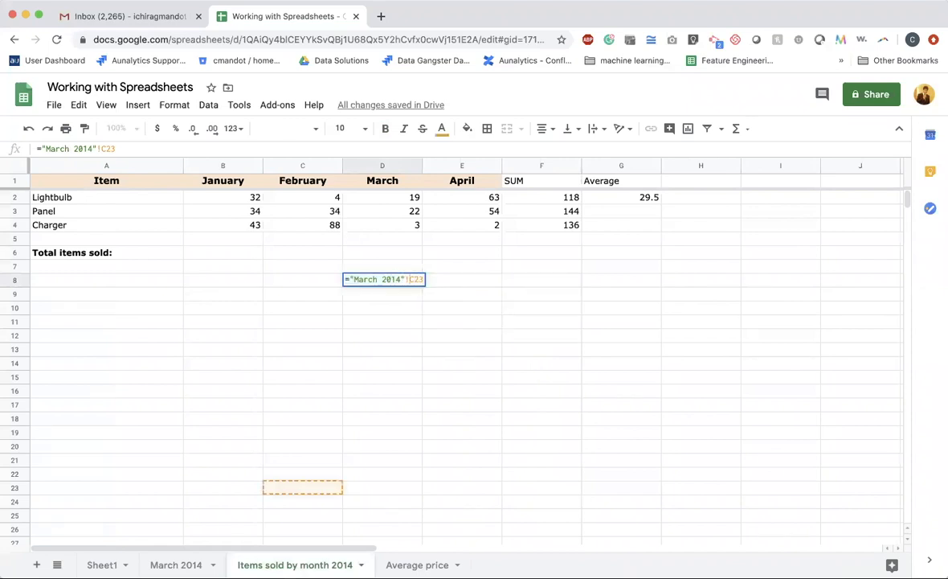
pyautogui.press('Delete')
pyautogui.write("'")
pyautogui.press('Left')
pyautogui.press('Left')
pyautogui.press('Left')
pyautogui.press('Left')
pyautogui.press('Left')
pyautogui.press('Left')
pyautogui.press('Left')
pyautogui.press('BackSpace')
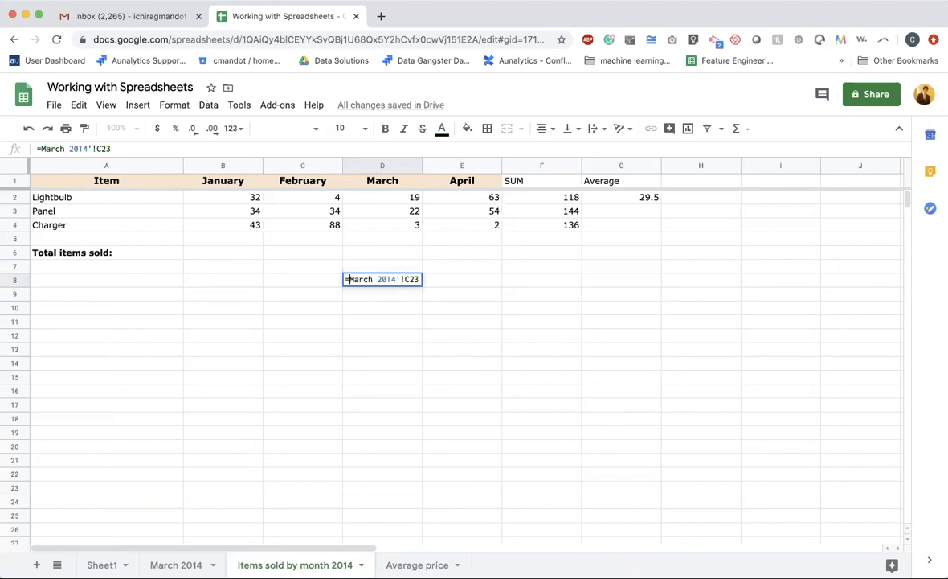
pyautogui.write("'")
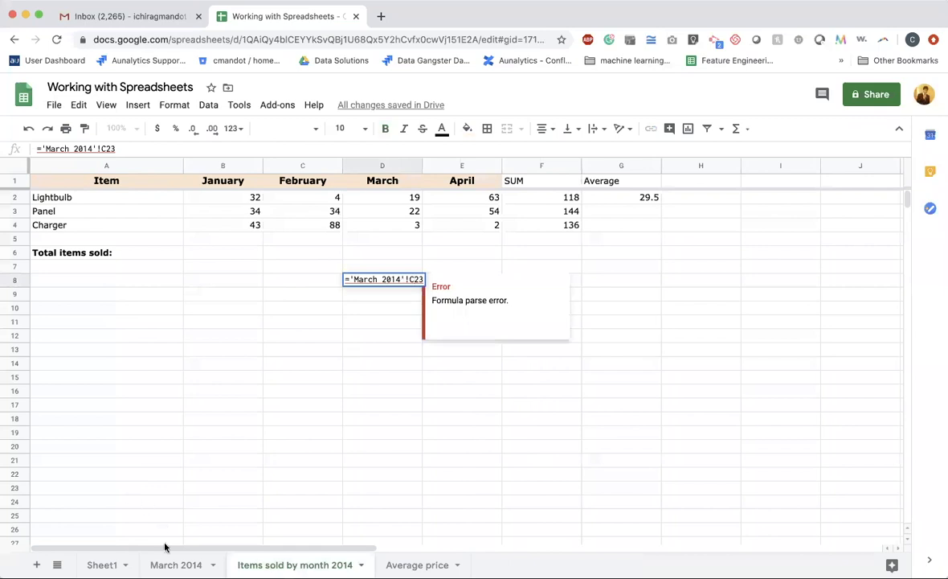
# Rename the March 2014 sheet to Test
pyautogui.doubleClick(176, 564)
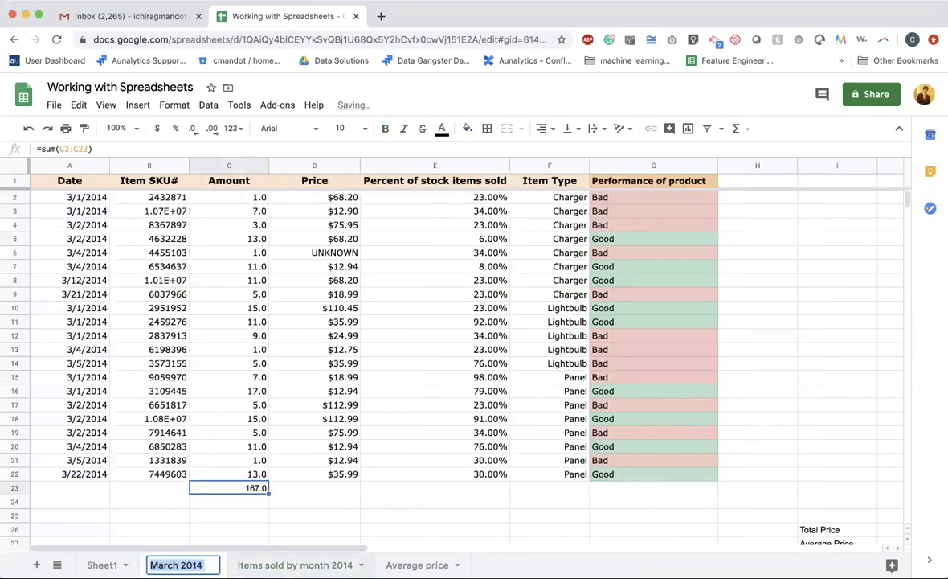
pyautogui.write('Test')
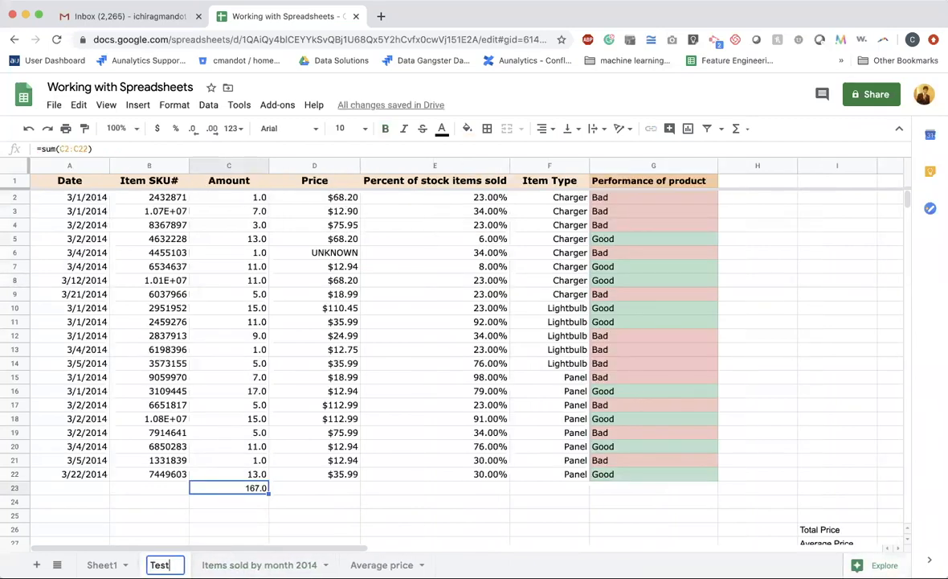
pyautogui.press('Return')
# On the Items sold by month 2014 sheet, change the D8 formula to ='Test'!C23
pyautogui.click(273, 564)
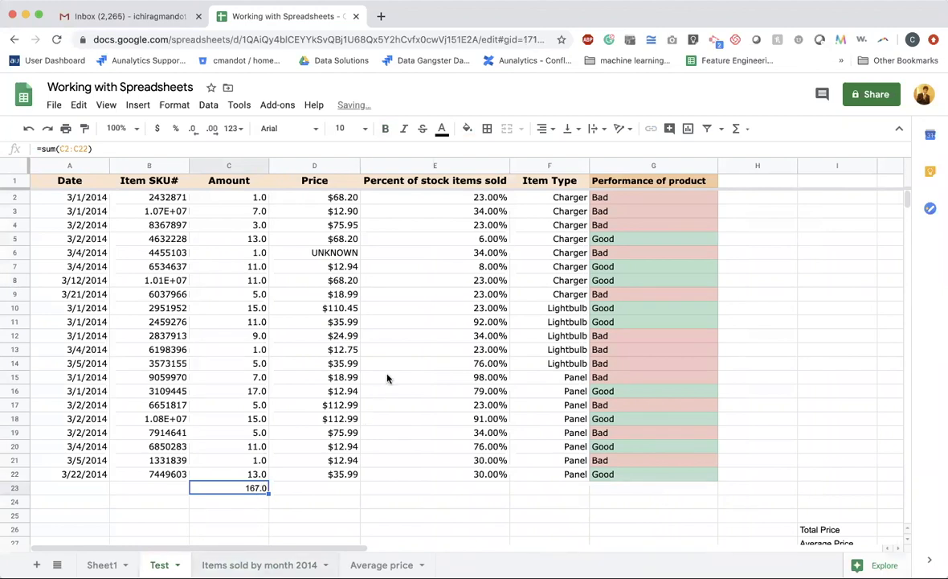
pyautogui.doubleClick(384, 283)
pyautogui.press('Left')
pyautogui.press('Left')
pyautogui.press('Left')
pyautogui.press('BackSpace')
pyautogui.press('BackSpace')
pyautogui.press('BackSpace')
pyautogui.press('BackSpace')
pyautogui.press('BackSpace')
pyautogui.press('BackSpace')
pyautogui.press('BackSpace')
pyautogui.press('BackSpace')
pyautogui.press('BackSpace')
pyautogui.press('BackSpace')
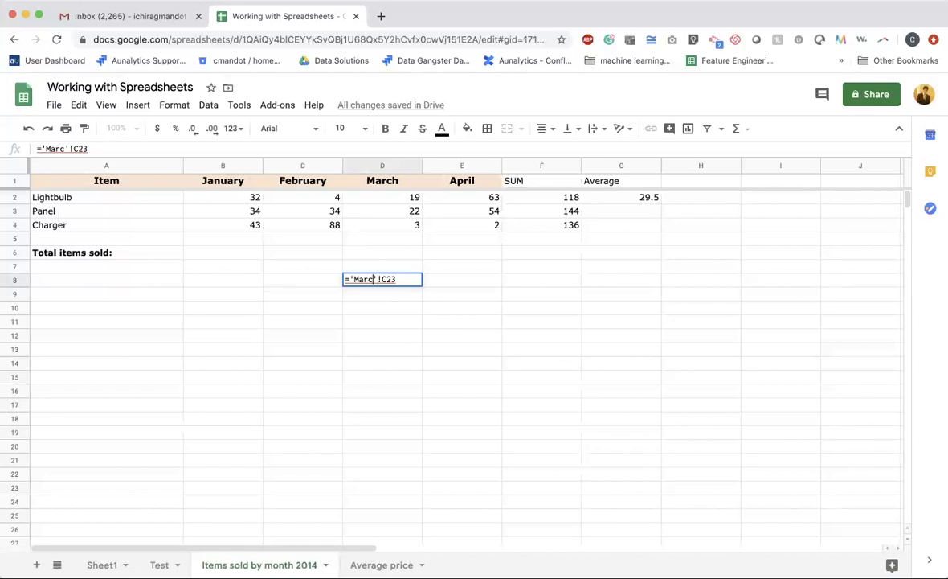
pyautogui.write('Test')
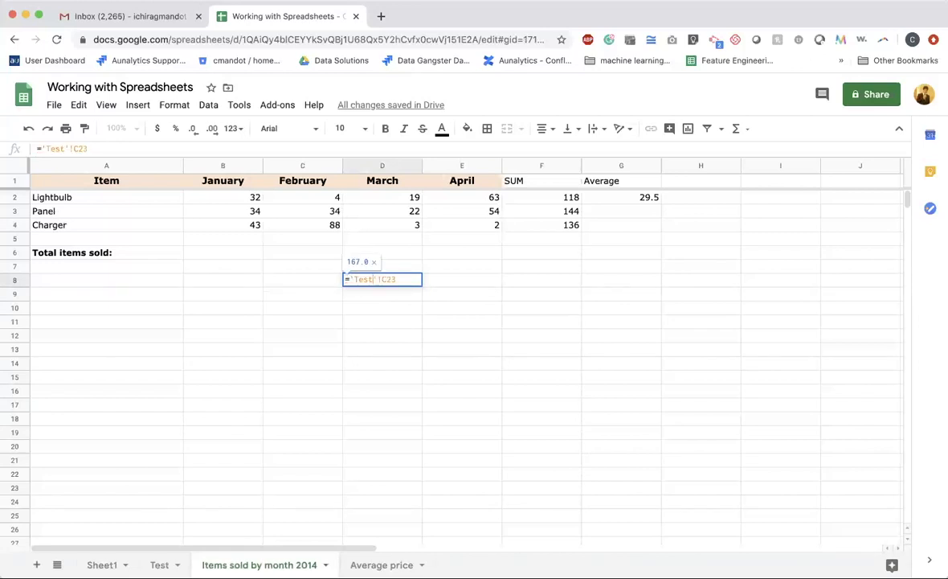
pyautogui.press('Return')
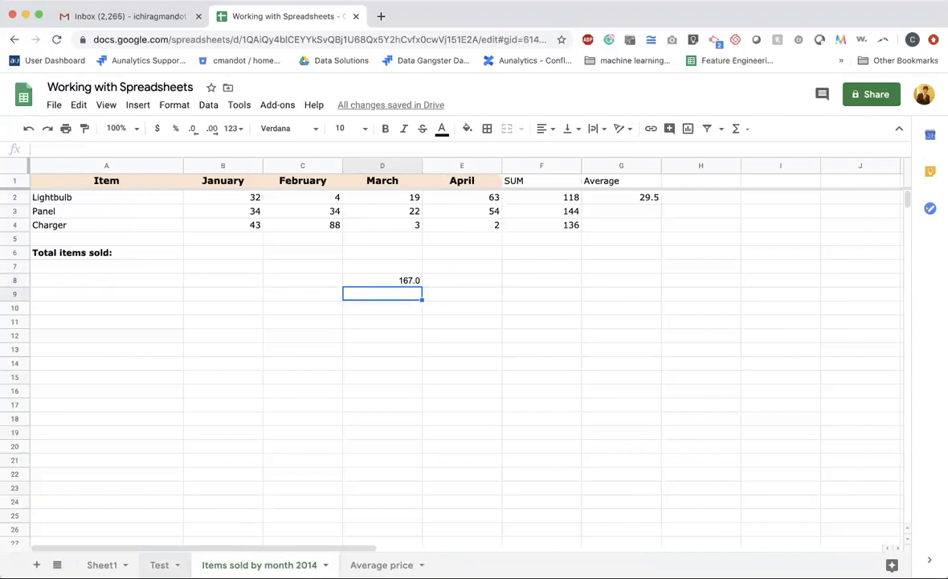
# Rename the Test sheet to March2014, without a space
pyautogui.doubleClick(159, 564)
pyautogui.write('March')
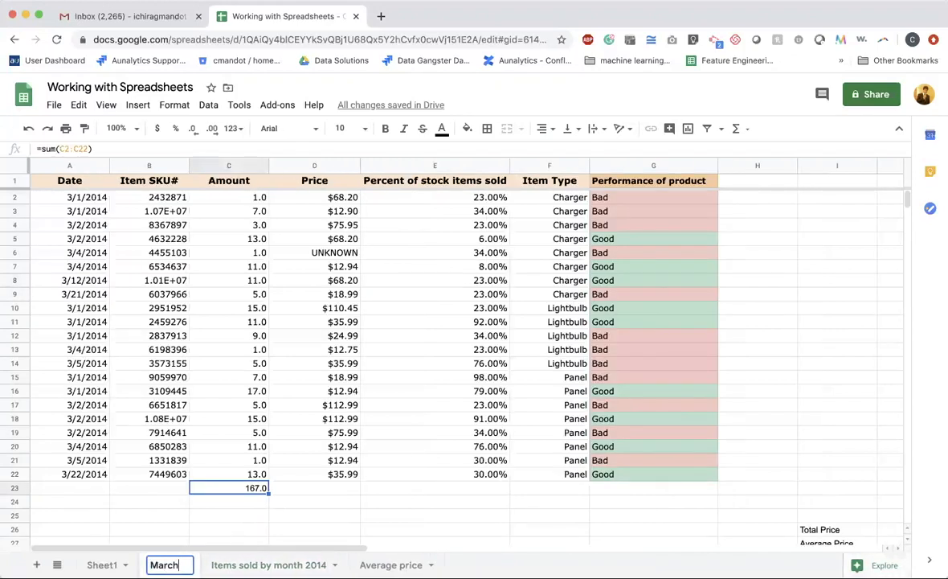
pyautogui.write('2014')
pyautogui.press('Return')
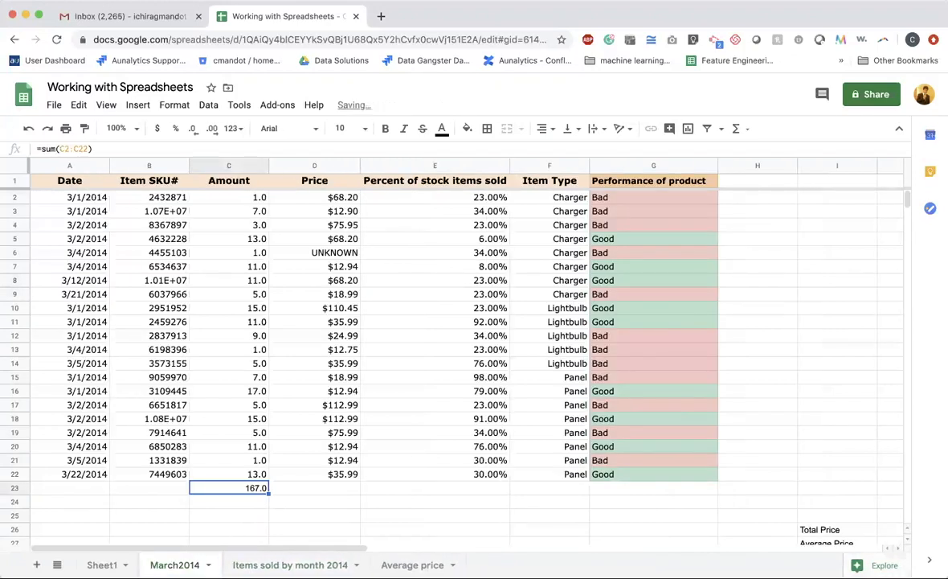
# Inspect how the sheet name appears in the D8 formula on the Items sold by month 2014 sheet
pyautogui.hotkey('alt', 'Down')
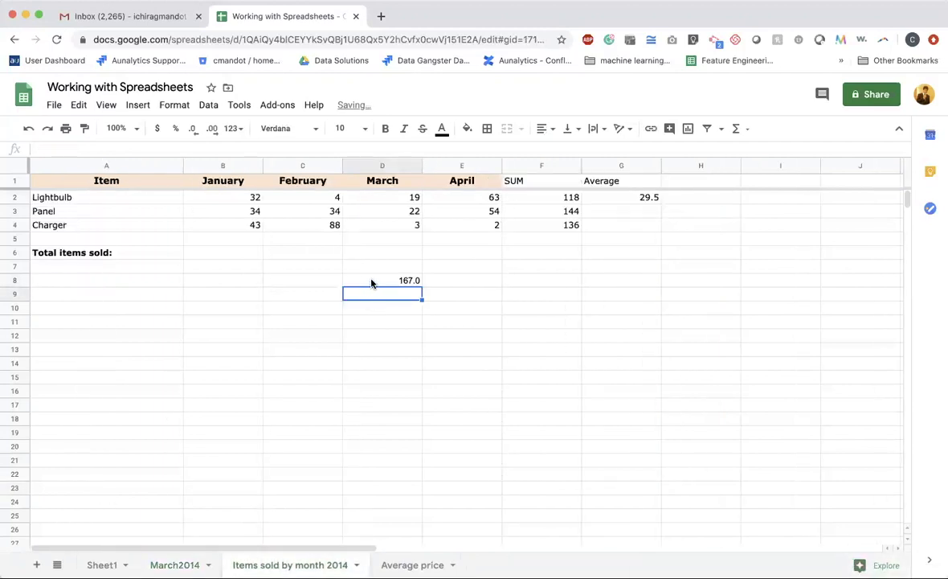
pyautogui.doubleClick(372, 280)
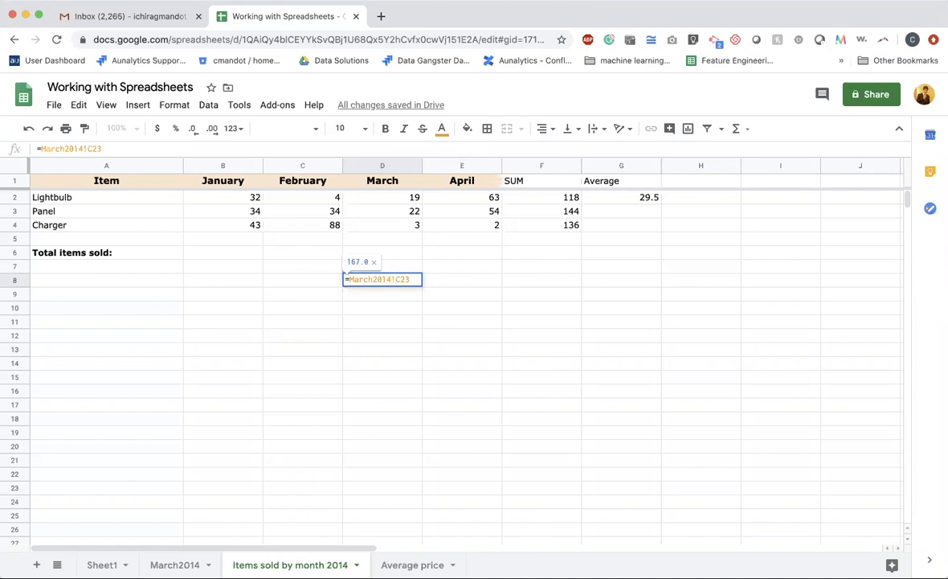
pyautogui.press('Return')
pyautogui.press('Up')
pyautogui.press('Return')
pyautogui.press('Return')
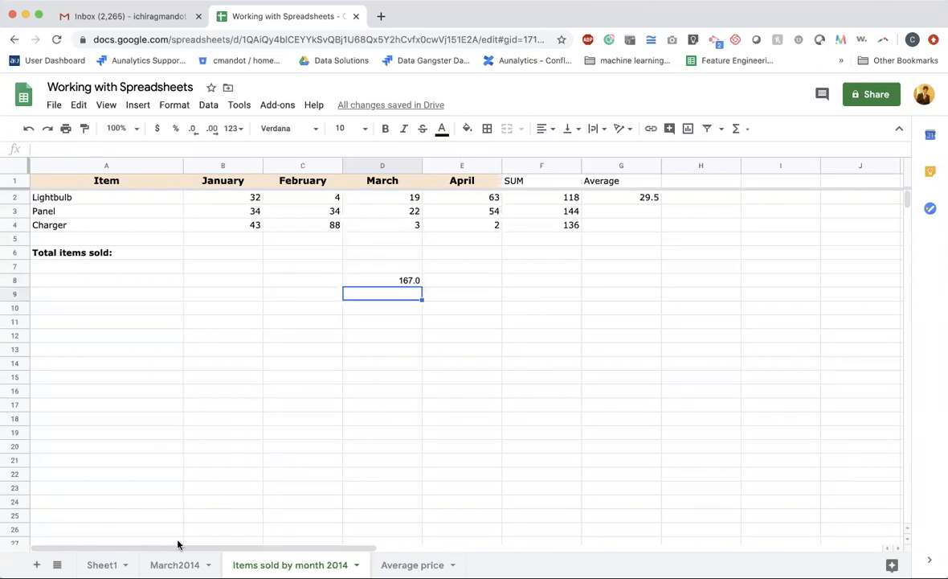
# Rename the March2014 sheet to March 2014 and check the formula in D8 on the Items sold by month 2014 sheet
pyautogui.doubleClick(174, 564)
pyautogui.write('March 2014')
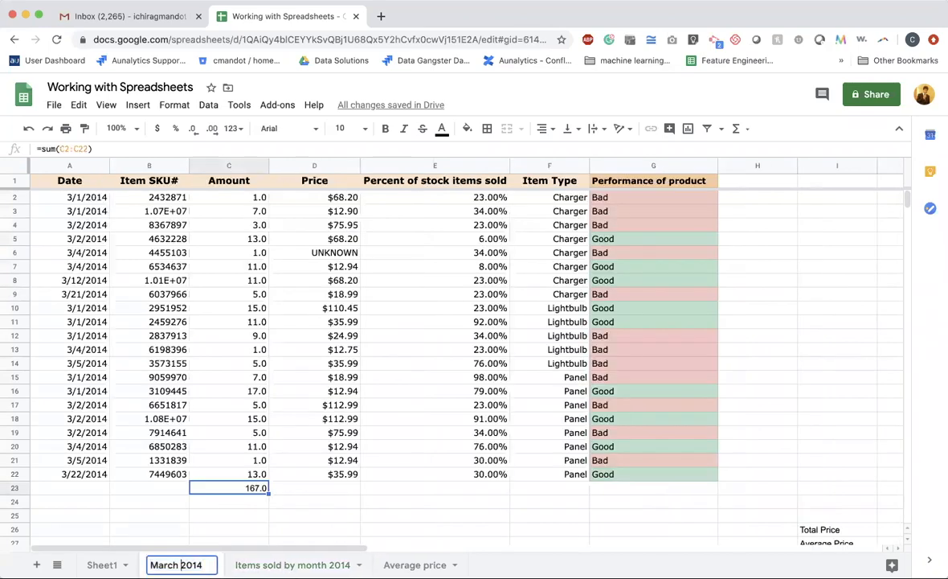
pyautogui.press('Return')
pyautogui.press('Return')
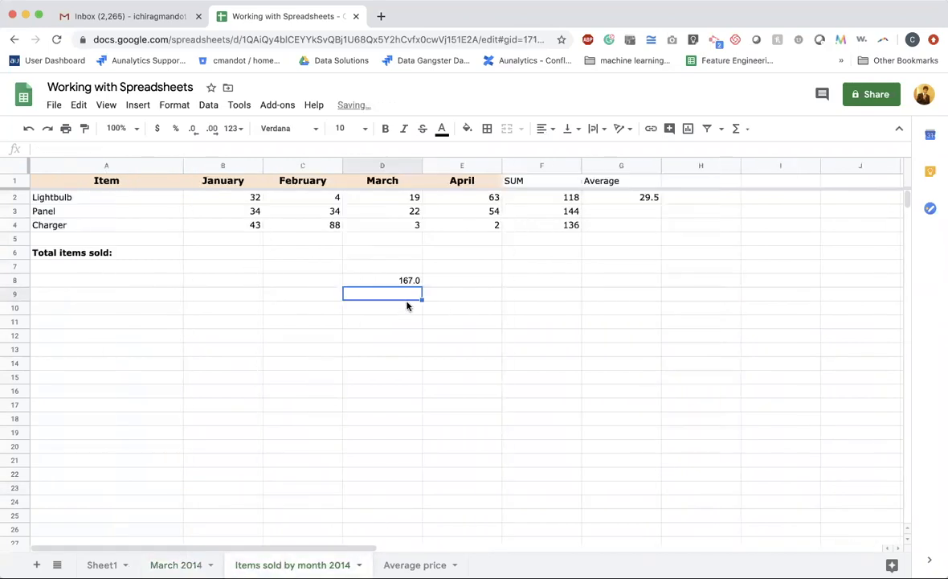
pyautogui.click(394, 280)
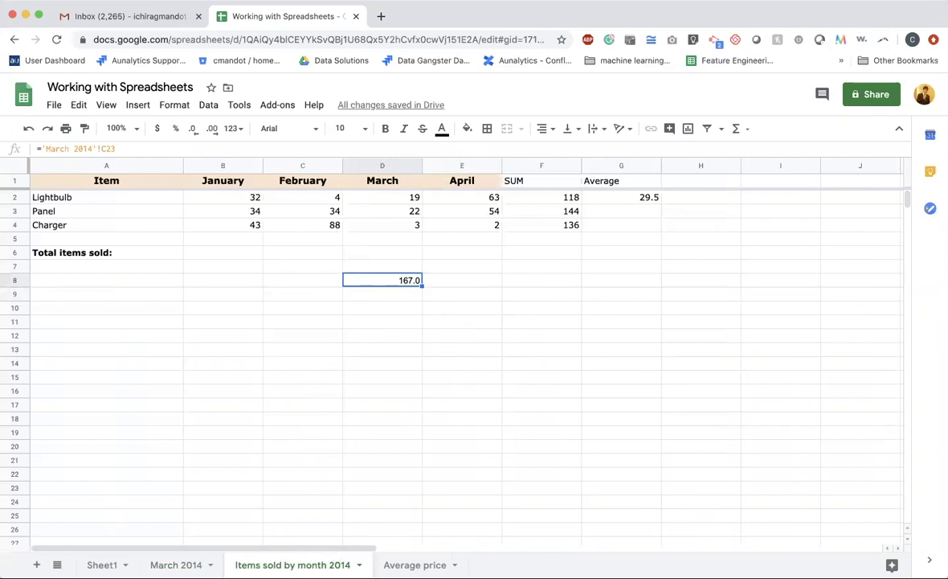
# On the Average price sheet, enter the formula =March 2014!C23 in cell D24
pyautogui.click(415, 564)
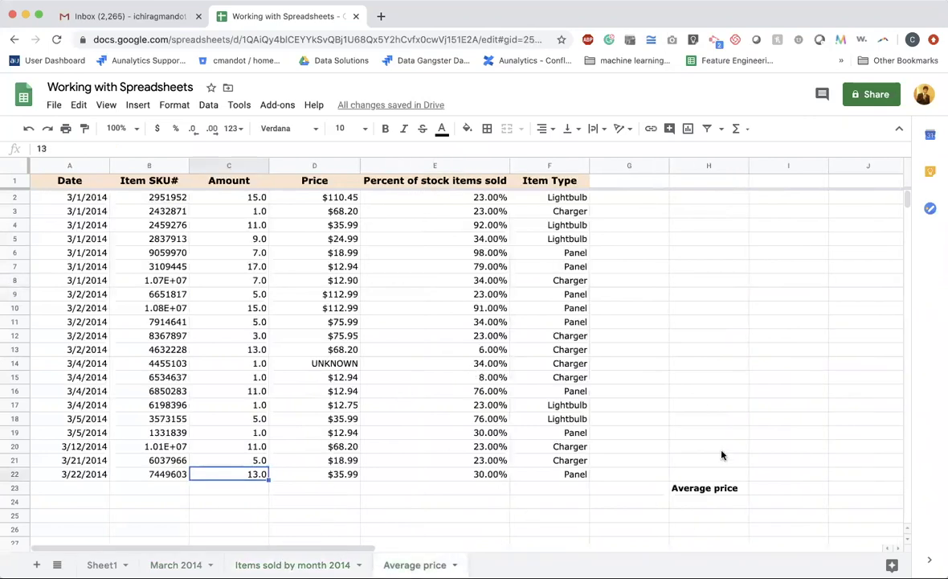
pyautogui.click(314, 501)
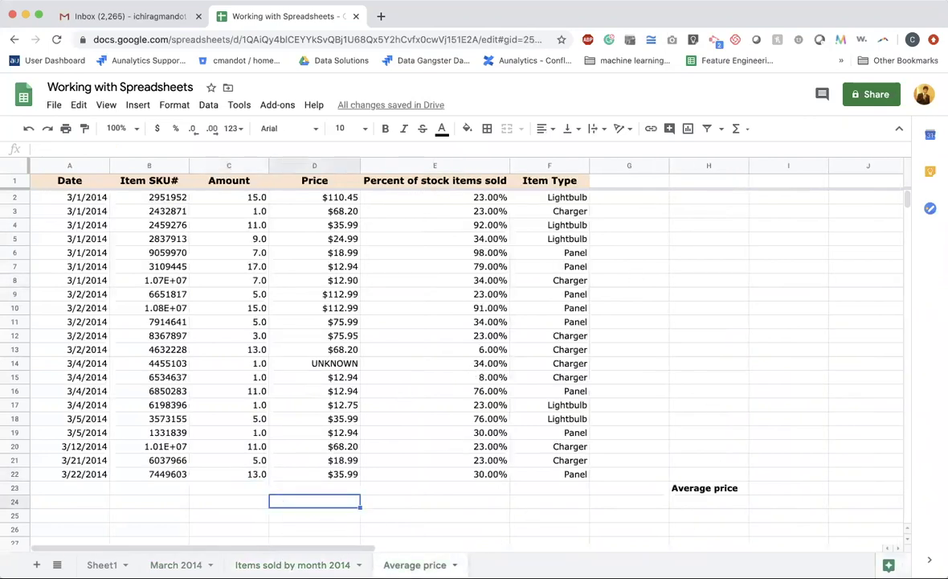
pyautogui.write('=')
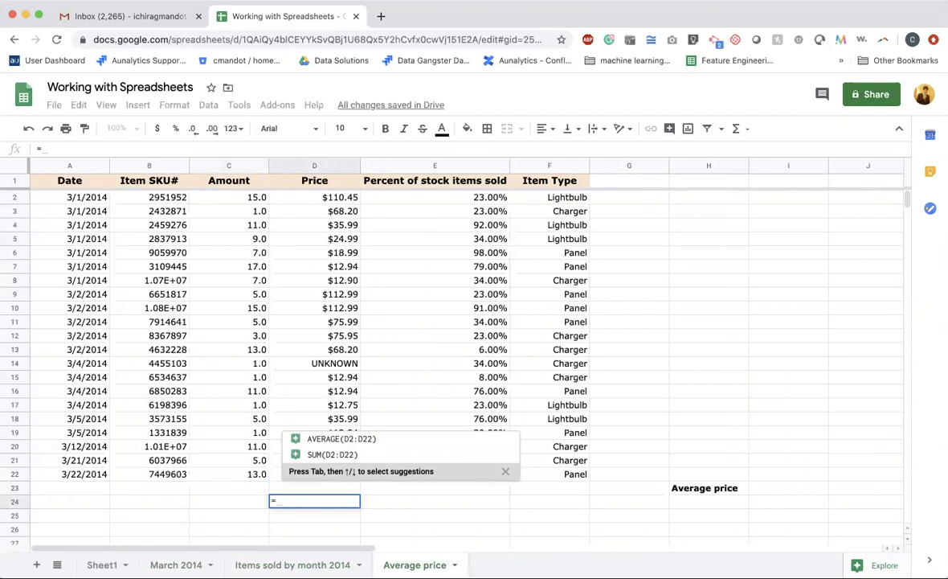
pyautogui.write('March 20')
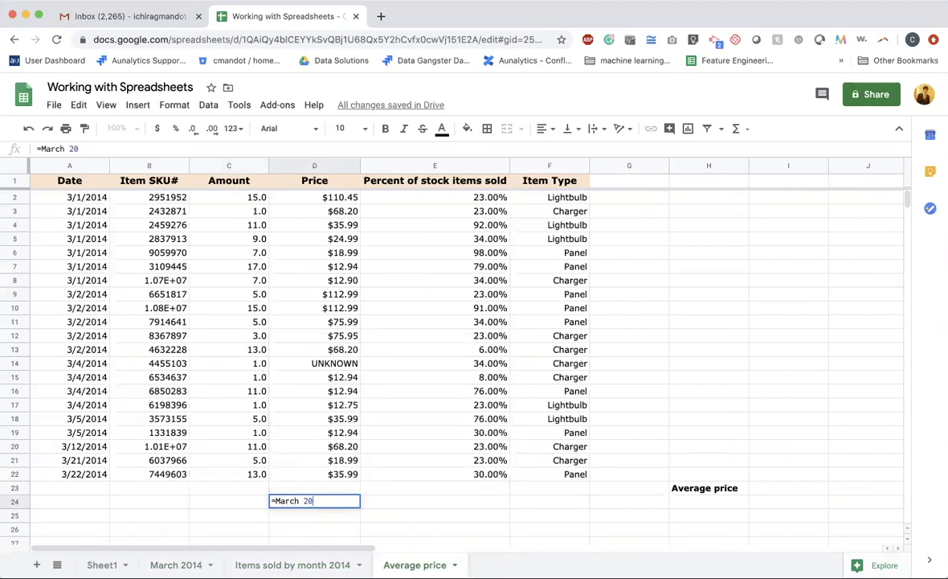
pyautogui.write('14!C23')
pyautogui.press('Return')
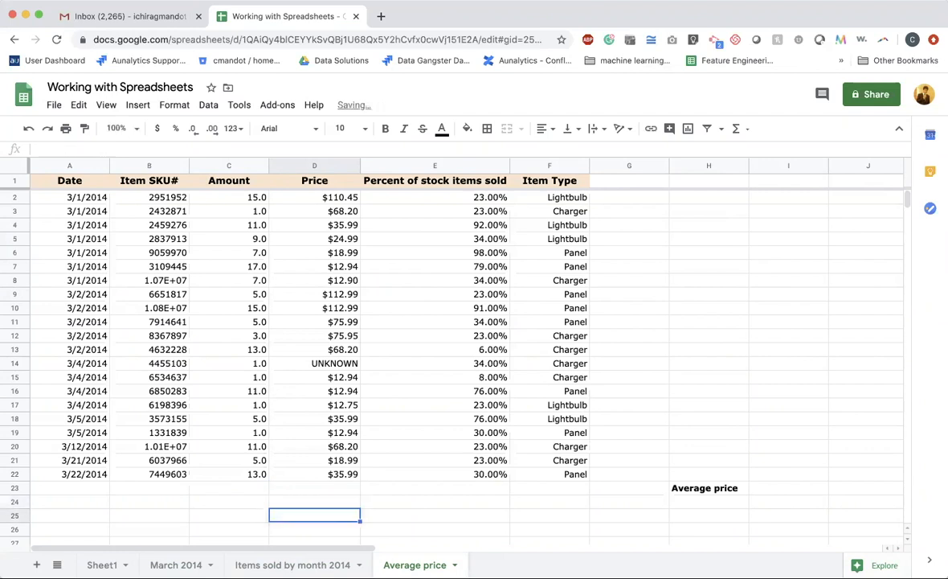
# Enclose the sheet name in the D24 formula in single quotes so it reads ='March 2014'!C23
pyautogui.doubleClick(310, 501)
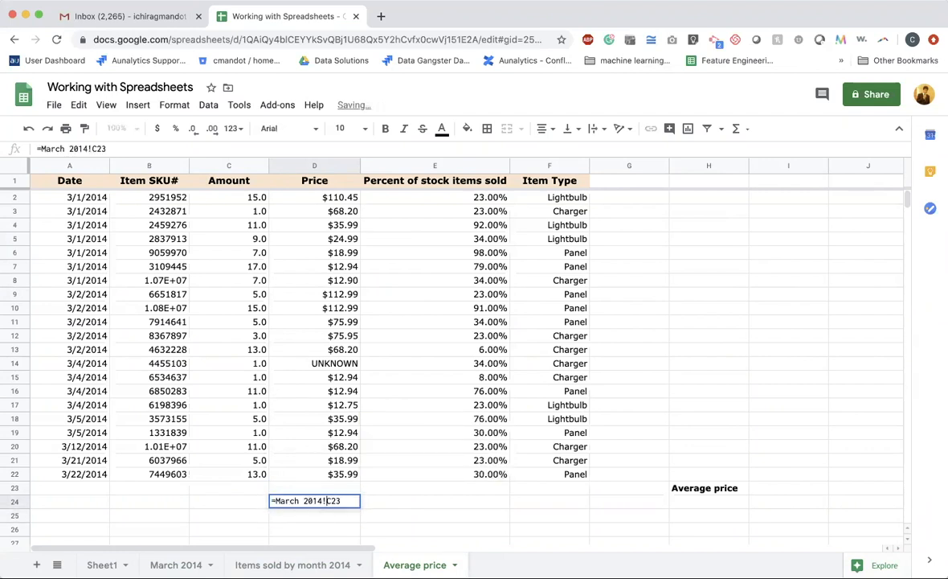
pyautogui.press('Left')
pyautogui.press('Left')
pyautogui.press('Left')
pyautogui.press('Left')
pyautogui.write("'")
pyautogui.click(274, 501)
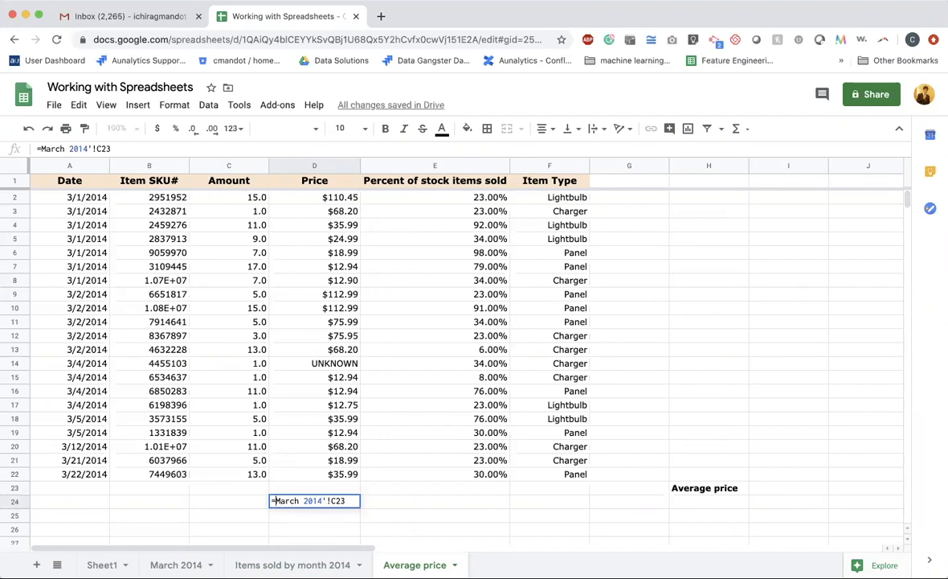
pyautogui.write("'")
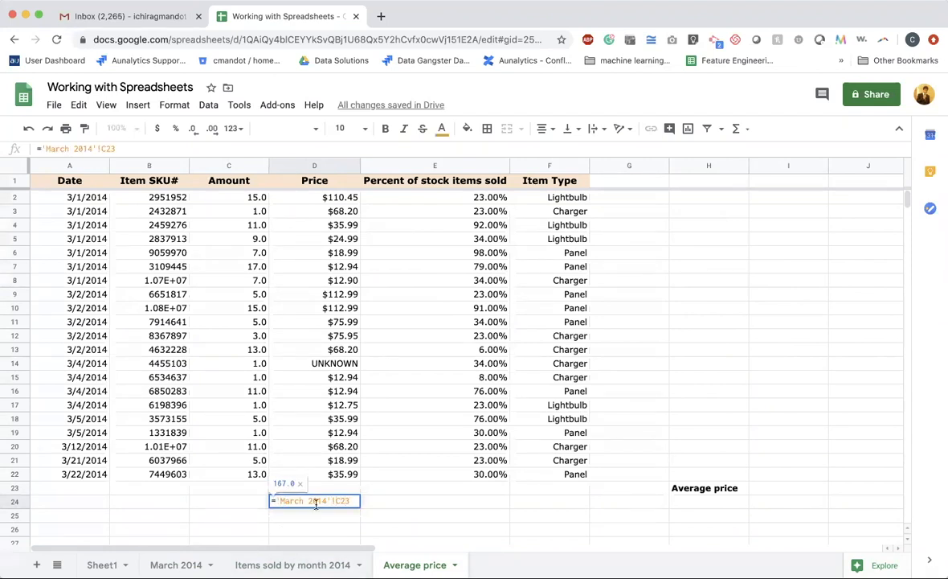
pyautogui.moveTo(323, 500)
pyautogui.press('Return')
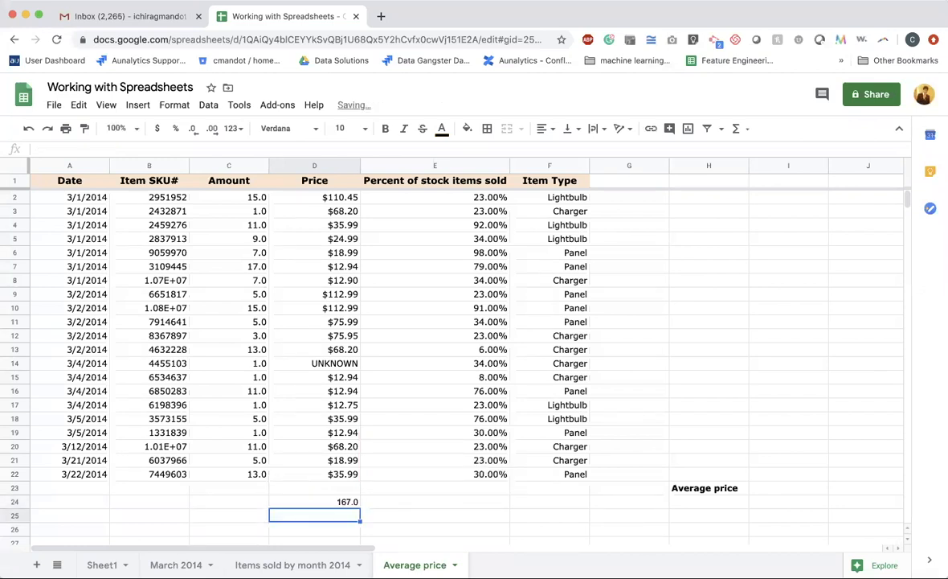
# Copy the name of the March 2014 sheet without renaming it
pyautogui.click(176, 565)
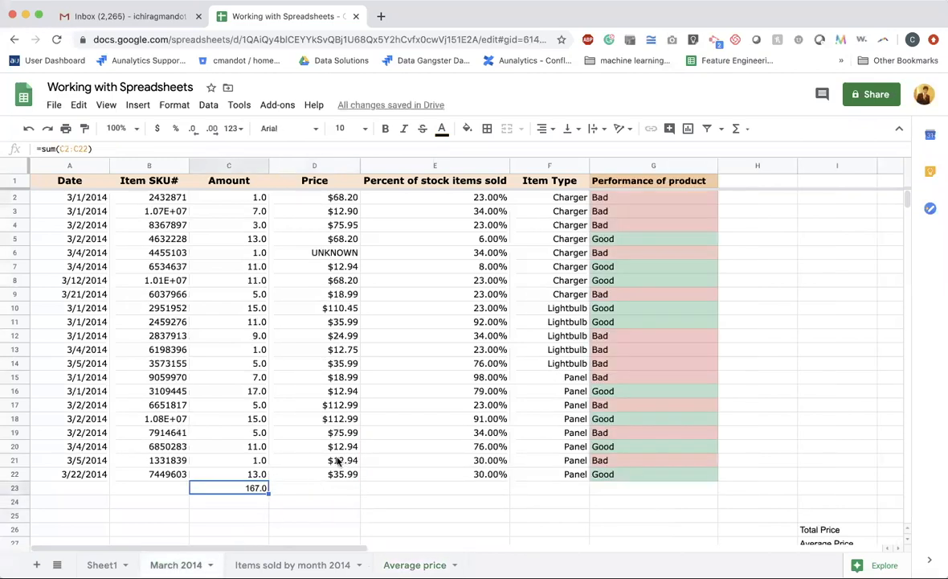
pyautogui.doubleClick(176, 564)
pyautogui.click(203, 564)
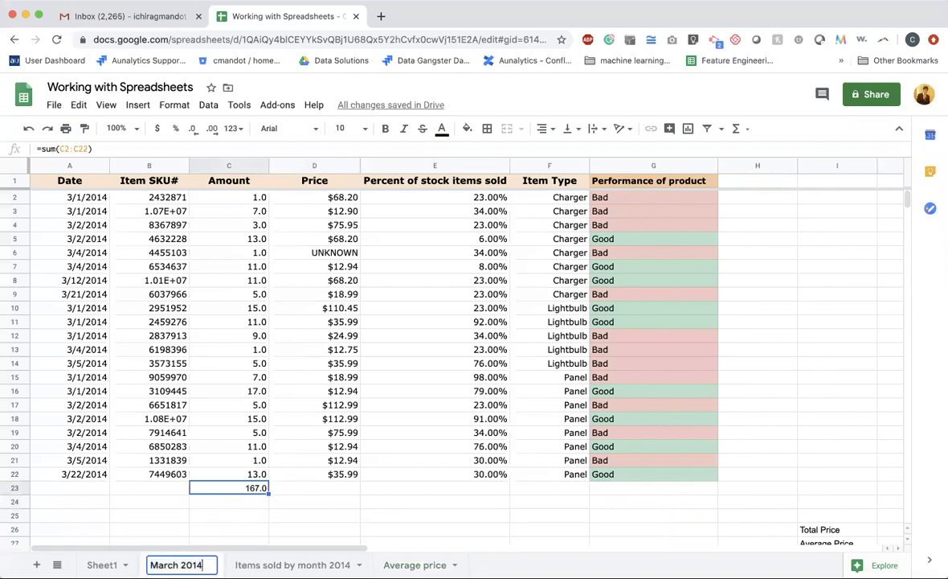
pyautogui.click(241, 515)
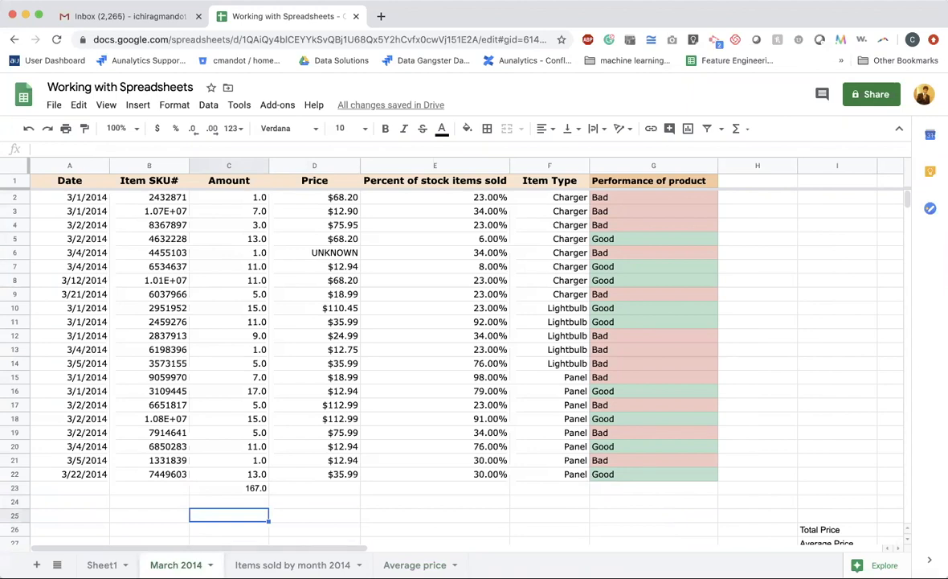
pyautogui.doubleClick(176, 564)
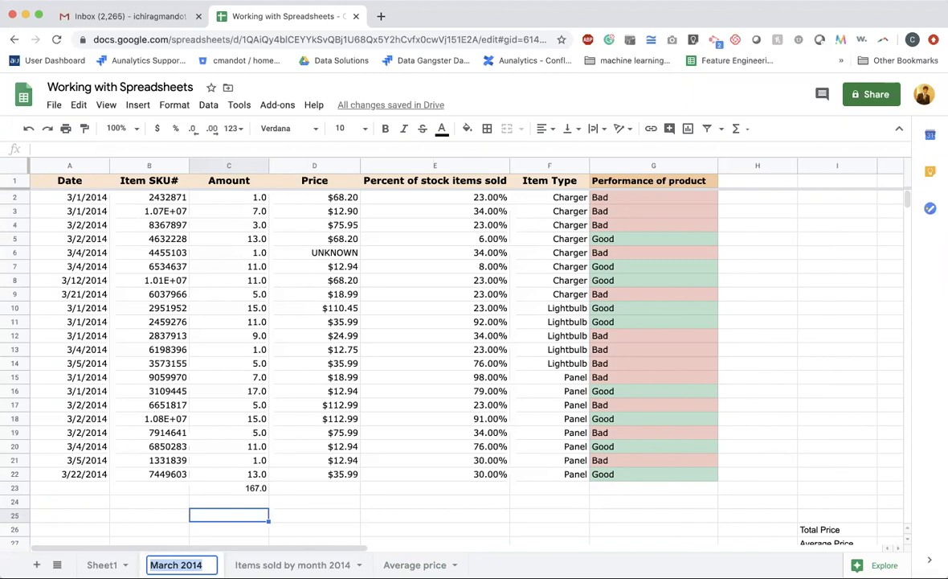
pyautogui.rightClick(178, 564)
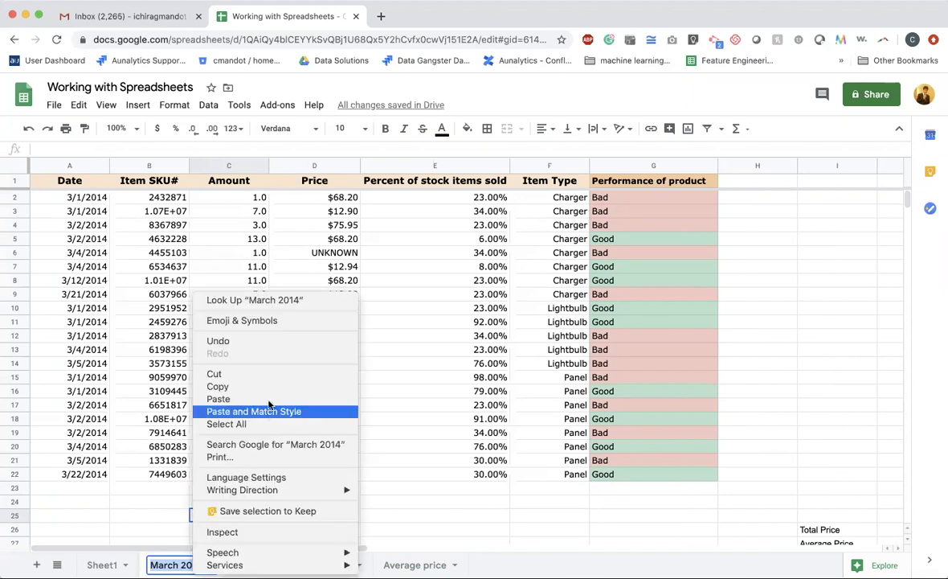
pyautogui.click(257, 389)
pyautogui.click(336, 503)
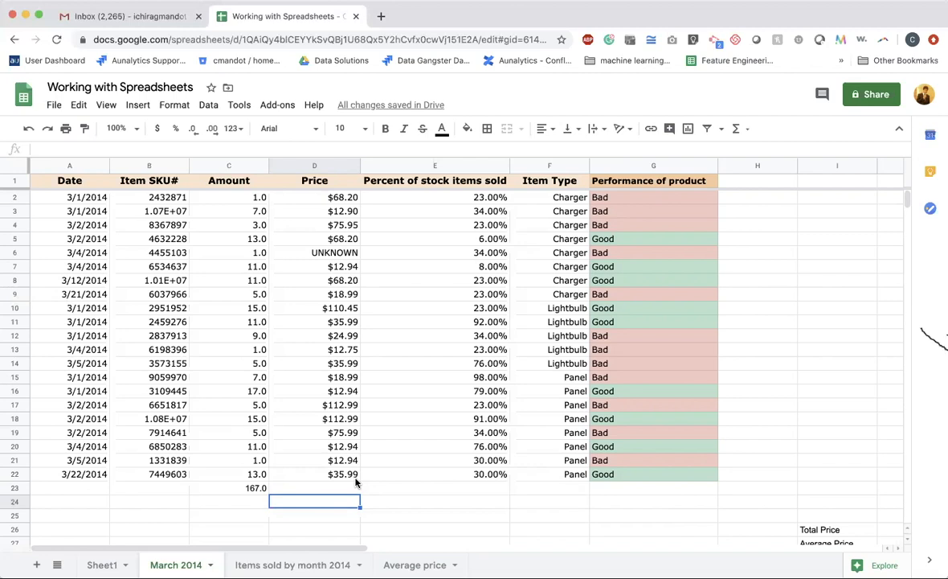
# From the Average price sheet, start a file import and upload charts.xlsx from the Ch 06 folder on the device
pyautogui.click(414, 565)
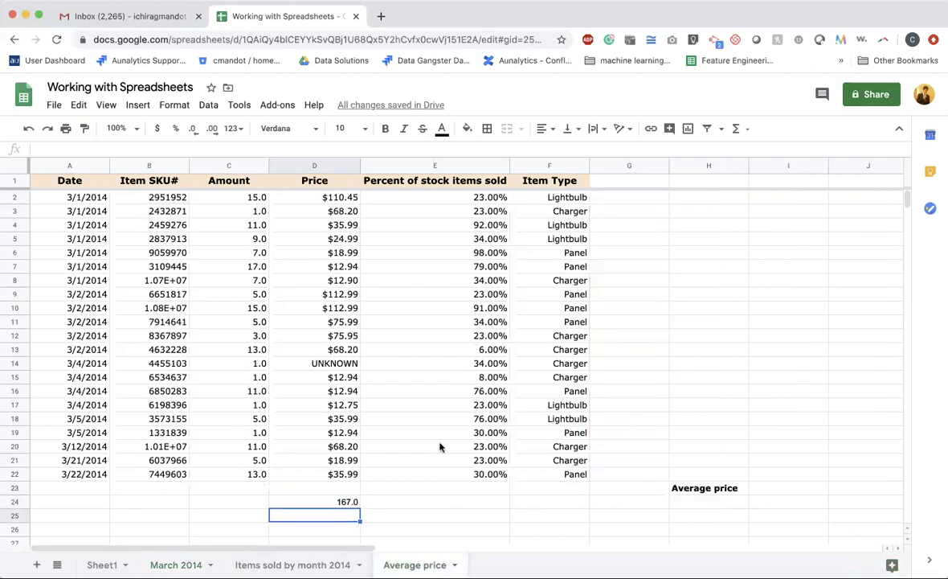
pyautogui.click(55, 105)
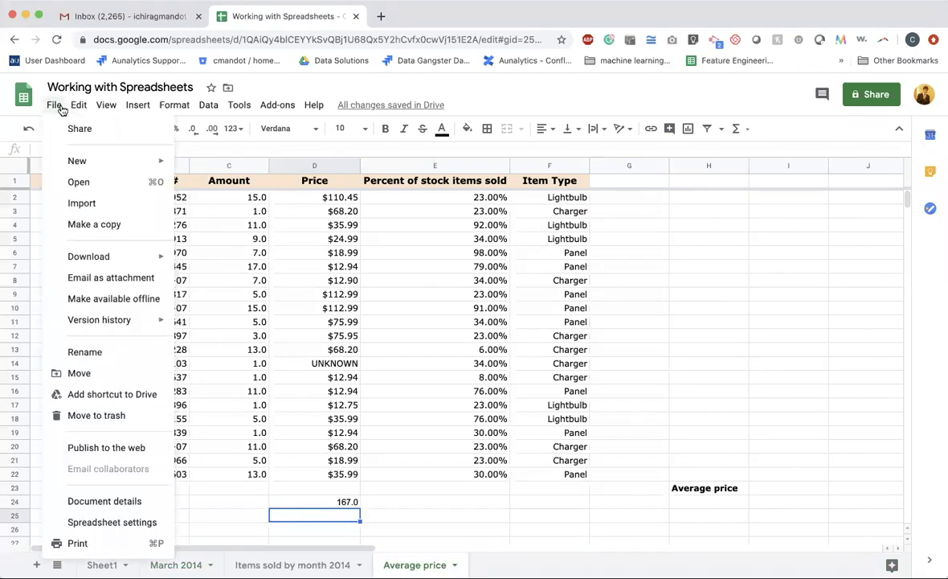
pyautogui.moveTo(102, 262)
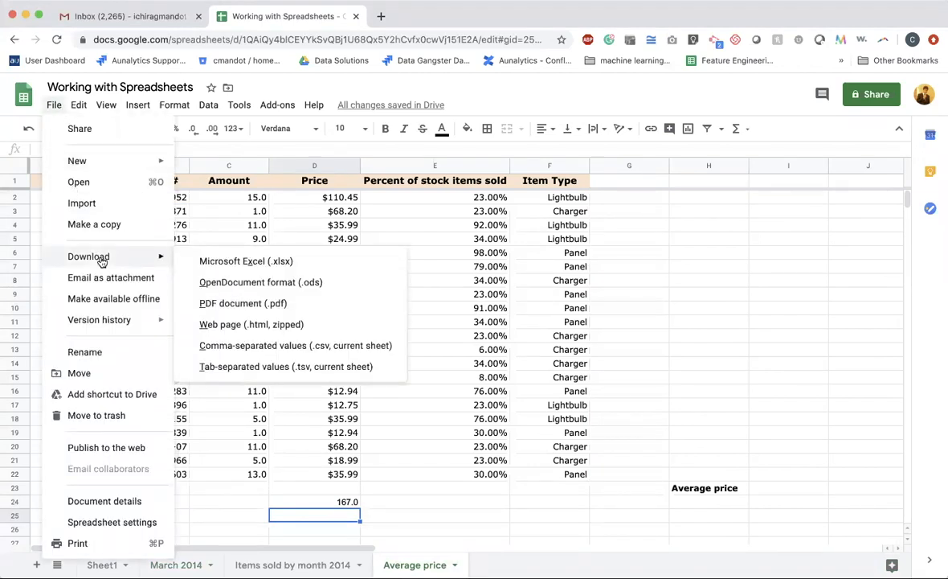
pyautogui.click(103, 204)
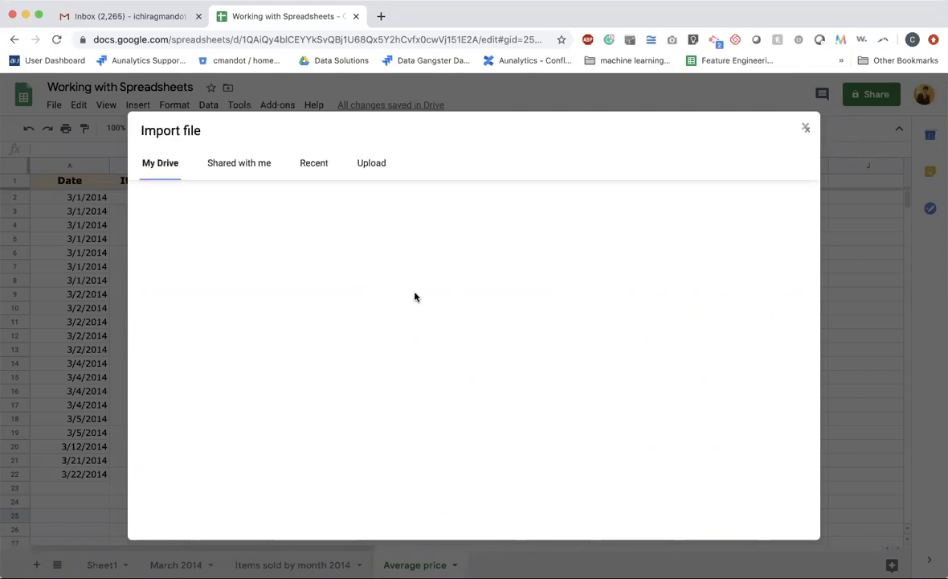
pyautogui.click(372, 167)
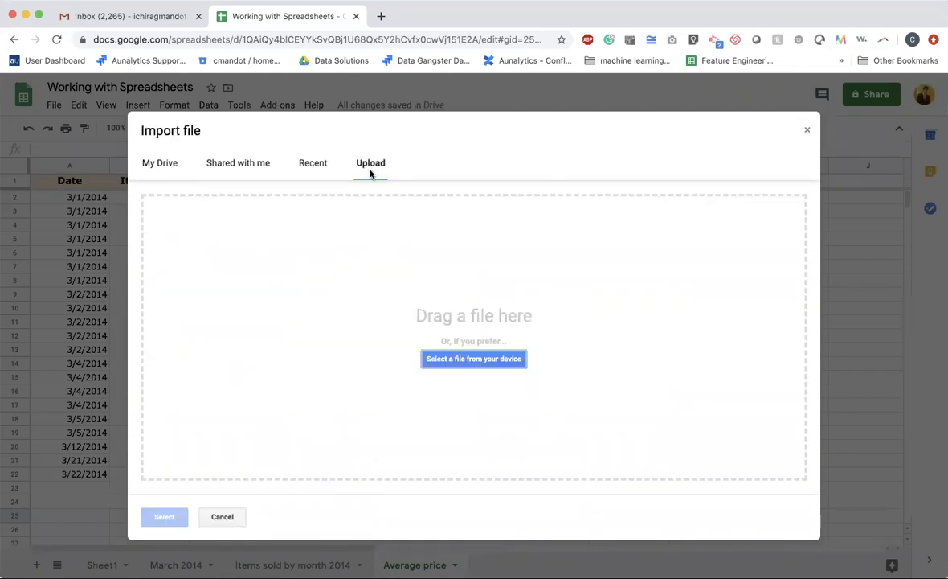
pyautogui.click(475, 359)
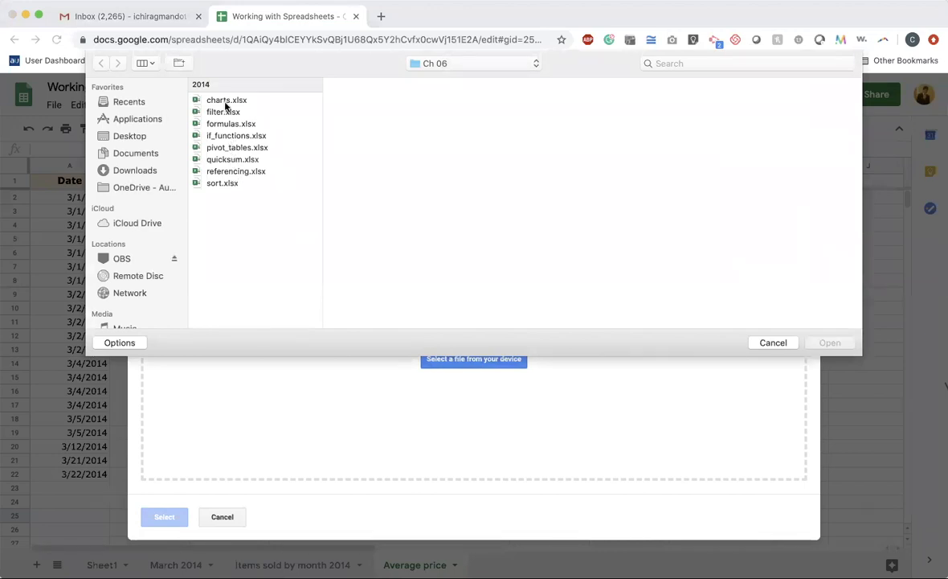
pyautogui.click(226, 102)
pyautogui.click(831, 342)
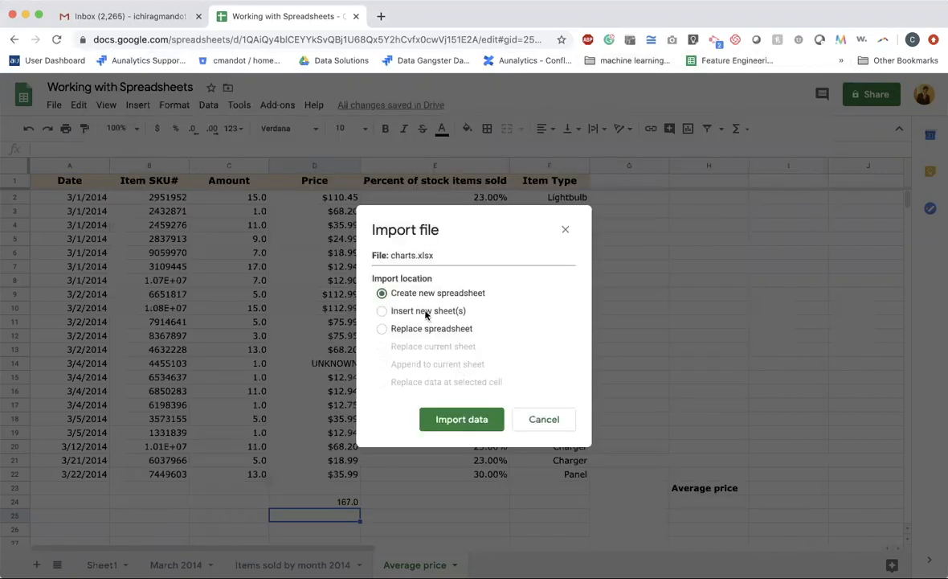
# Import charts.xlsx with the Insert new sheet(s) option and reload the spreadsheet
pyautogui.click(426, 315)
pyautogui.click(452, 473)
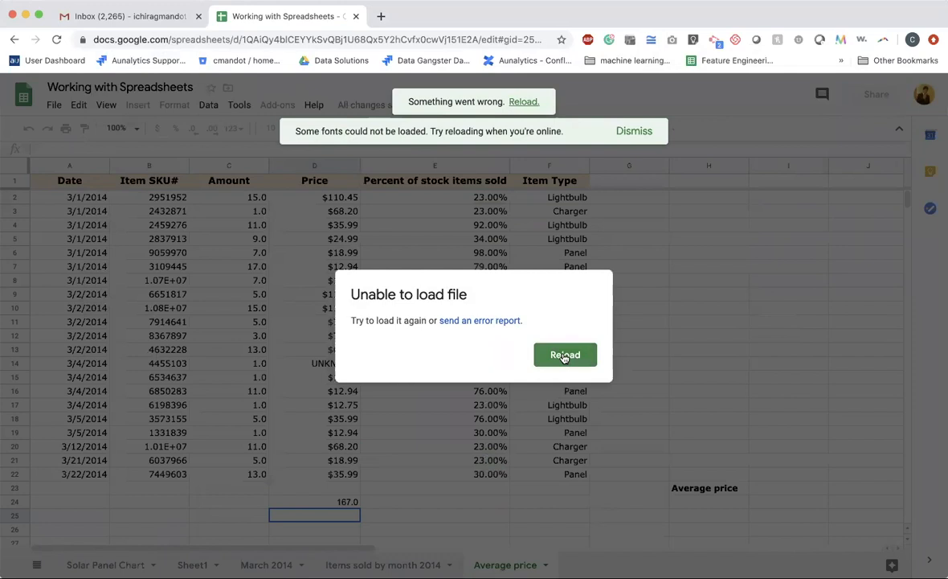
pyautogui.click(562, 353)
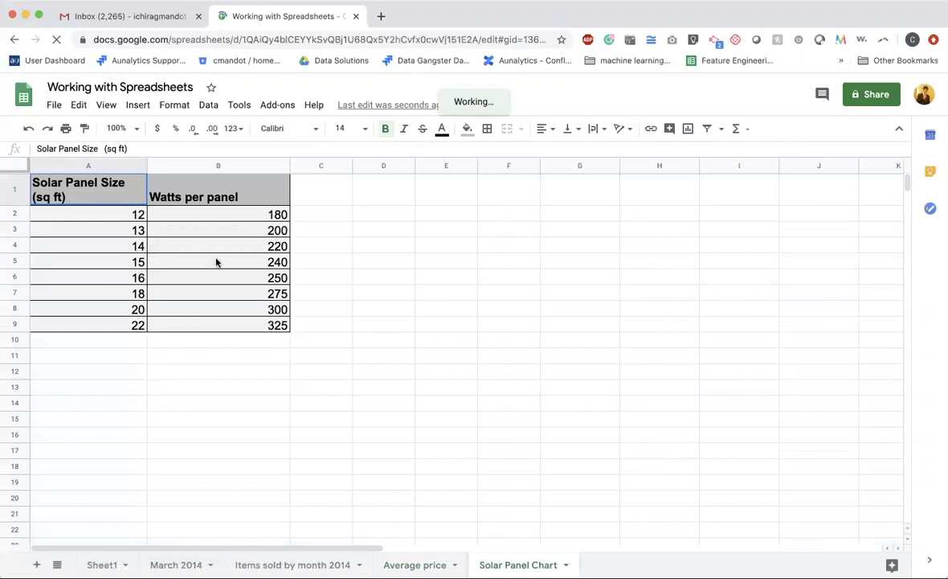
# Examine the panel size and watts per panel columns on the Solar Panel Chart sheet
pyautogui.click(149, 248)
pyautogui.click(141, 246)
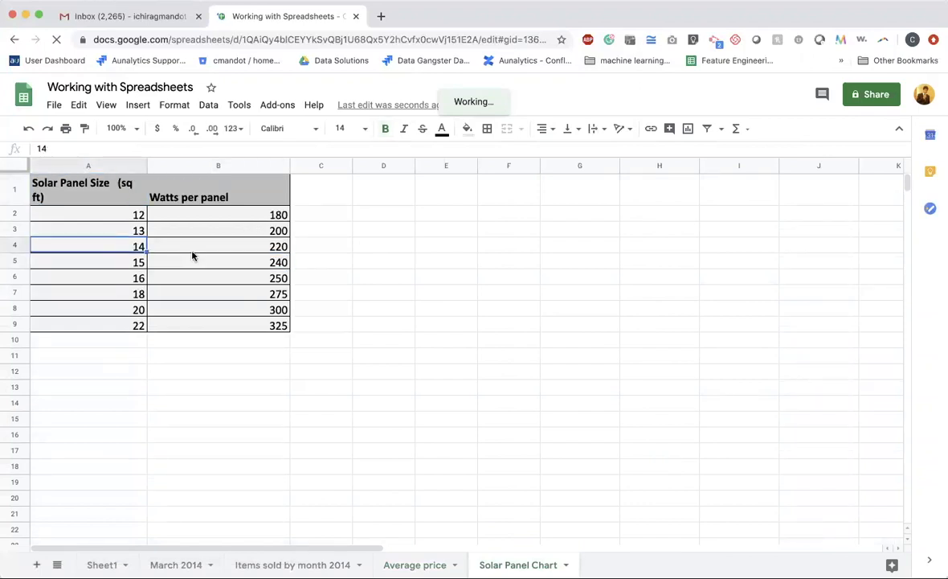
pyautogui.click(100, 166)
pyautogui.click(230, 217)
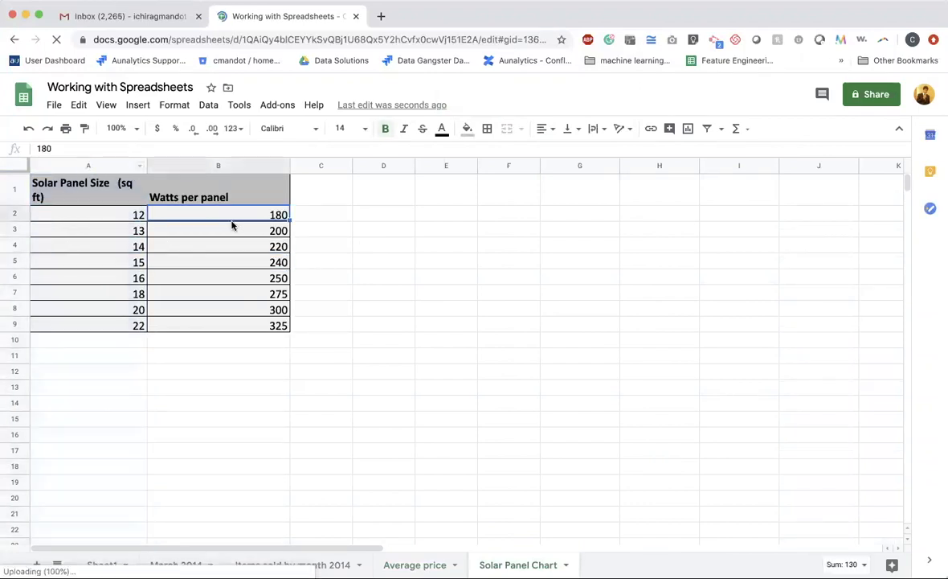
pyautogui.moveTo(88, 189); pyautogui.dragTo(257, 326)
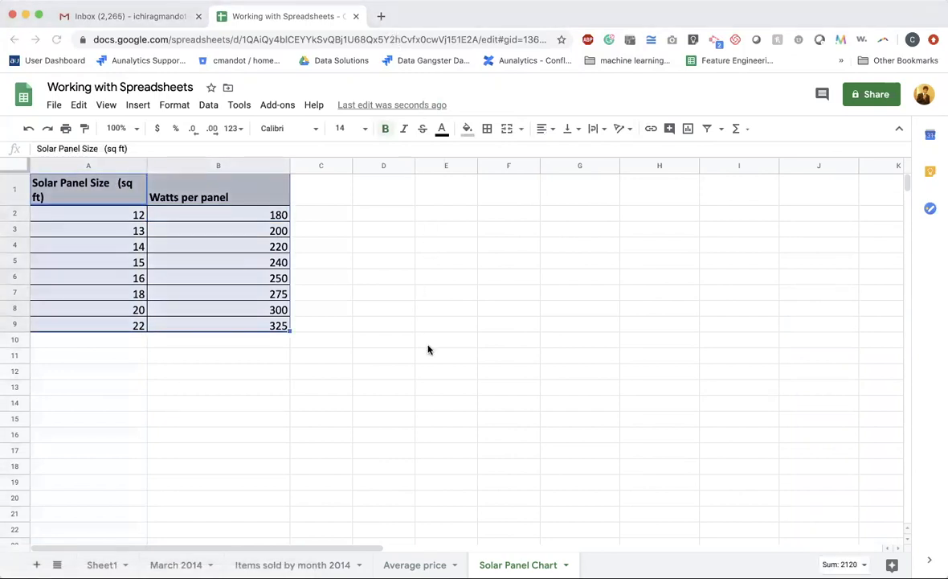
pyautogui.click(166, 313)
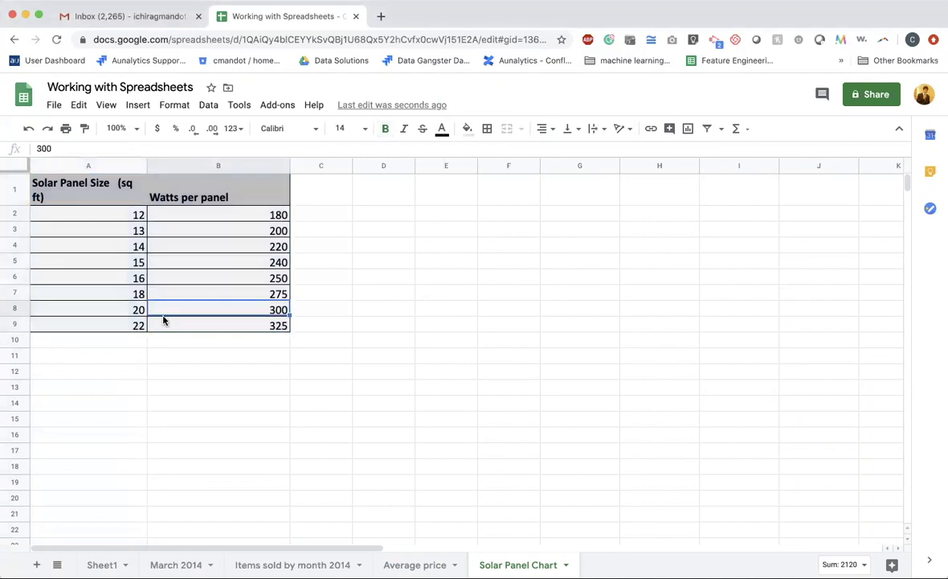
pyautogui.click(138, 259)
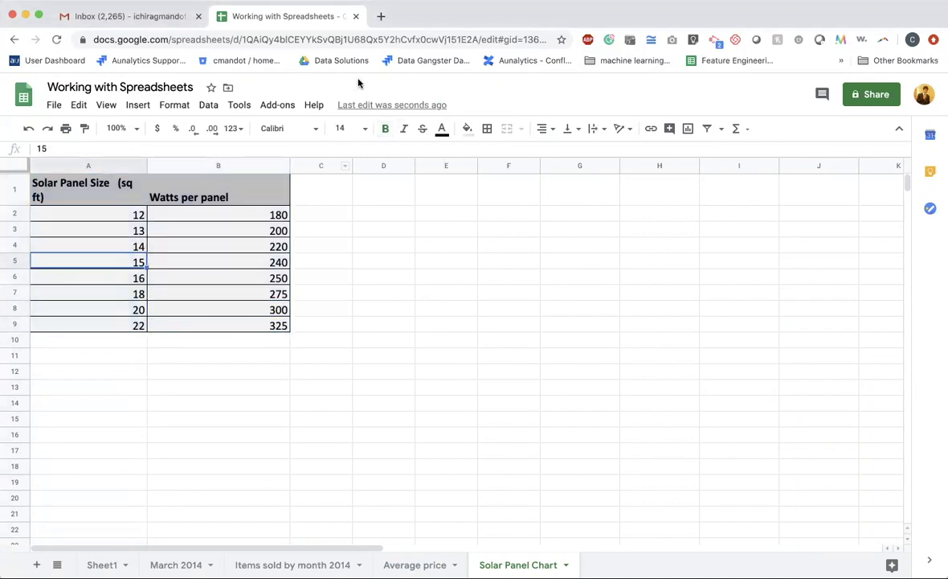
pyautogui.click(247, 324)
# Insert a line chart from the solar panel data in A1:B9 and move it up and rightward over columns B to H
pyautogui.moveTo(82, 193); pyautogui.dragTo(218, 325)
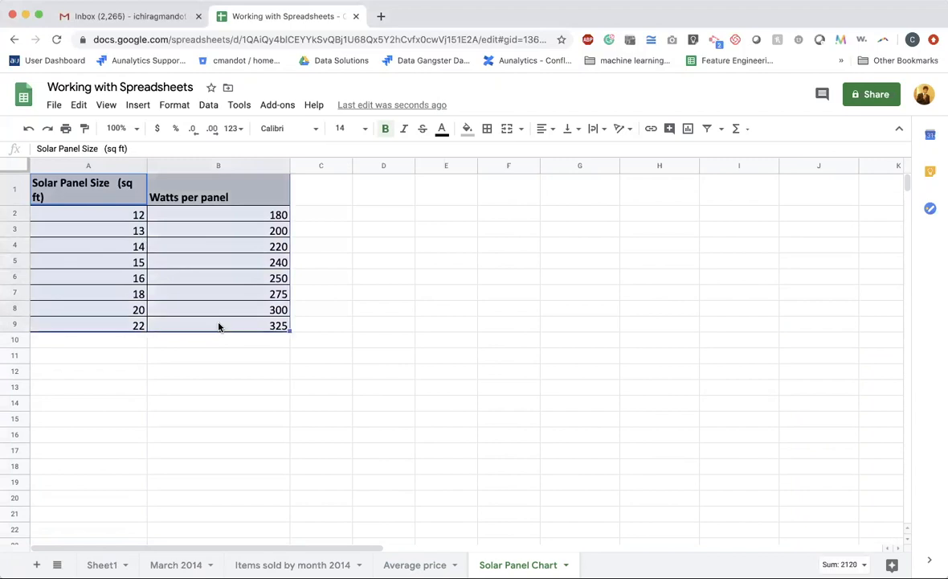
pyautogui.click(139, 106)
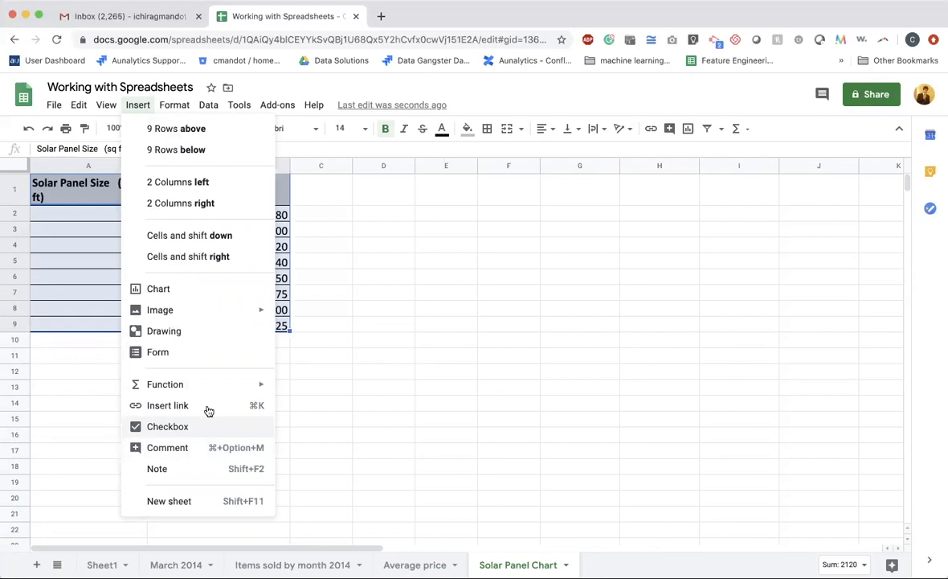
pyautogui.click(689, 131)
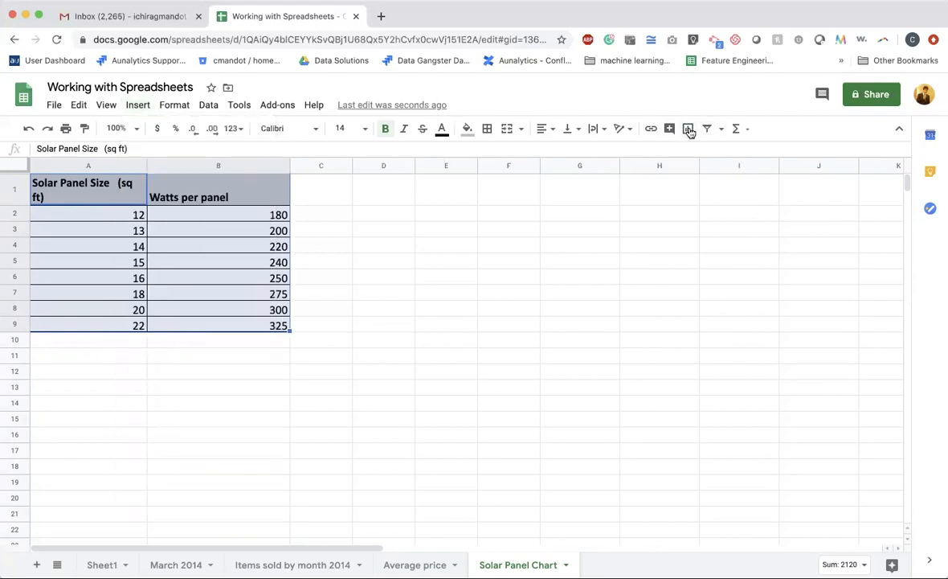
pyautogui.click(689, 130)
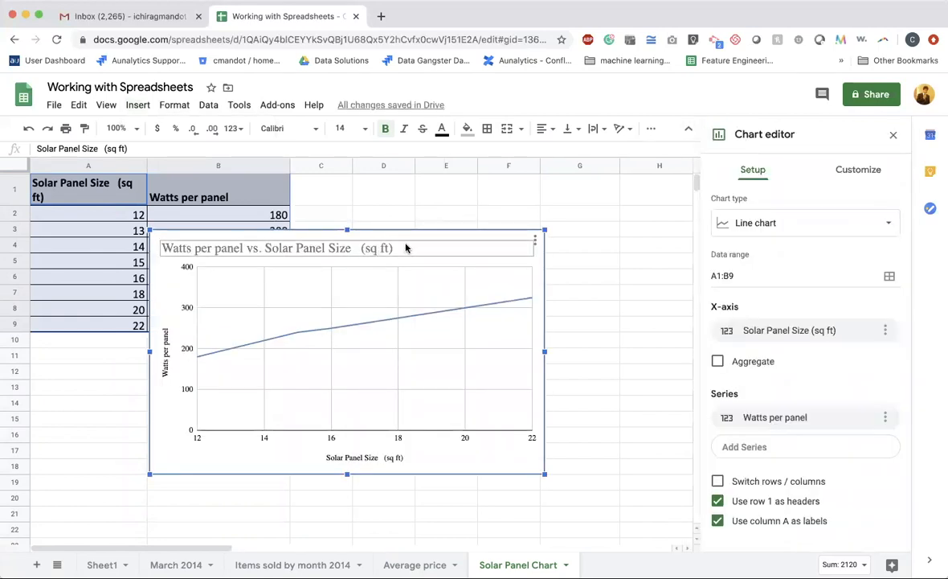
pyautogui.moveTo(415, 241); pyautogui.dragTo(561, 178)
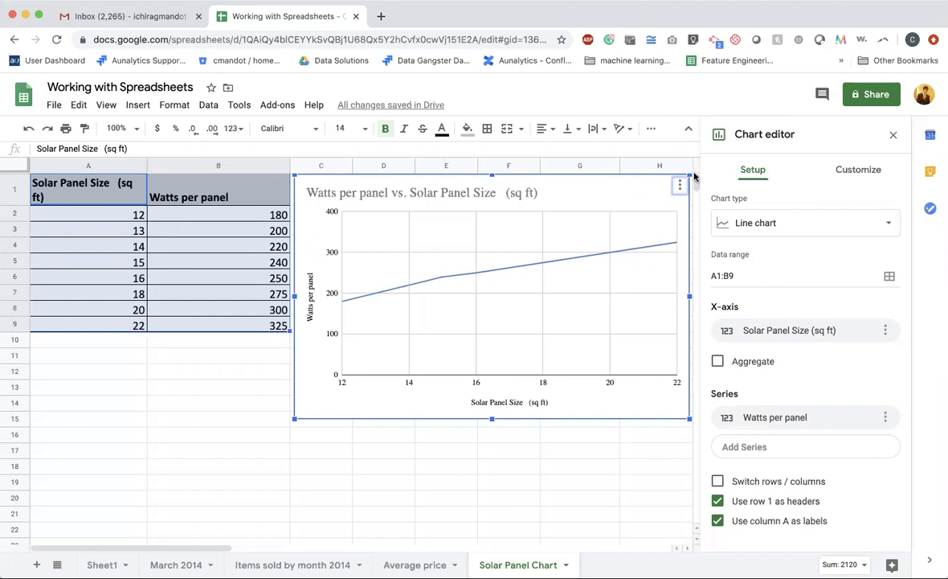
pyautogui.moveTo(690, 176); pyautogui.dragTo(669, 191)
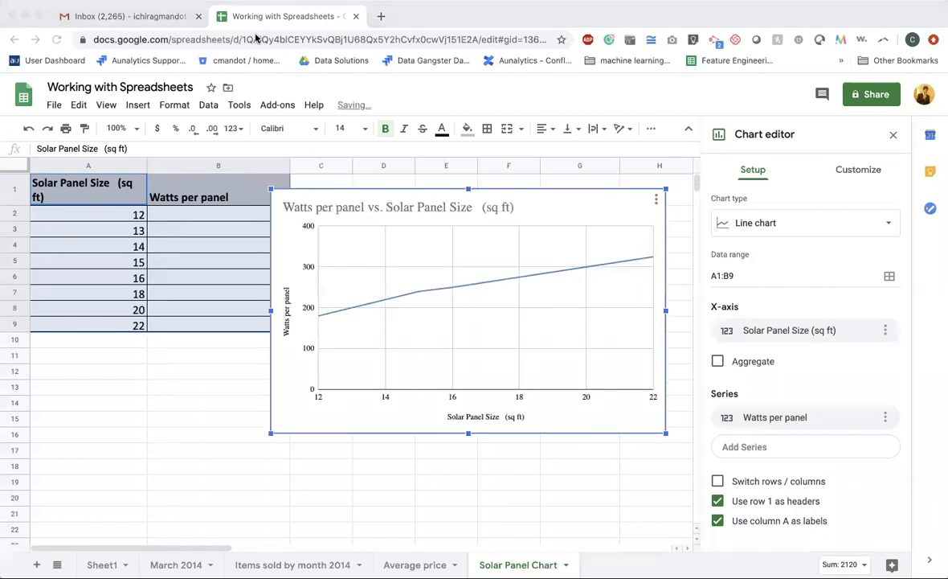
# Shrink the line chart by its corner and place it clear of the data table, over columns C to G
pyautogui.click(663, 185)
pyautogui.click(666, 188)
pyautogui.click(633, 214)
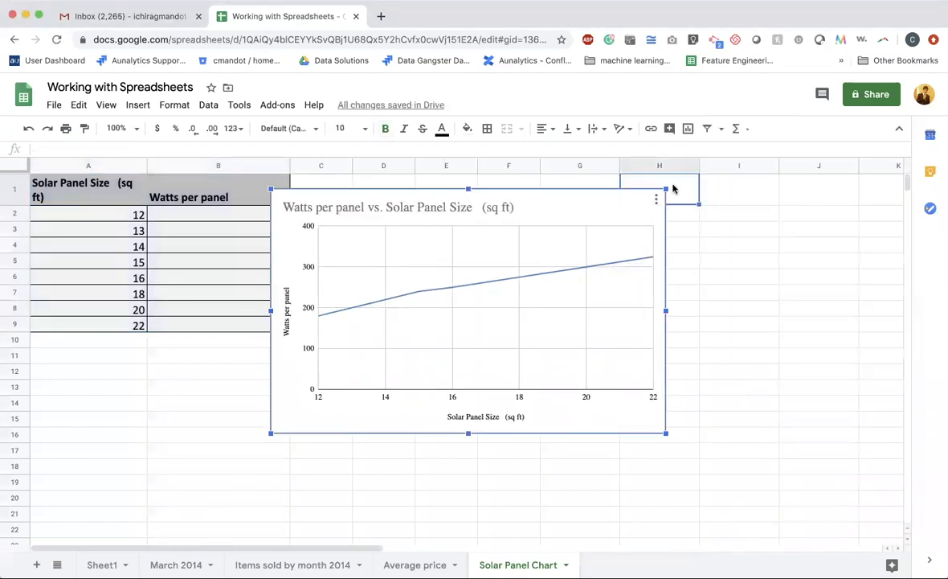
pyautogui.moveTo(668, 186); pyautogui.dragTo(547, 213)
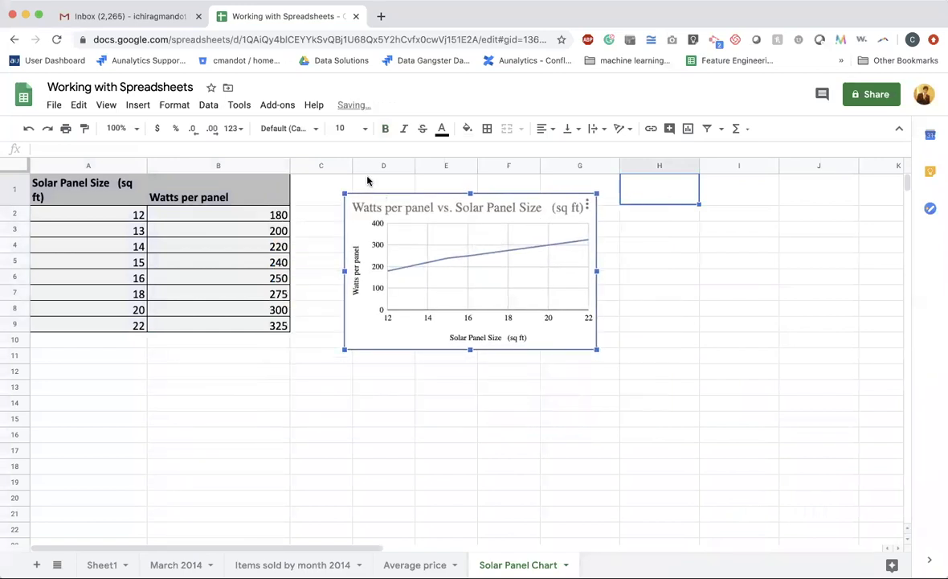
# Open the chart's setup settings and examine the available chart types, from line and area to scatter, map and other
pyautogui.doubleClick(363, 207)
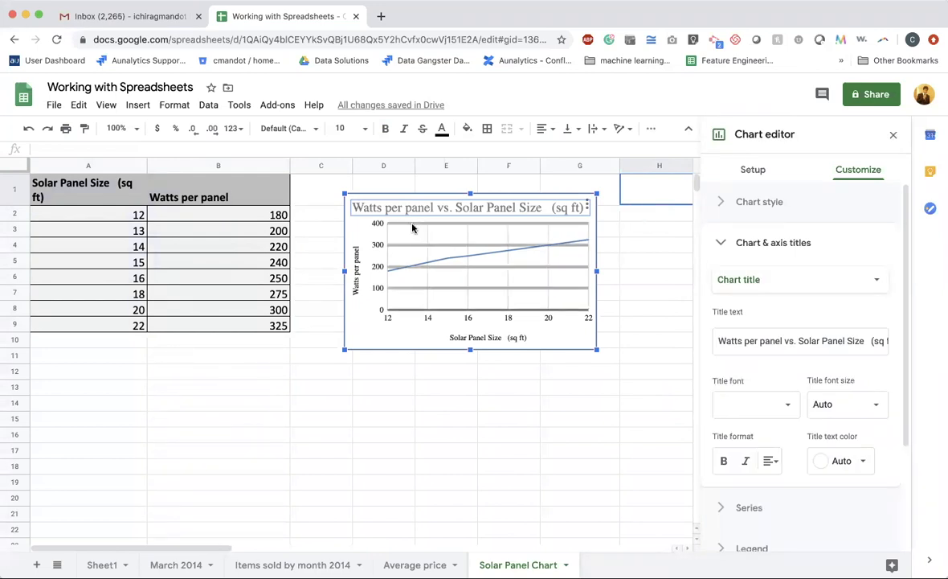
pyautogui.click(752, 169)
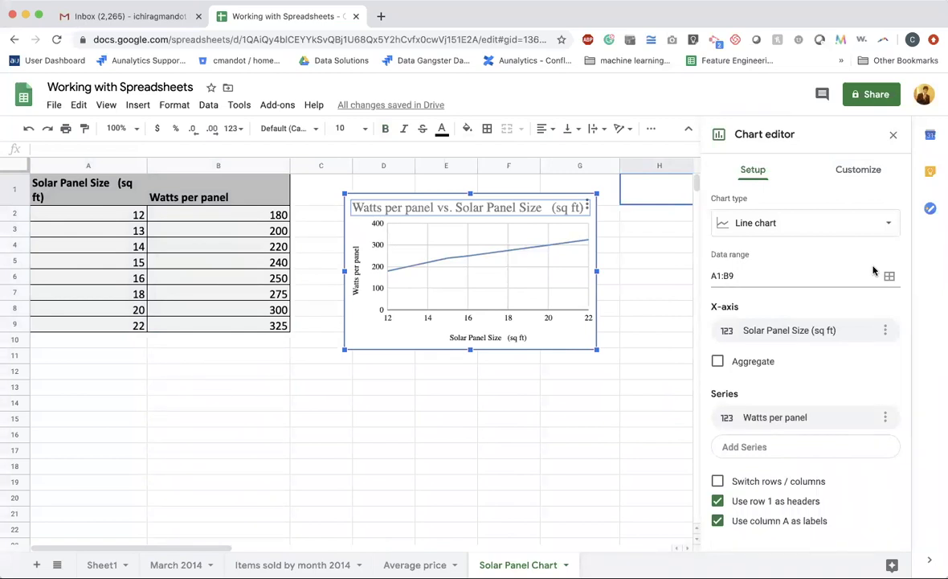
pyautogui.click(820, 229)
pyautogui.scroll(-1, 813, 346)
pyautogui.scroll(1, 813, 384)
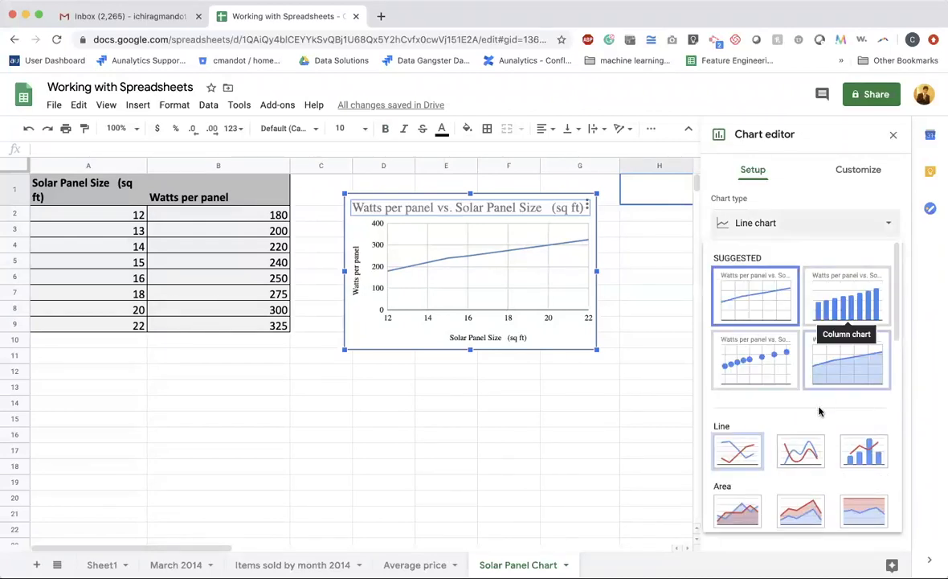
pyautogui.scroll(-2, 804, 410)
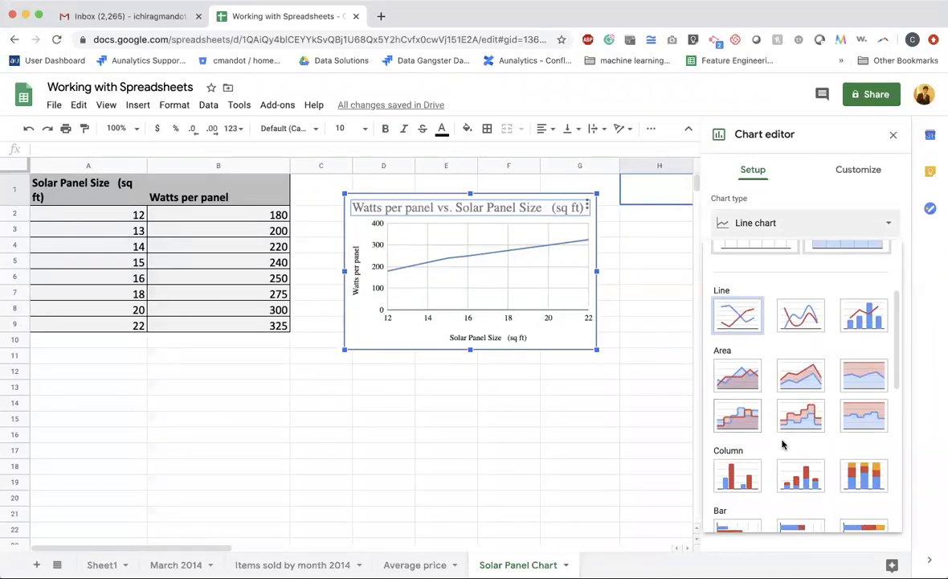
pyautogui.scroll(-2, 783, 442)
pyautogui.scroll(-2, 784, 445)
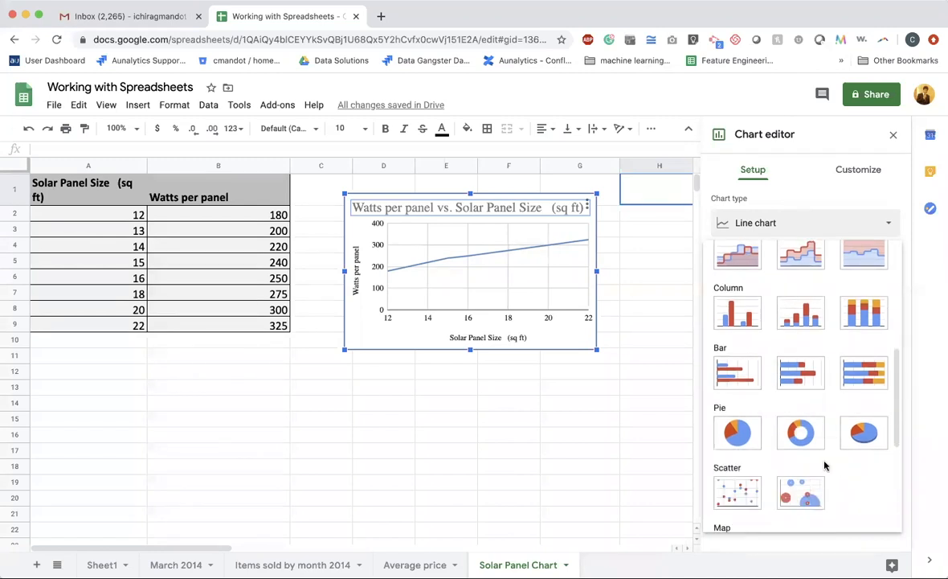
pyautogui.scroll(-4, 824, 465)
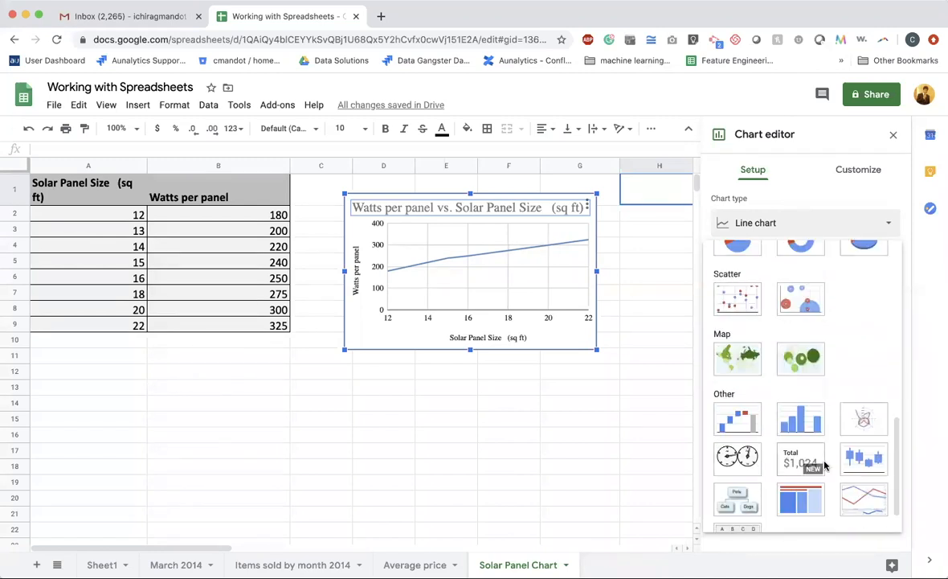
pyautogui.scroll(2, 824, 464)
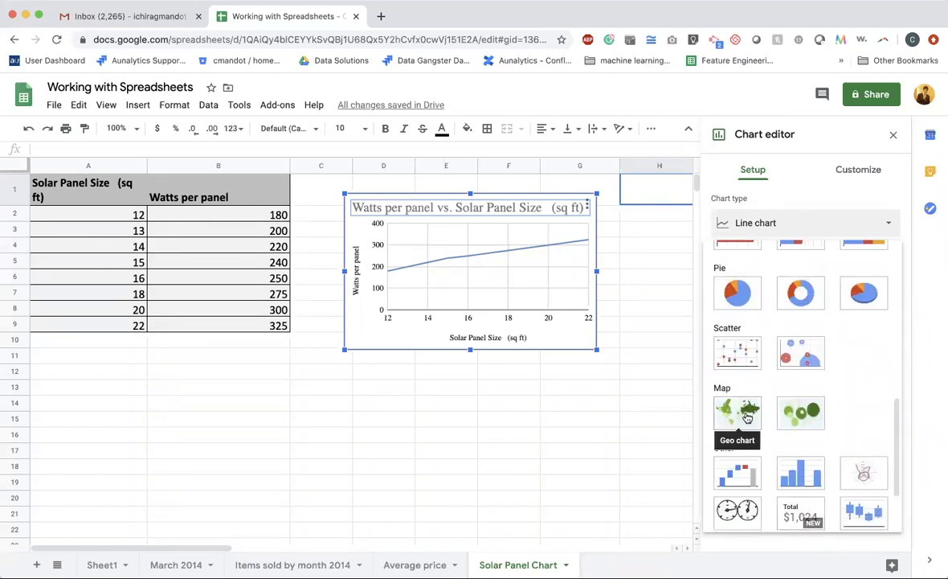
pyautogui.scroll(-3, 800, 490)
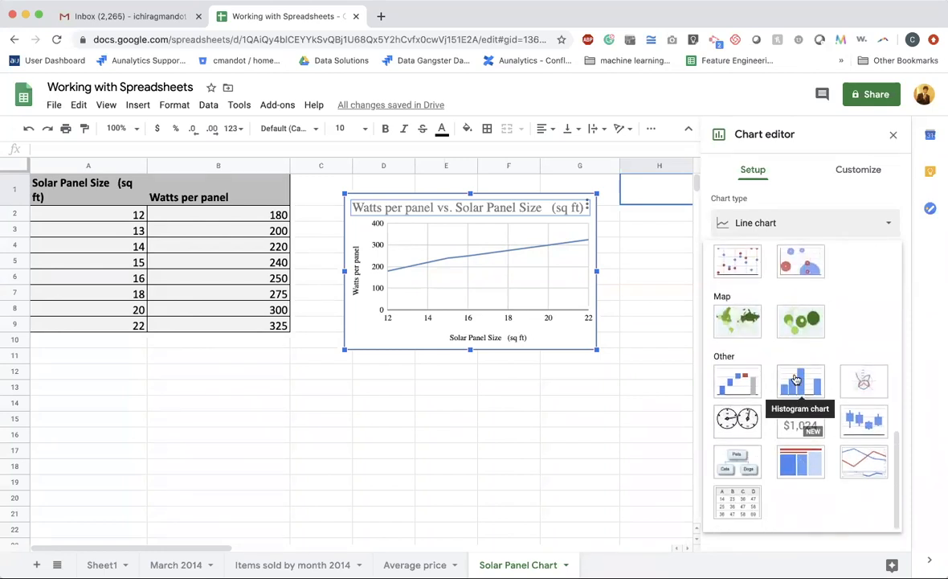
pyautogui.scroll(8, 796, 380)
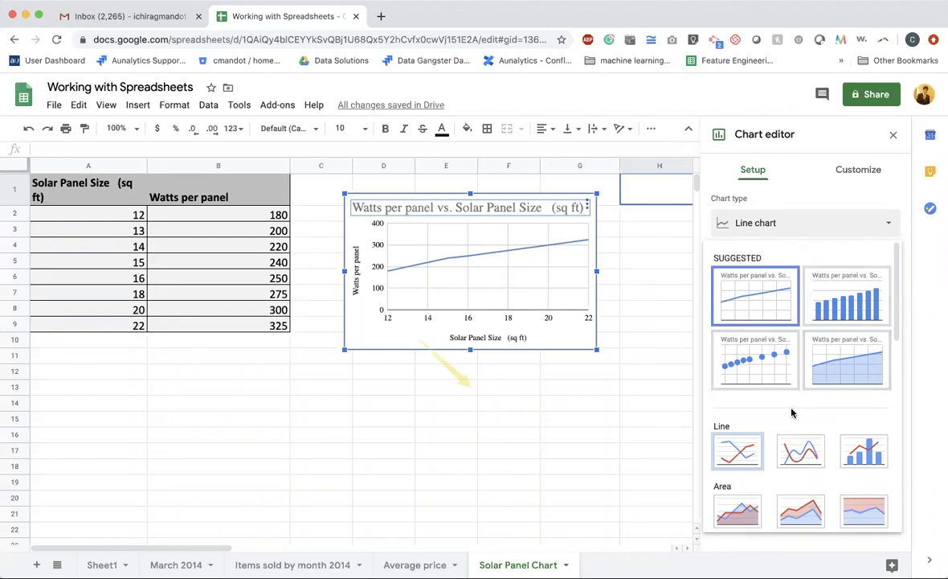
pyautogui.scroll(-2, 793, 411)
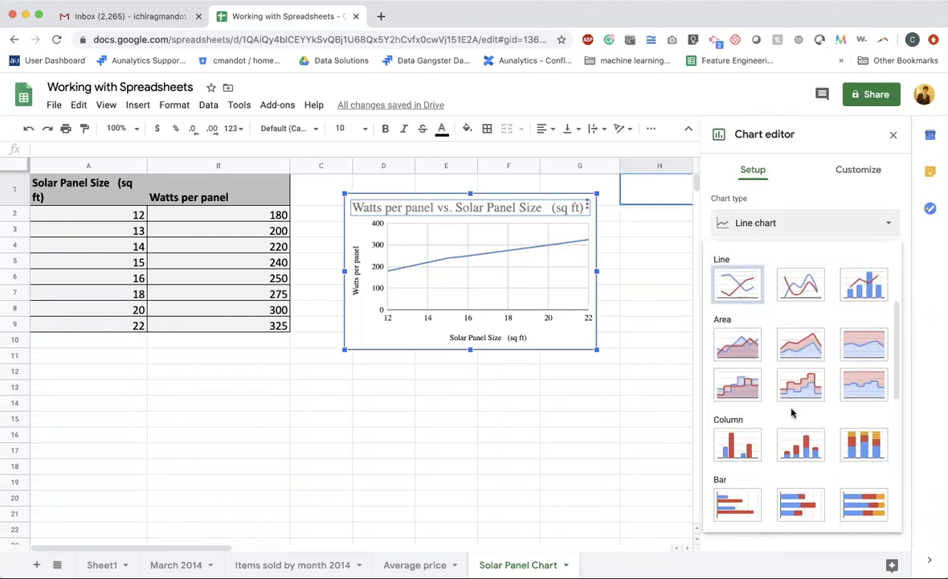
# Try the column and scatter chart types on the solar panel data, and return to a line chart
pyautogui.click(733, 451)
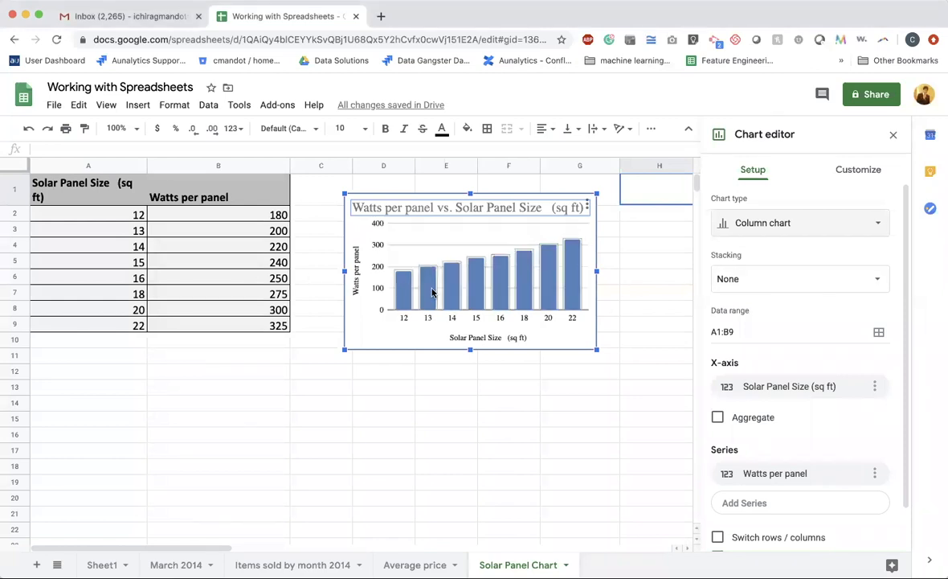
pyautogui.click(816, 222)
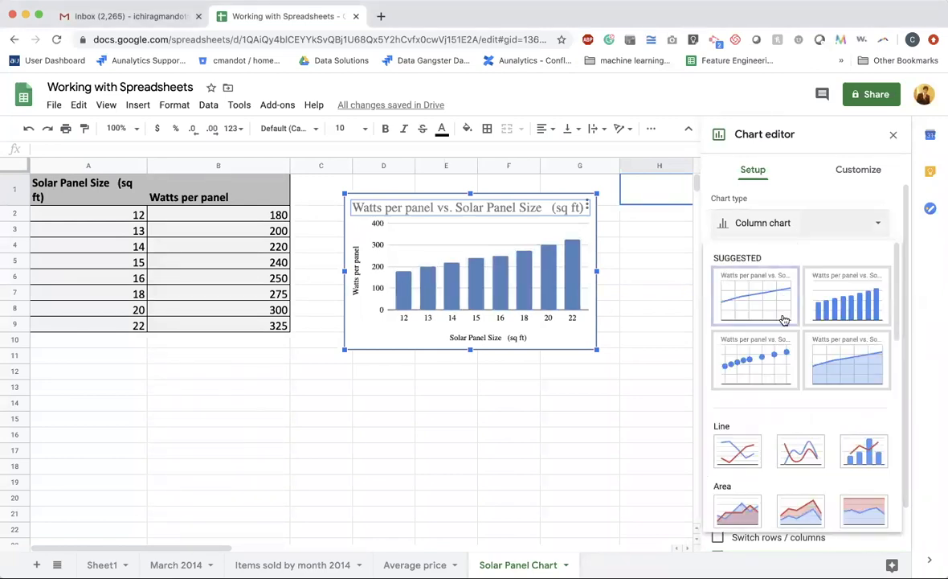
pyautogui.click(769, 369)
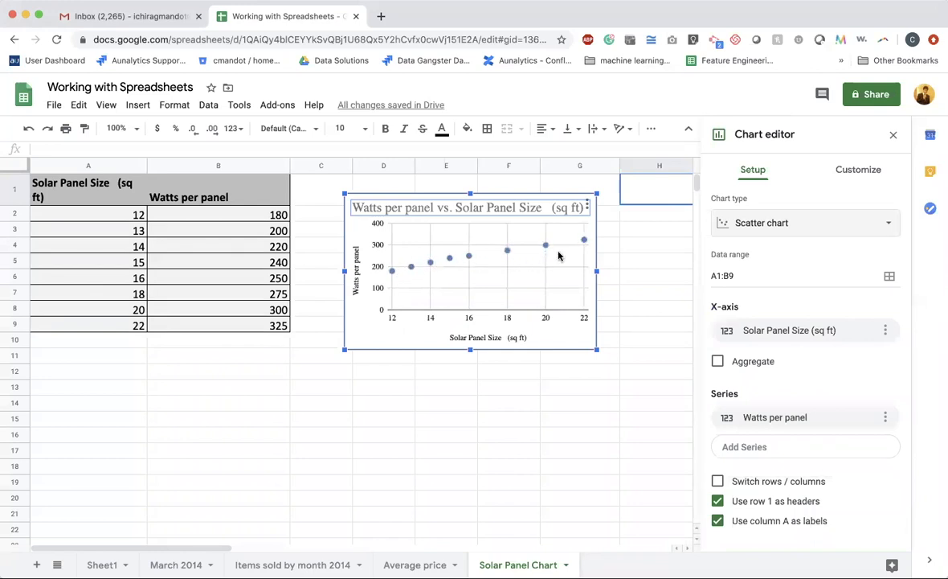
pyautogui.click(808, 230)
pyautogui.scroll(-2, 813, 417)
pyautogui.click(741, 413)
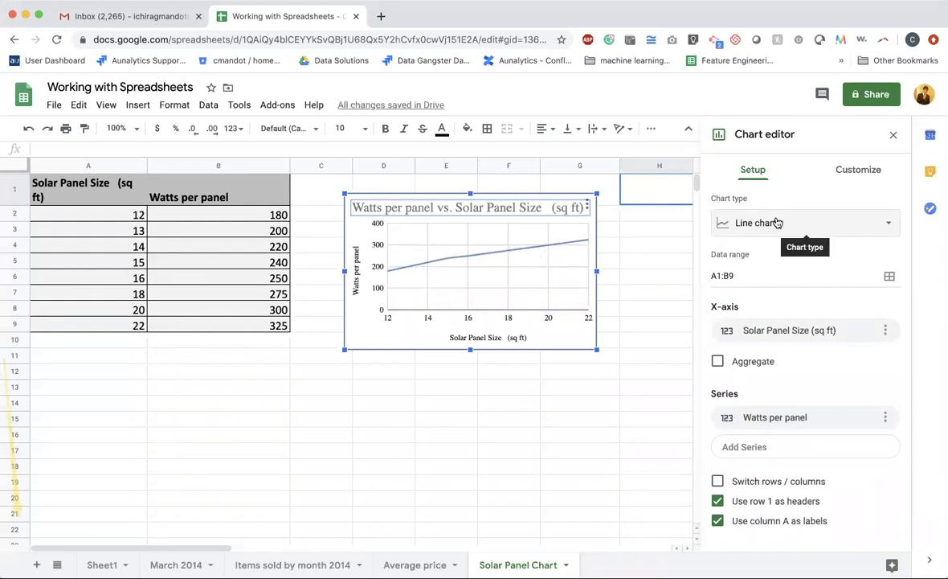
# Check the X-axis field choices, and try switching the chart's rows and columns before restoring the original orientation
pyautogui.click(768, 332)
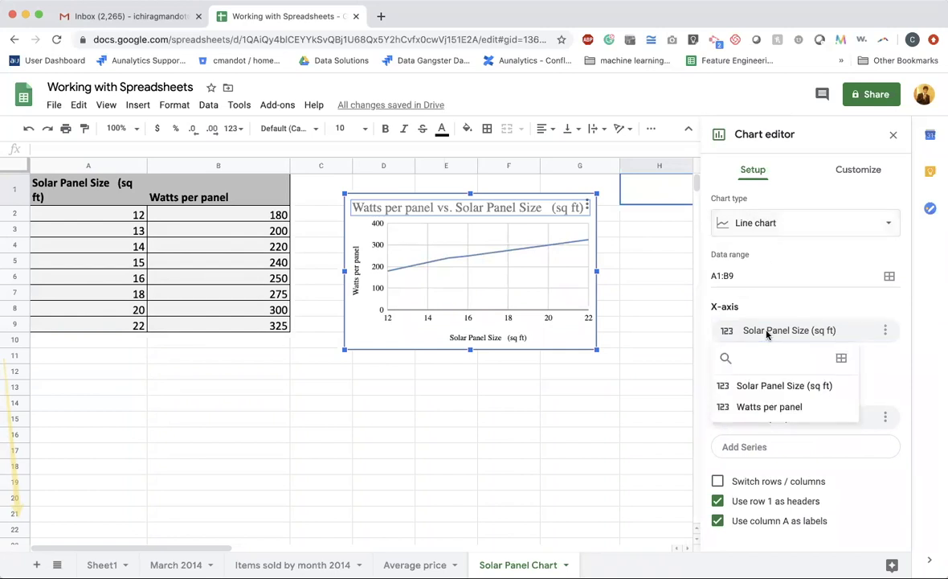
pyautogui.click(803, 302)
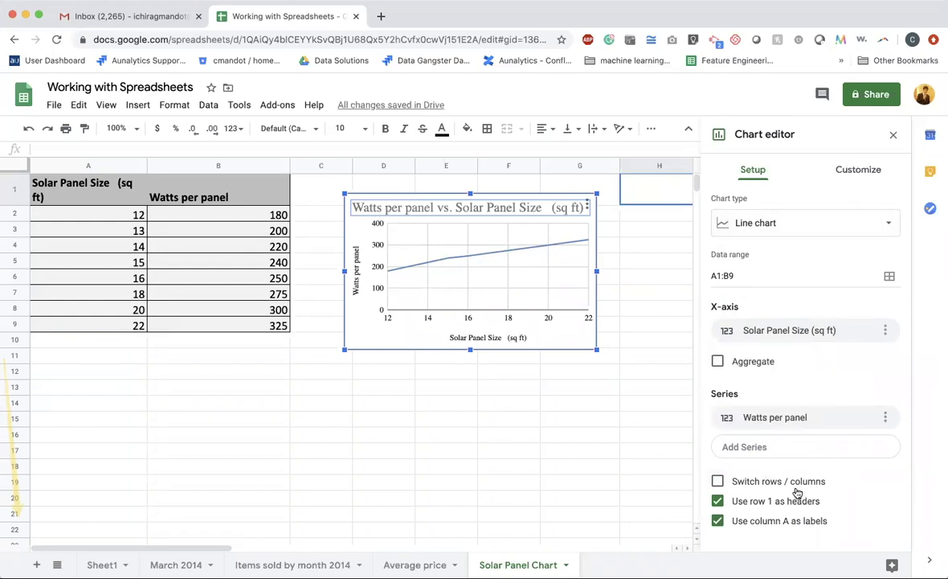
pyautogui.click(748, 482)
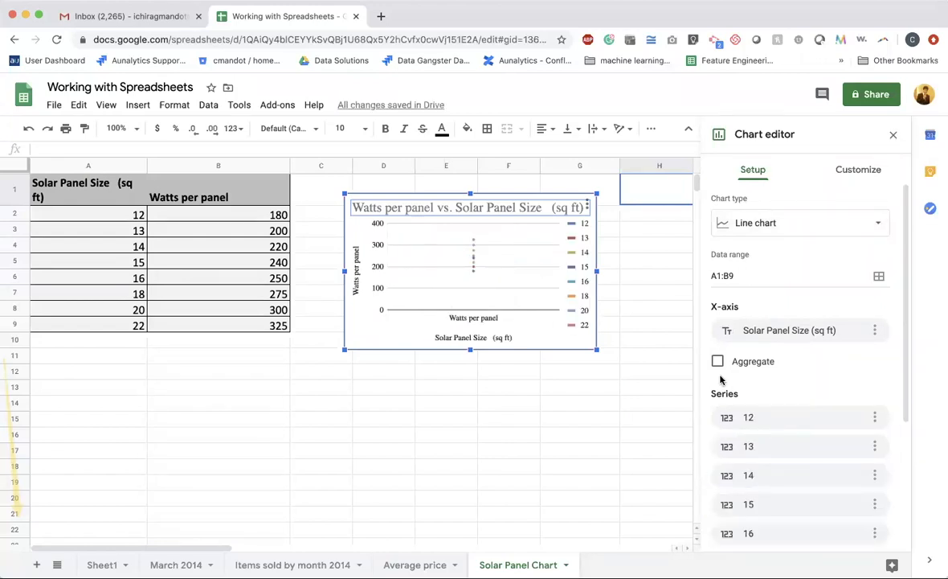
pyautogui.scroll(-5, 833, 390)
pyautogui.click(756, 490)
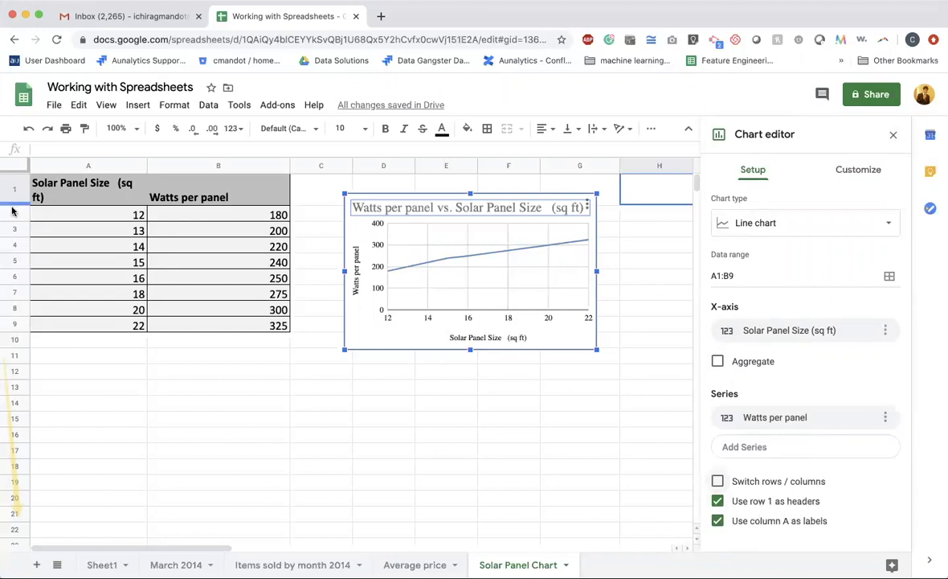
pyautogui.click(73, 187)
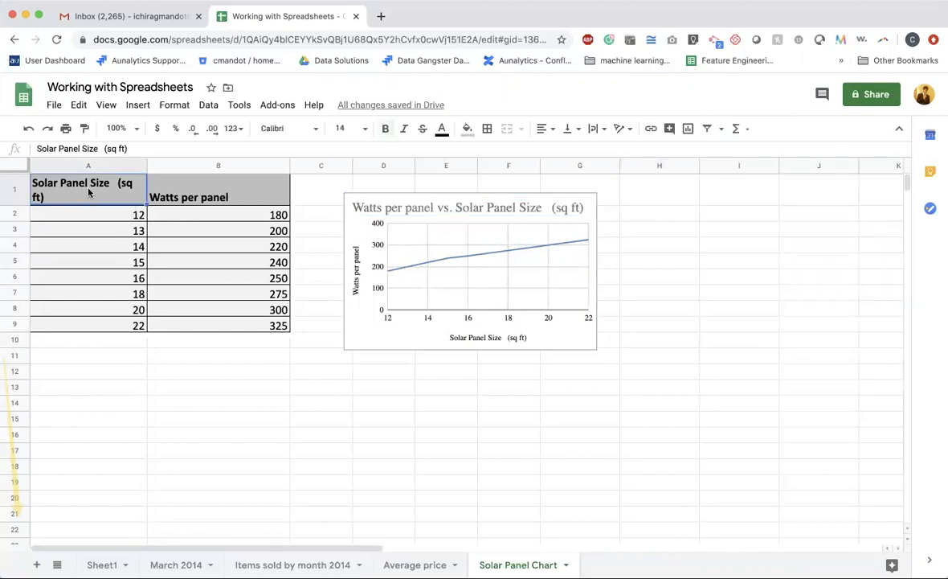
pyautogui.click(199, 183)
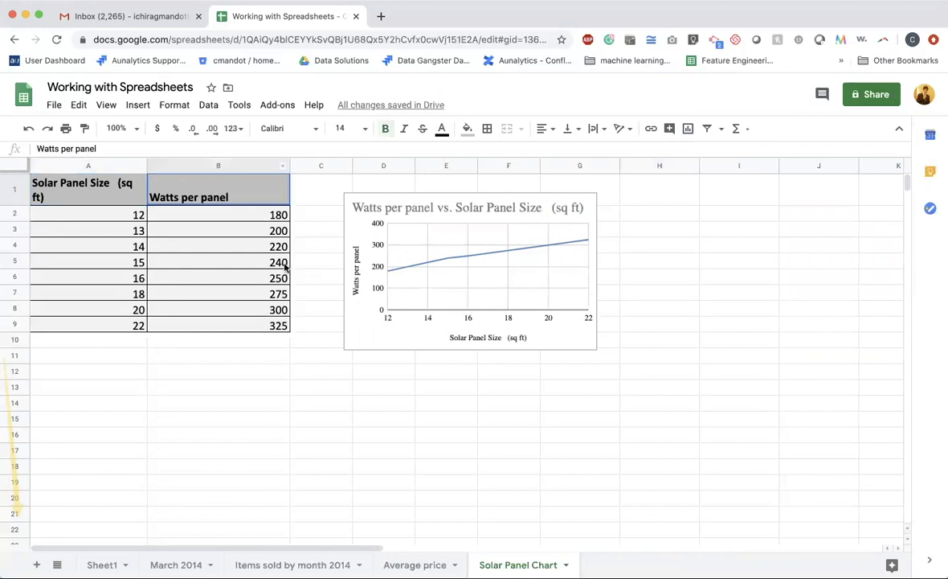
# Reopen the chart's settings and change its type to the suggested column chart
pyautogui.click(393, 203)
pyautogui.doubleClick(383, 220)
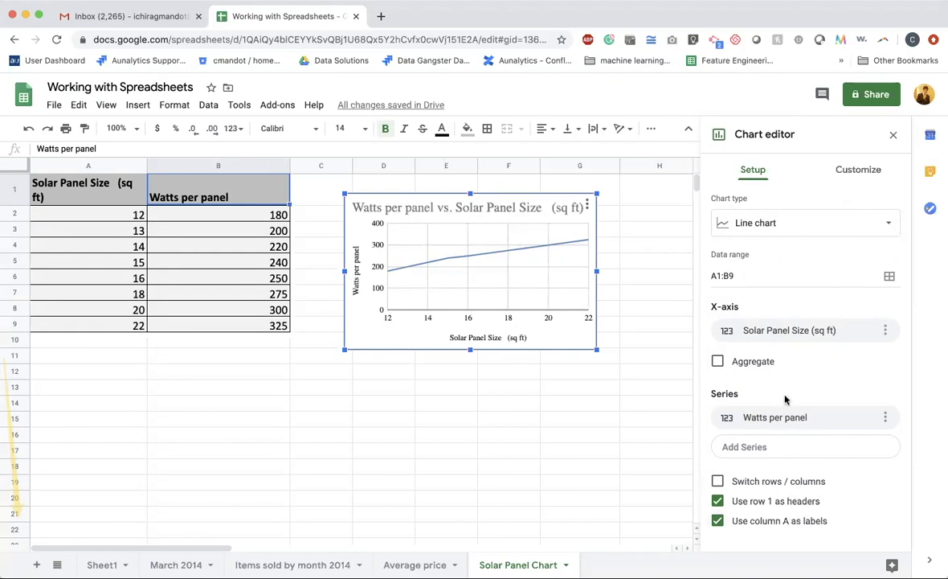
pyautogui.click(785, 231)
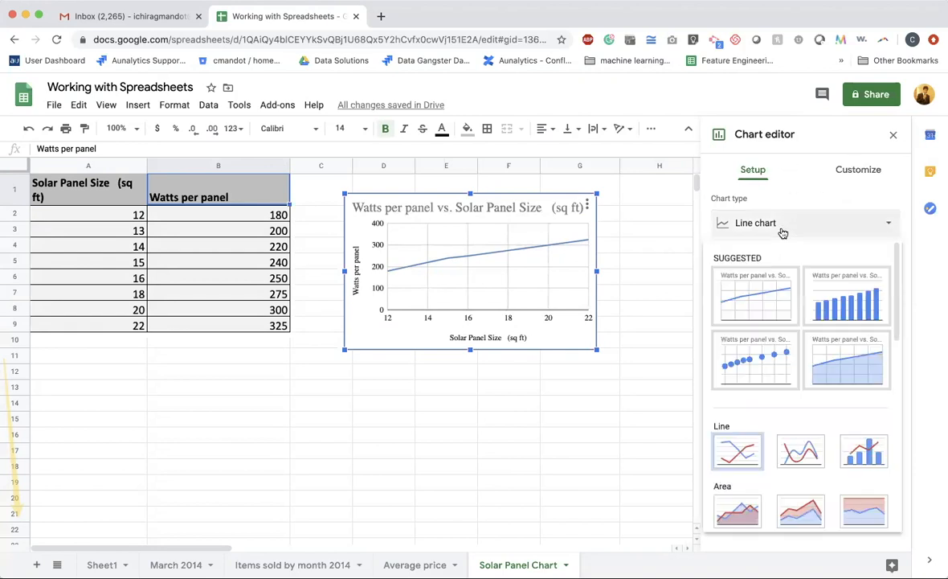
pyautogui.scroll(-1, 801, 476)
pyautogui.scroll(2, 842, 326)
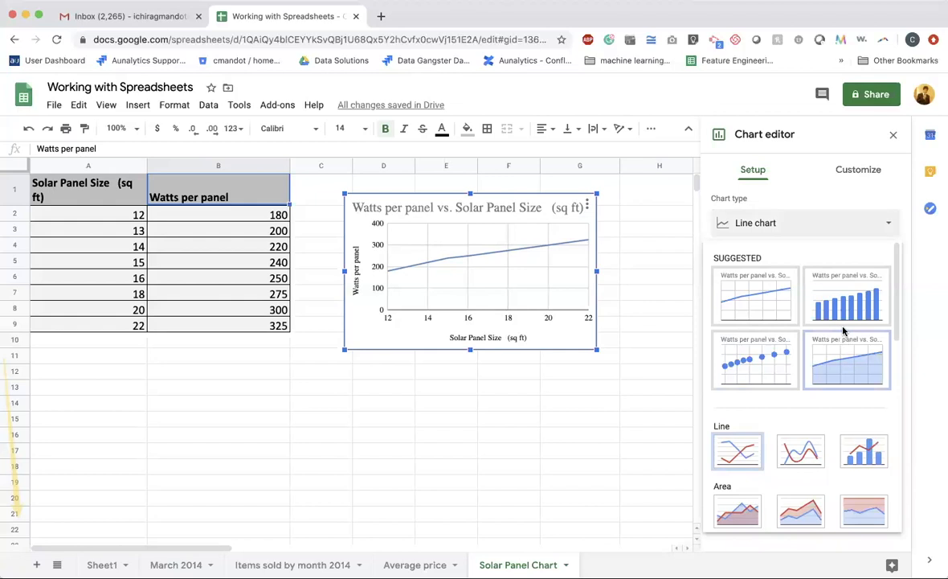
pyautogui.click(842, 317)
# Set the chart's background color to light red in its chart style settings
pyautogui.click(858, 171)
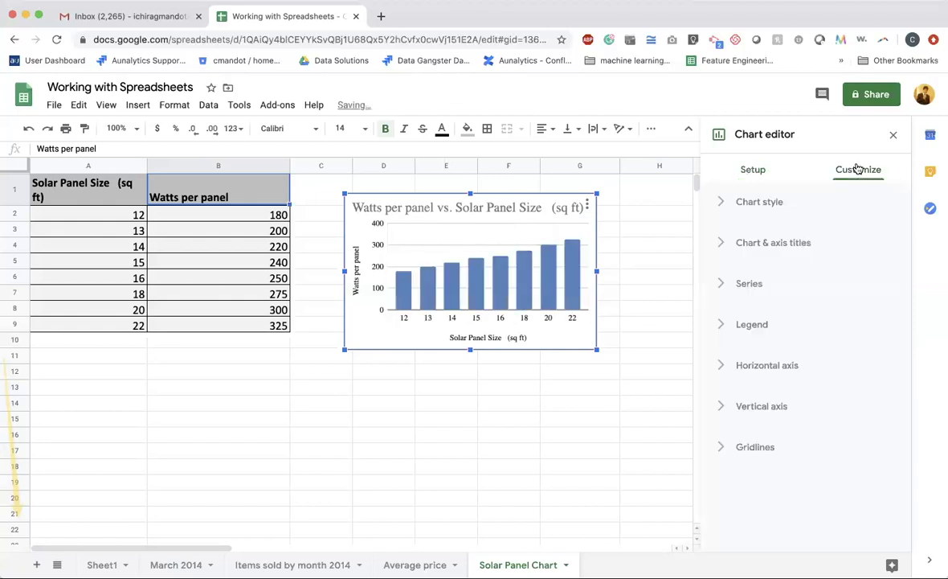
pyautogui.click(726, 204)
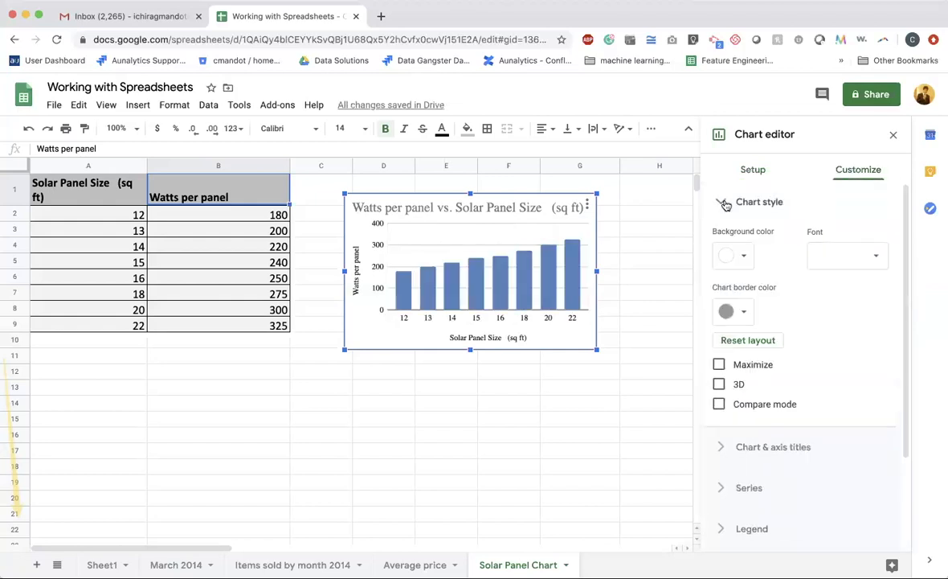
pyautogui.click(743, 258)
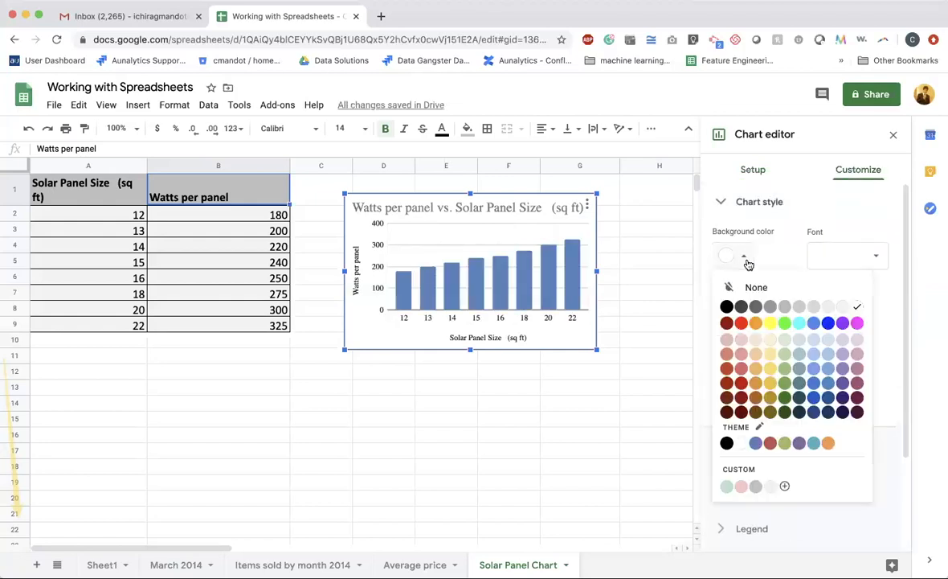
pyautogui.click(741, 323)
pyautogui.click(733, 255)
pyautogui.click(744, 364)
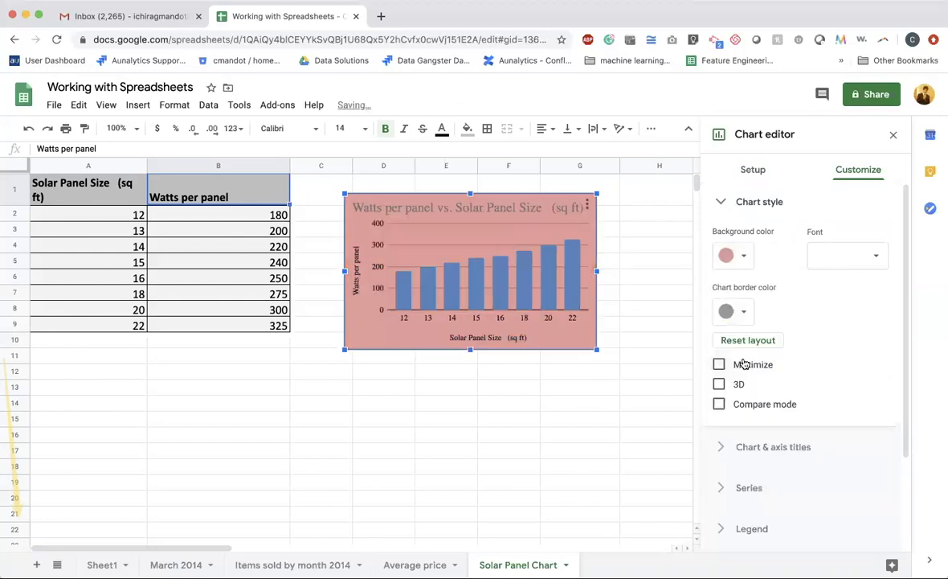
# Set the chart's font to Serif and turn on the 3D style
pyautogui.click(844, 258)
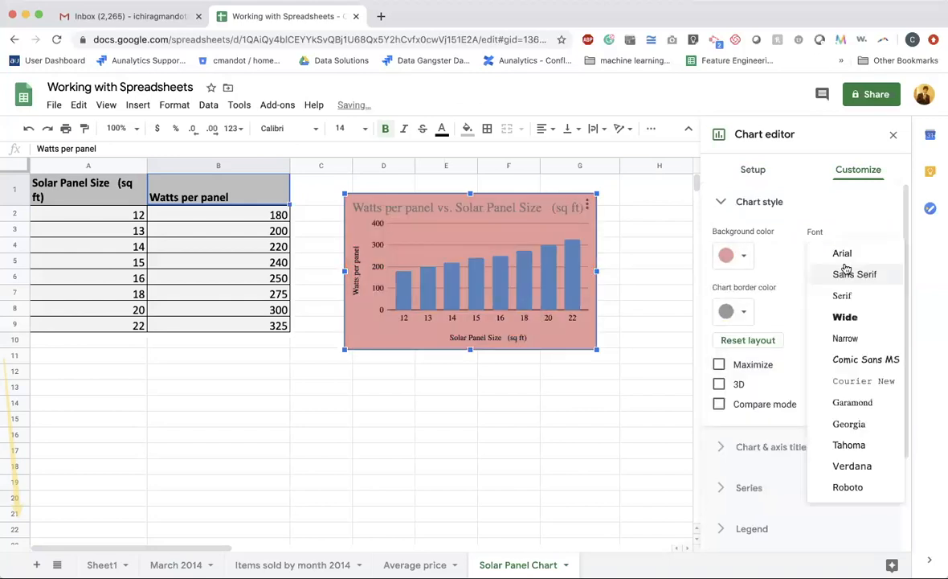
pyautogui.click(868, 327)
pyautogui.click(859, 256)
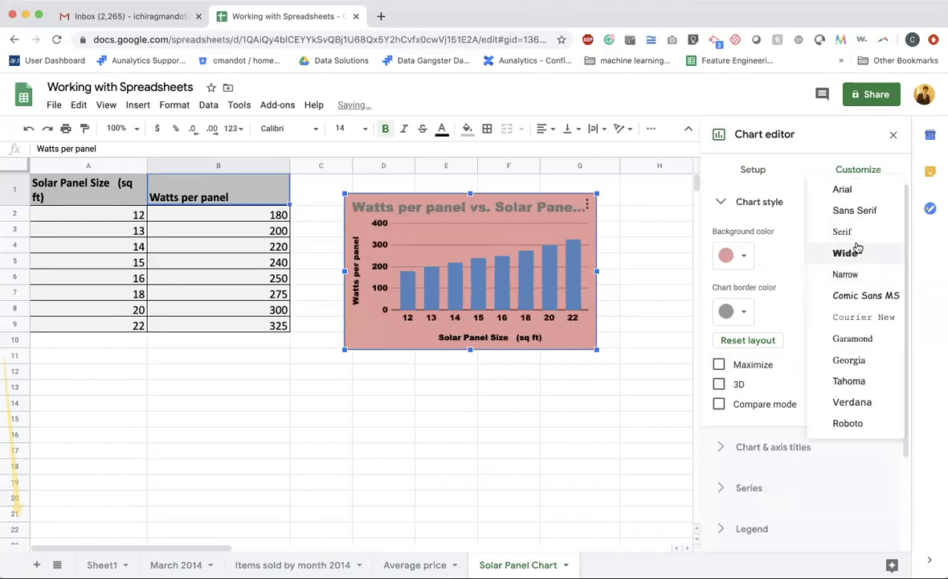
pyautogui.click(844, 231)
pyautogui.scroll(-1, 830, 311)
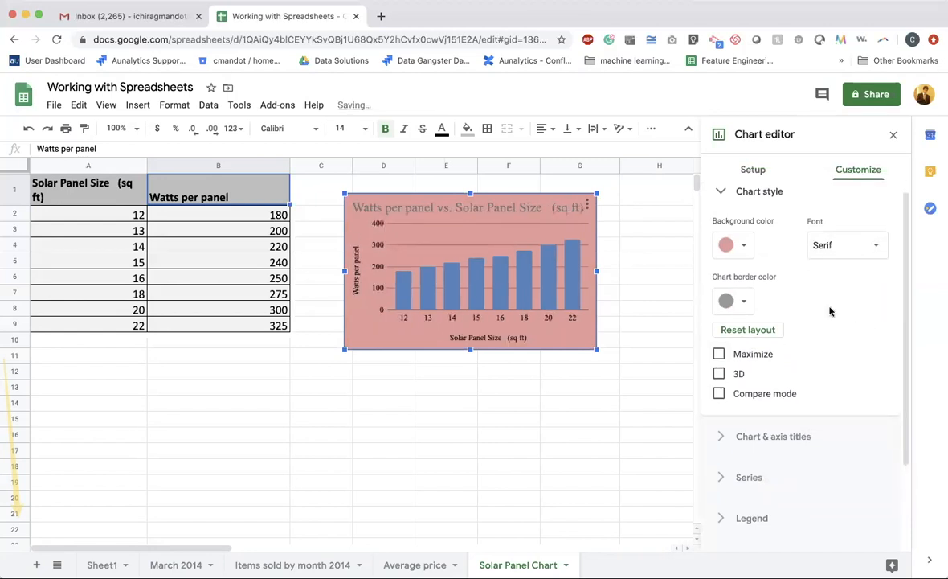
pyautogui.click(719, 369)
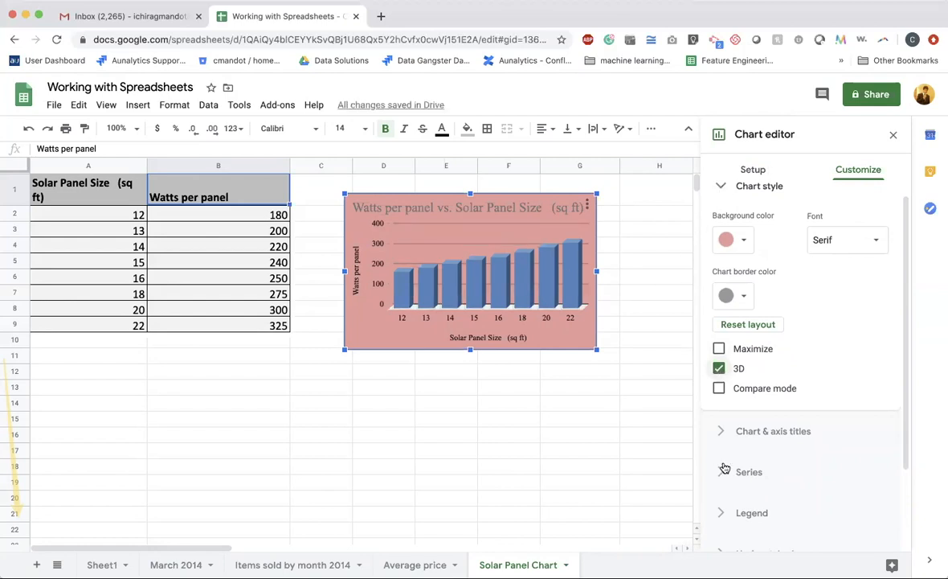
# Change the chart title text to "Watt"
pyautogui.click(723, 434)
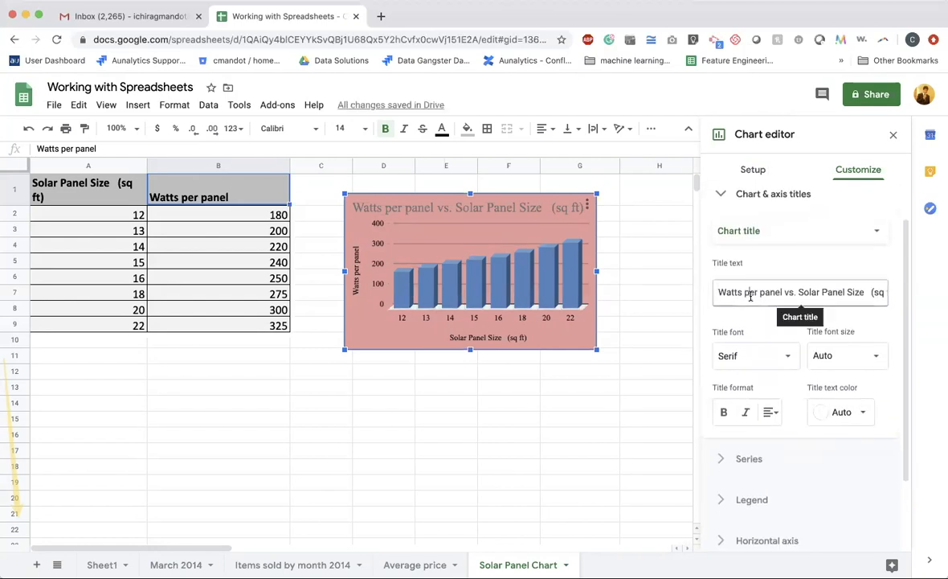
pyautogui.click(750, 294)
pyautogui.write('Wa')
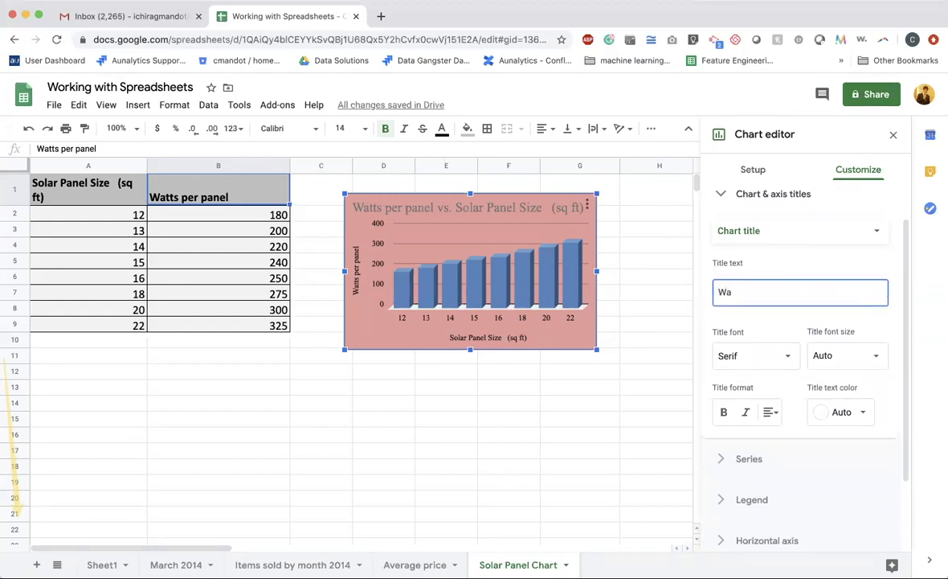
pyautogui.write('tt')
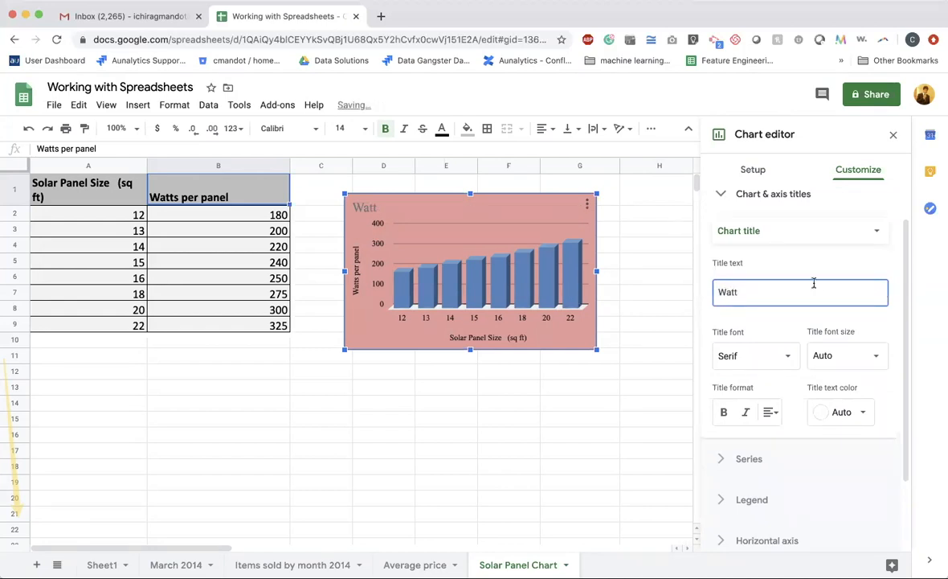
pyautogui.click(775, 231)
pyautogui.click(775, 231)
# Set the chart legend's font to Wide and its position to Inside
pyautogui.scroll(-3, 745, 364)
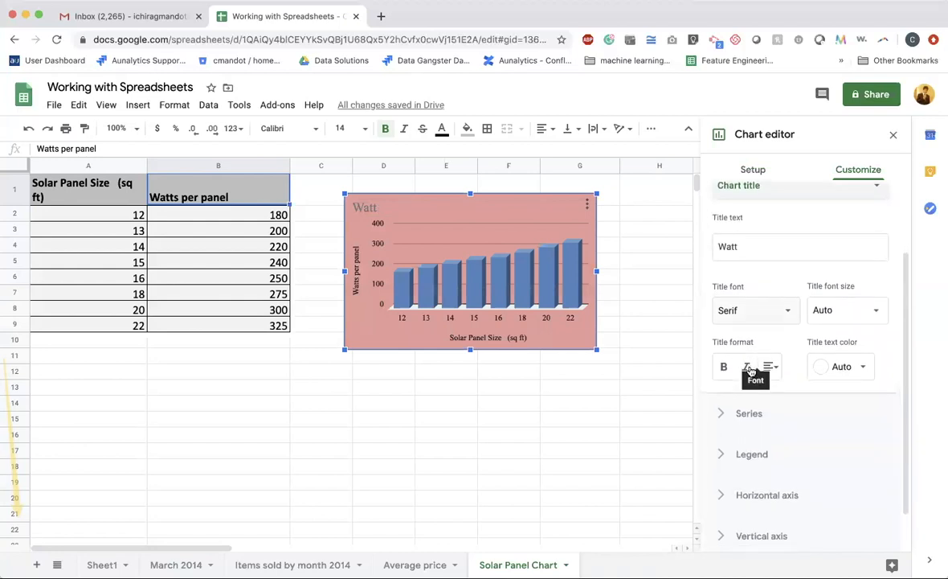
pyautogui.click(724, 387)
pyautogui.scroll(-3, 776, 406)
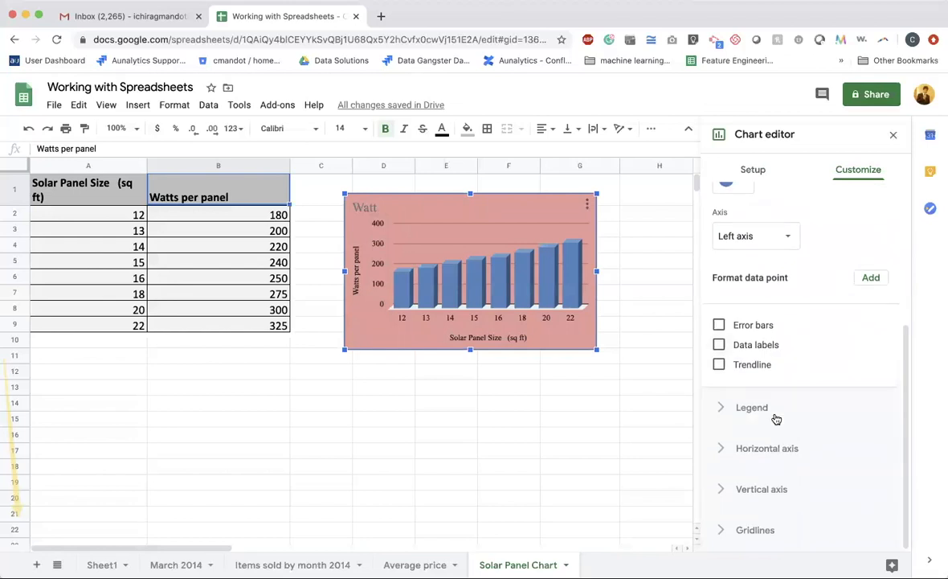
pyautogui.click(723, 408)
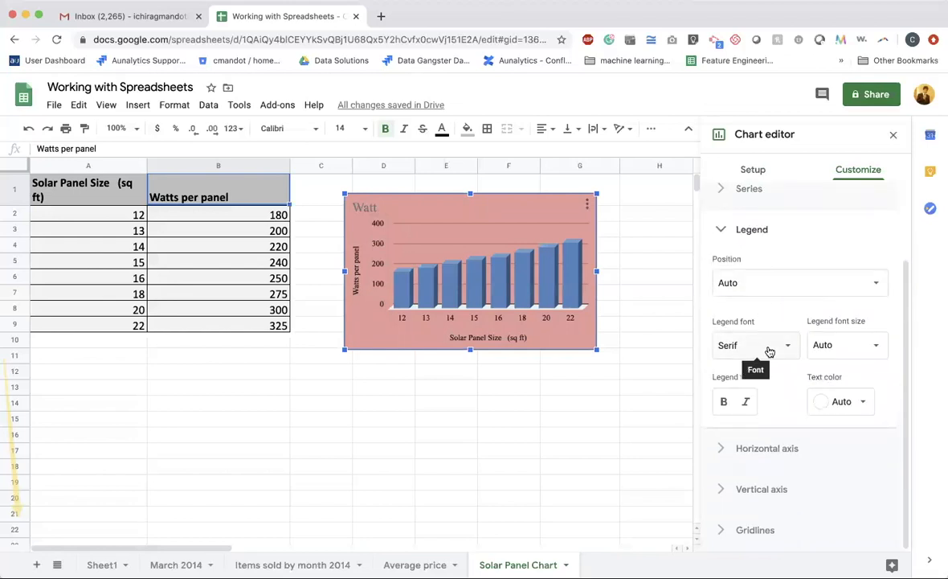
pyautogui.click(773, 345)
pyautogui.click(752, 385)
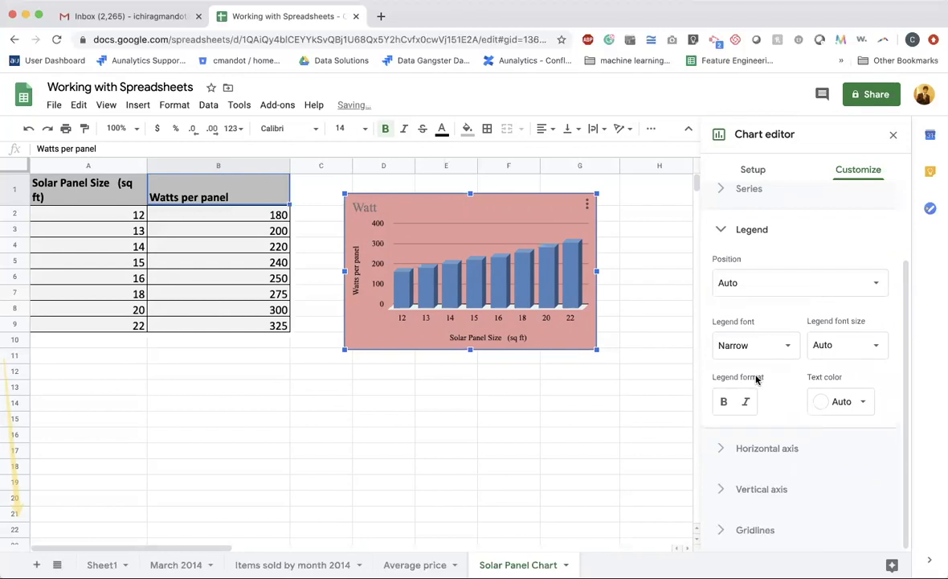
pyautogui.click(743, 346)
pyautogui.click(766, 326)
pyautogui.click(812, 291)
pyautogui.click(779, 237)
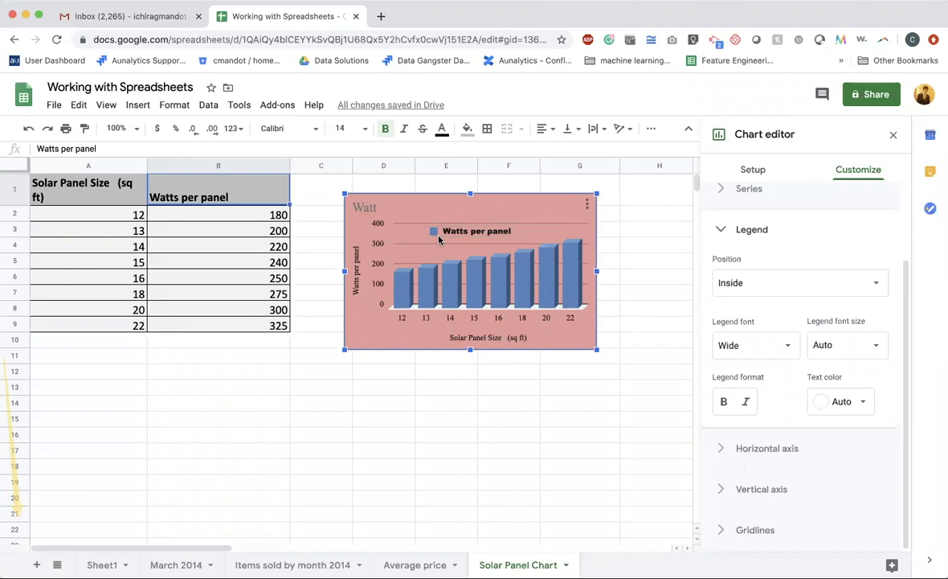
pyautogui.click(563, 454)
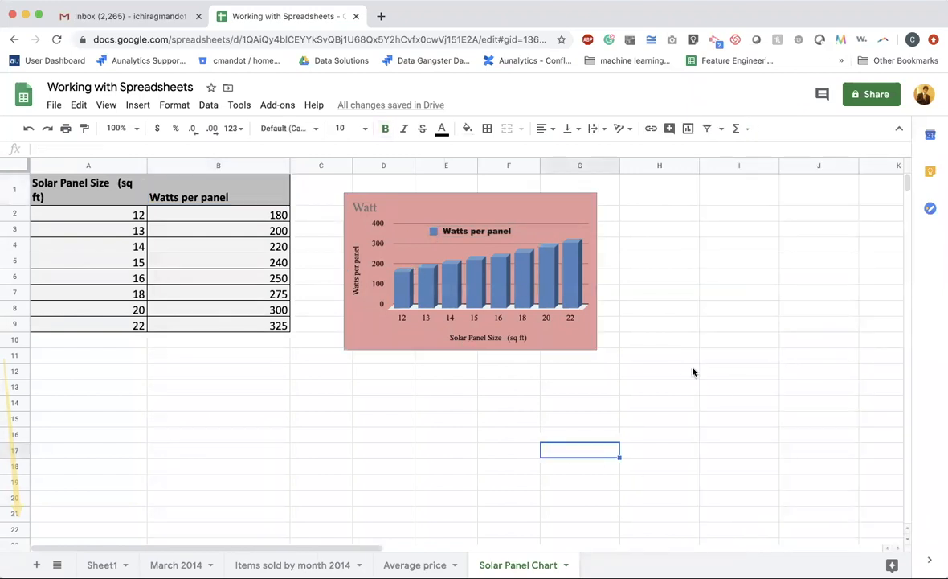
# Review the column chart's available actions, including its download formats
pyautogui.click(500, 238)
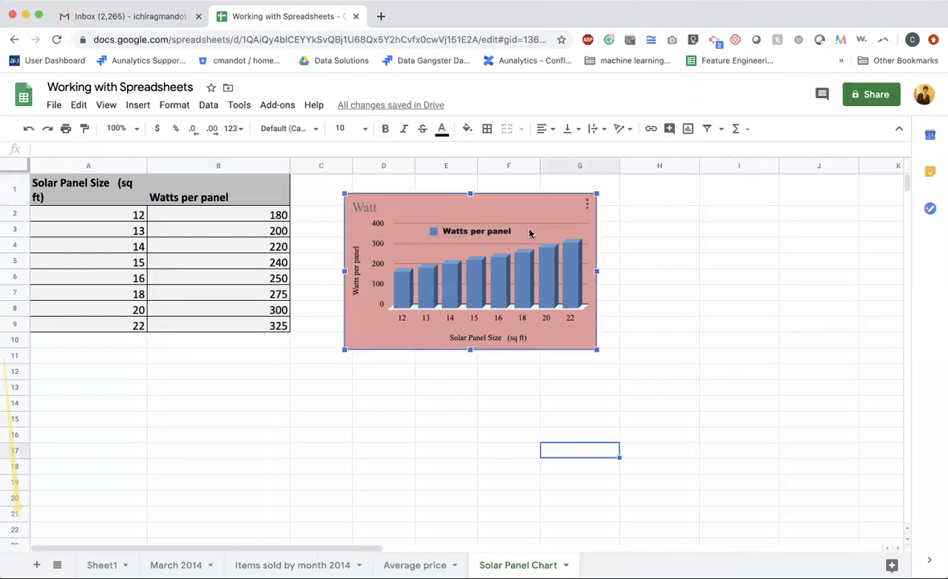
pyautogui.click(588, 202)
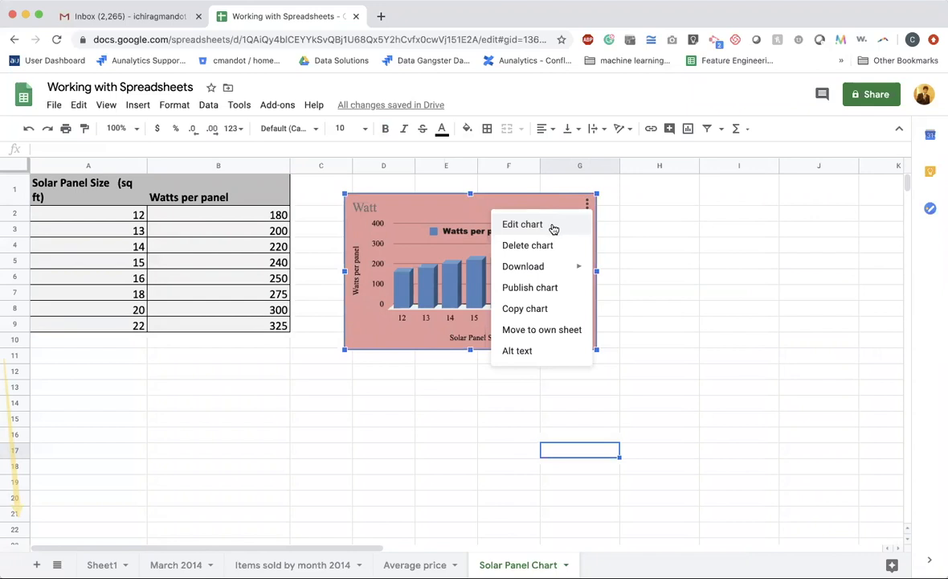
pyautogui.moveTo(531, 274)
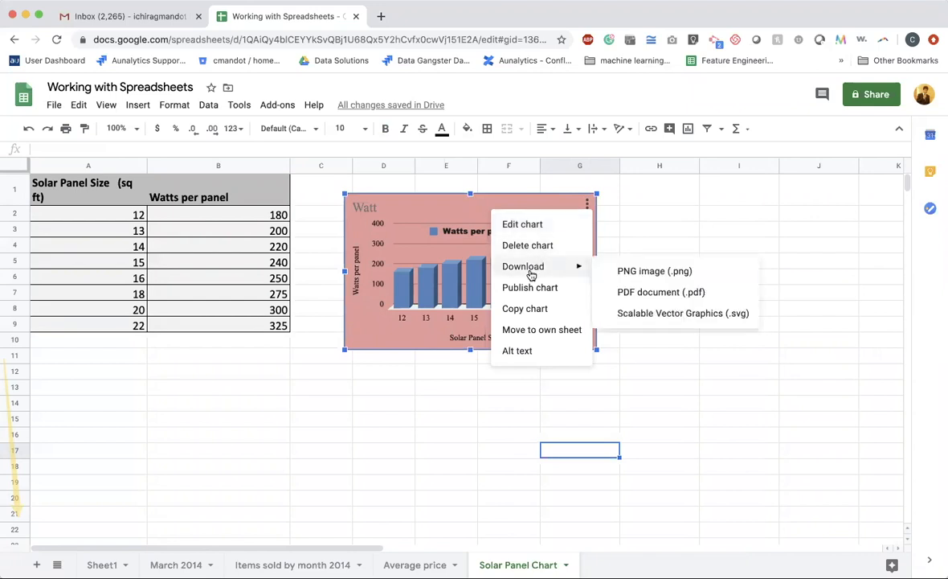
pyautogui.click(416, 195)
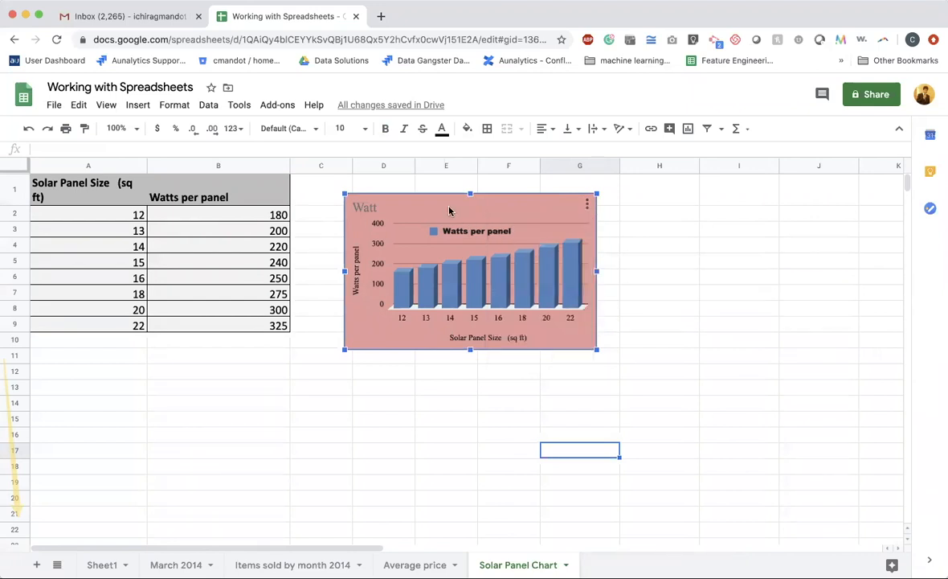
pyautogui.click(77, 190)
pyautogui.click(431, 213)
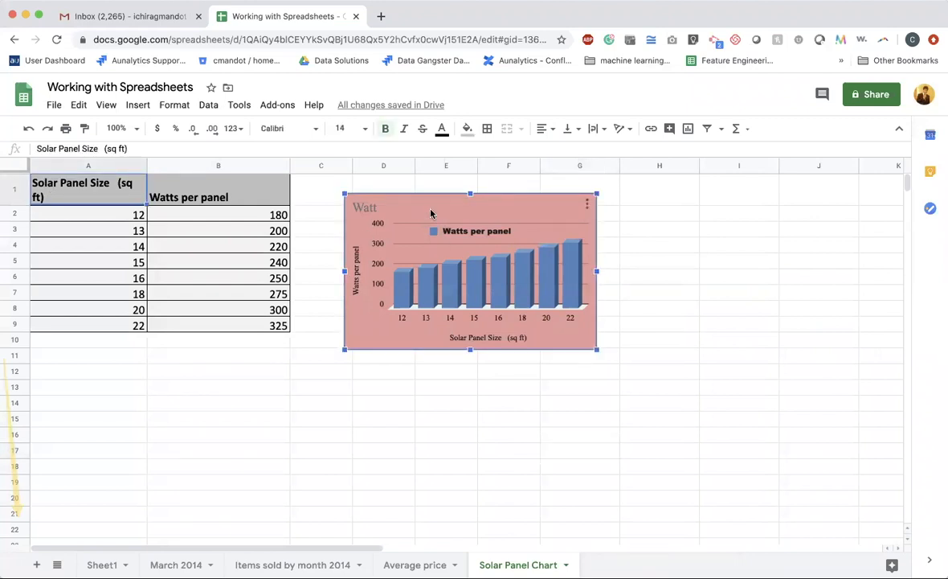
pyautogui.click(587, 204)
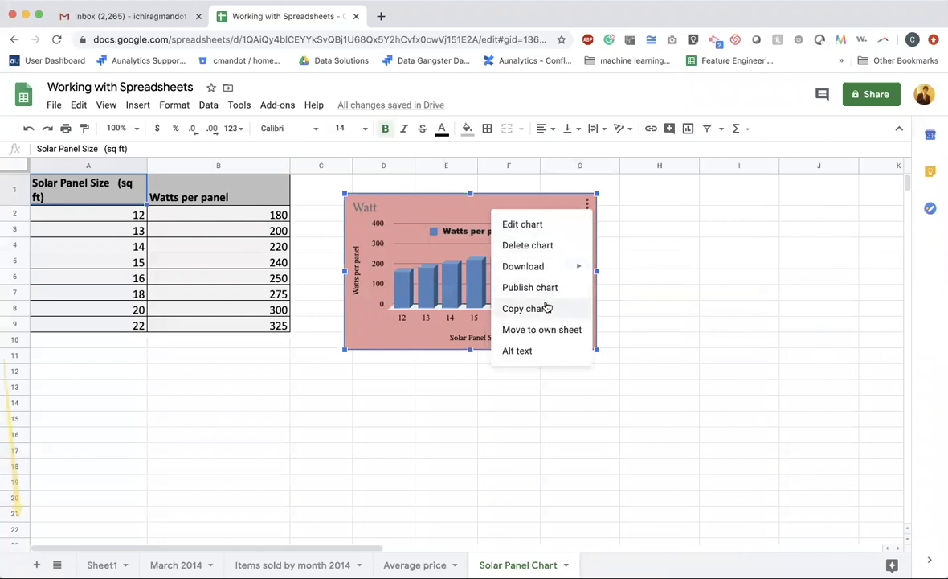
pyautogui.moveTo(536, 272)
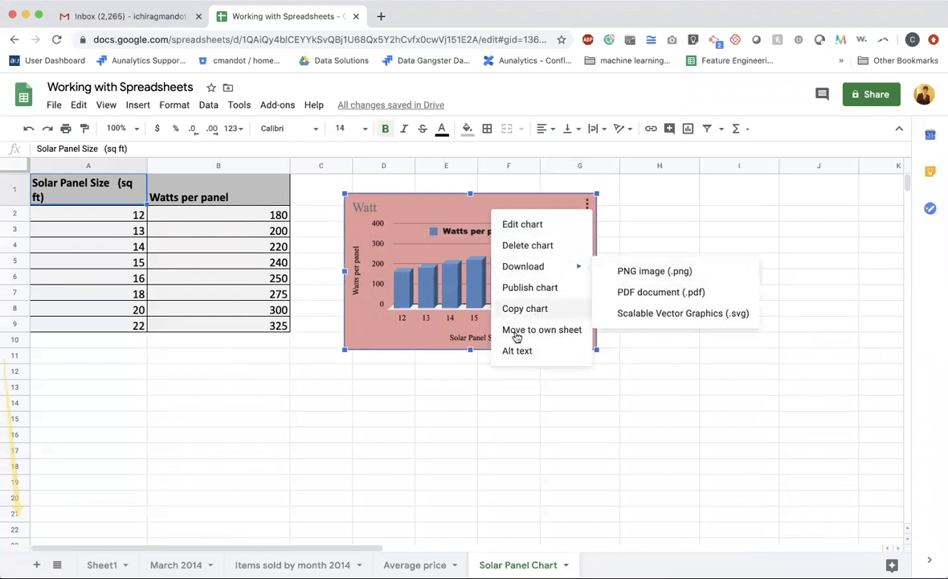
pyautogui.click(471, 390)
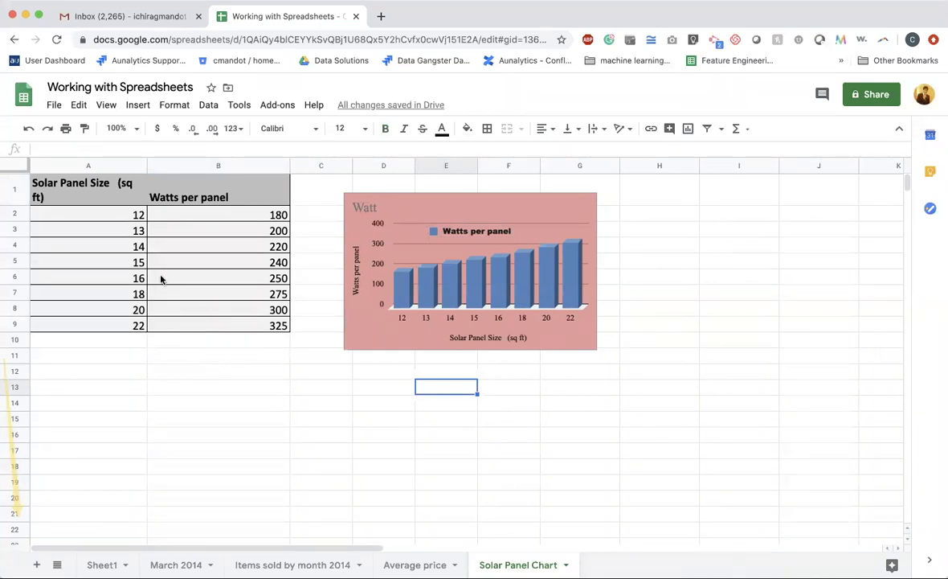
# Insert a pie chart of columns A and B, shrunk and placed below the existing column chart
pyautogui.click(97, 185)
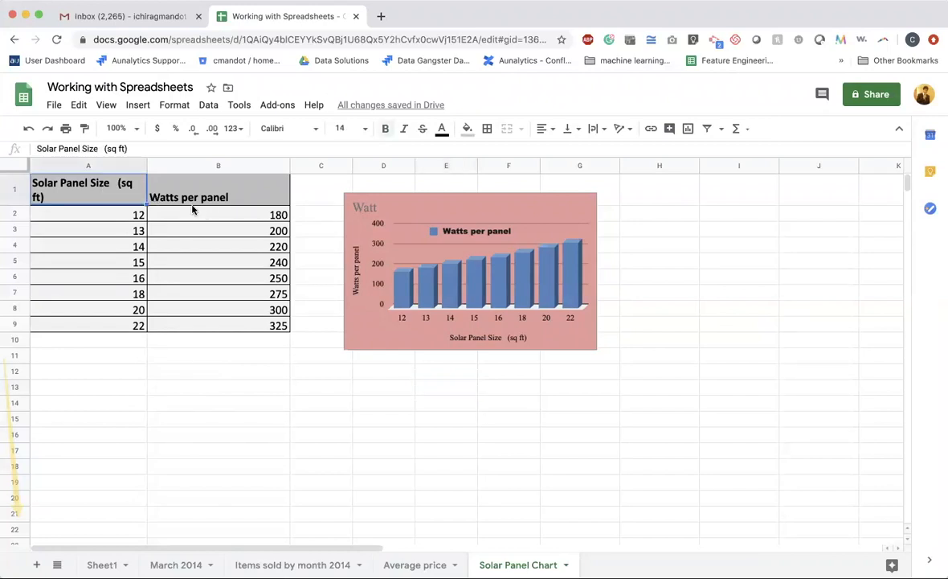
pyautogui.click(213, 165)
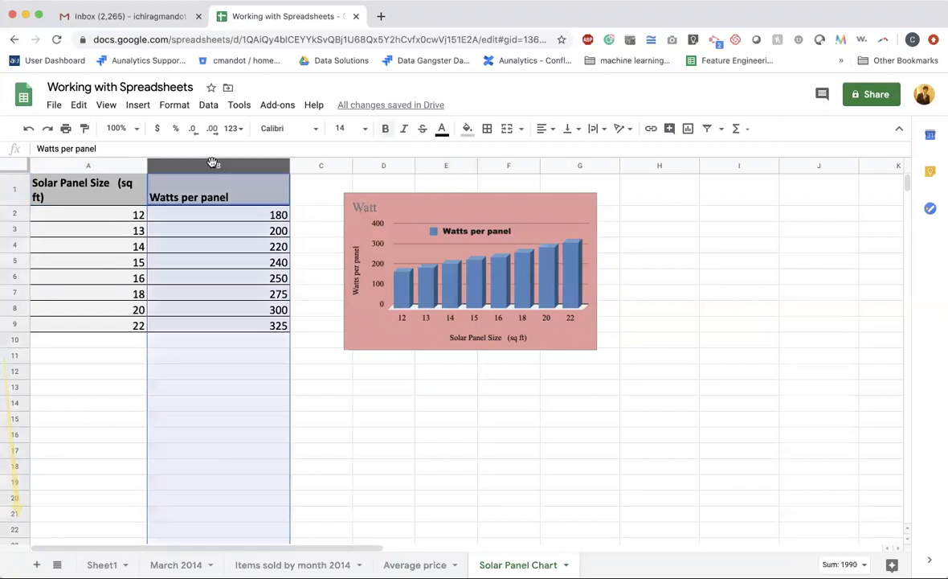
pyautogui.click(133, 164)
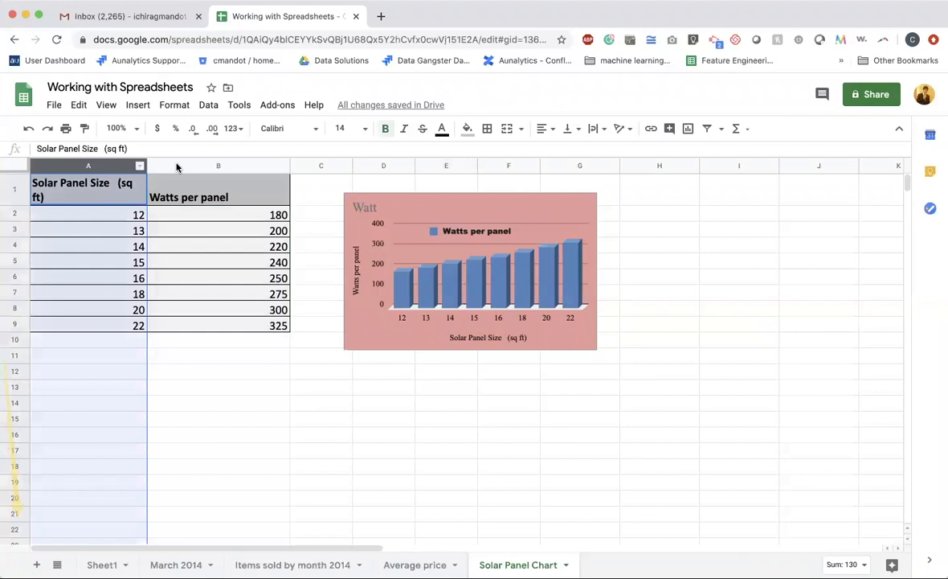
pyautogui.keyDown('shift'); pyautogui.click(176, 166); pyautogui.keyUp('shift')
pyautogui.click(688, 128)
pyautogui.click(772, 222)
pyautogui.scroll(-5, 775, 391)
pyautogui.click(738, 473)
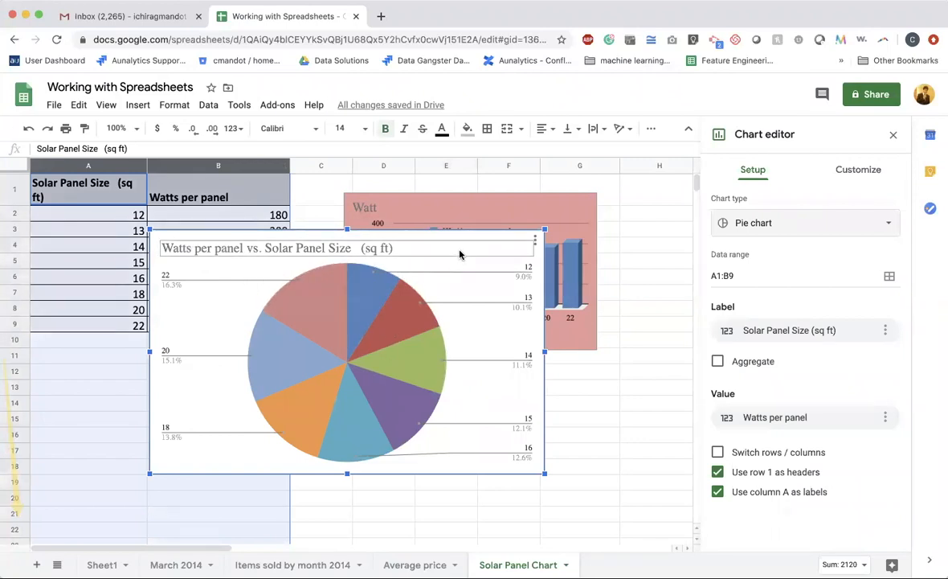
pyautogui.moveTo(409, 243); pyautogui.dragTo(559, 296)
pyautogui.moveTo(628, 290); pyautogui.dragTo(491, 376)
# Set the pie chart's background color to dark yellow in its chart style settings
pyautogui.click(565, 380)
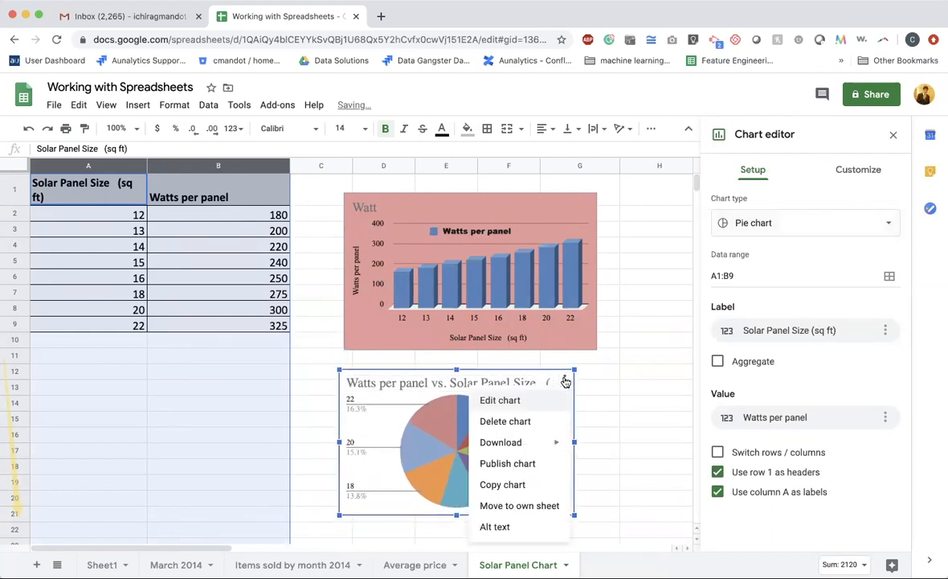
pyautogui.click(539, 399)
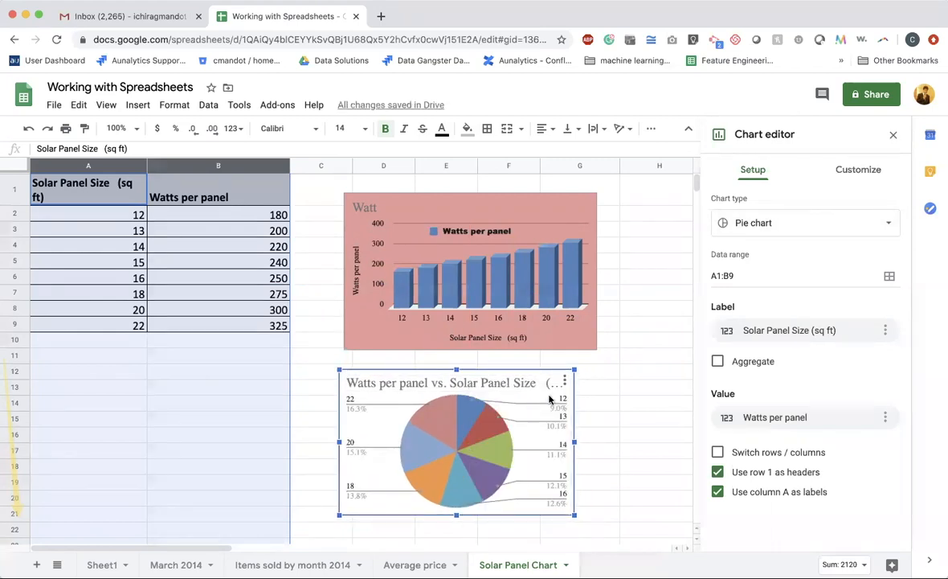
pyautogui.click(844, 173)
pyautogui.click(756, 206)
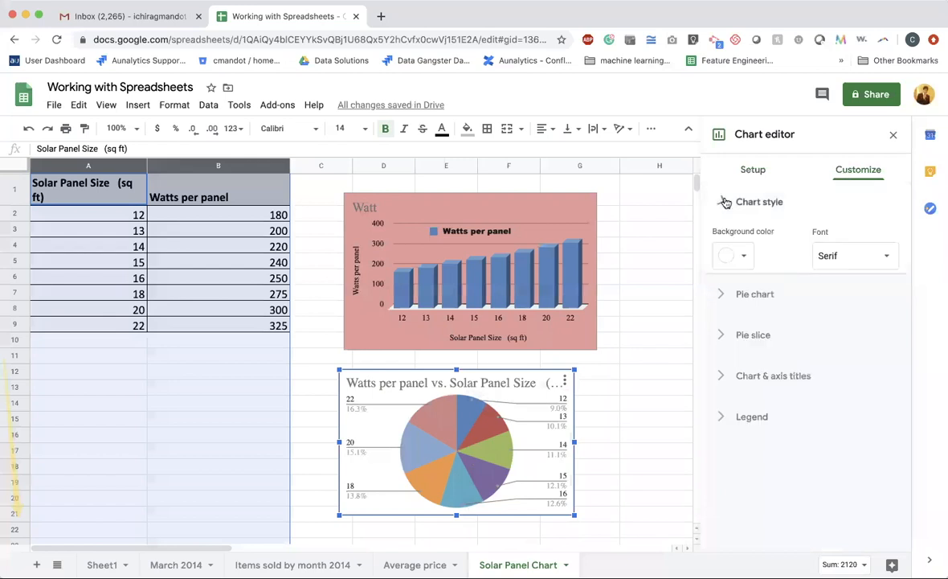
pyautogui.click(745, 256)
pyautogui.click(772, 396)
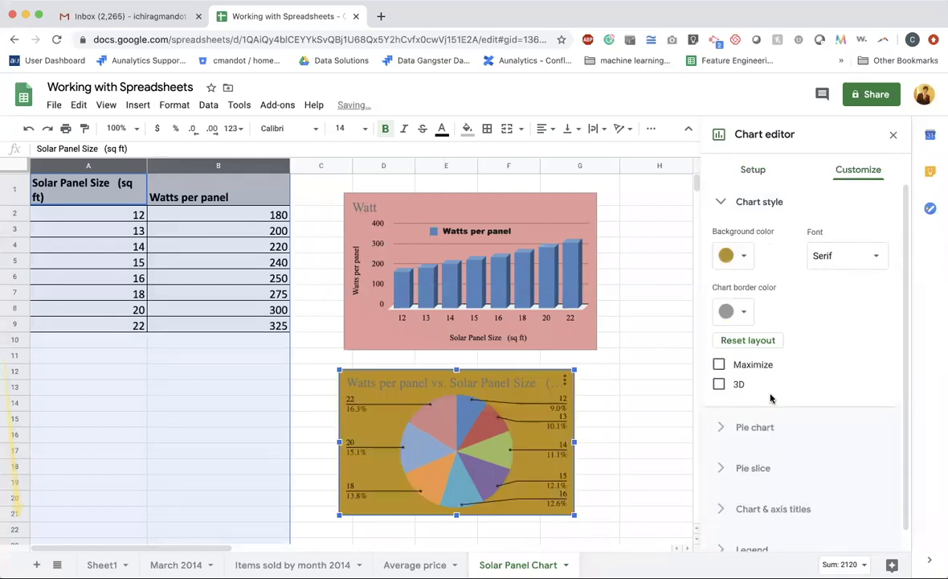
pyautogui.click(626, 382)
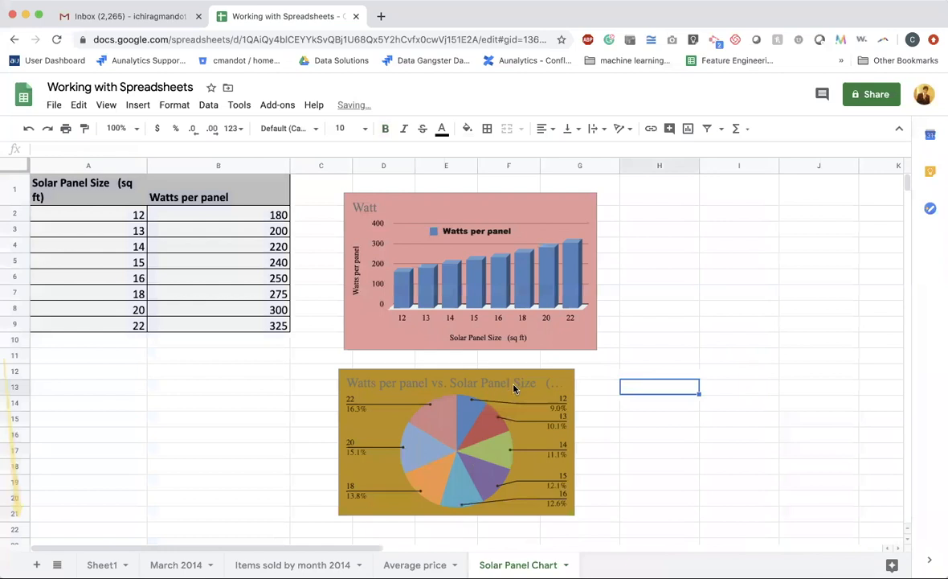
pyautogui.click(637, 452)
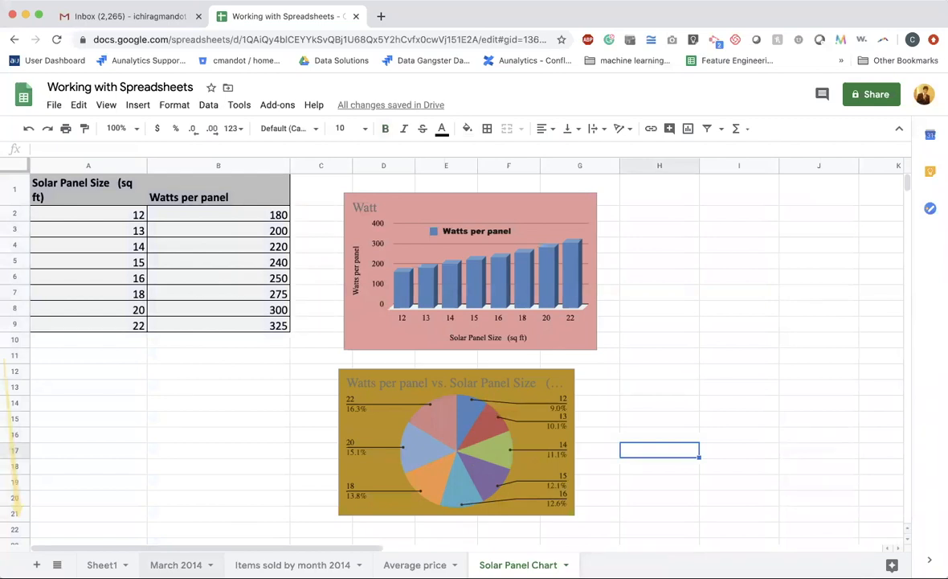
# Add the header "Multiplication" in cell H1 of the March 2014 sheet
pyautogui.click(176, 564)
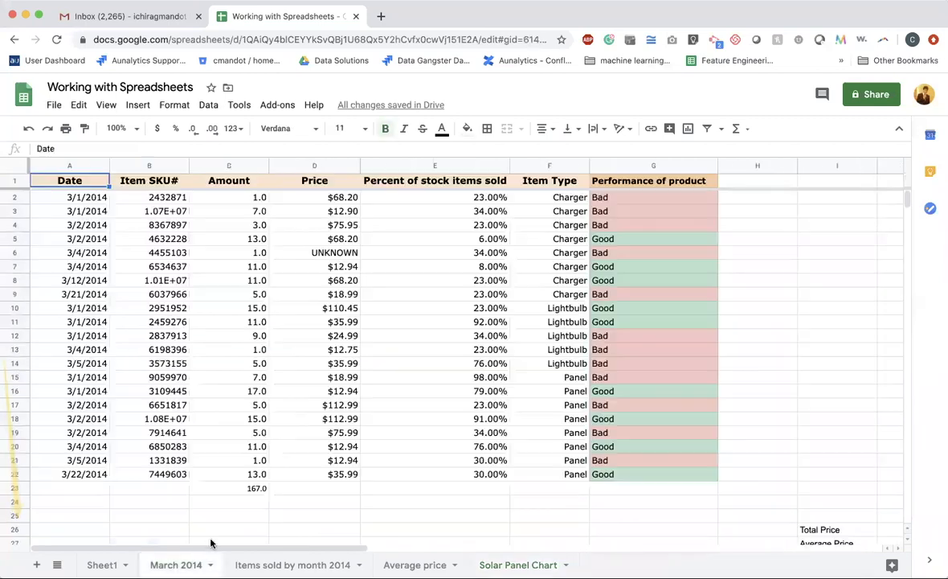
pyautogui.click(747, 183)
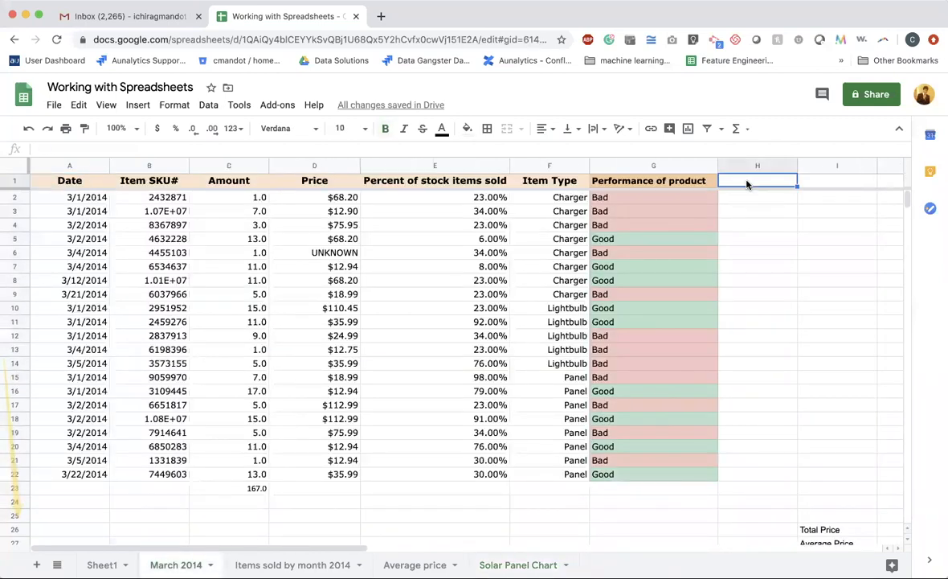
pyautogui.write('Multip')
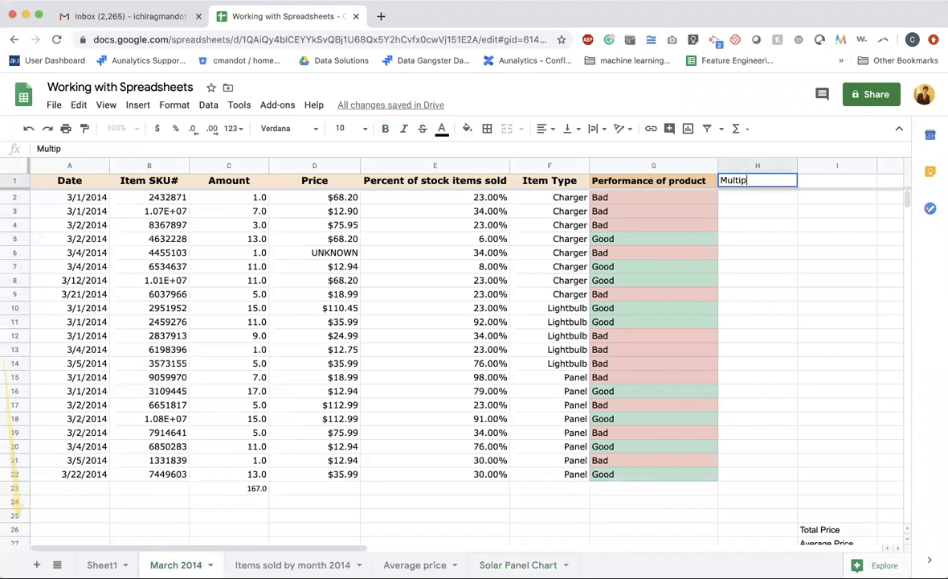
pyautogui.write('lac')
pyautogui.write('ication')
pyautogui.press('Return')
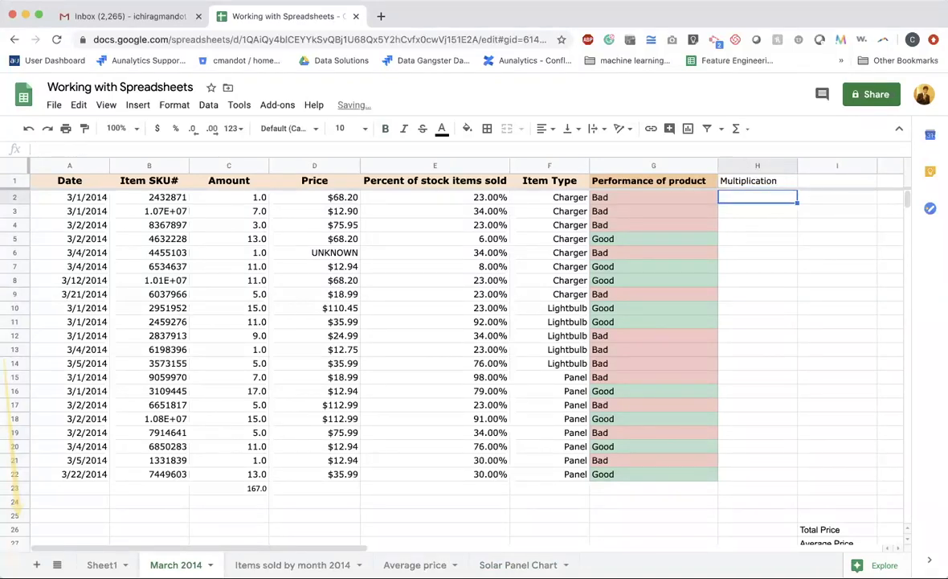
pyautogui.write('=')
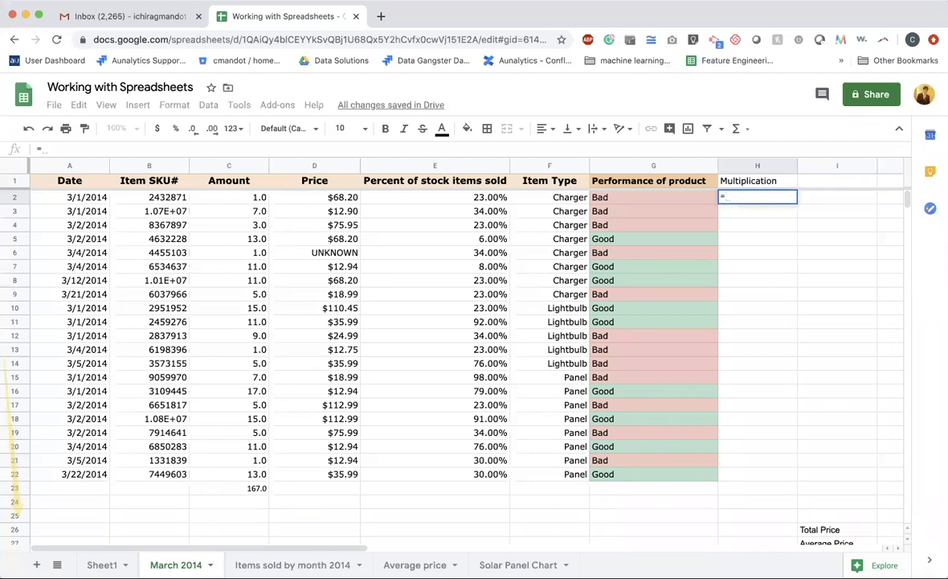
pyautogui.write('mul')
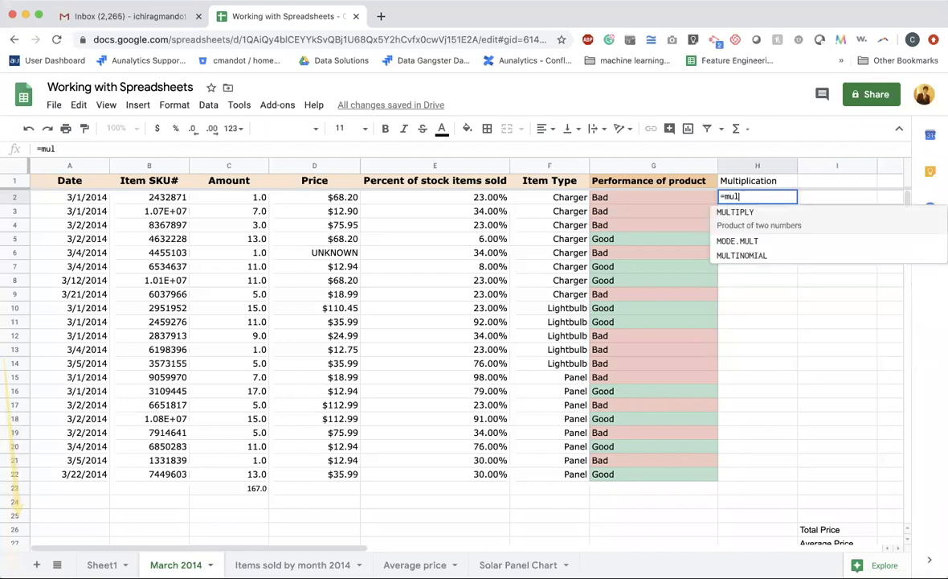
pyautogui.press('BackSpace')
pyautogui.press('BackSpace')
pyautogui.press('BackSpace')
pyautogui.write('prod')
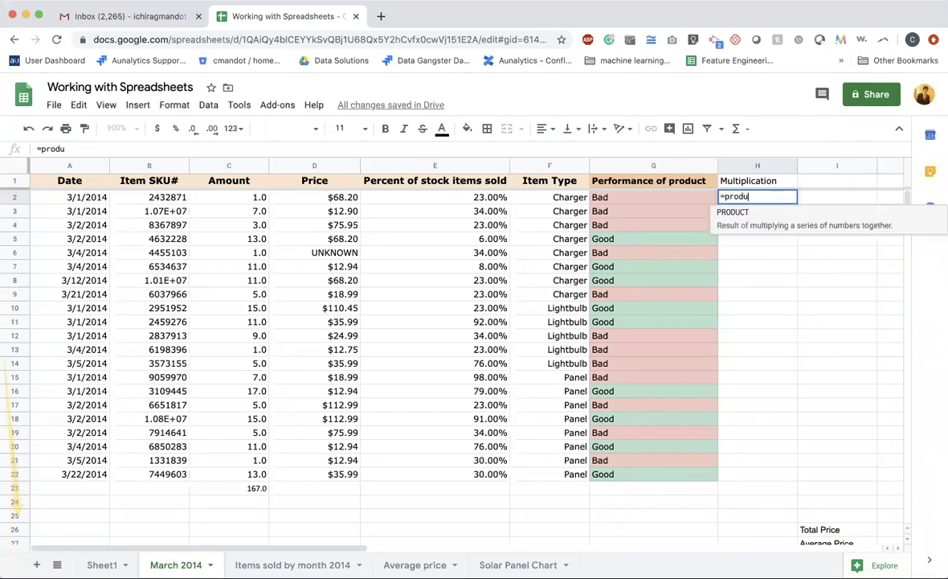
pyautogui.press('BackSpace')
pyautogui.press('BackSpace')
pyautogui.press('BackSpace')
pyautogui.press('BackSpace')
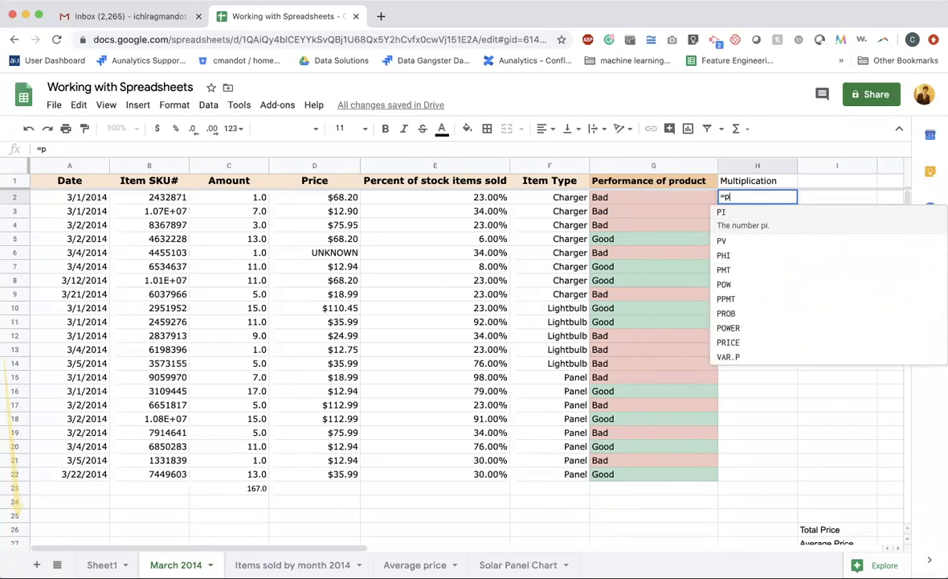
# Try to multiply the first row's amount and price in cell H2 with =MULTIPLY(C2:D2)
pyautogui.write('multi')
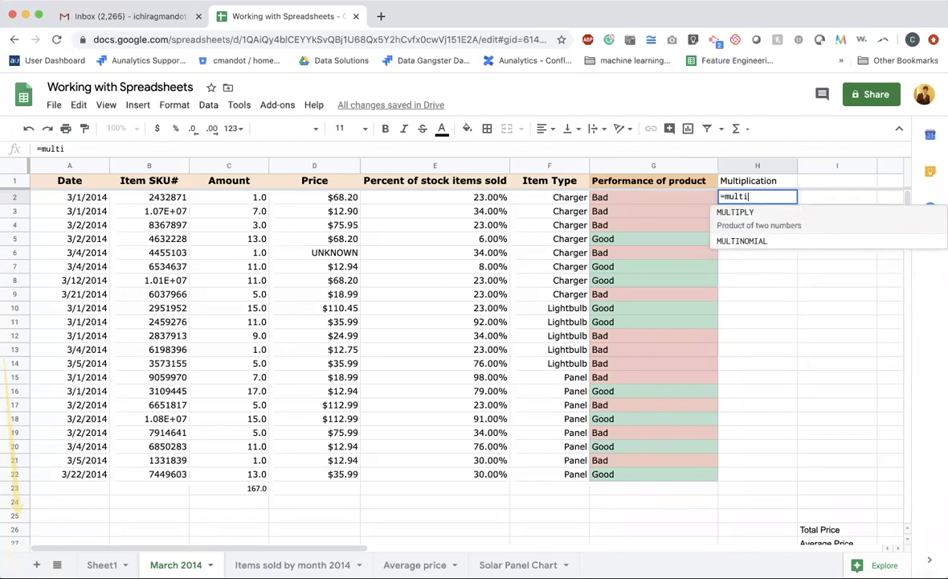
pyautogui.press('Tab')
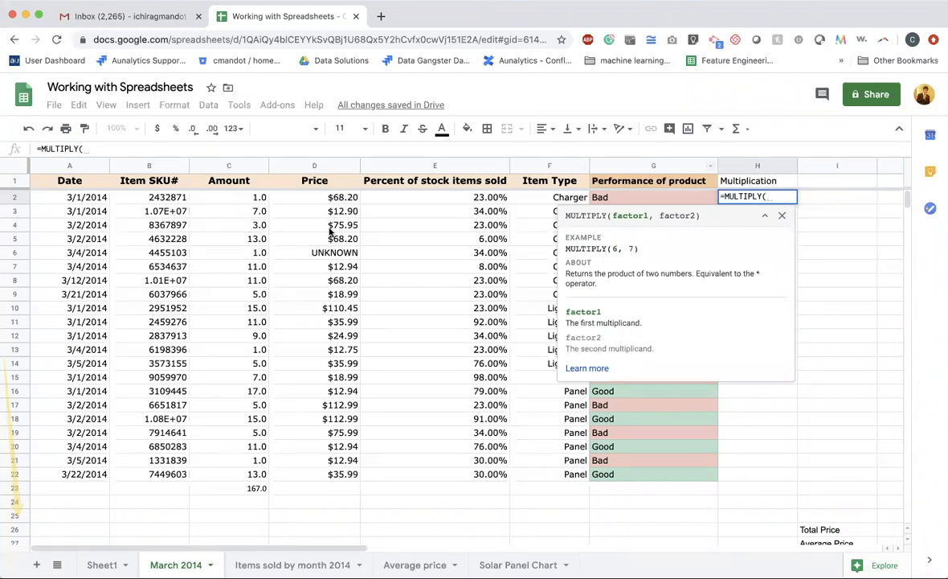
pyautogui.moveTo(211, 193); pyautogui.dragTo(298, 199)
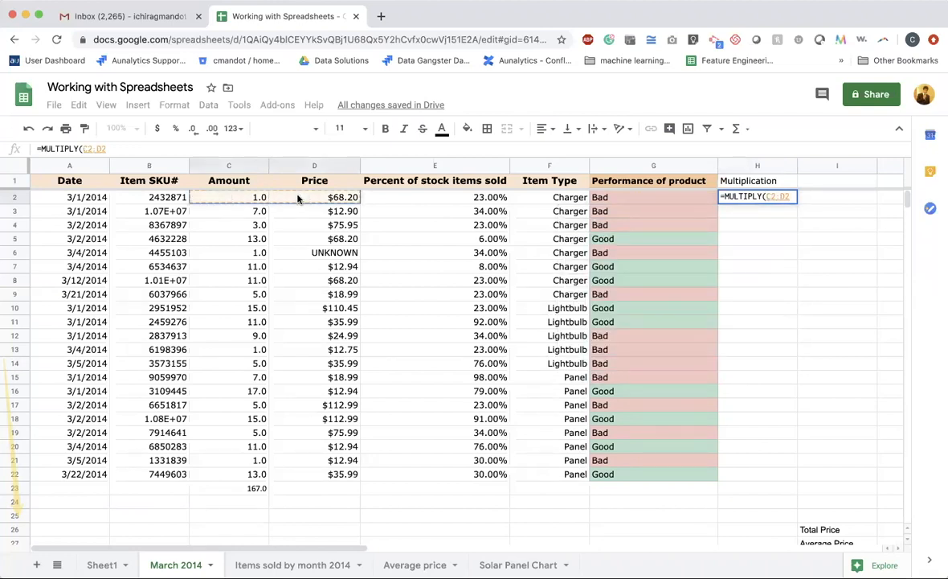
pyautogui.write(')')
pyautogui.press('Return')
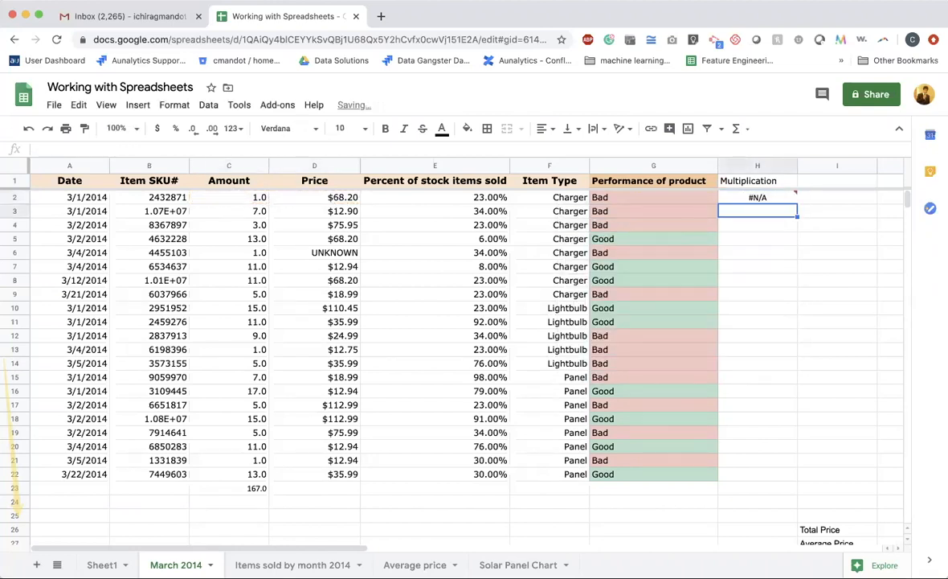
# Correct the formula in cell H2 to =MULTIPLY(C2,D2)
pyautogui.click(759, 196)
pyautogui.doubleClick(760, 196)
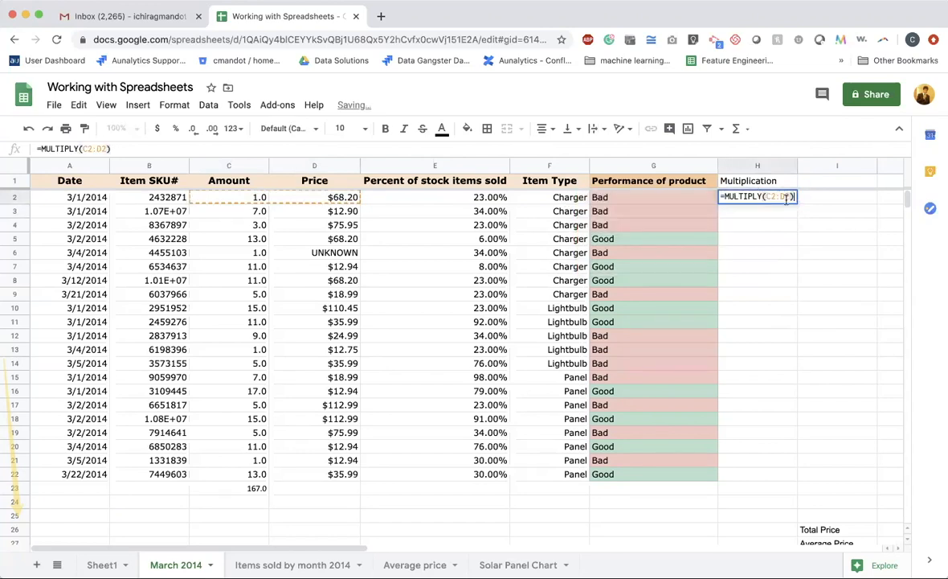
pyautogui.press('BackSpace')
pyautogui.press('BackSpace')
pyautogui.press('BackSpace')
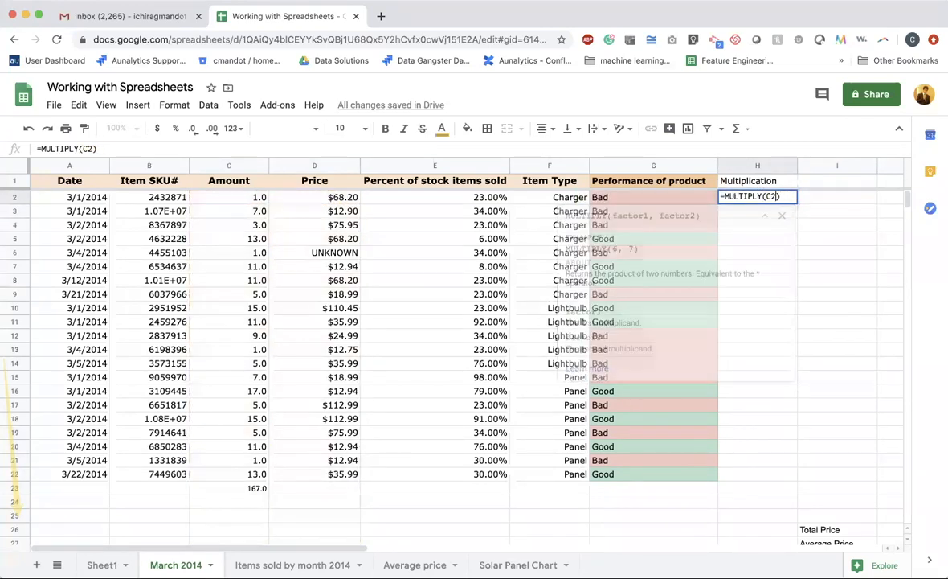
pyautogui.write(', ')
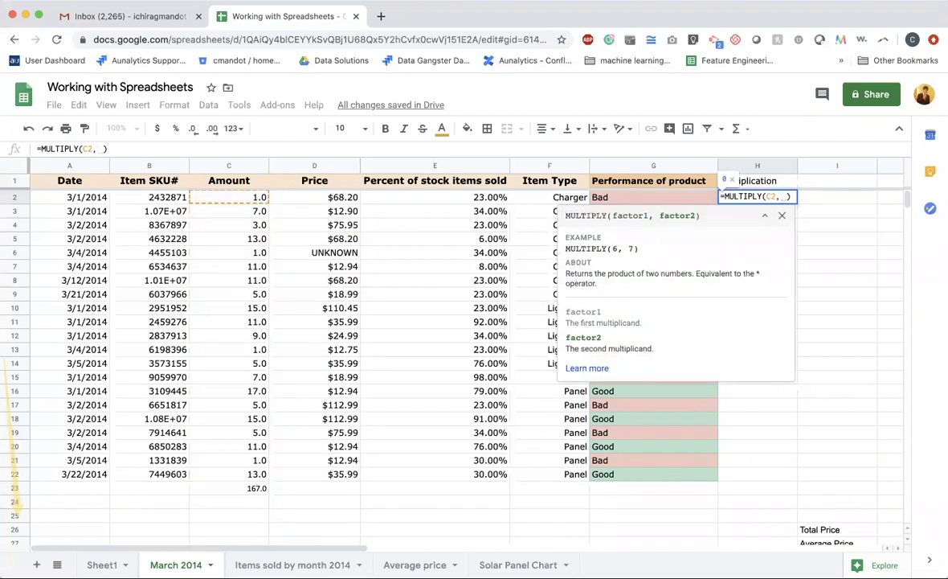
pyautogui.write('D2')
pyautogui.press('Return')
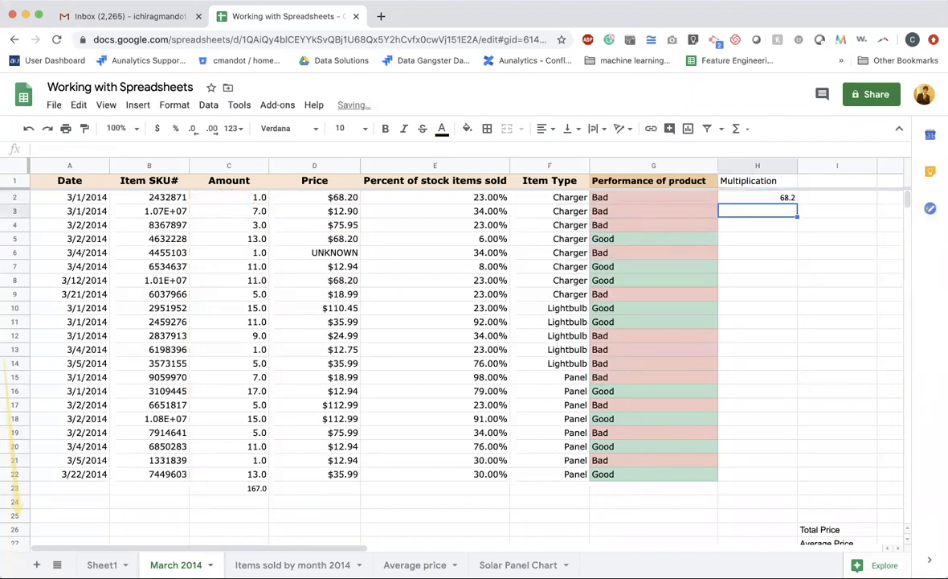
# Fill the MULTIPLY formula from H2 down to H22, and check the error details in H6
pyautogui.click(784, 197)
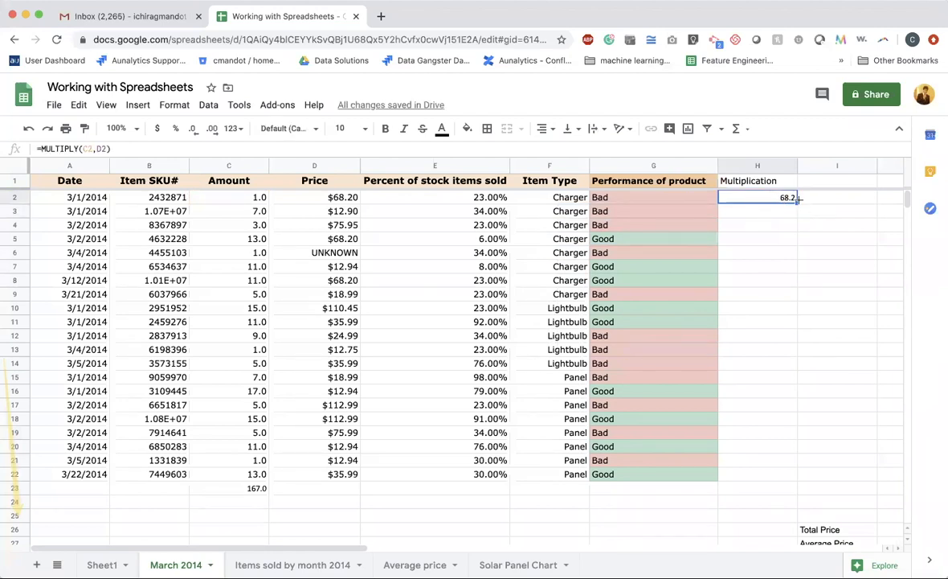
pyautogui.moveTo(796, 202); pyautogui.dragTo(799, 472)
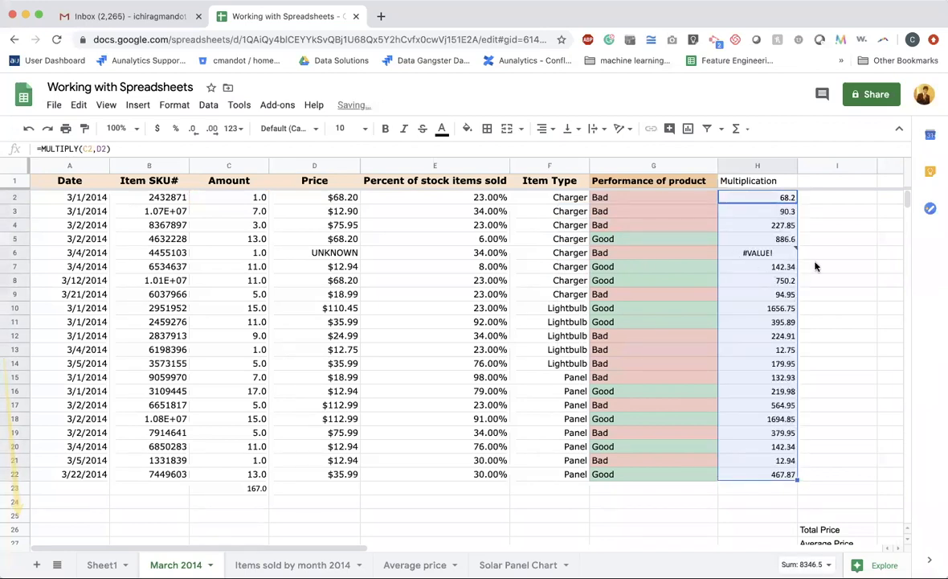
pyautogui.moveTo(760, 254)
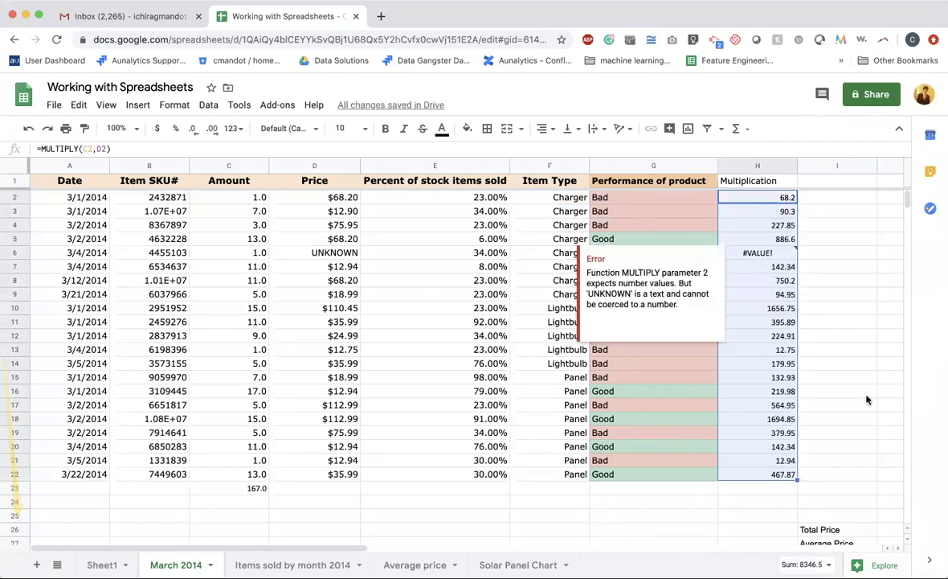
# Sum the Multiplication column in cell H23 with the formula =sum(H2:H22)
pyautogui.click(761, 489)
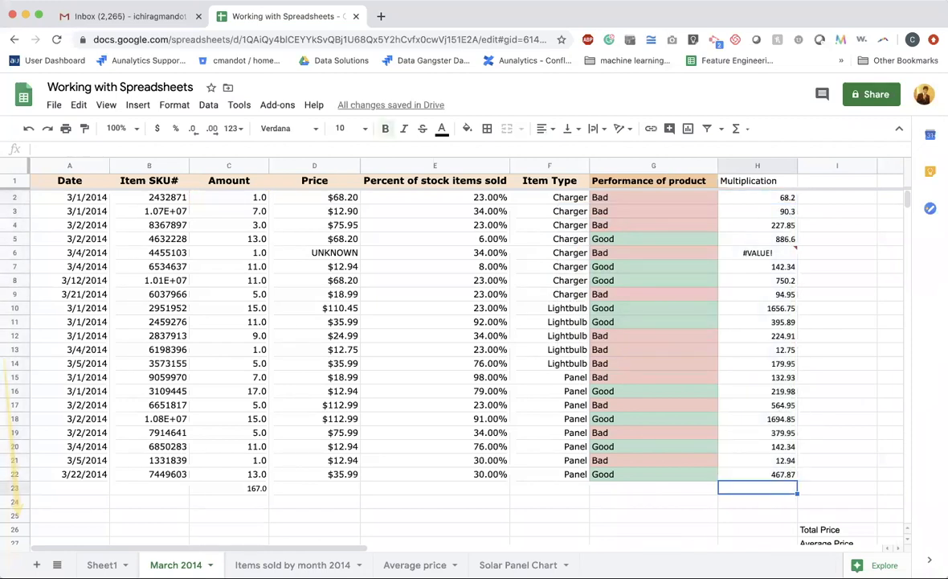
pyautogui.write('=sum(')
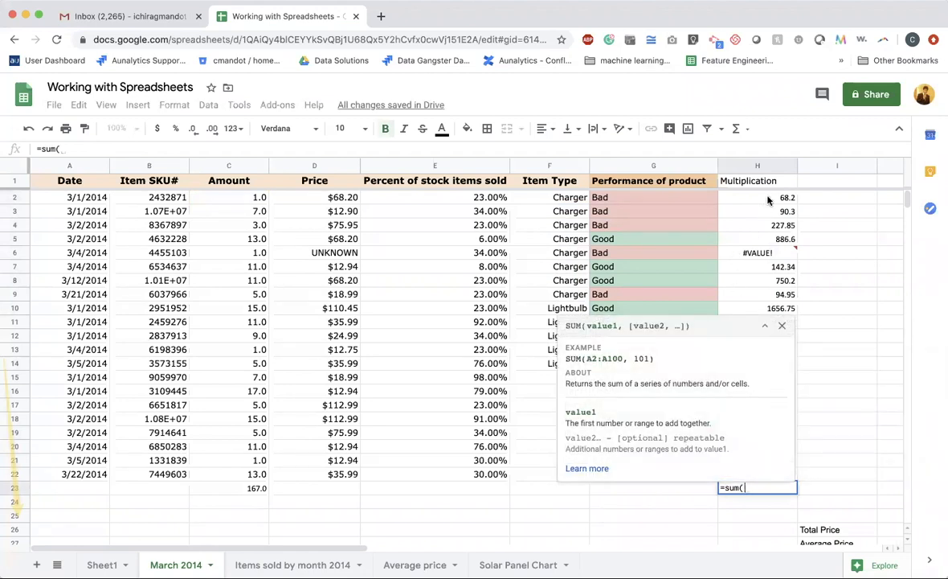
pyautogui.moveTo(781, 198); pyautogui.dragTo(778, 473)
pyautogui.press('Return')
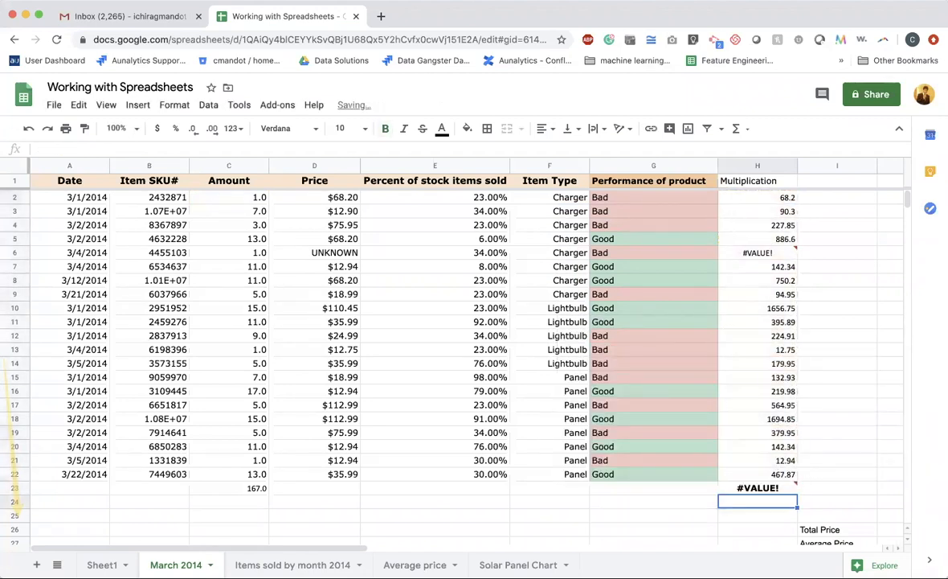
# Check the sum formula in H23 and clear the MULTIPLY formula in H6, the row whose price is UNKNOWN
pyautogui.click(756, 488)
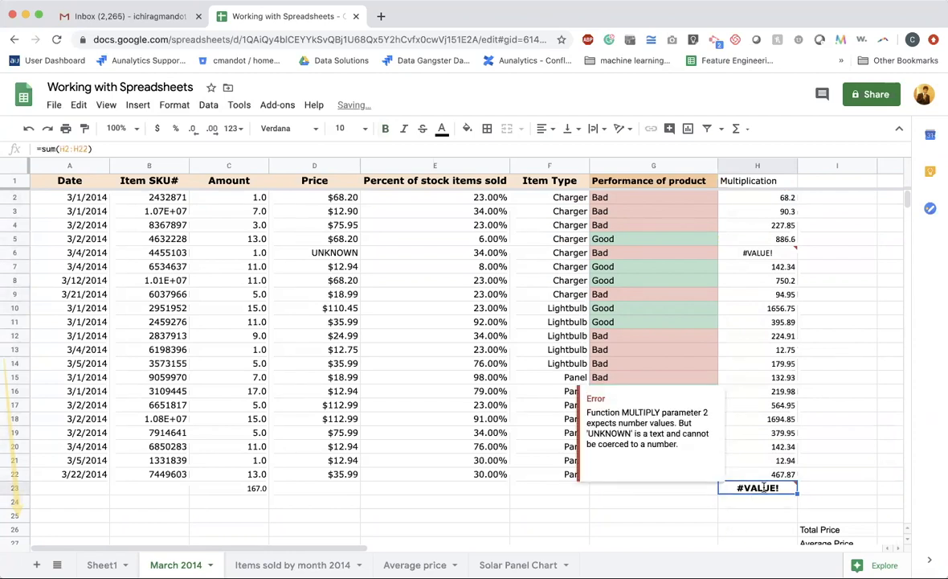
pyautogui.press('Return')
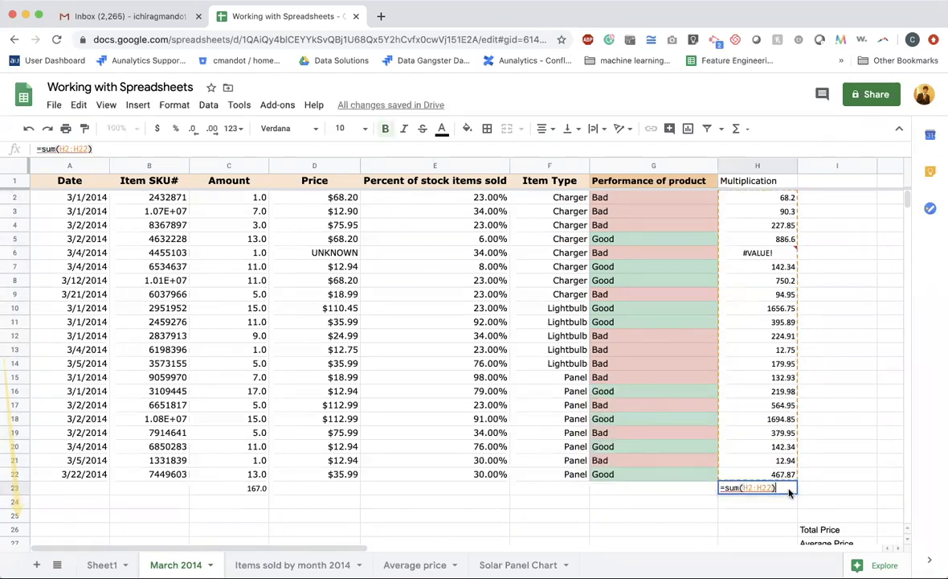
pyautogui.press('Escape')
pyautogui.click(769, 254)
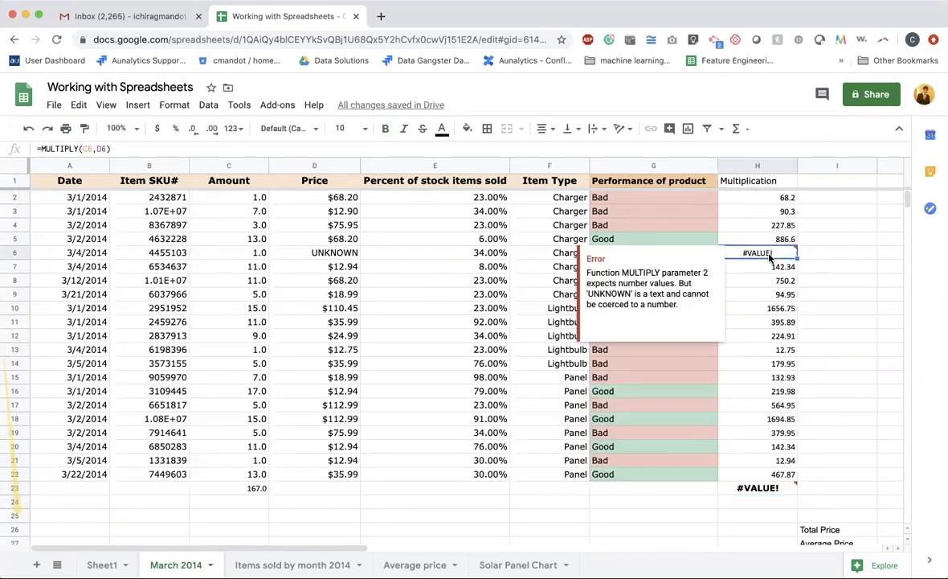
pyautogui.press('Delete')
# Clear the sum in H23 and the Total Price and Average Price labels below it in column I
pyautogui.click(760, 488)
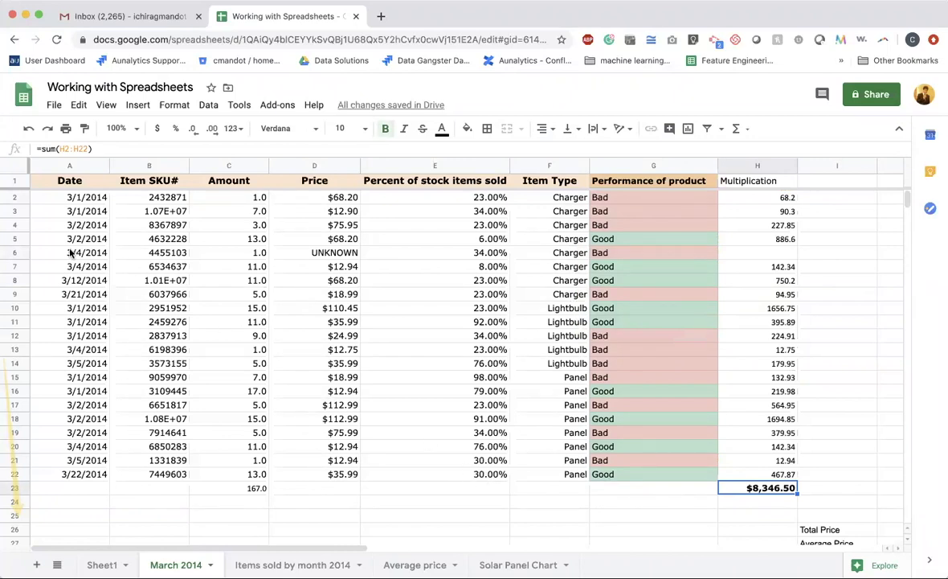
pyautogui.press('Delete')
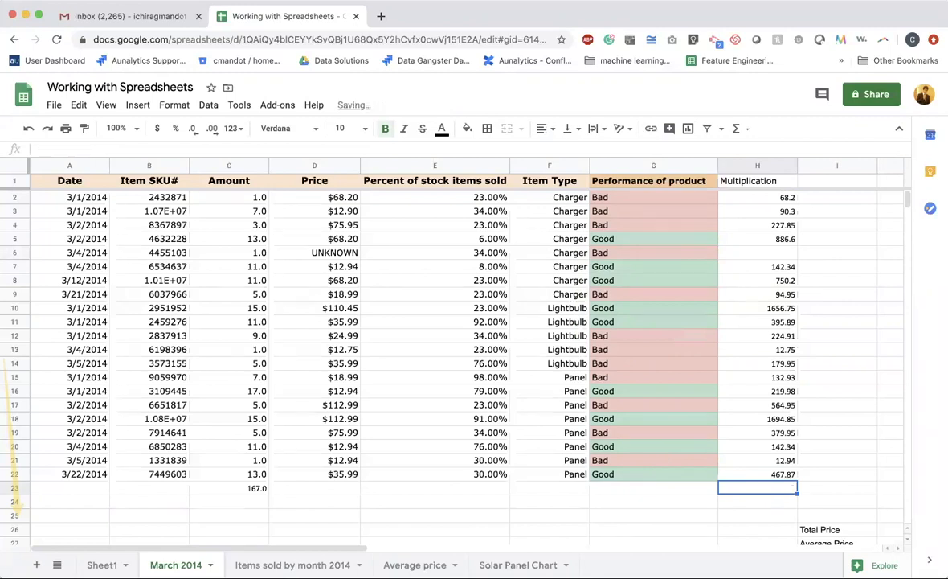
pyautogui.press('Right')
pyautogui.hotkey('shift', 'Down')
pyautogui.hotkey('shift', 'Down')
pyautogui.hotkey('shift', 'Down')
pyautogui.hotkey('shift', 'Down')
pyautogui.hotkey('shift', 'Down')
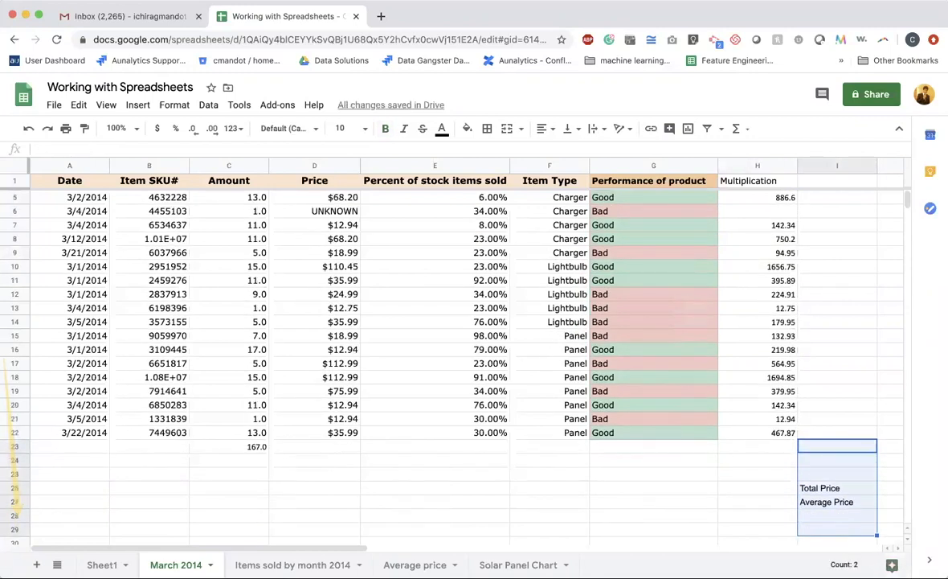
pyautogui.scroll(1, 639, 314)
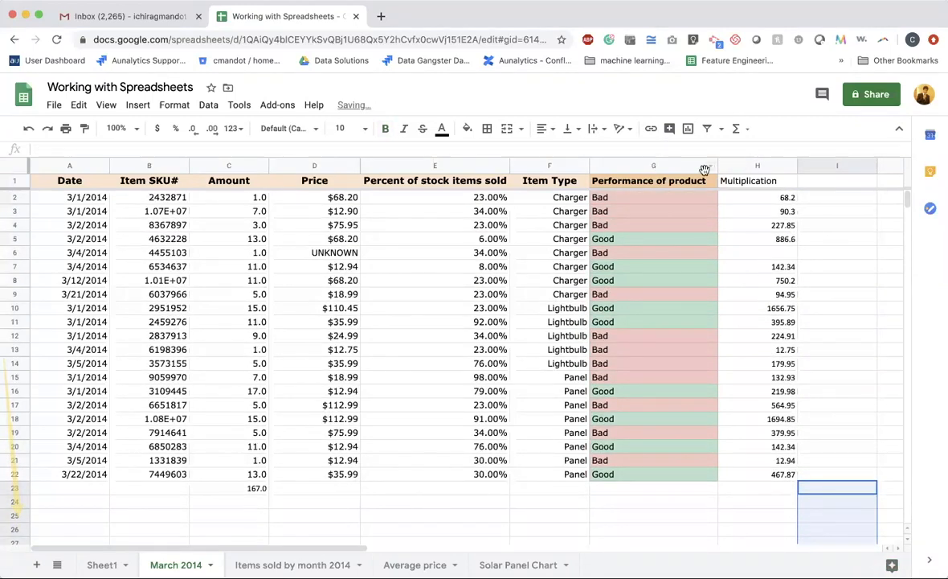
# Delete columns G and H, Performance of product and Multiplication, from the March 2014 sheet
pyautogui.click(650, 161)
pyautogui.keyDown('shift'); pyautogui.click(776, 165); pyautogui.keyUp('shift')
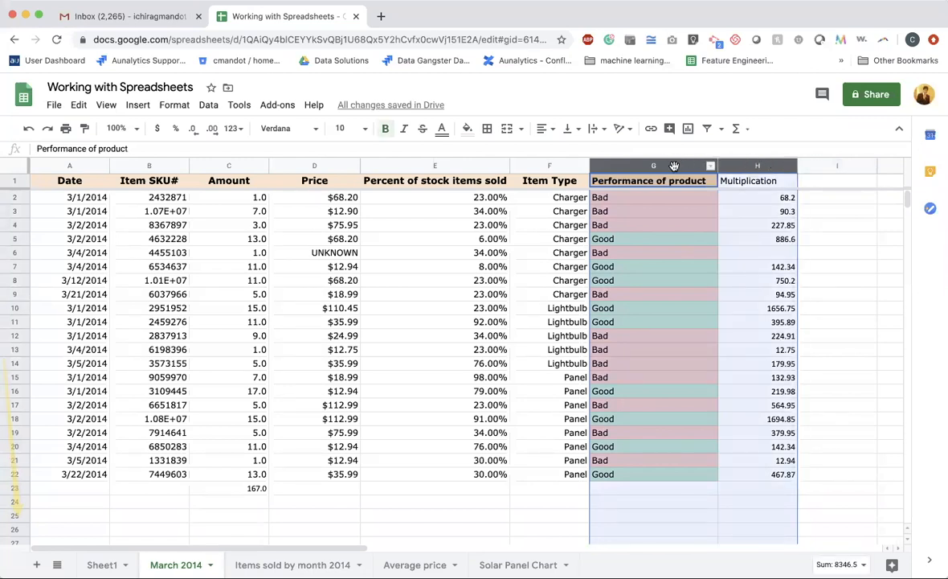
pyautogui.rightClick(675, 165)
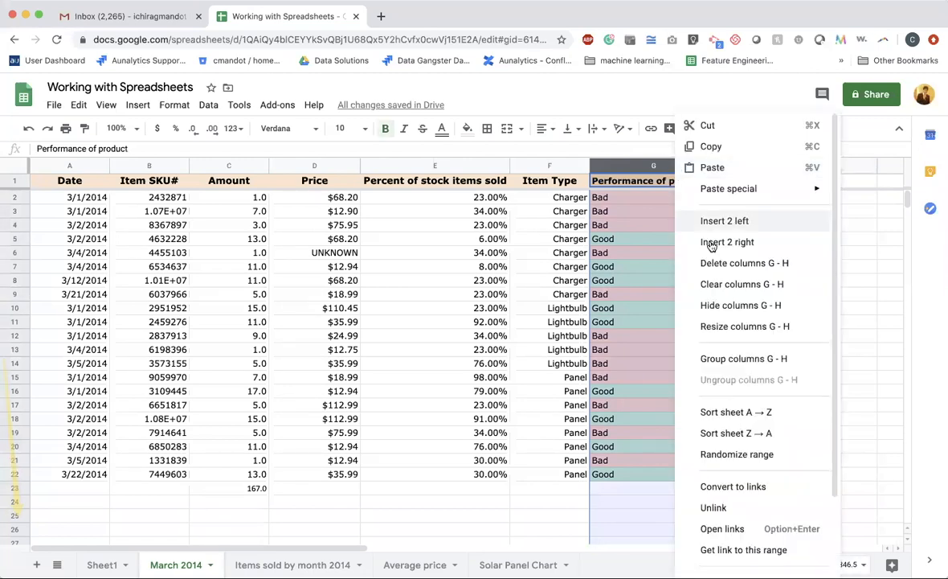
pyautogui.click(744, 263)
pyautogui.click(387, 339)
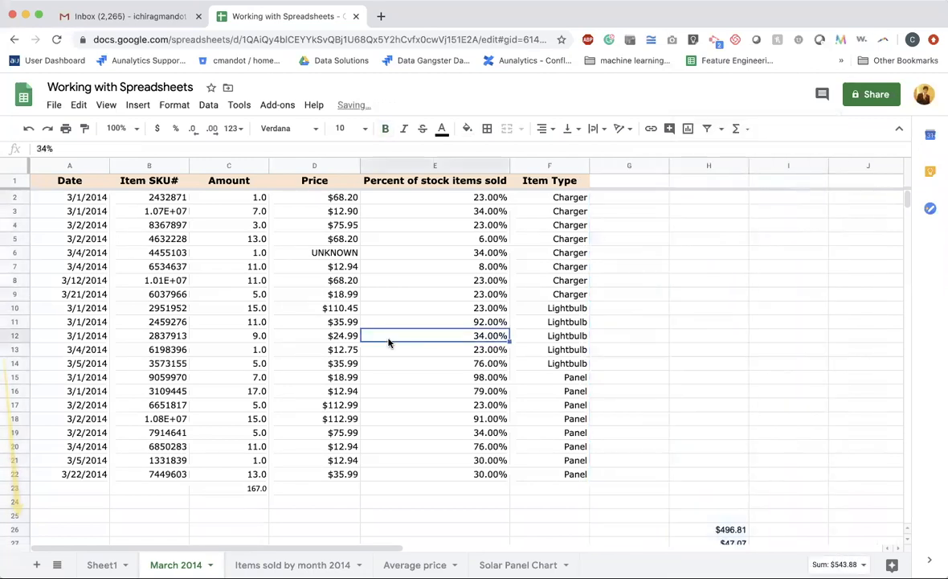
# Clear the amount total in C23 and the leftover price calculations in H26:H27
pyautogui.click(233, 487)
pyautogui.press('Delete')
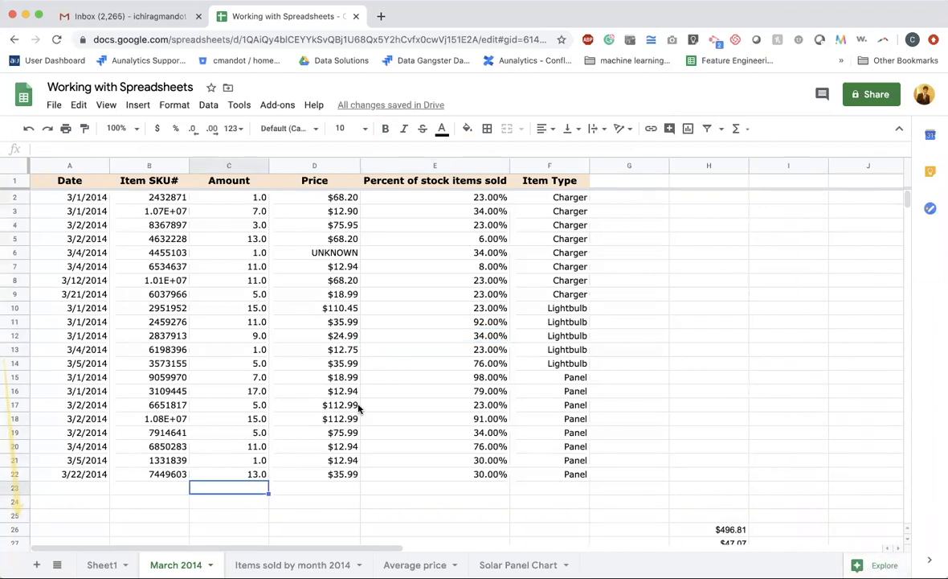
pyautogui.click(639, 418)
pyautogui.click(720, 529)
pyautogui.keyDown('shift'); pyautogui.click(723, 541); pyautogui.keyUp('shift')
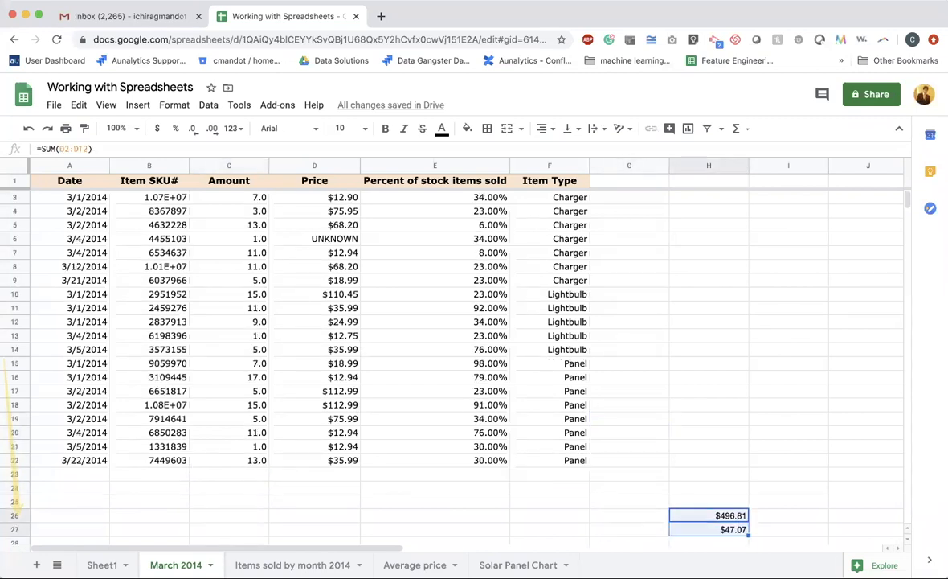
pyautogui.press('Delete')
pyautogui.scroll(1, 482, 354)
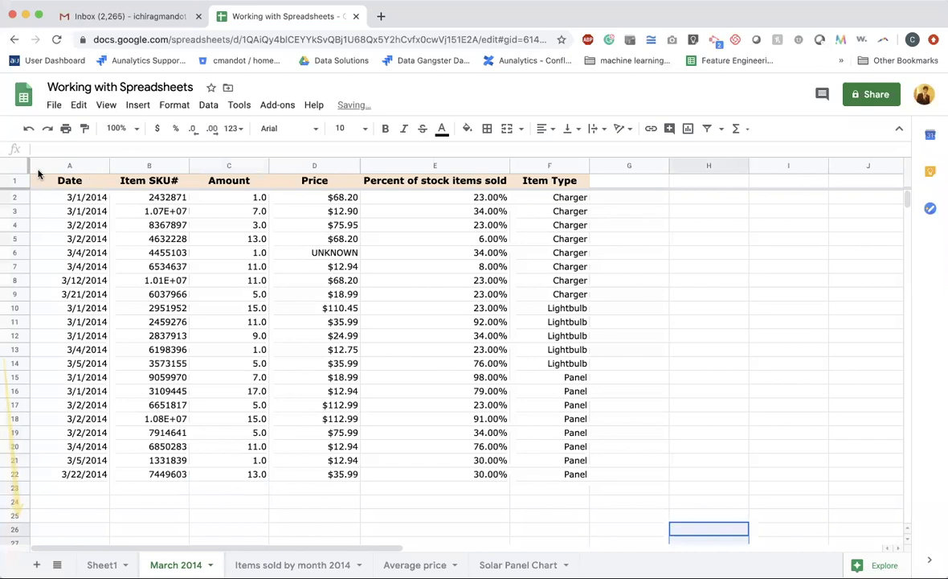
# Create a pivot table from the entire March 2014 sheet on a new sheet
pyautogui.click(12, 165)
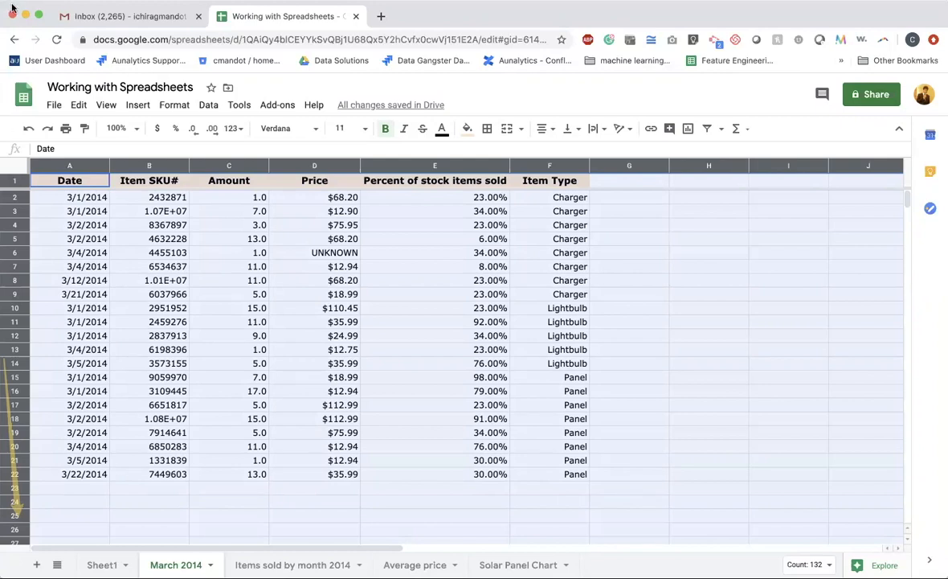
pyautogui.click(209, 106)
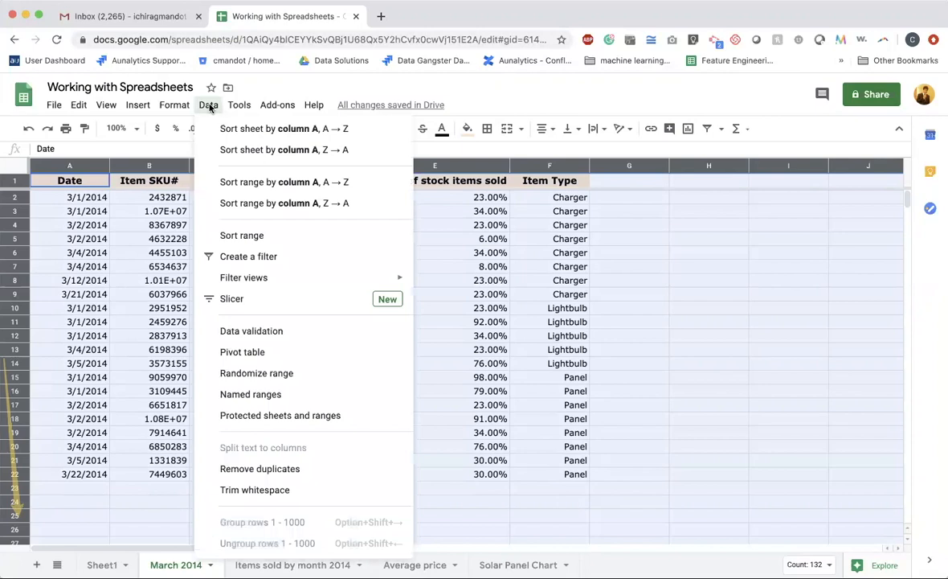
pyautogui.click(280, 353)
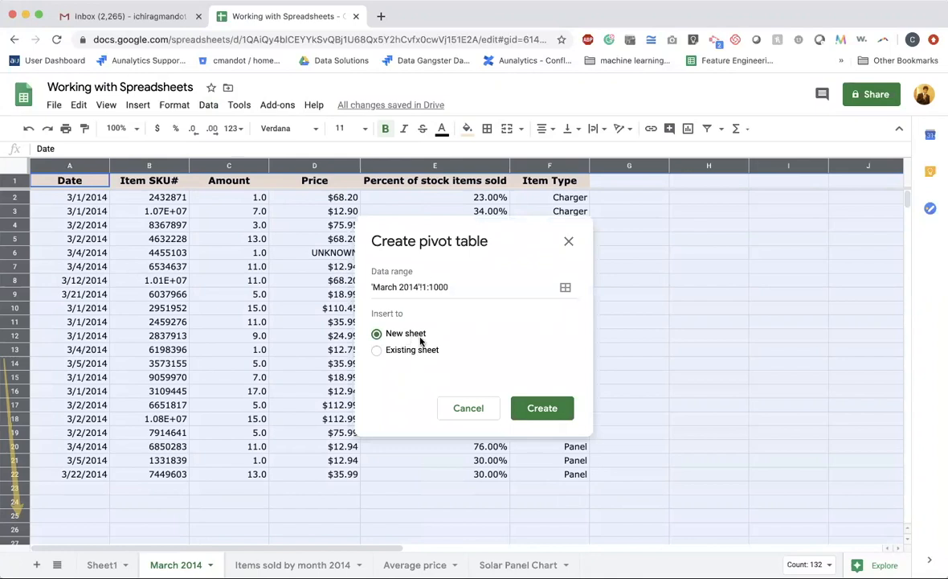
pyautogui.click(538, 410)
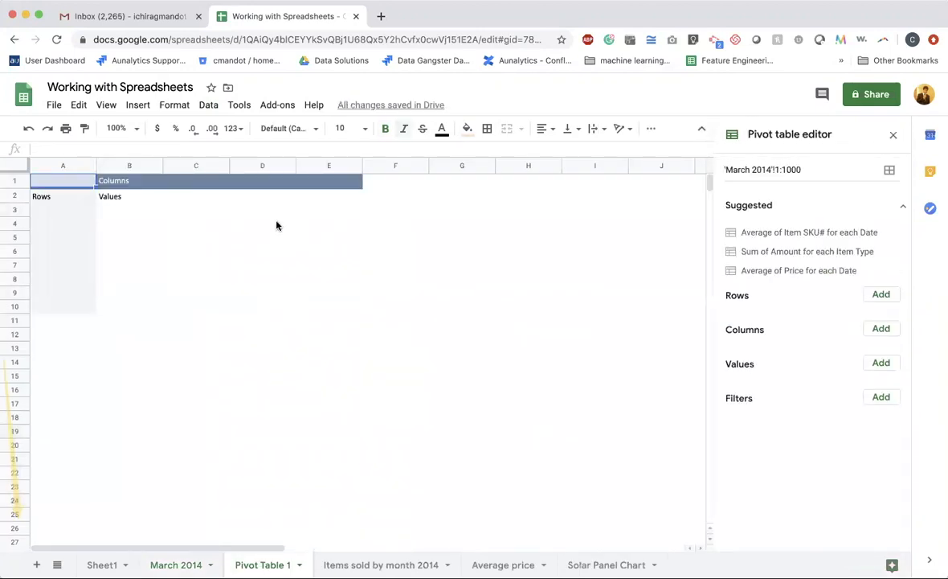
# Add Date as the row field of the pivot table, keeping ascending order and totals
pyautogui.click(882, 295)
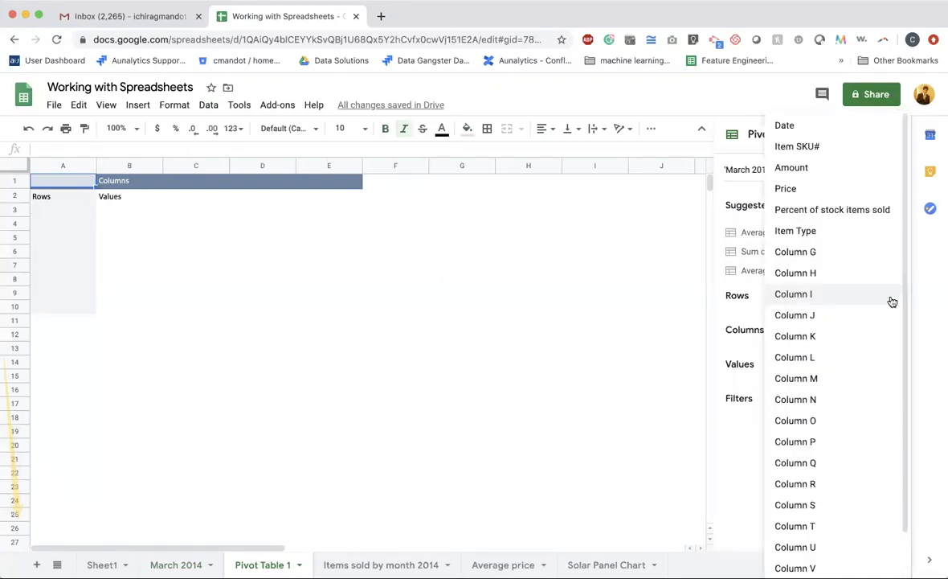
pyautogui.click(822, 127)
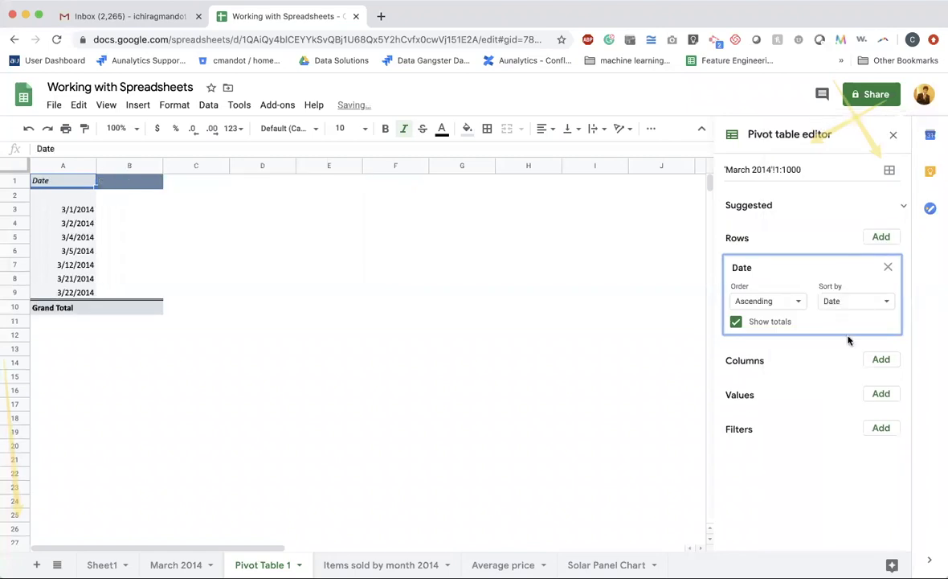
pyautogui.click(885, 362)
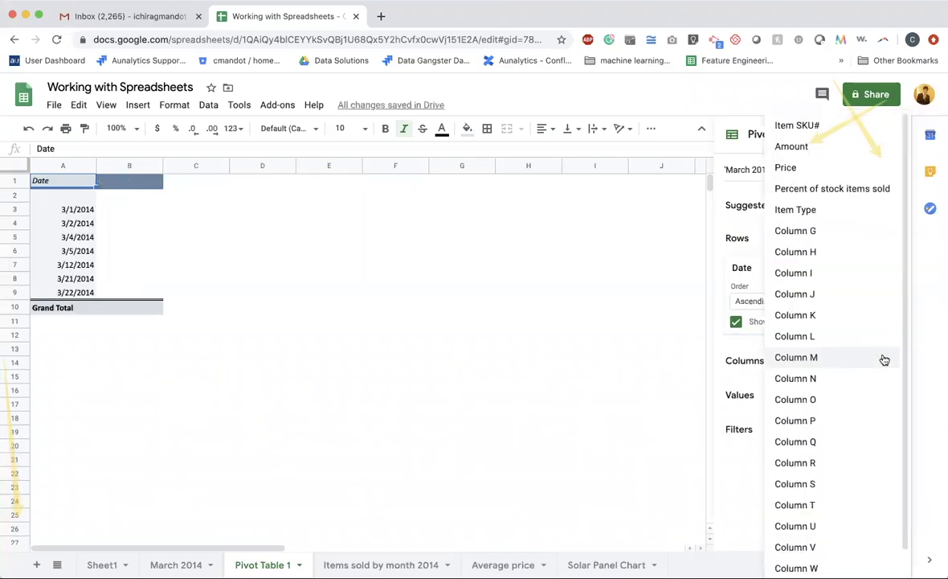
pyautogui.click(832, 167)
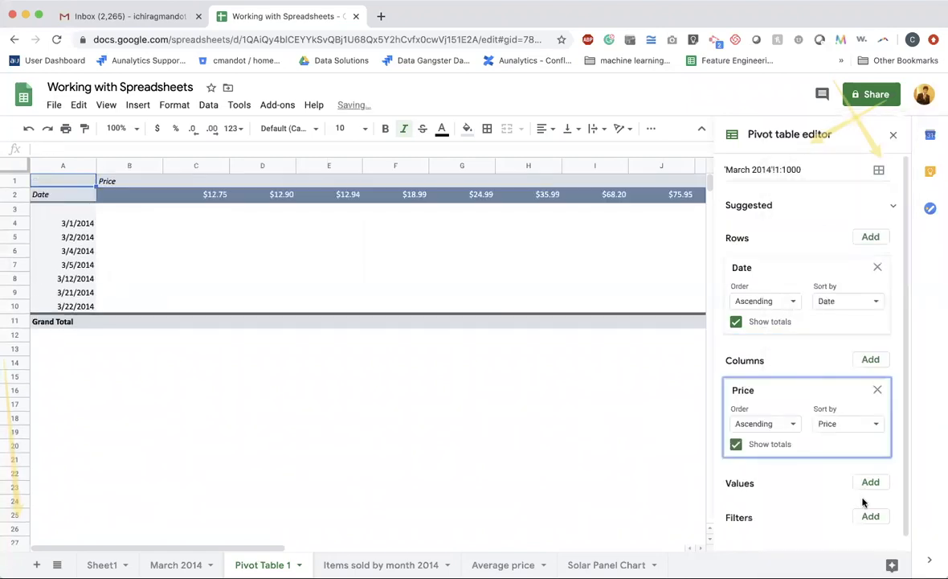
pyautogui.scroll(-1, 851, 487)
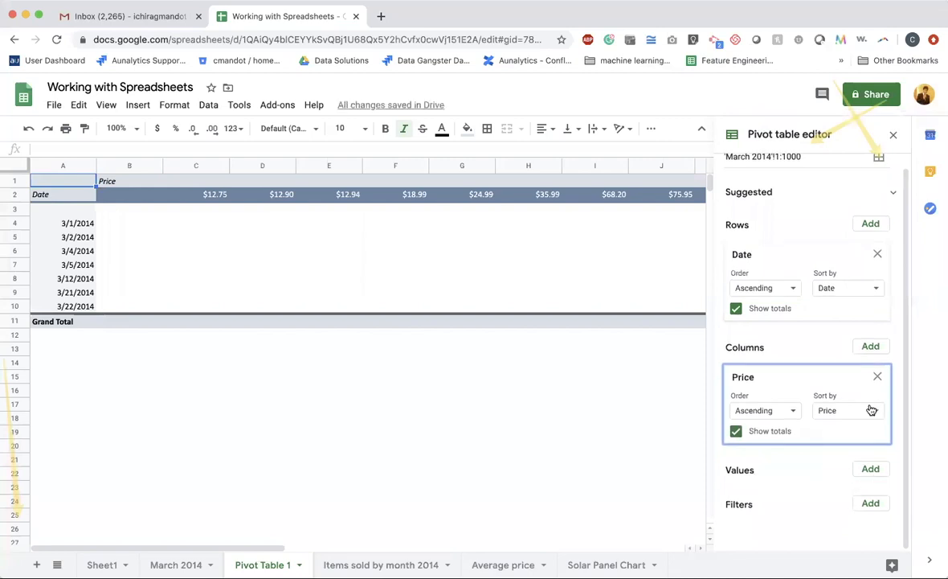
pyautogui.click(877, 376)
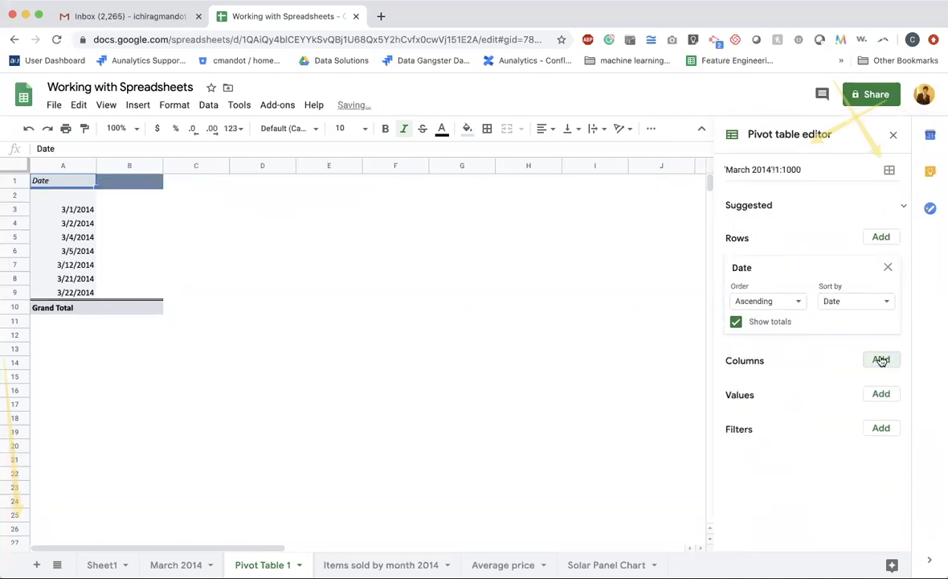
# Add Item Type as the pivot table's column field and Amount, summarized by SUM, as its value
pyautogui.click(876, 361)
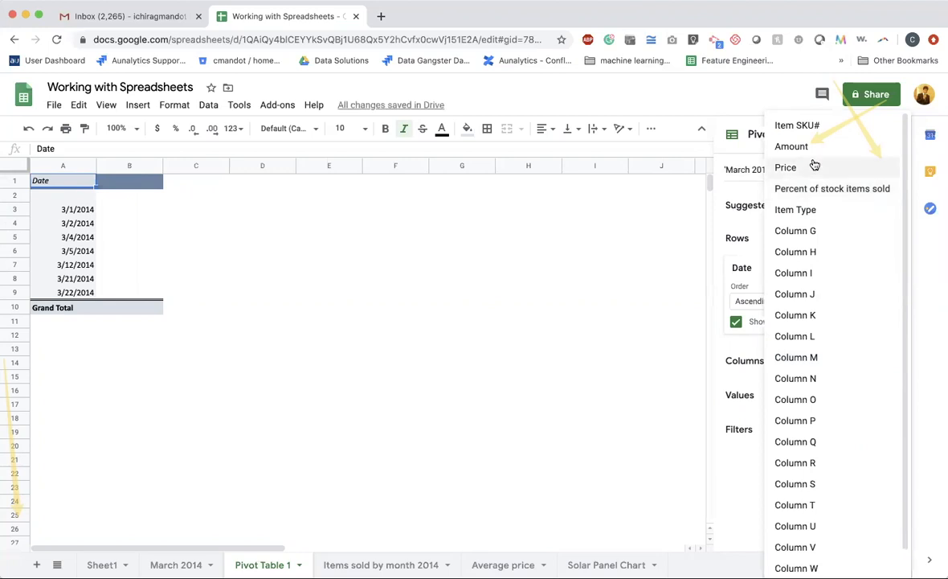
pyautogui.click(821, 210)
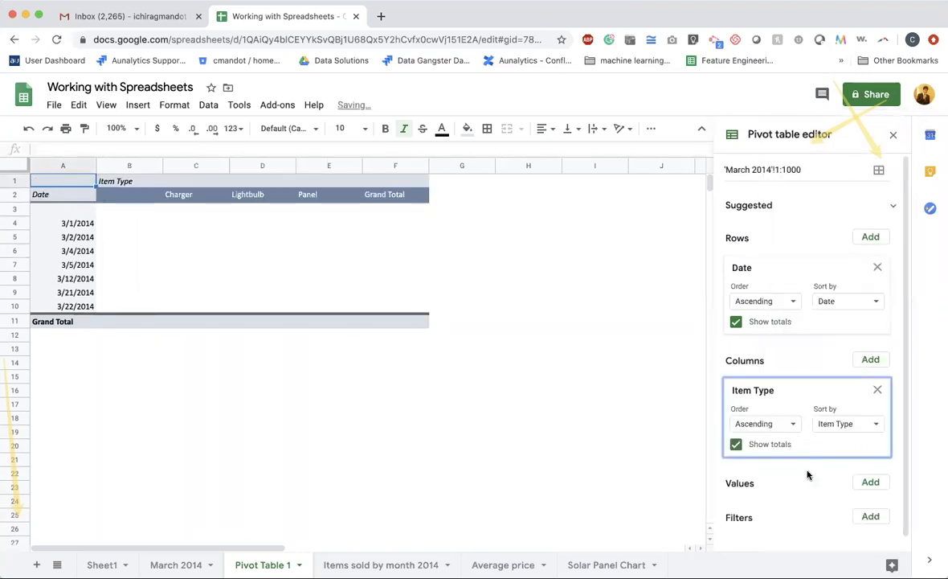
pyautogui.click(870, 483)
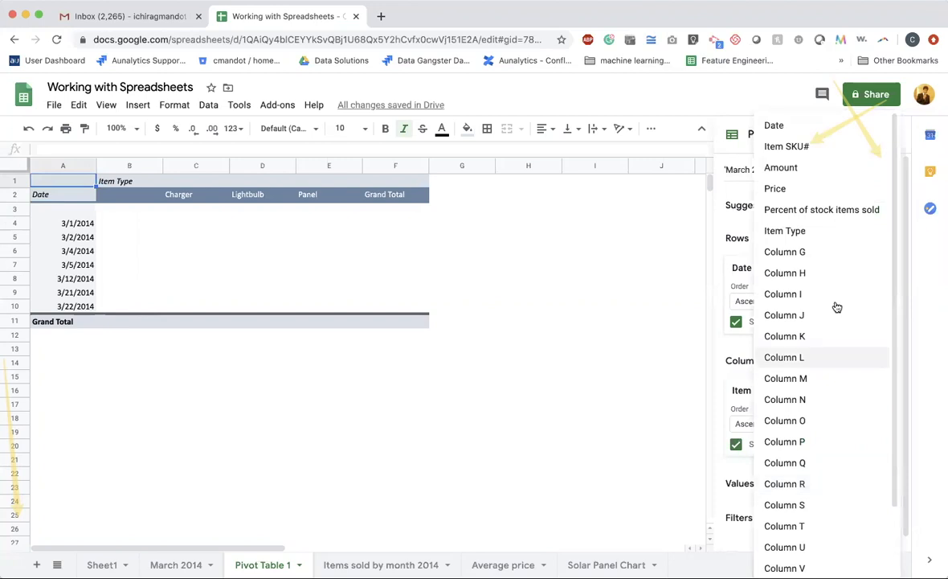
pyautogui.click(814, 168)
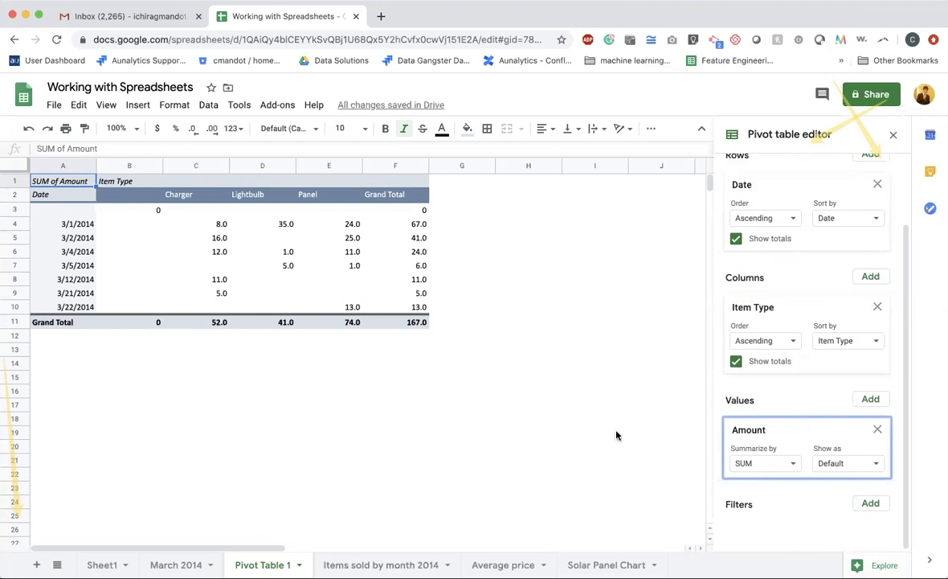
# Add a Date filter to the pivot table
pyautogui.click(874, 502)
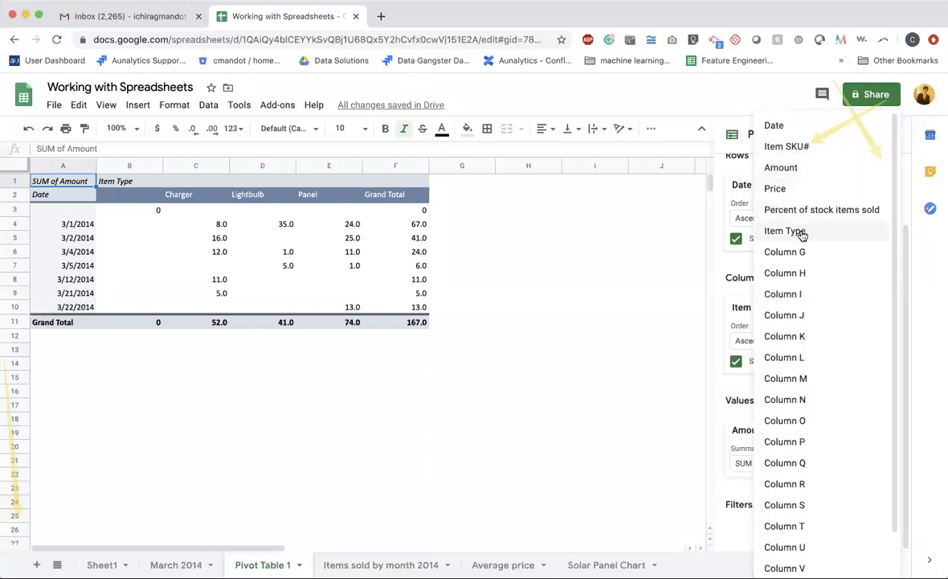
pyautogui.click(783, 127)
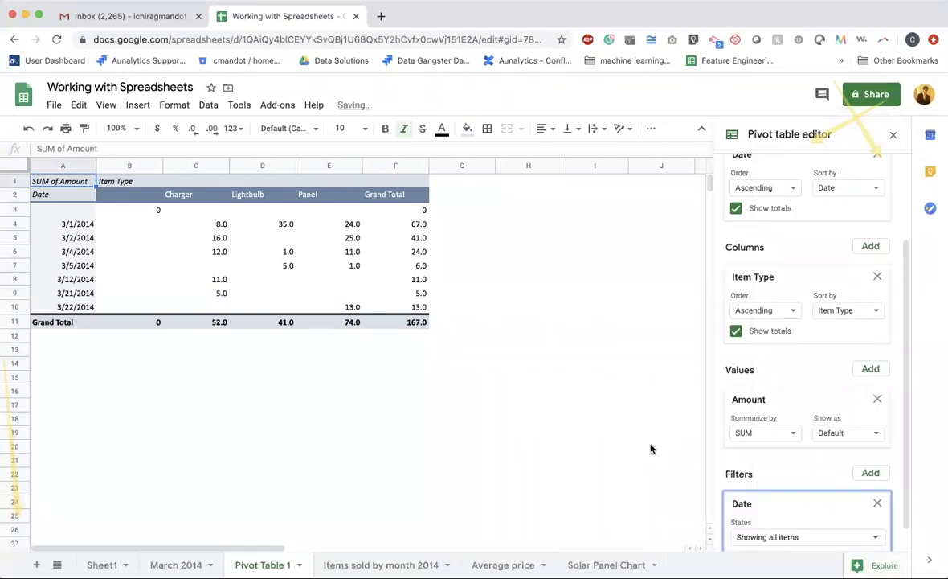
pyautogui.click(314, 392)
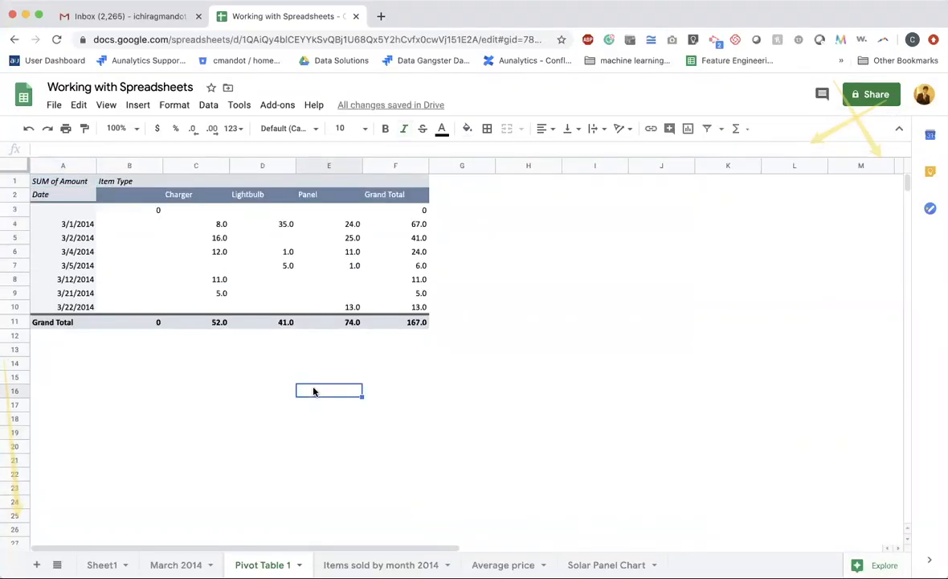
# Examine the pivot table's row dates and the summed amounts for Charger on each date
pyautogui.click(71, 209)
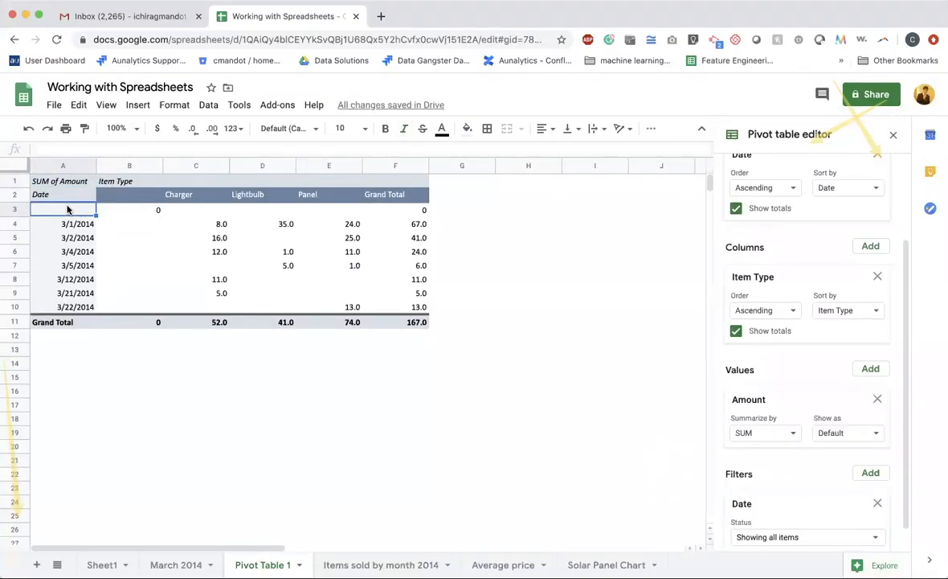
pyautogui.click(169, 193)
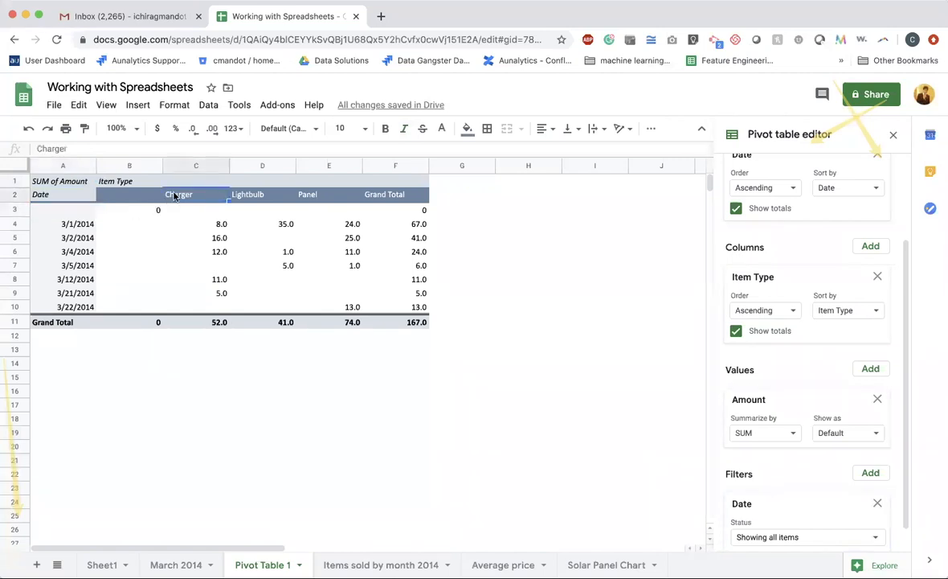
pyautogui.click(199, 230)
pyautogui.press('Down')
pyautogui.press('Down')
pyautogui.press('Down')
pyautogui.press('Down')
pyautogui.press('Down')
pyautogui.press('Down')
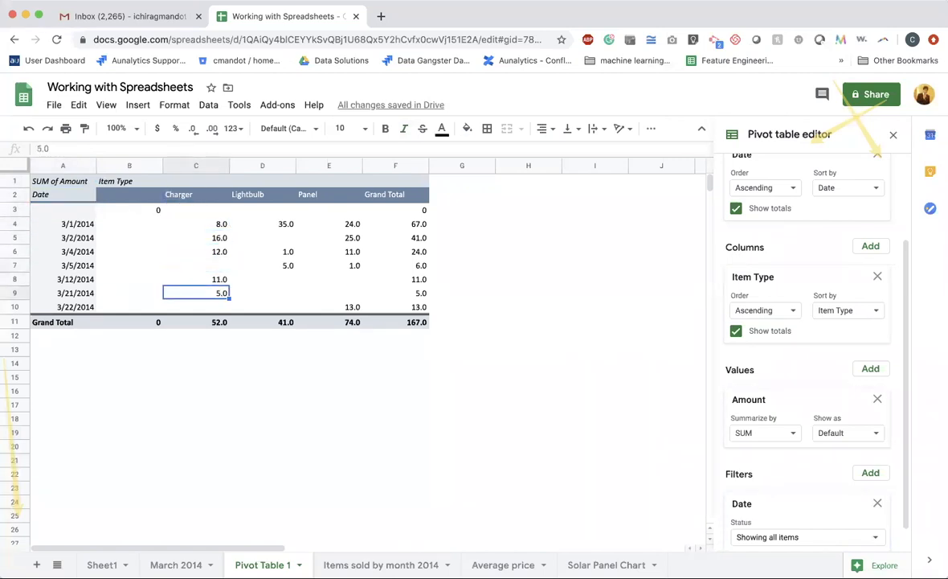
# Examine the pivot table's Grand Total amounts date by date
pyautogui.press('Up')
pyautogui.press('Up')
pyautogui.press('Up')
pyautogui.press('Up')
pyautogui.press('Up')
pyautogui.press('Up')
pyautogui.press('Right')
pyautogui.press('Right')
pyautogui.press('Right')
pyautogui.press('Down')
pyautogui.press('Down')
pyautogui.press('Down')
pyautogui.press('Down')
pyautogui.press('Down')
pyautogui.press('Down')
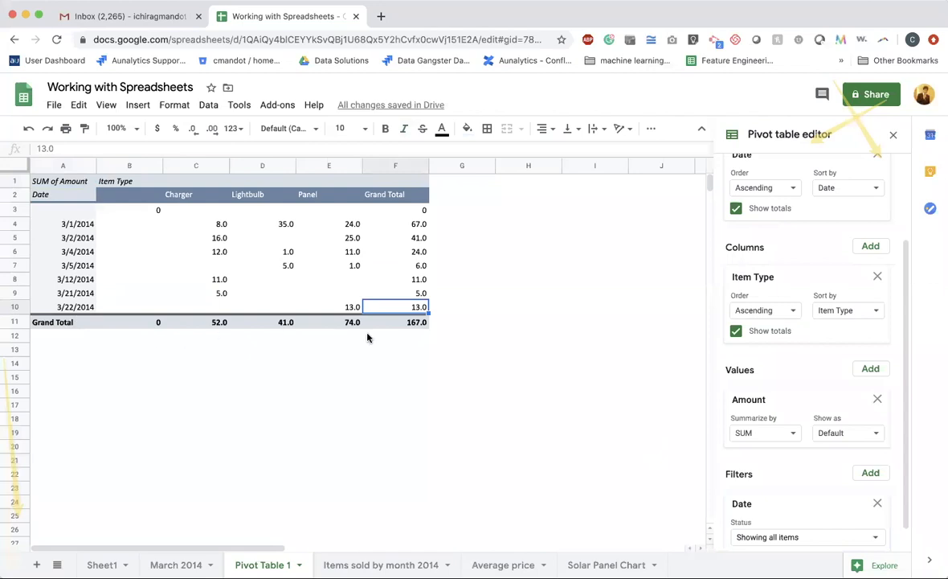
pyautogui.click(413, 385)
pyautogui.click(534, 351)
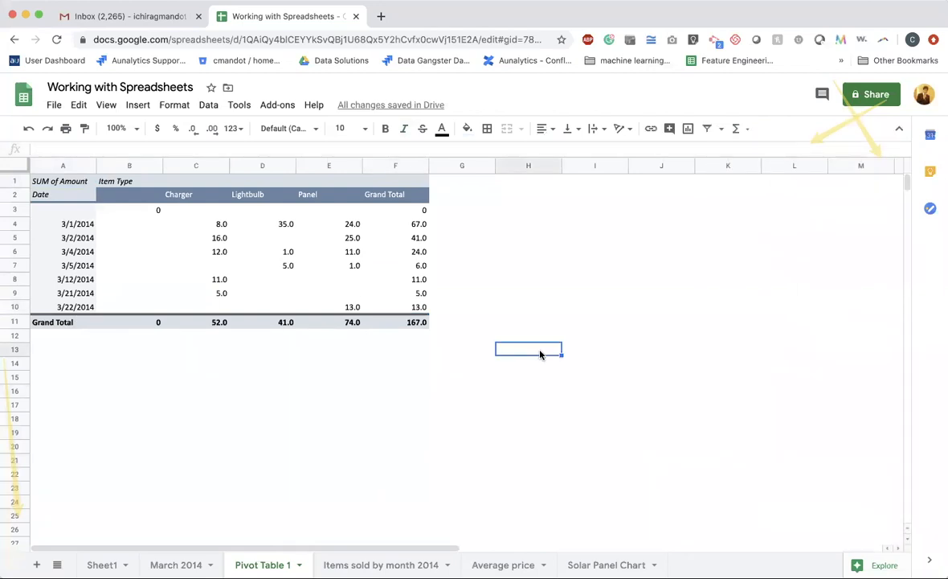
# Filter the pivot table's Date values to show only 3/1/2014
pyautogui.click(238, 214)
pyautogui.click(66, 180)
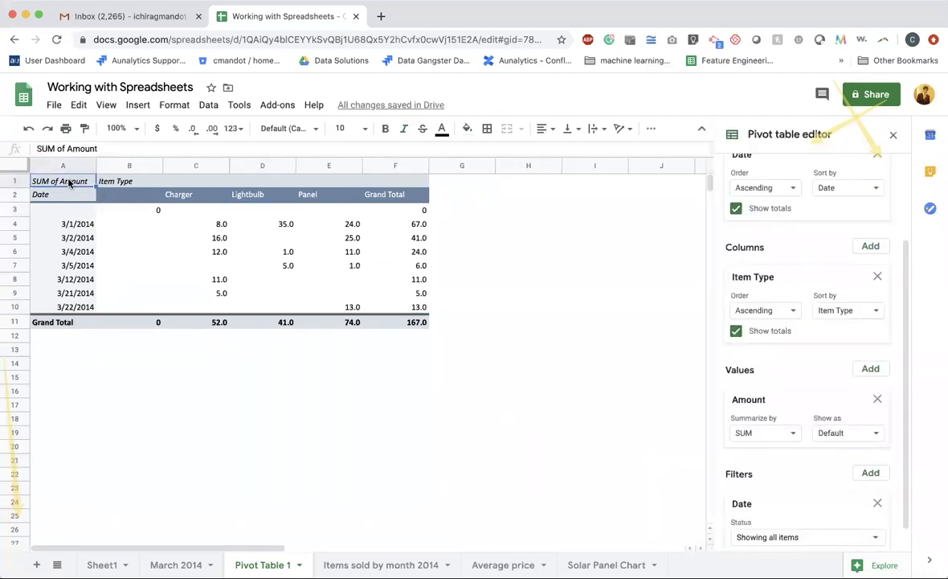
pyautogui.scroll(-1, 836, 346)
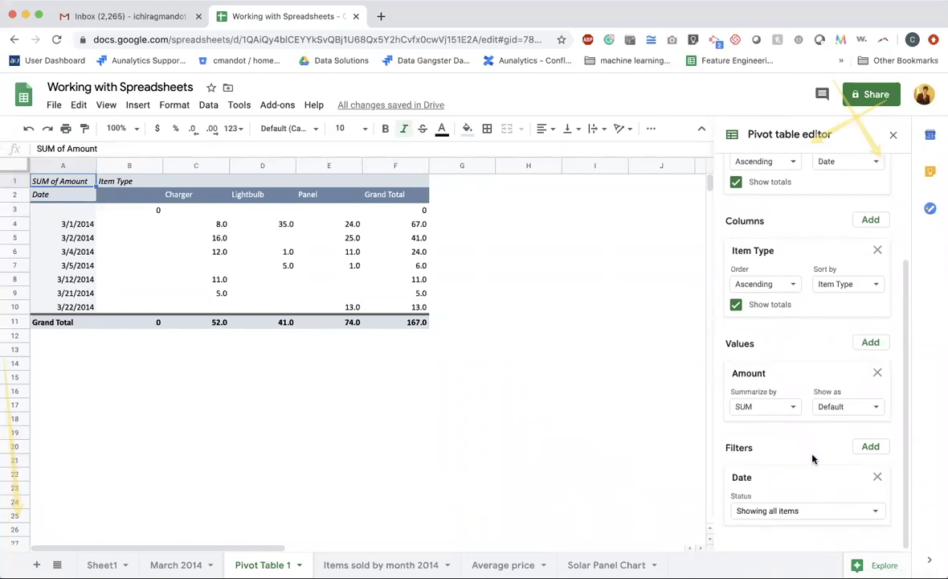
pyautogui.click(802, 511)
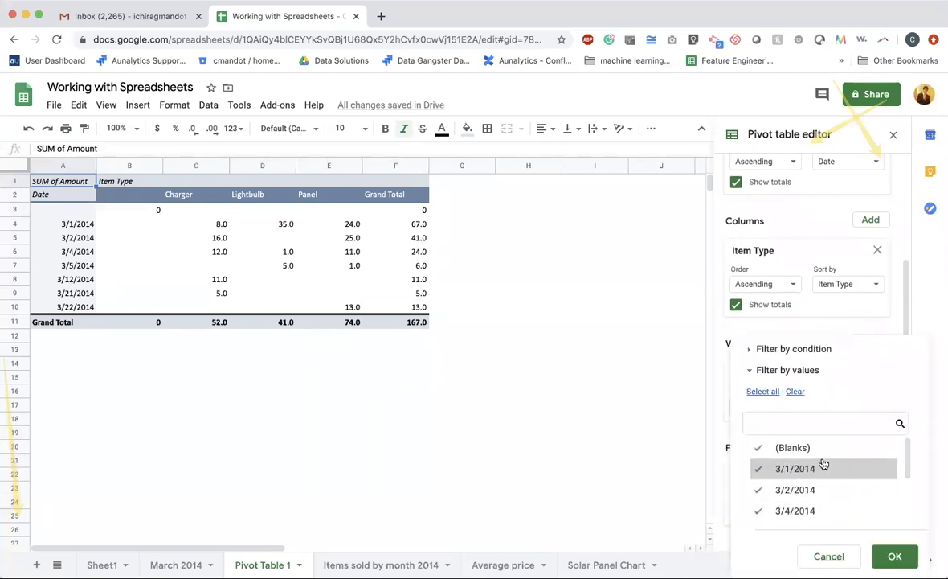
pyautogui.click(795, 392)
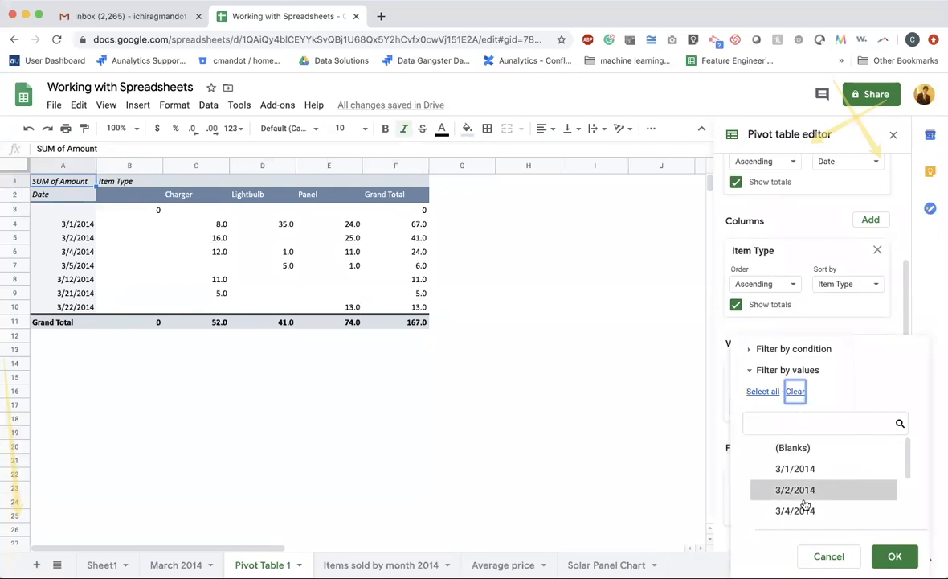
pyautogui.click(804, 470)
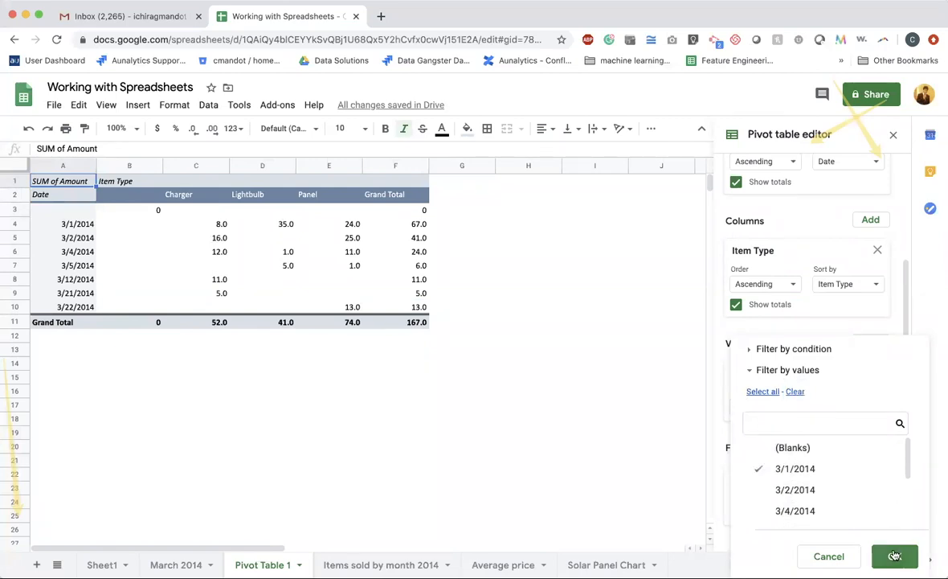
pyautogui.click(895, 556)
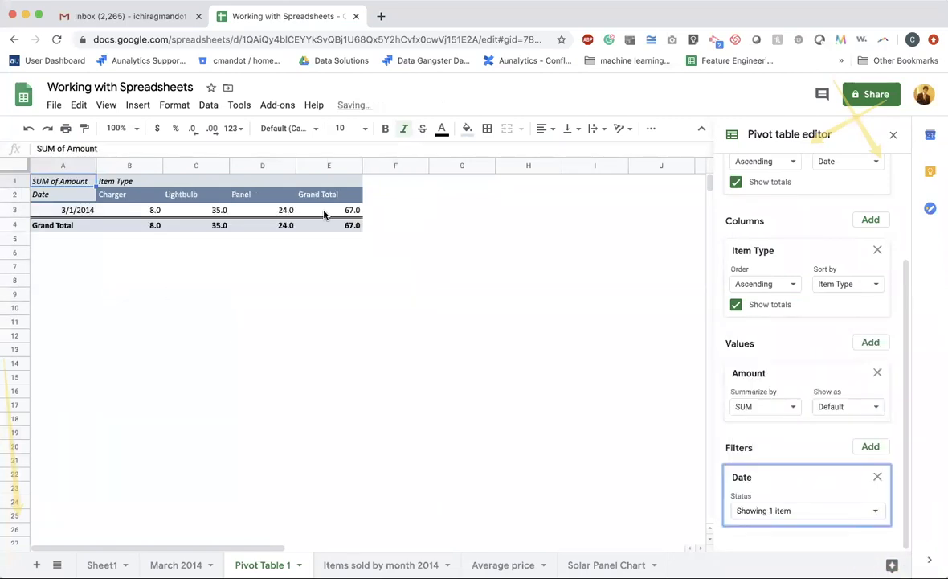
pyautogui.scroll(1, 765, 458)
pyautogui.scroll(-1, 765, 458)
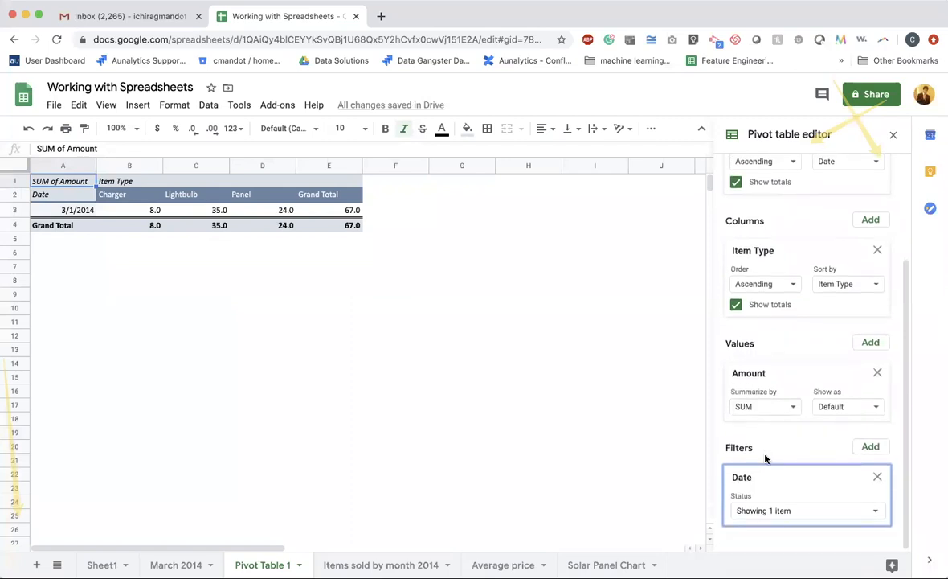
pyautogui.click(868, 445)
pyautogui.scroll(-1, 784, 470)
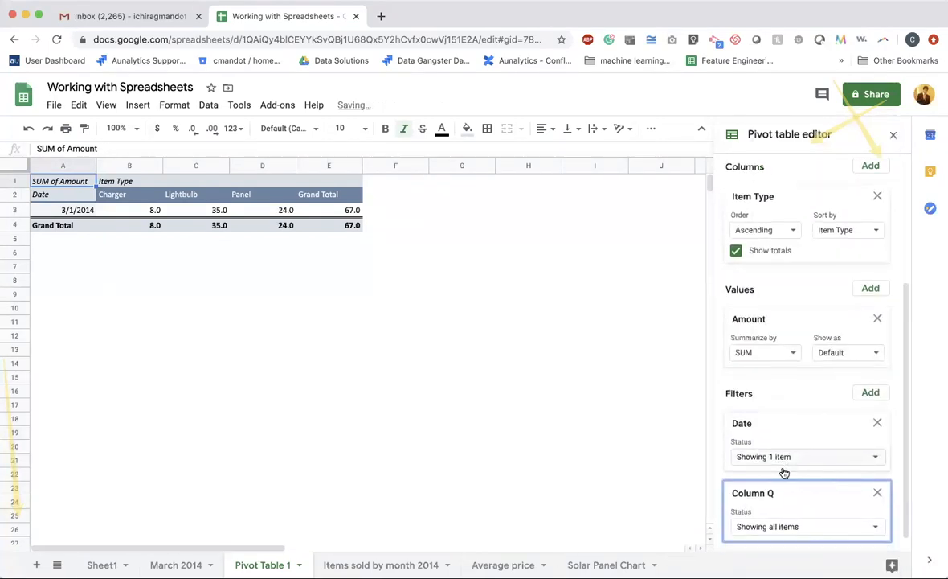
pyautogui.click(789, 456)
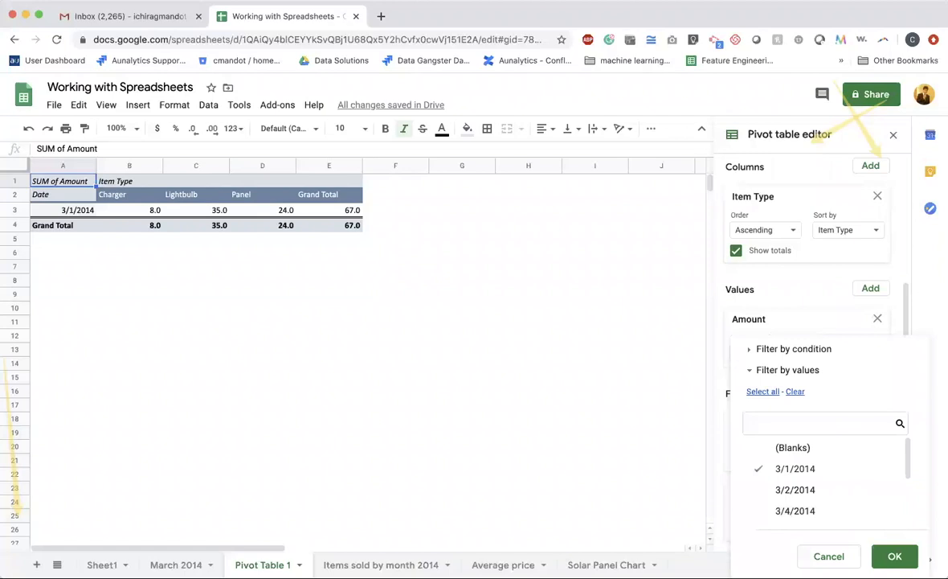
pyautogui.click(895, 557)
pyautogui.click(878, 422)
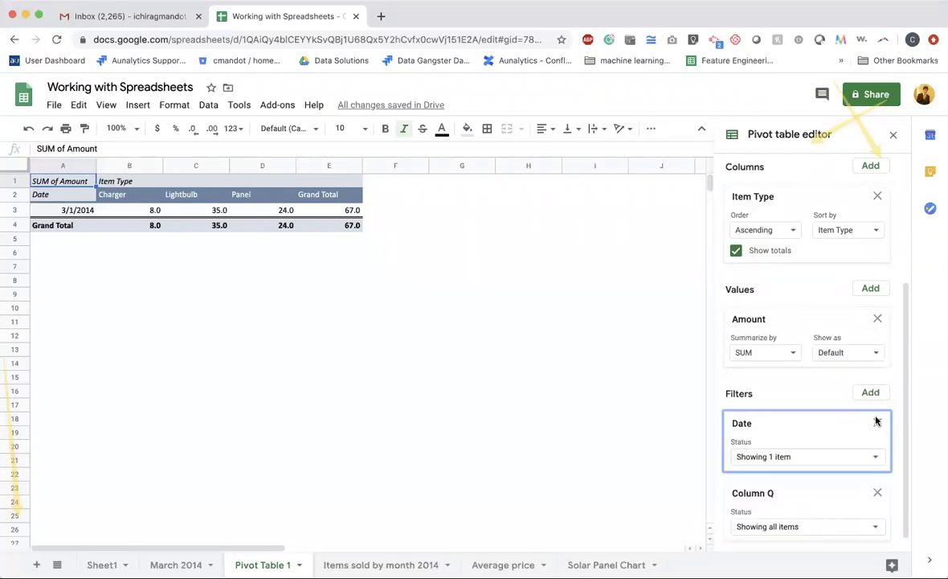
pyautogui.click(878, 491)
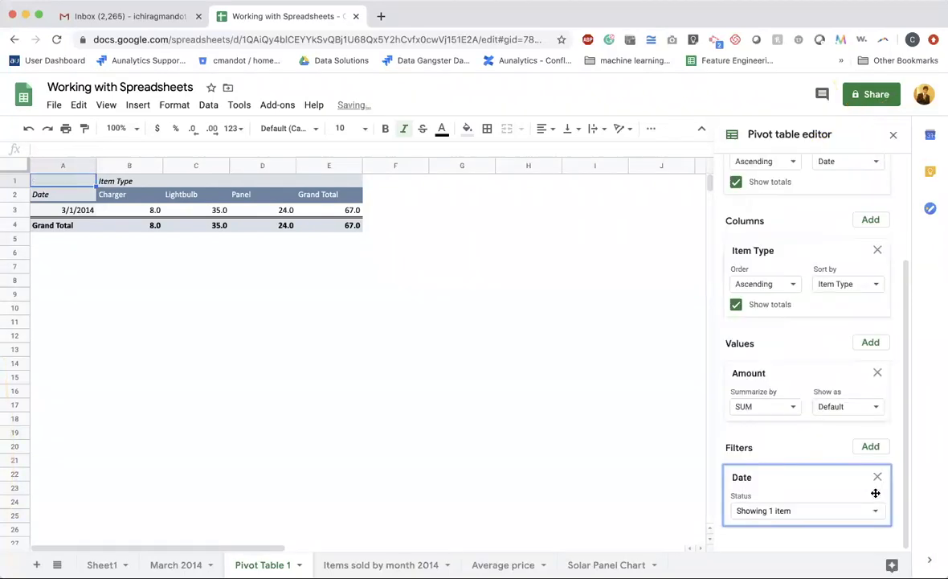
# Add an Item Type filter to the pivot table that shows only Lightbulb
pyautogui.click(871, 450)
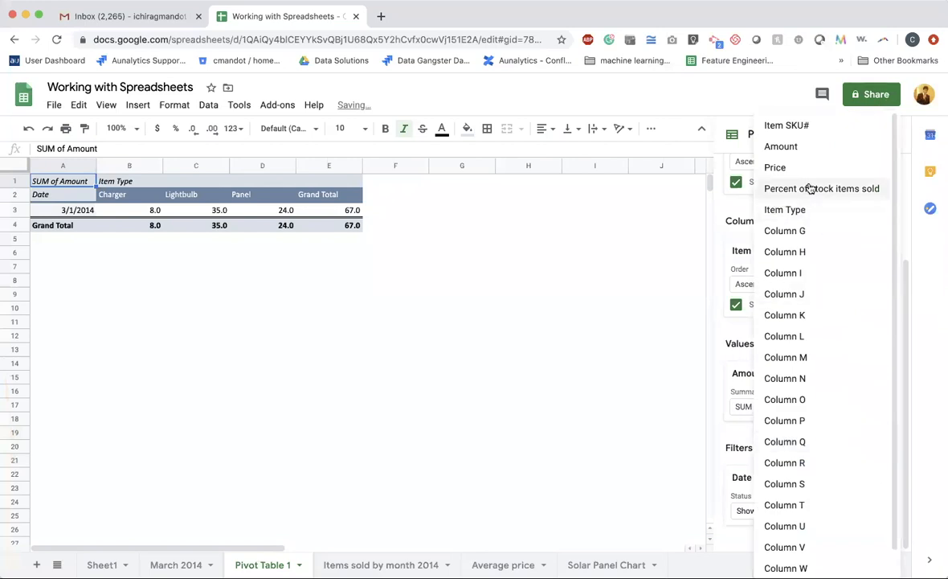
pyautogui.click(802, 209)
pyautogui.scroll(-1, 841, 515)
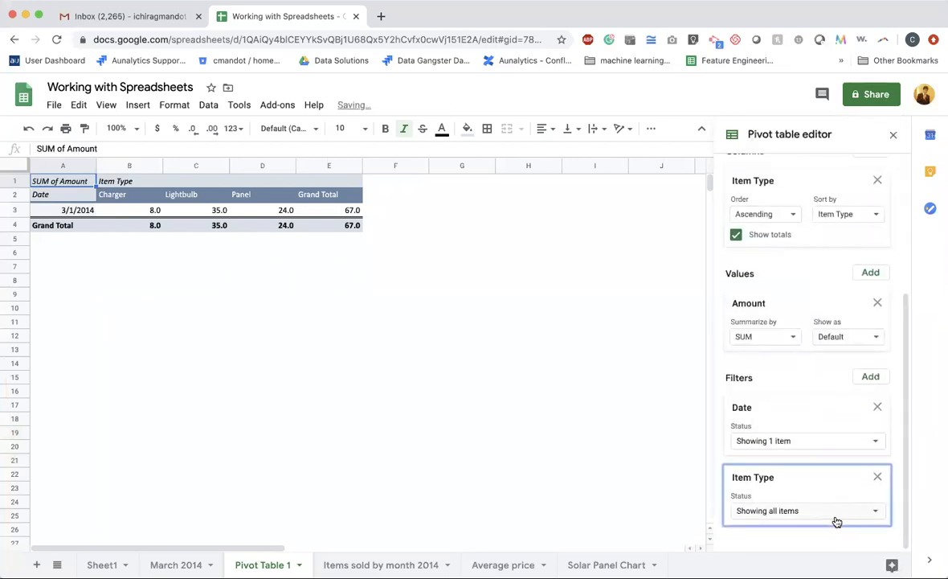
pyautogui.click(797, 508)
pyautogui.click(802, 448)
pyautogui.click(801, 469)
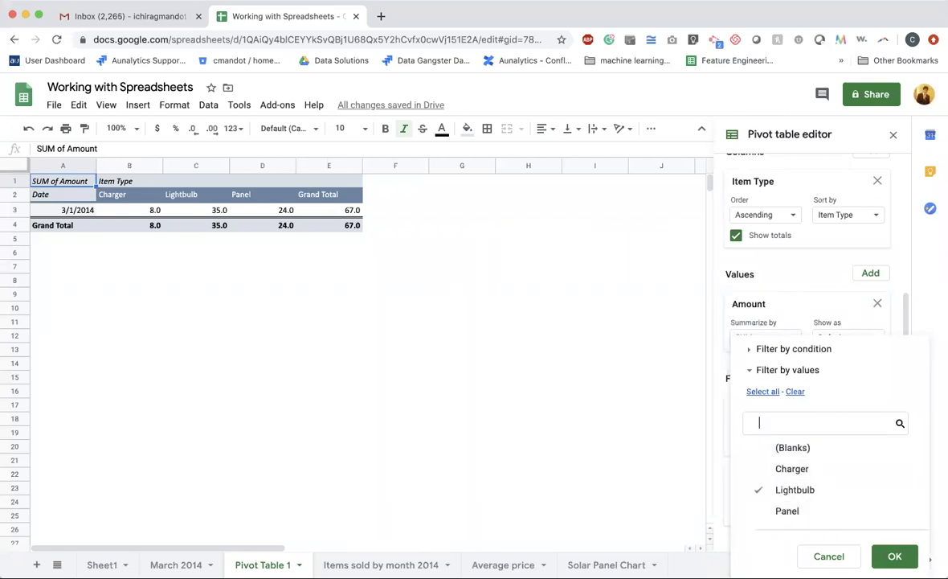
pyautogui.click(895, 556)
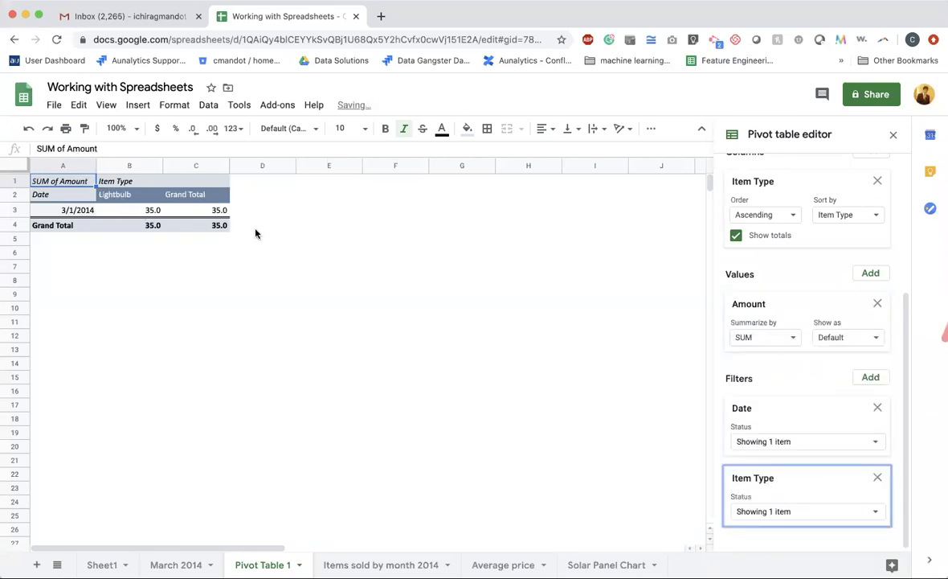
# Change the Amount value in the pivot table to be summarized by AVERAGE
pyautogui.scroll(1, 804, 354)
pyautogui.click(790, 382)
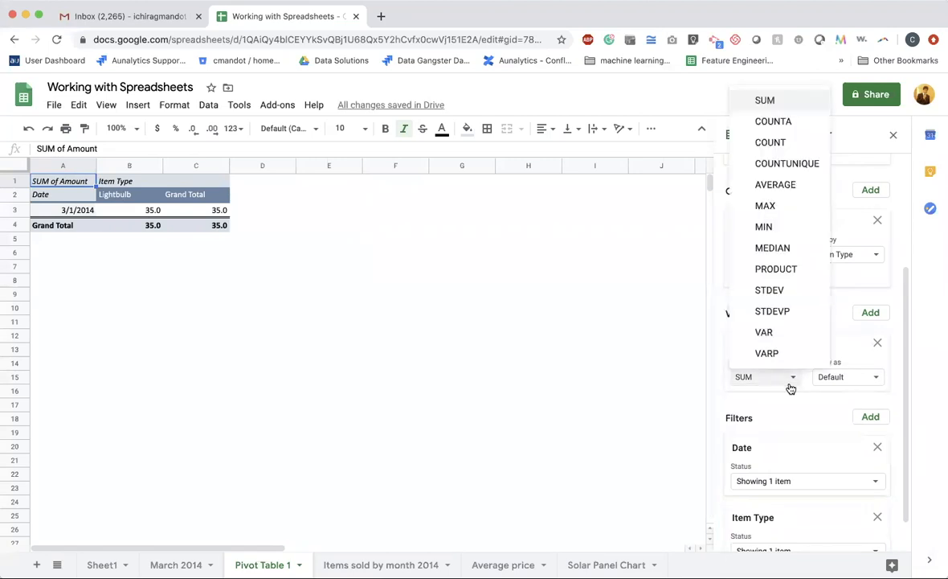
pyautogui.click(776, 185)
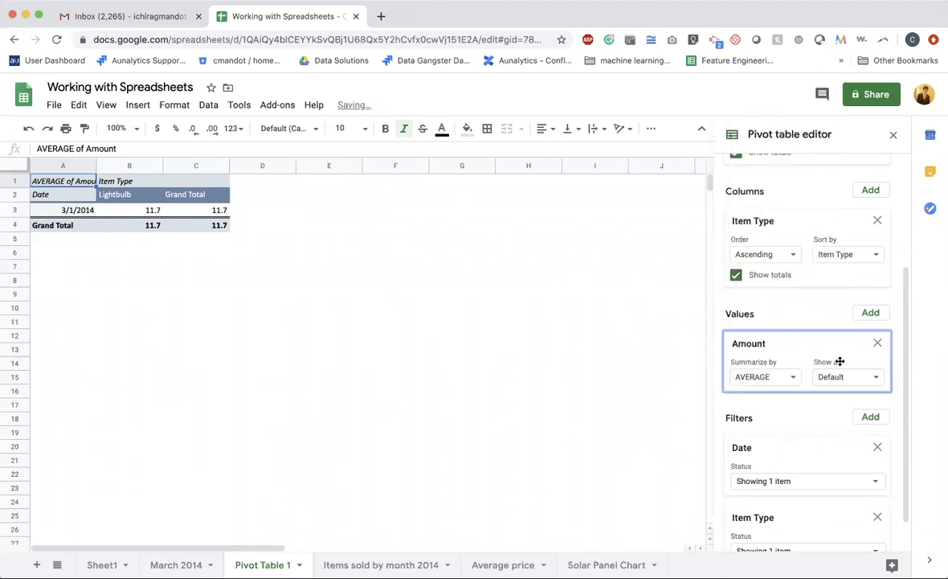
# Review the pivot table's row, column, value and filter settings alongside the filtered result
pyautogui.scroll(4, 860, 353)
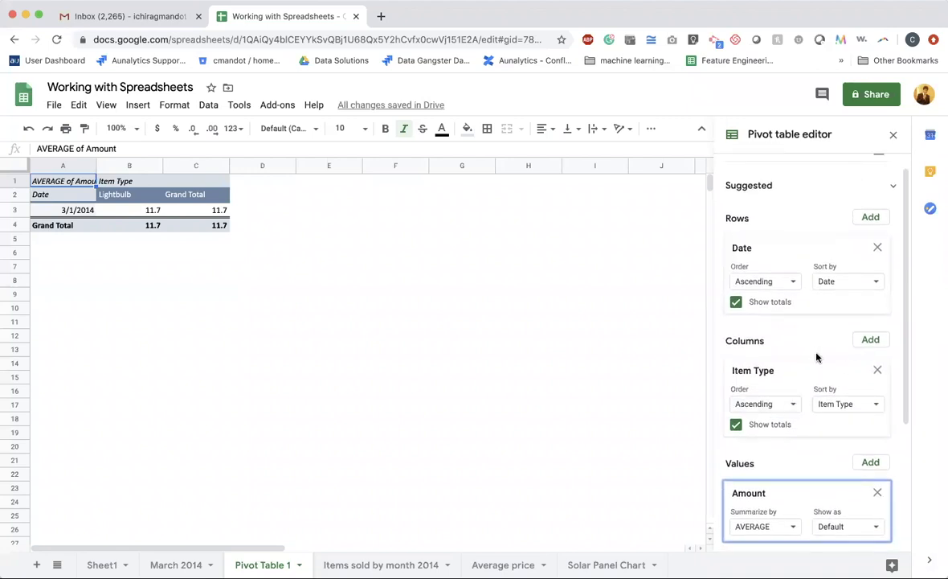
pyautogui.scroll(1, 816, 345)
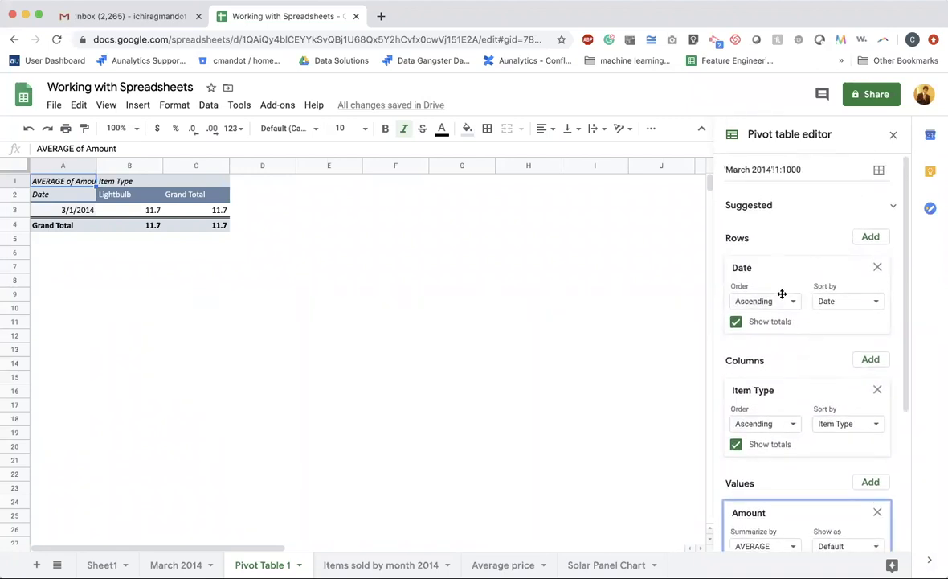
pyautogui.scroll(-5, 794, 317)
pyautogui.scroll(5, 796, 321)
pyautogui.scroll(-3, 800, 362)
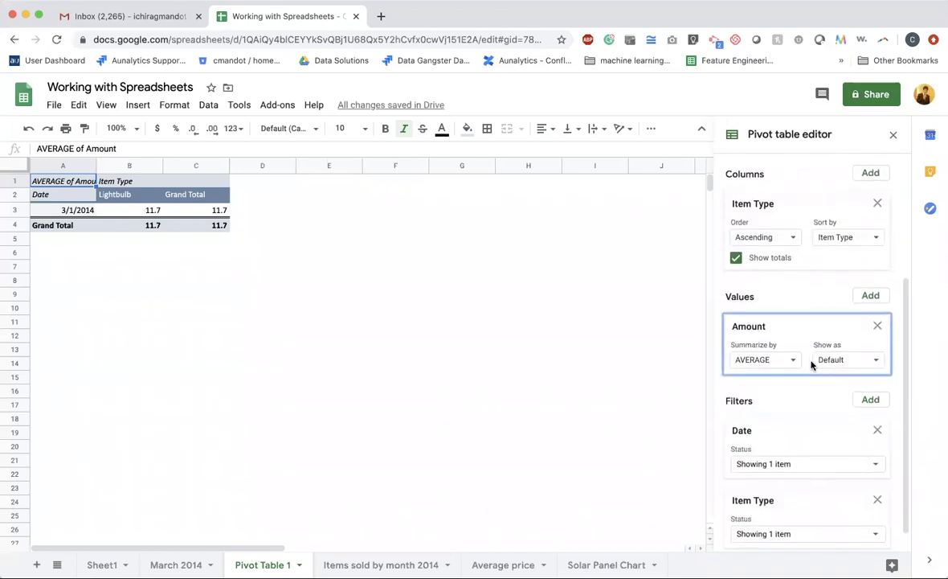
pyautogui.scroll(5, 811, 364)
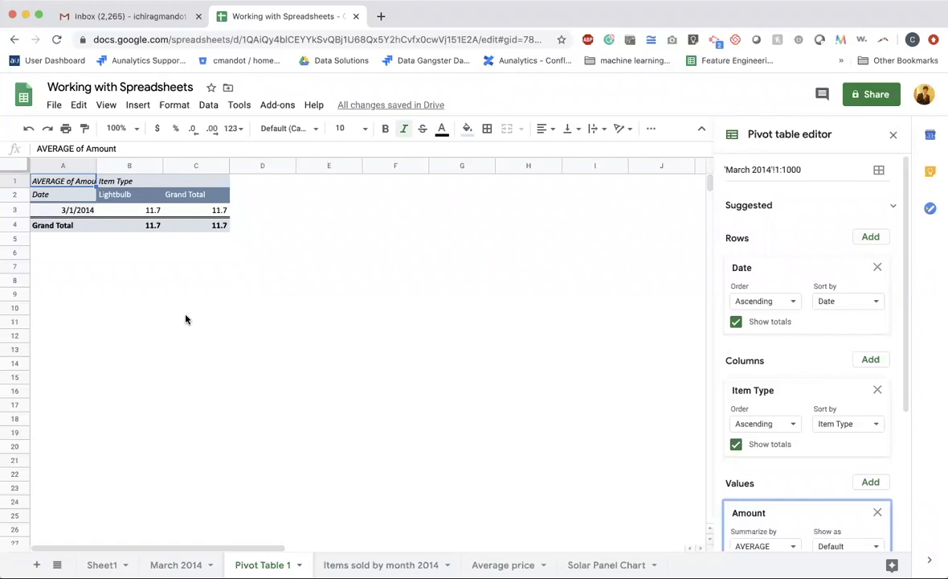
pyautogui.click(314, 391)
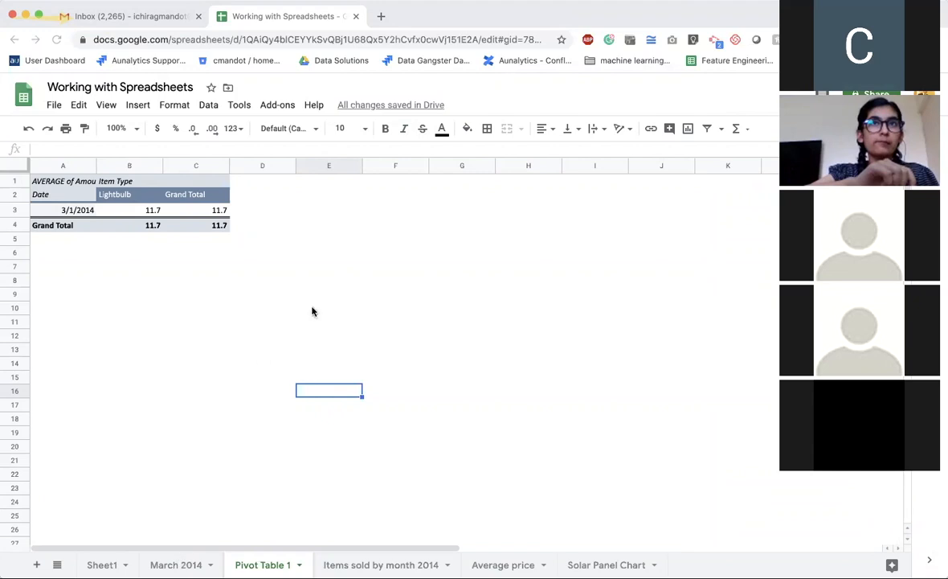
pyautogui.click(654, 265)
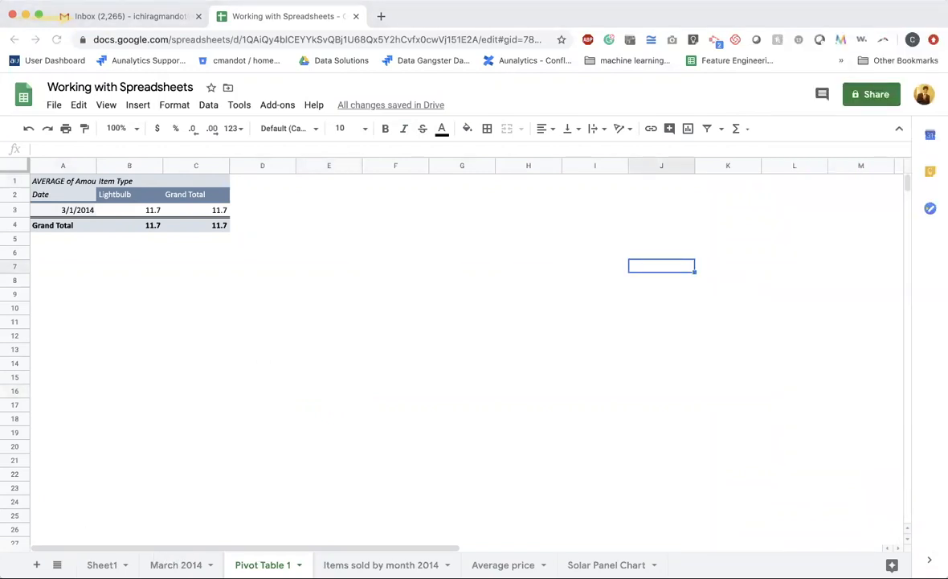
# Create another pivot table on a new sheet from all the data in the March 2014 sheet
pyautogui.click(176, 564)
pyautogui.click(435, 369)
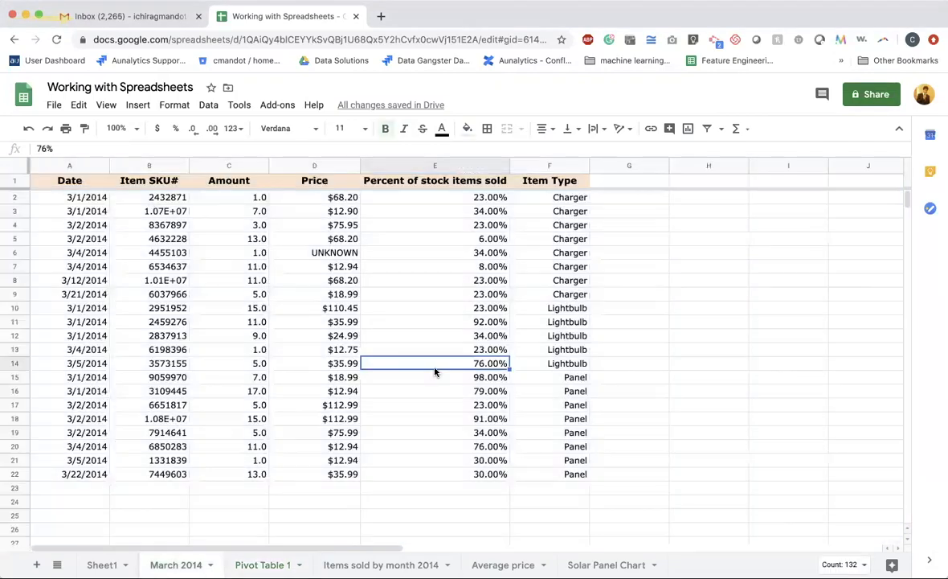
pyautogui.click(14, 164)
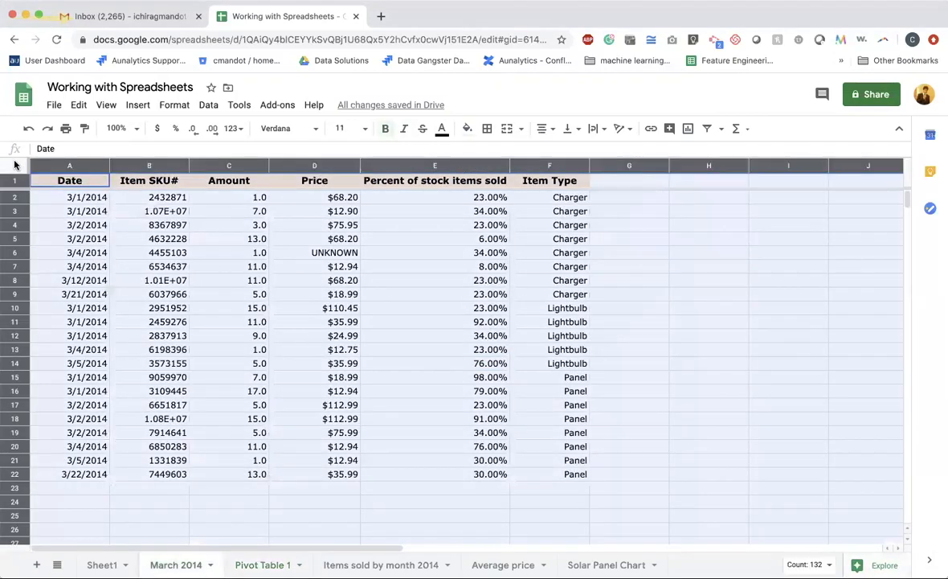
pyautogui.click(208, 104)
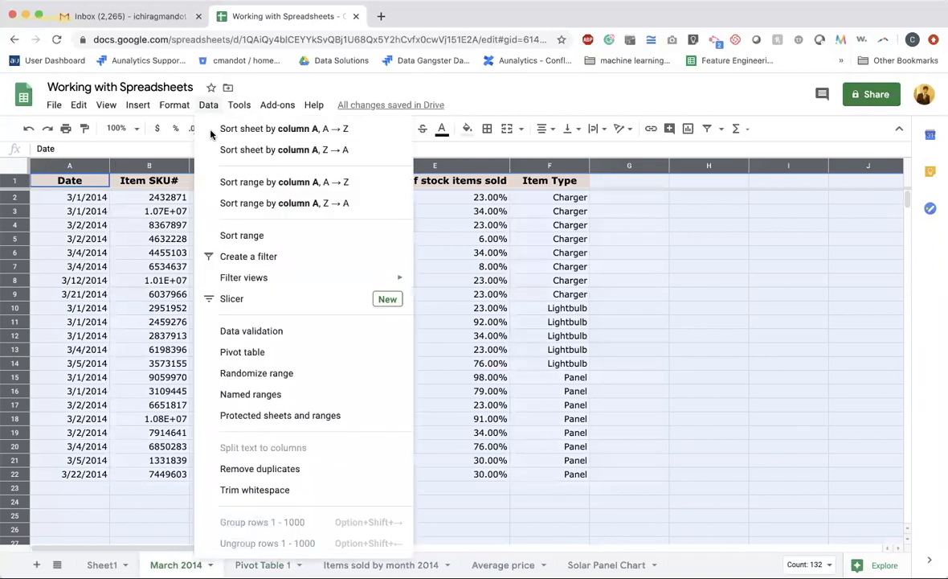
pyautogui.click(264, 352)
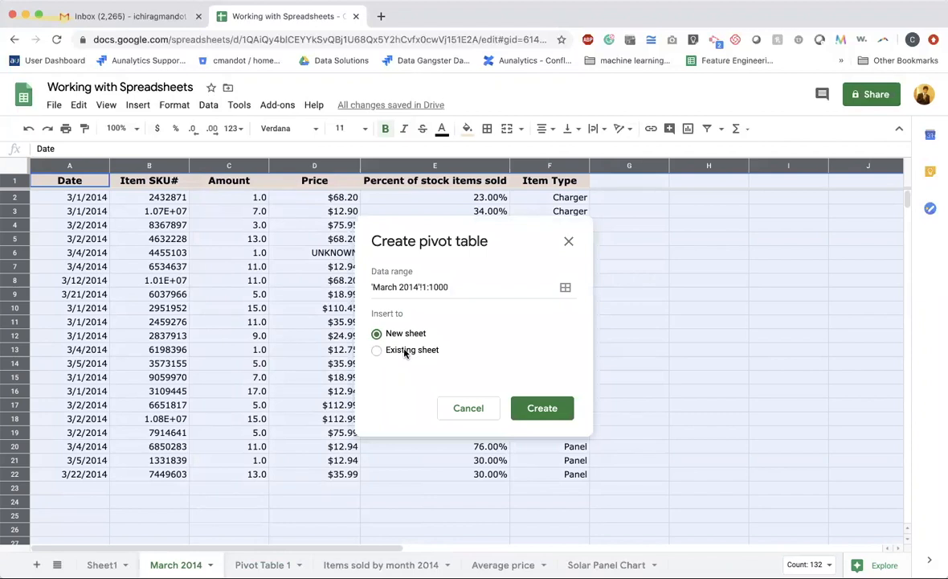
pyautogui.click(562, 411)
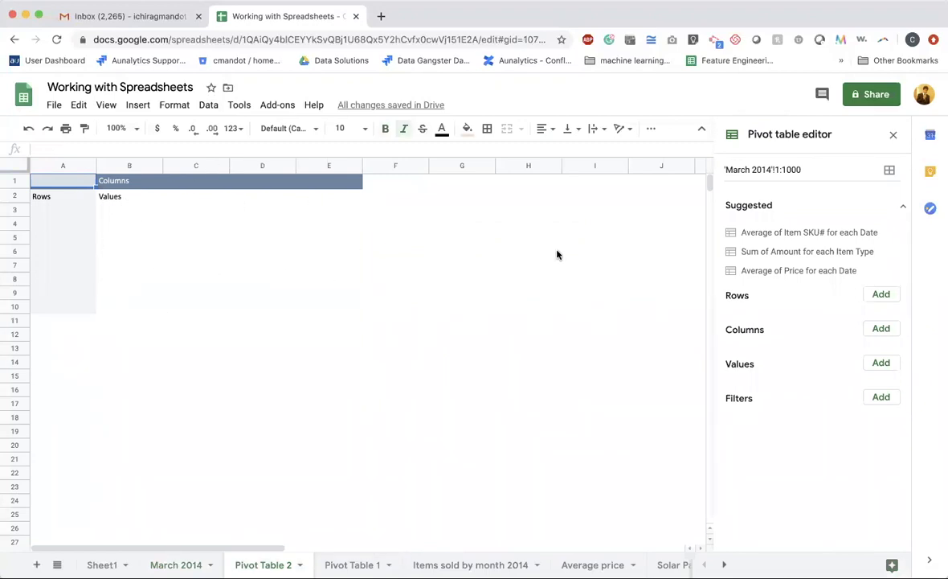
pyautogui.click(881, 294)
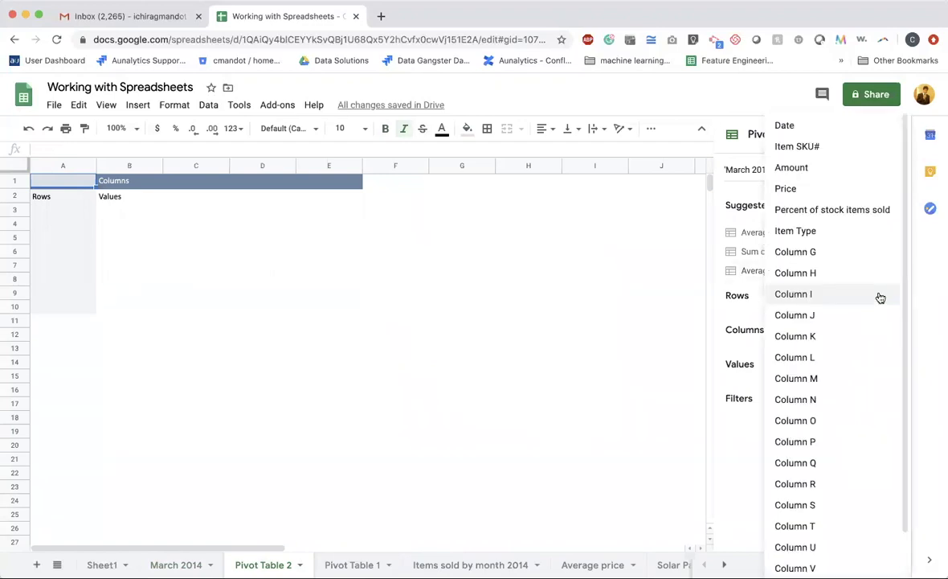
pyautogui.click(810, 194)
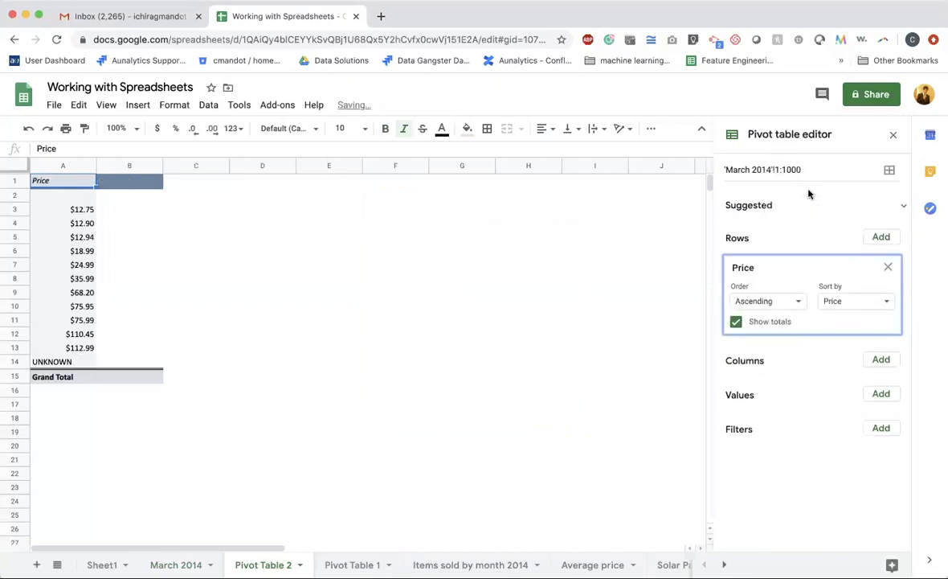
pyautogui.click(888, 268)
# Set Date as the rows and Item Type as the columns of the new pivot table
pyautogui.click(887, 297)
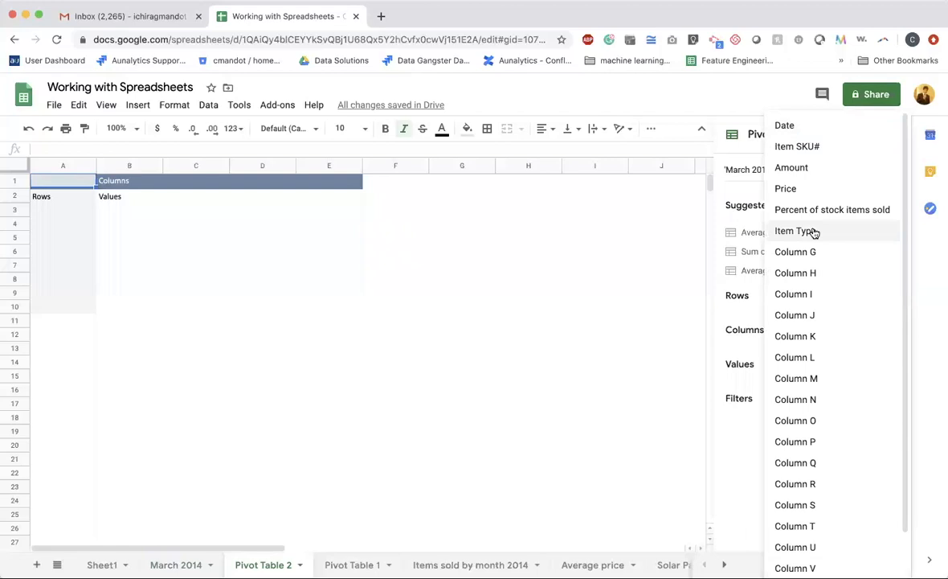
pyautogui.click(799, 126)
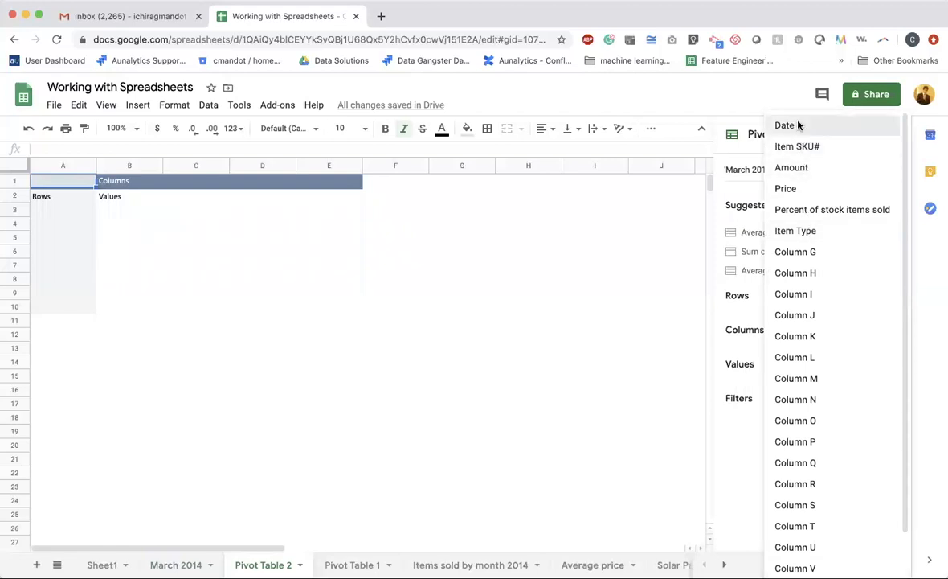
pyautogui.click(882, 361)
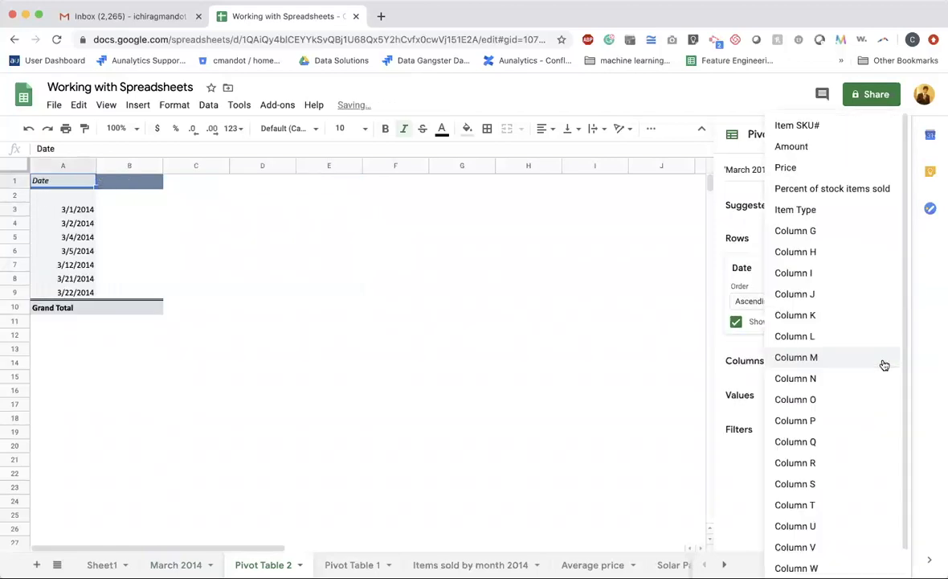
pyautogui.click(810, 209)
# Add Price as the pivot table's value, summarized by SUM, and add an Item Type filter
pyautogui.scroll(-1, 812, 479)
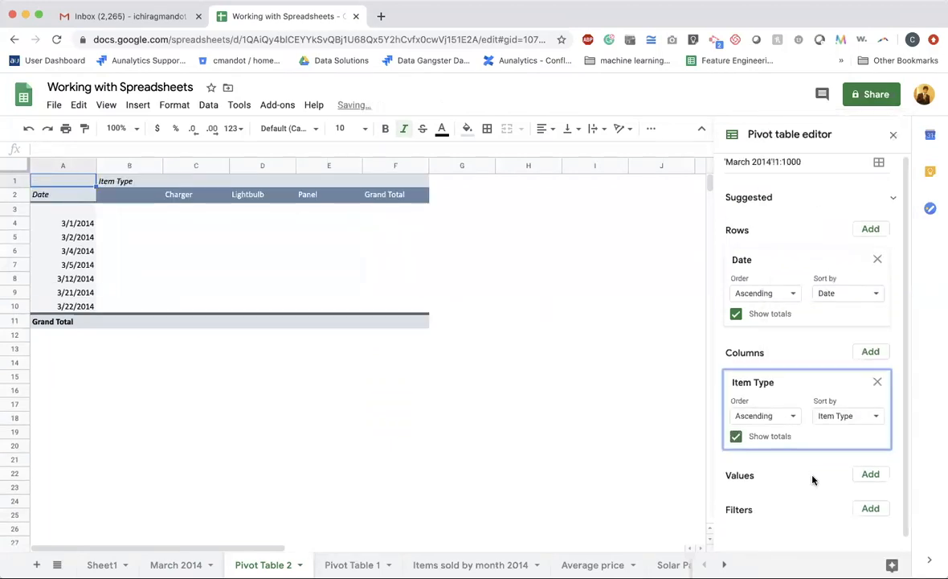
pyautogui.click(871, 470)
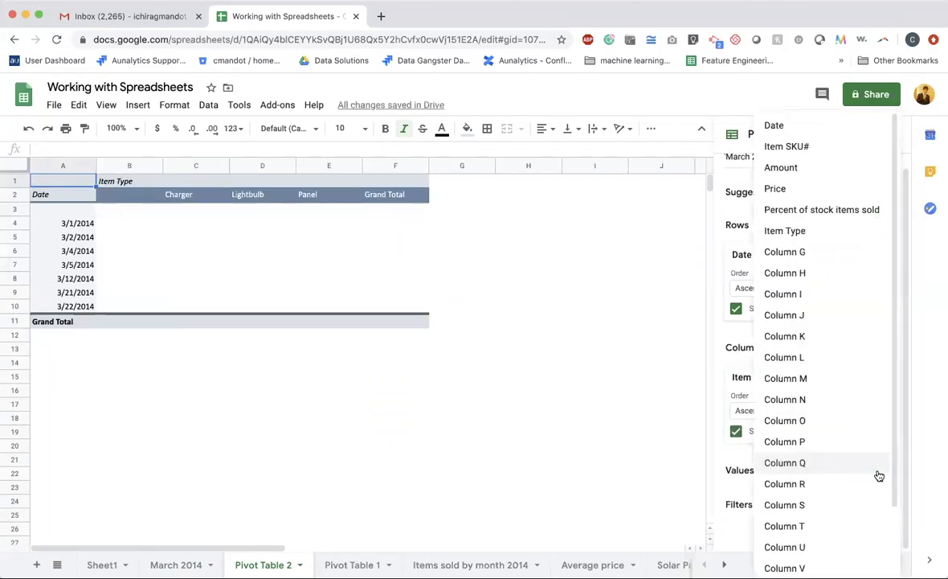
pyautogui.click(799, 191)
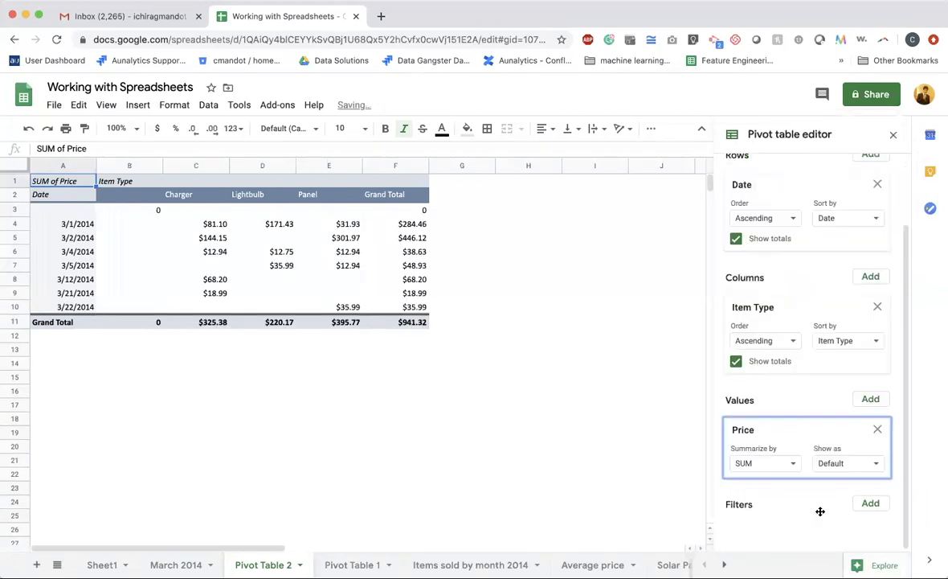
pyautogui.click(869, 503)
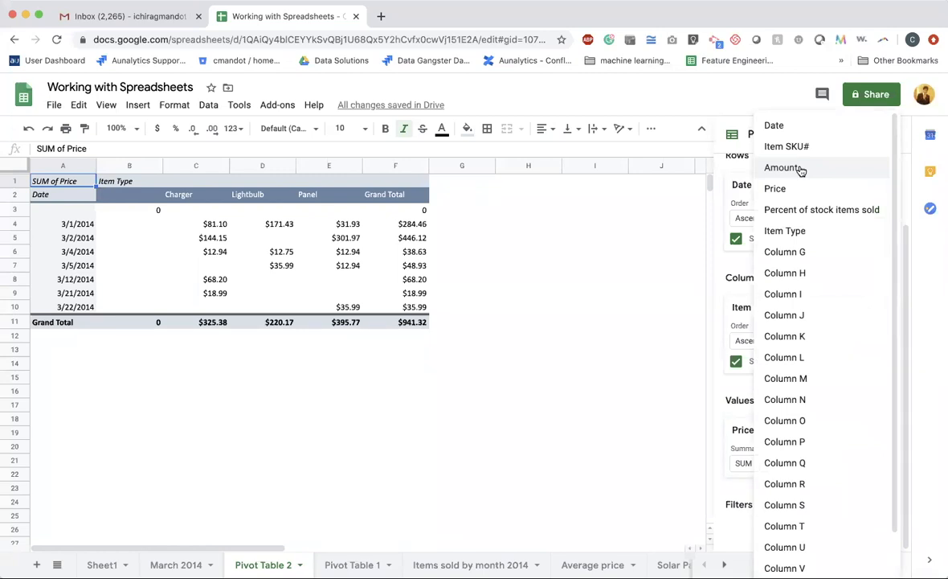
pyautogui.click(812, 230)
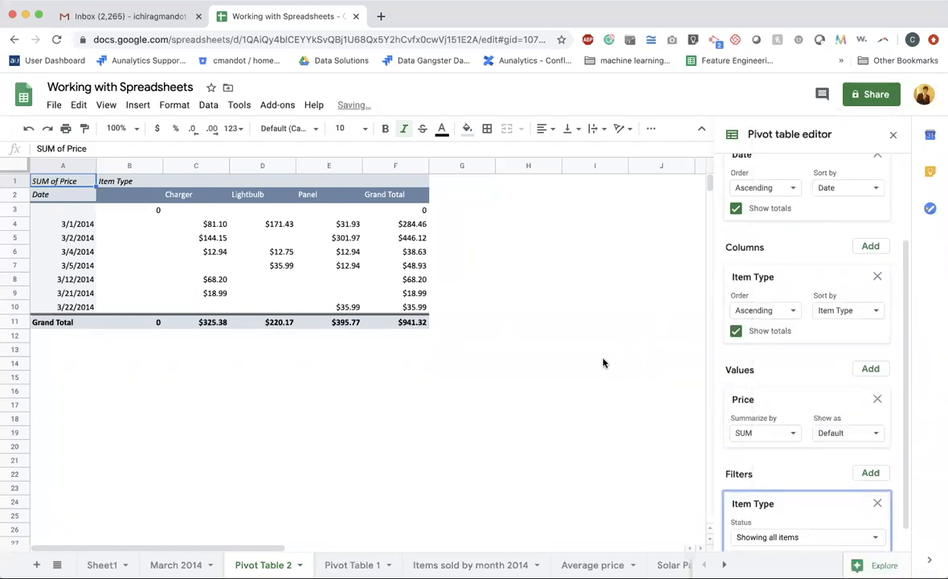
# Try Amount as a second value in the pivot table beside Price, and remove it again
pyautogui.scroll(-2, 604, 363)
pyautogui.scroll(-1, 604, 363)
pyautogui.scroll(-1, 844, 510)
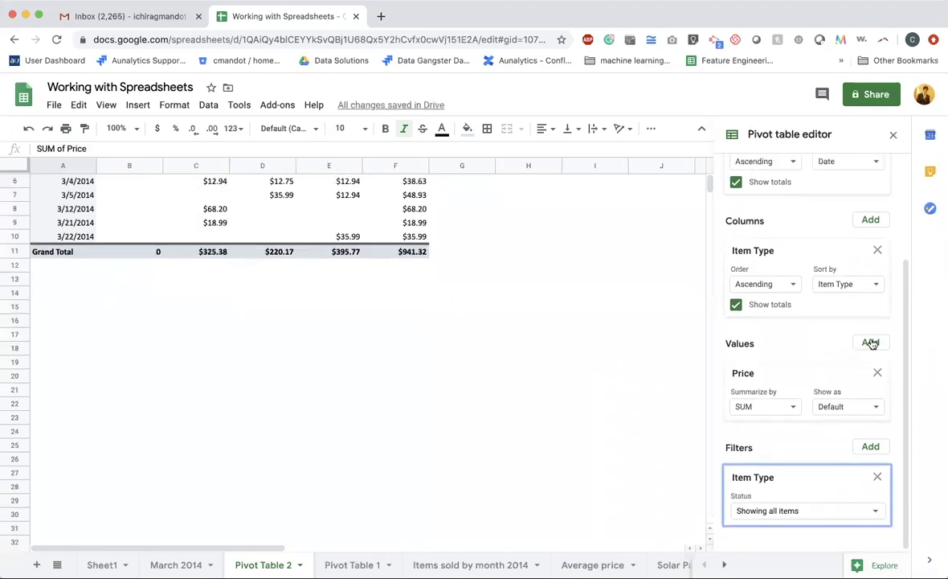
pyautogui.scroll(4, 800, 434)
pyautogui.scroll(-2, 848, 402)
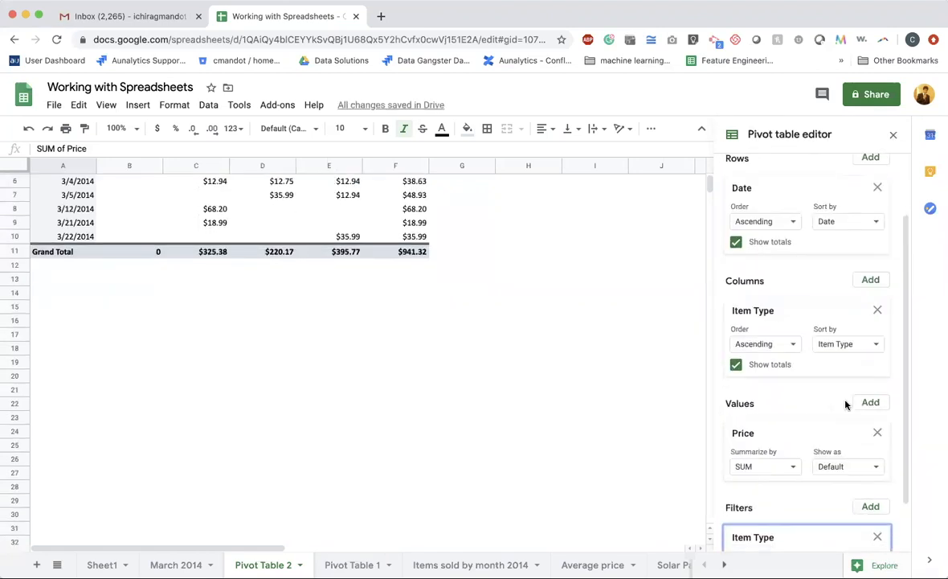
pyautogui.click(869, 403)
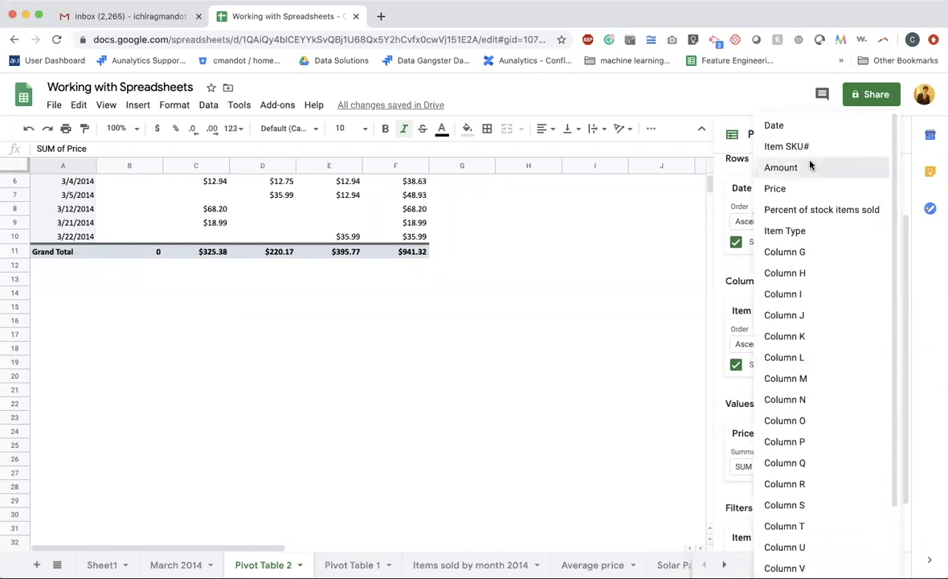
pyautogui.click(808, 163)
pyautogui.scroll(3, 522, 369)
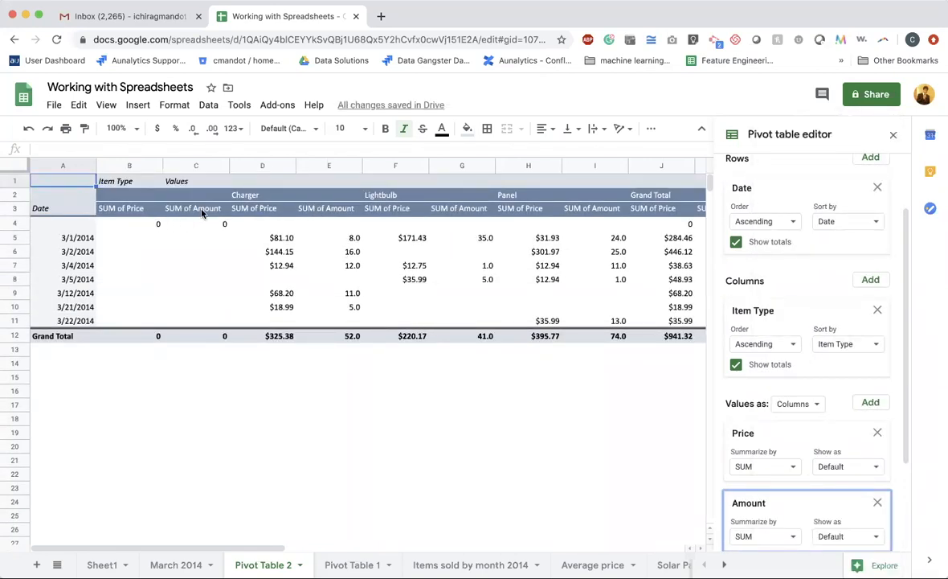
pyautogui.scroll(-1, 779, 478)
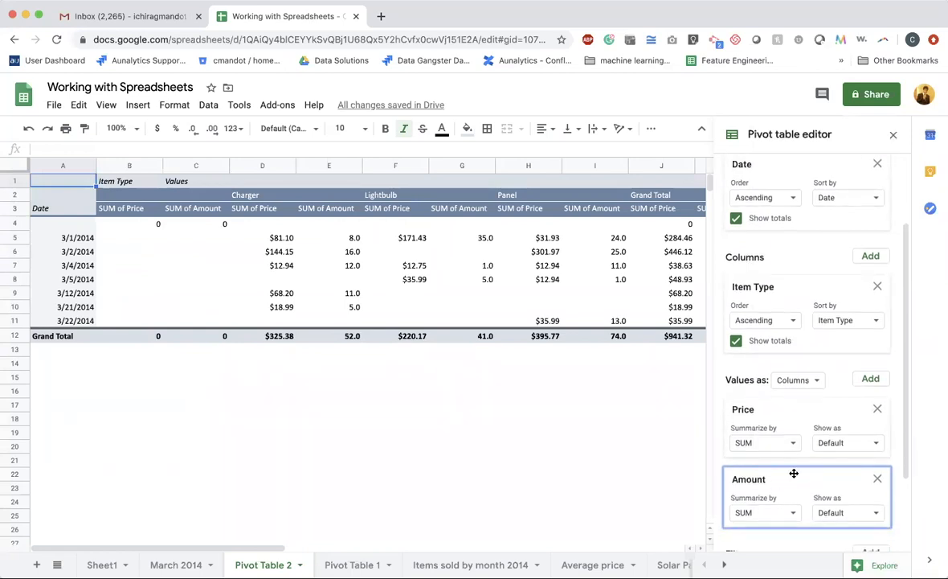
pyautogui.click(878, 480)
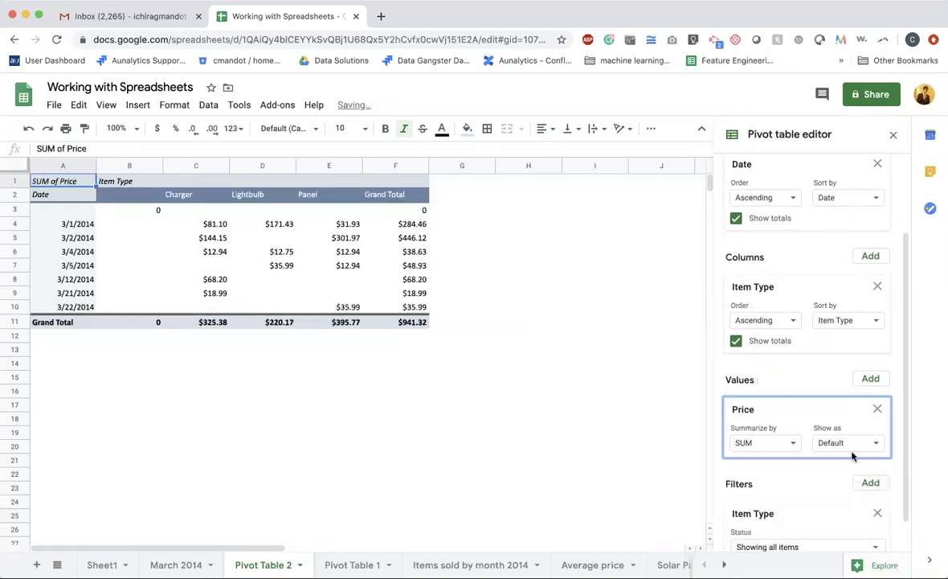
# Examine the Grand Total prices overall and for the Charger, Lightbulb and Panel columns
pyautogui.click(272, 398)
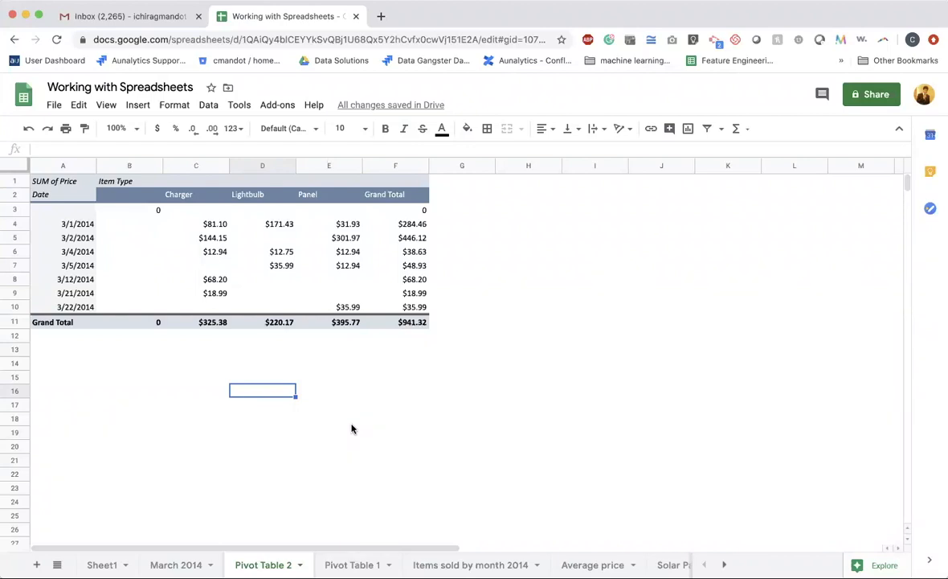
pyautogui.click(412, 323)
pyautogui.click(205, 323)
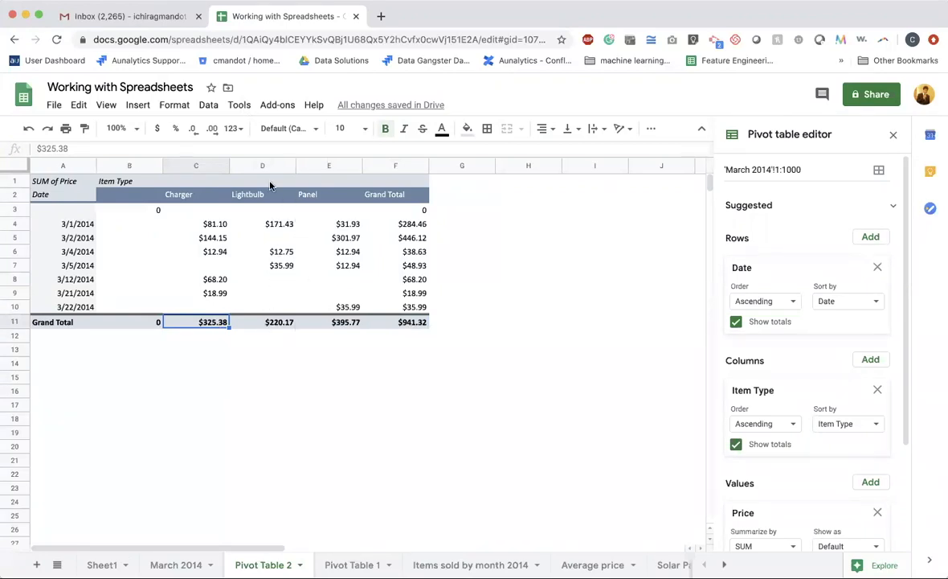
pyautogui.click(275, 322)
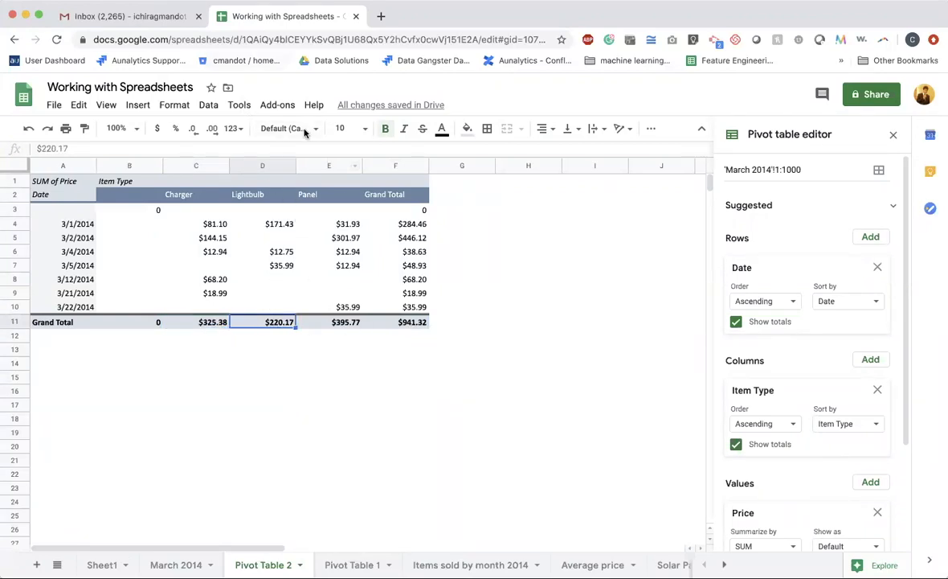
pyautogui.click(321, 322)
pyautogui.click(336, 350)
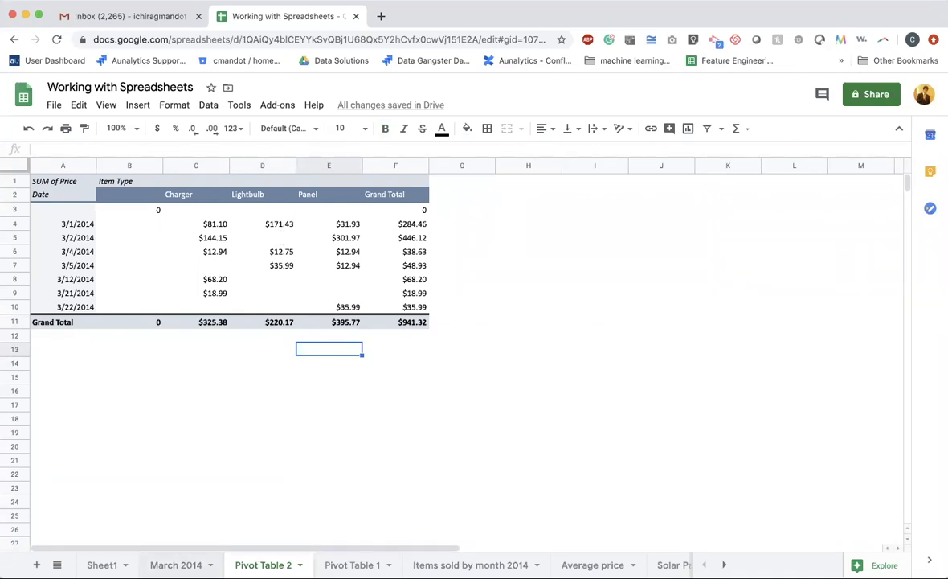
# Add the header "Total Sale" in cell G1 of the March 2014 sheet
pyautogui.hotkey('alt', 'Up')
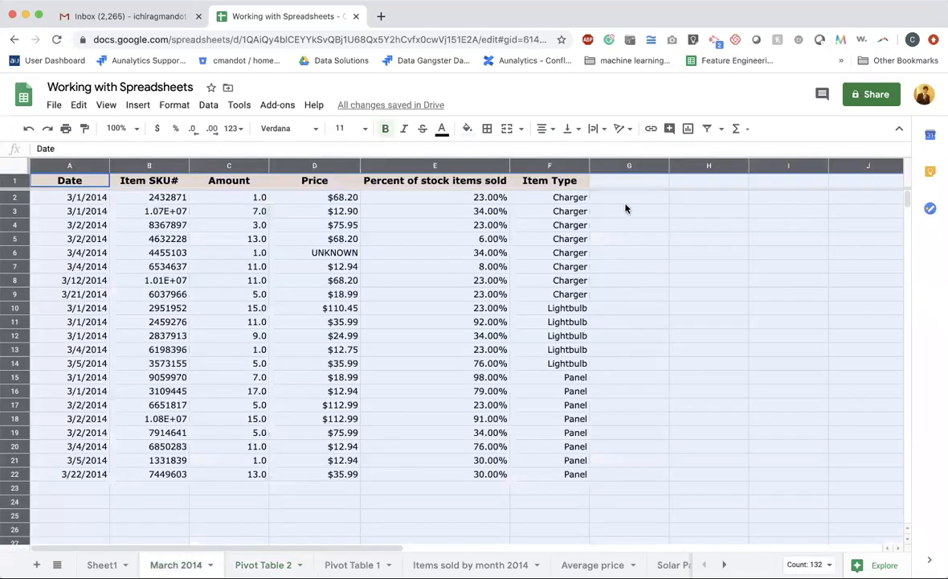
pyautogui.click(617, 183)
pyautogui.write('Total Sale')
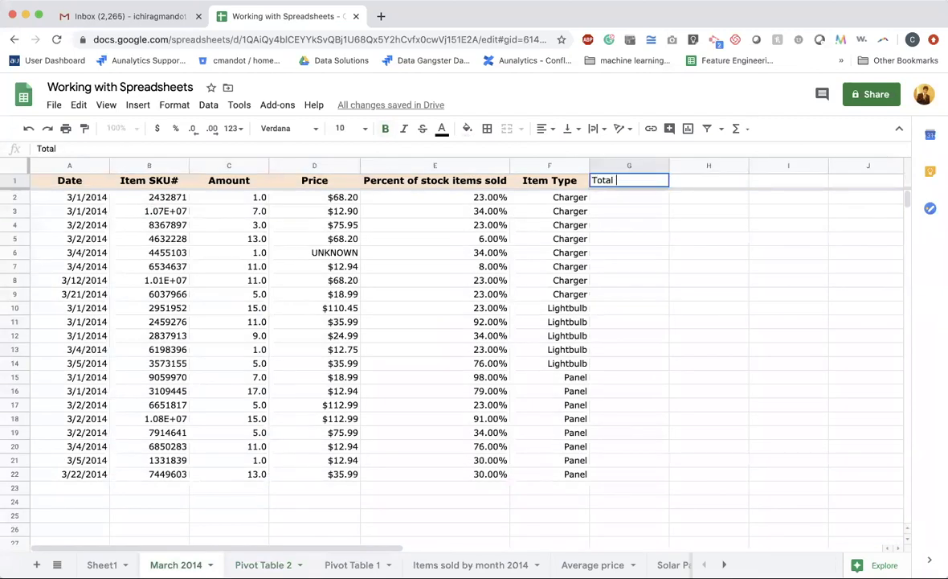
pyautogui.press('Return')
# Calculate Total Sale in G2 with =MULTIPLY(C2,D2) and fill the formula through G22
pyautogui.write('=MULTIPLY(')
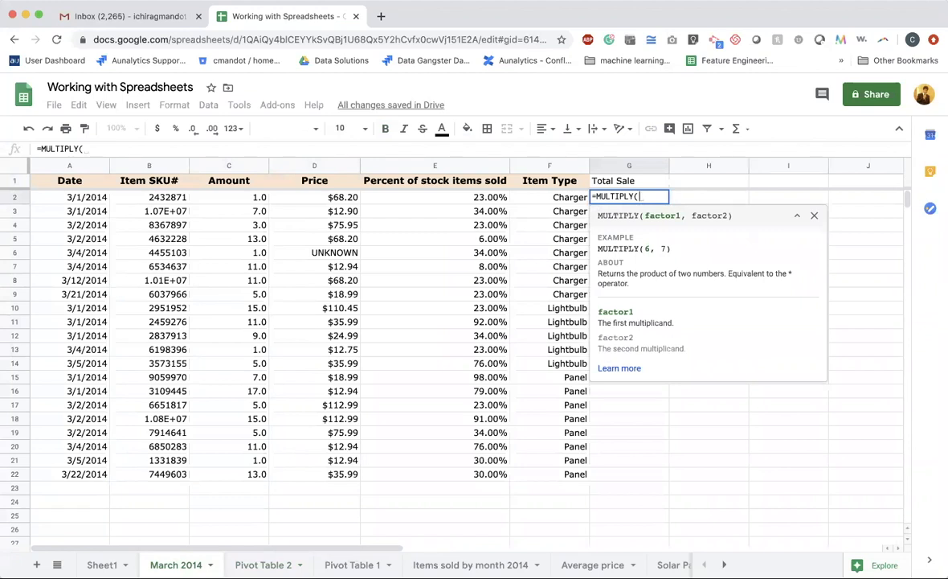
pyautogui.write('C2,D3')
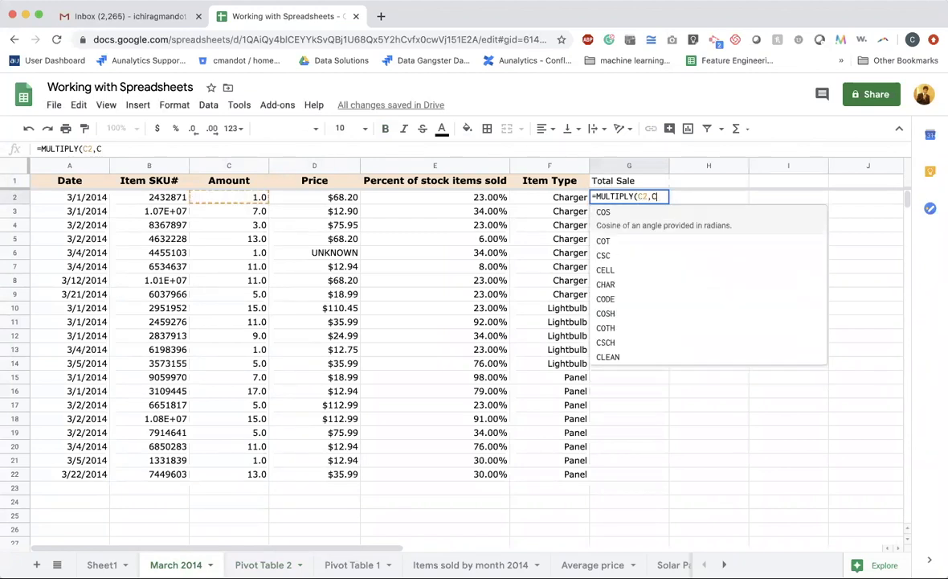
pyautogui.press('BackSpace')
pyautogui.write('2)')
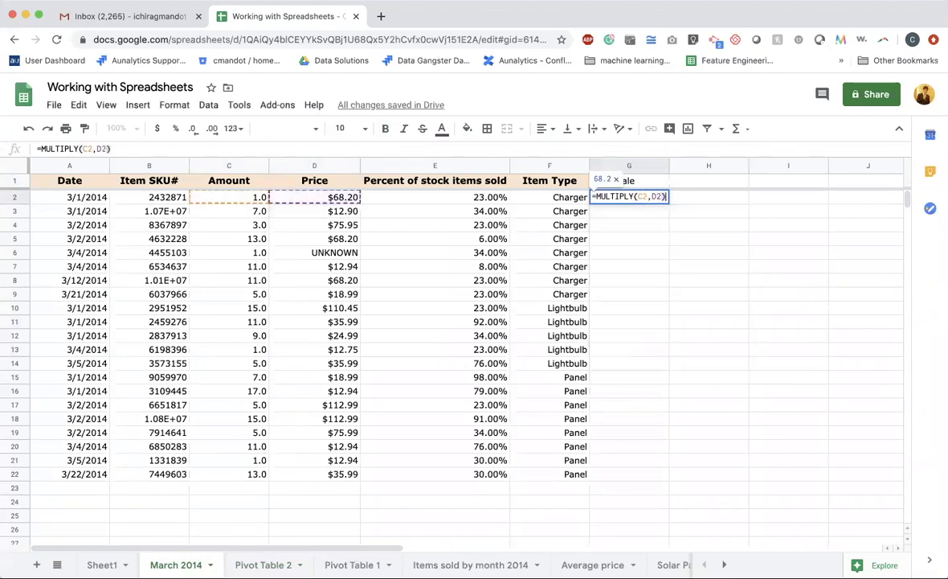
pyautogui.press('Return')
pyautogui.click(661, 197)
pyautogui.moveTo(668, 201); pyautogui.dragTo(661, 476)
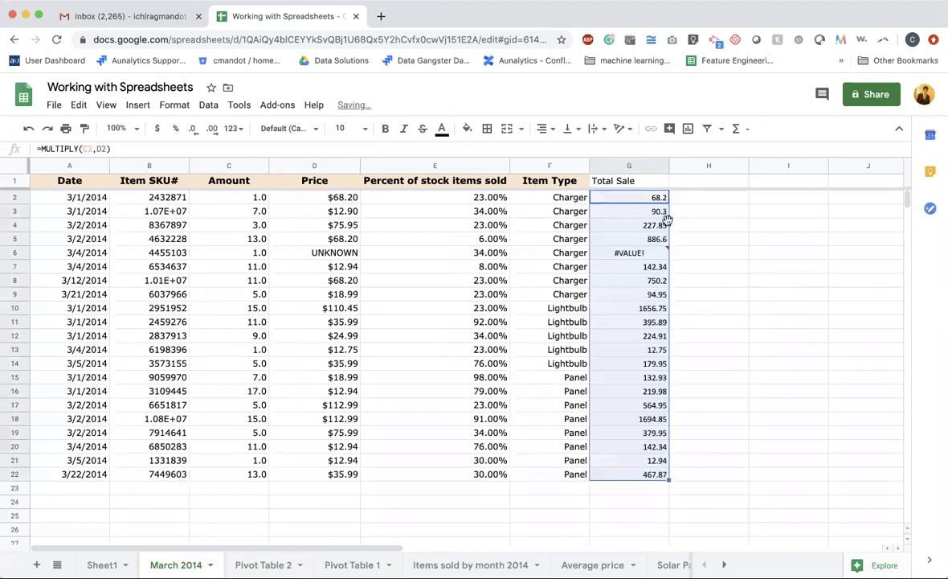
# Clear the Total Sale formula in G6, the row whose price is UNKNOWN
pyautogui.click(631, 253)
pyautogui.press('Delete')
pyautogui.click(707, 377)
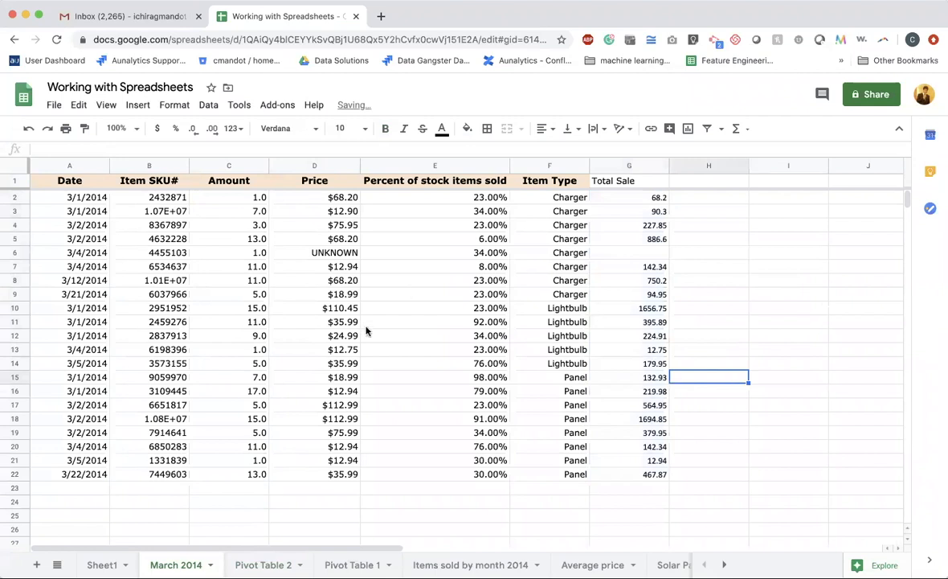
# Create a pivot table on a new sheet from the entire March 2014 sheet, with Date as rows
pyautogui.click(18, 168)
pyautogui.click(209, 104)
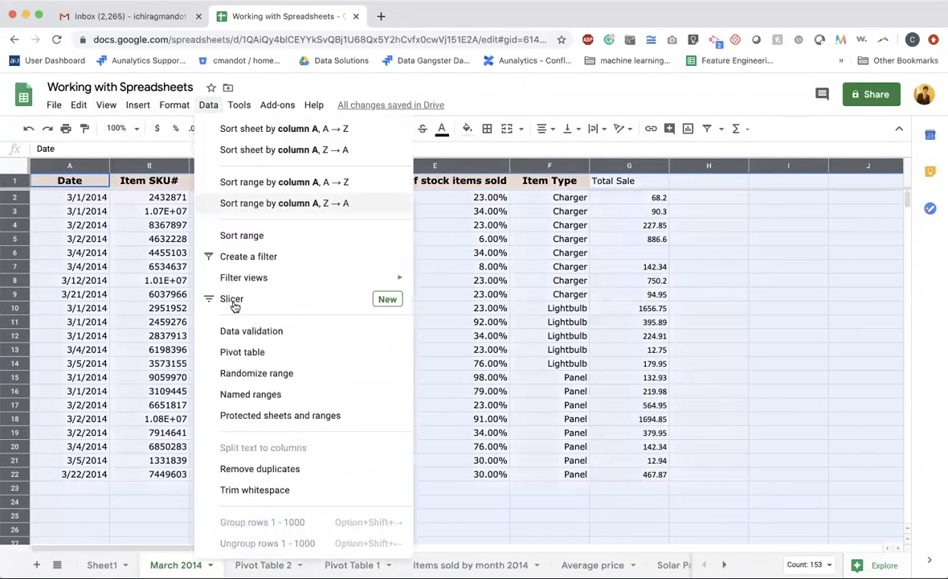
pyautogui.click(250, 354)
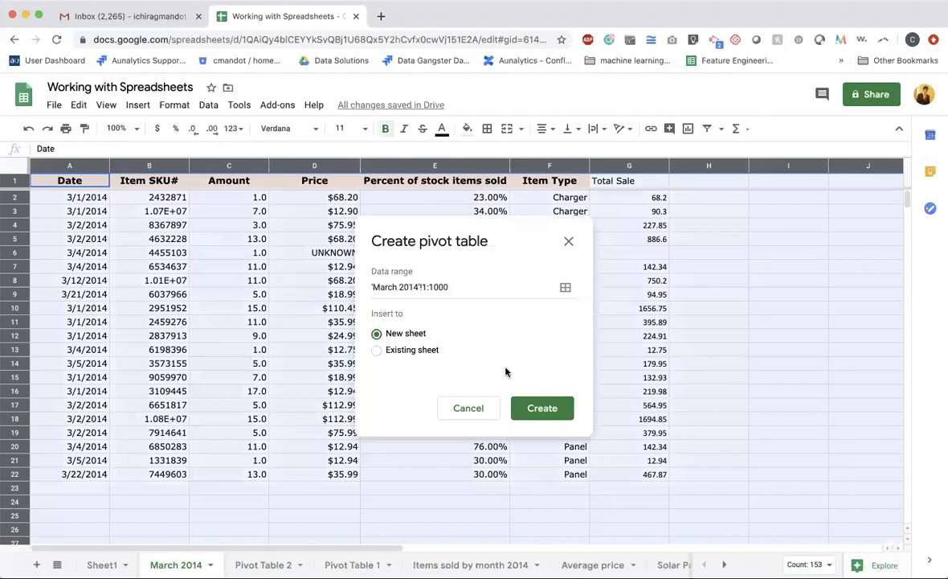
pyautogui.click(549, 408)
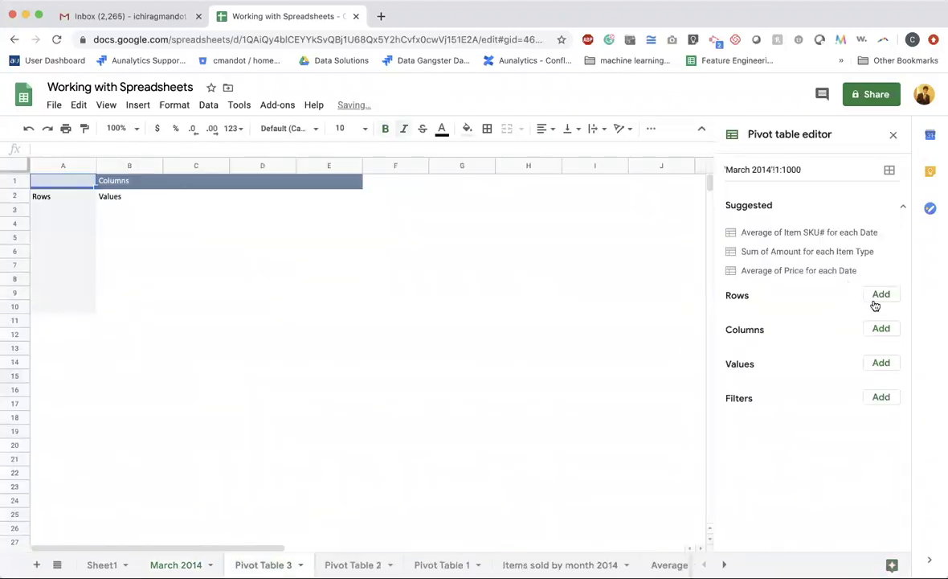
pyautogui.click(878, 298)
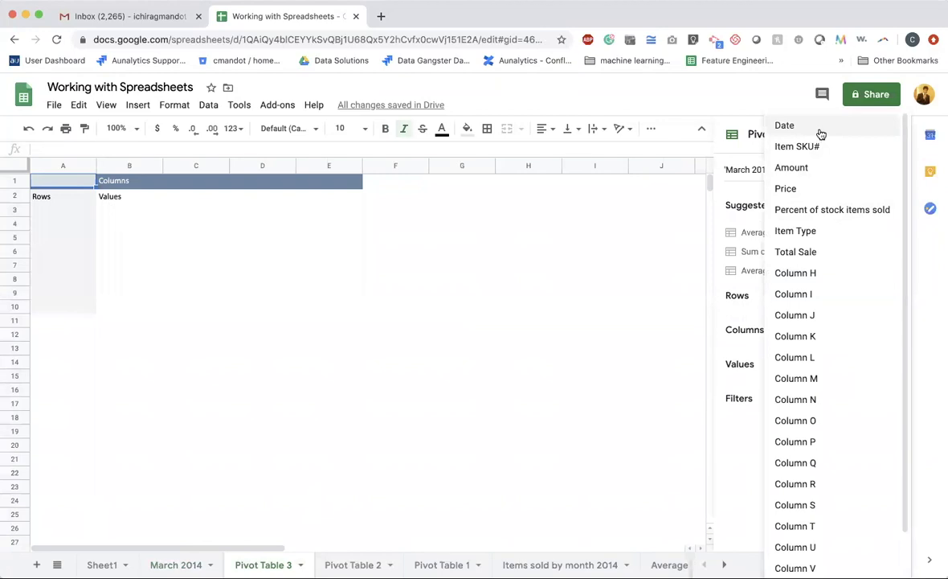
pyautogui.click(822, 130)
# Try Total Sale as the pivot table's column field, and remove it again
pyautogui.click(882, 364)
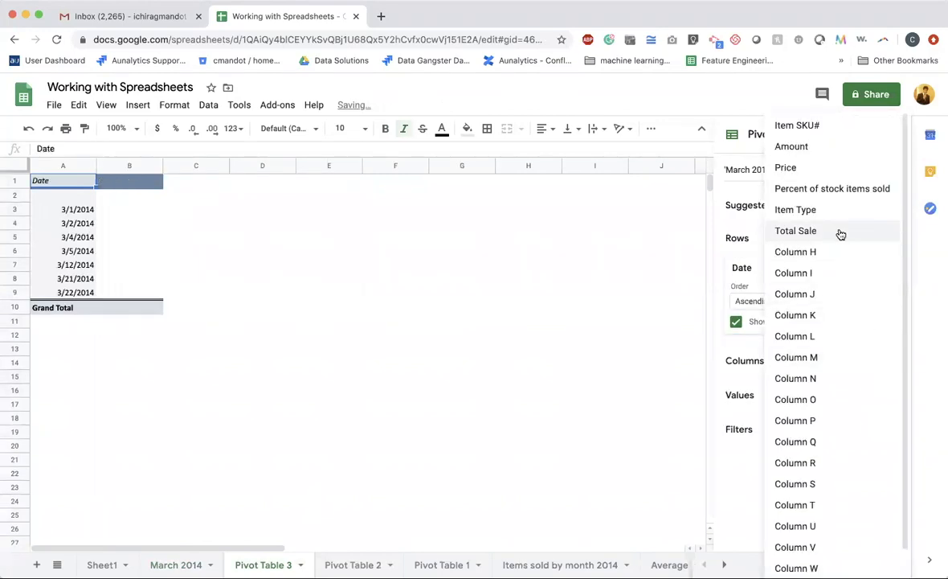
pyautogui.scroll(-1, 838, 275)
pyautogui.scroll(1, 838, 285)
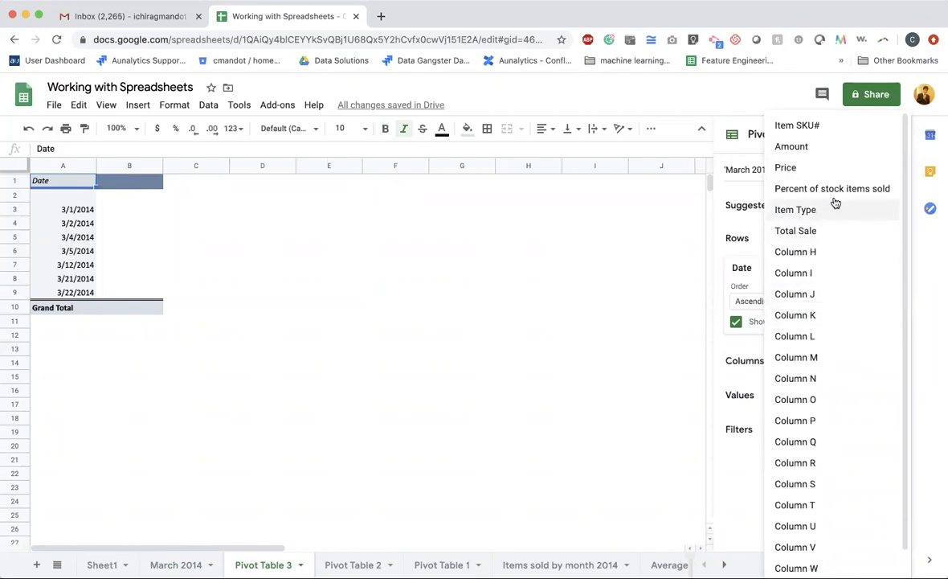
pyautogui.scroll(-1, 833, 442)
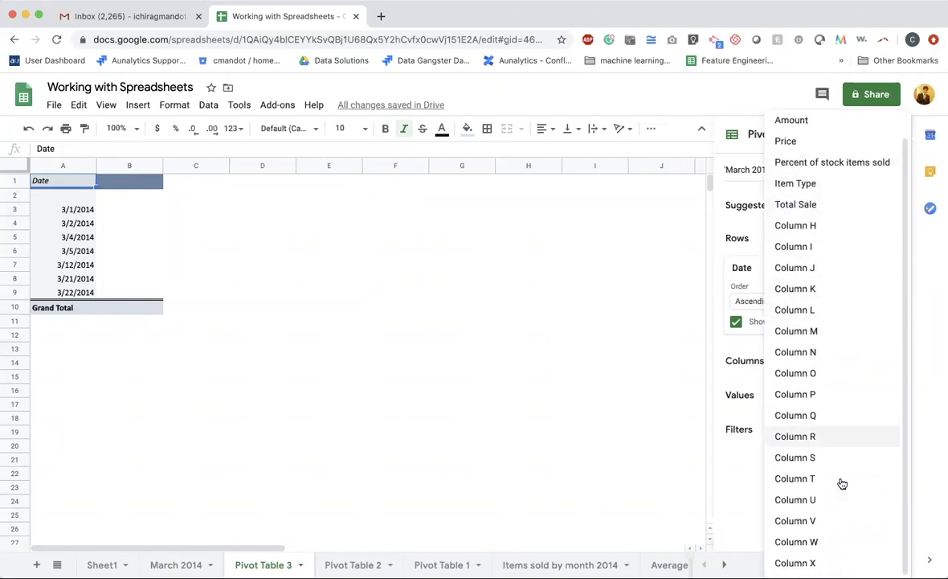
pyautogui.scroll(1, 847, 339)
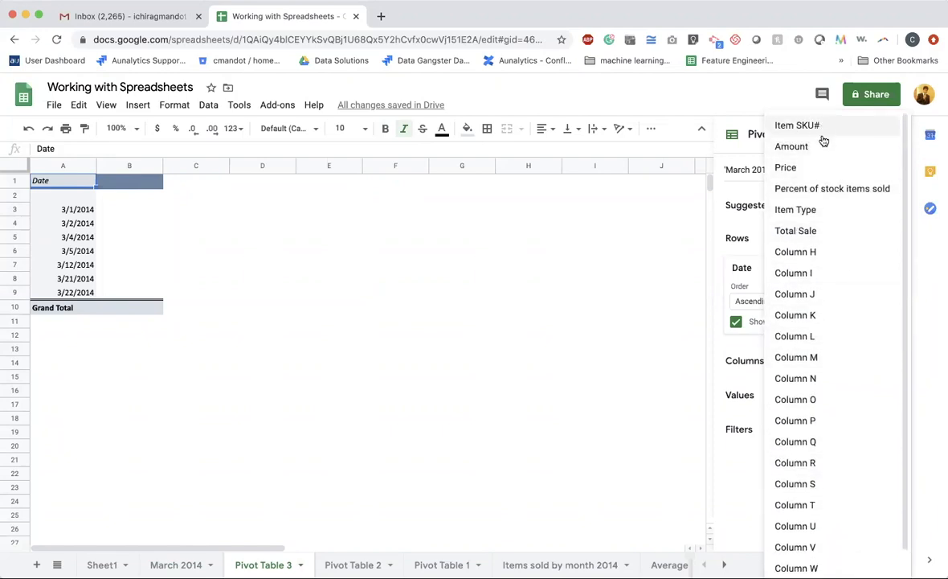
pyautogui.click(827, 233)
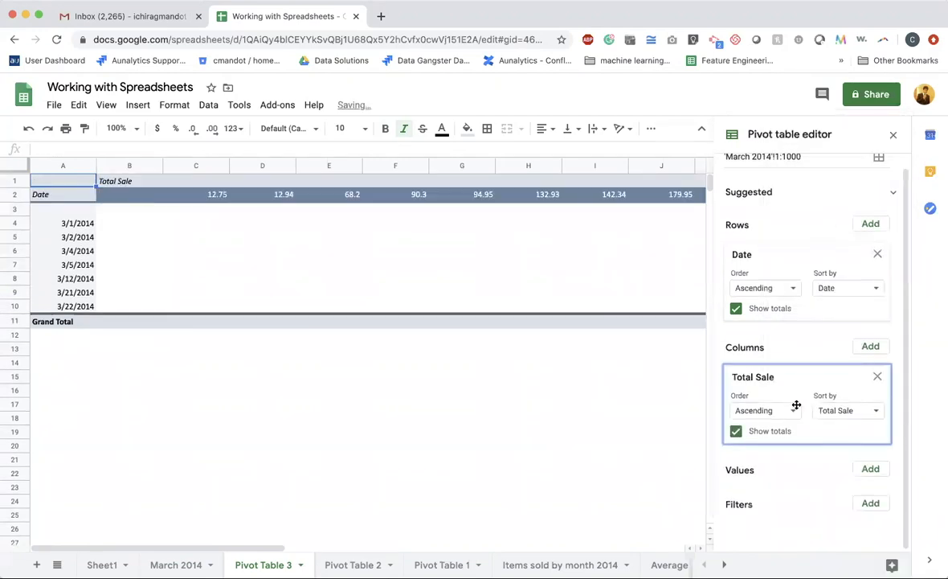
pyautogui.click(877, 390)
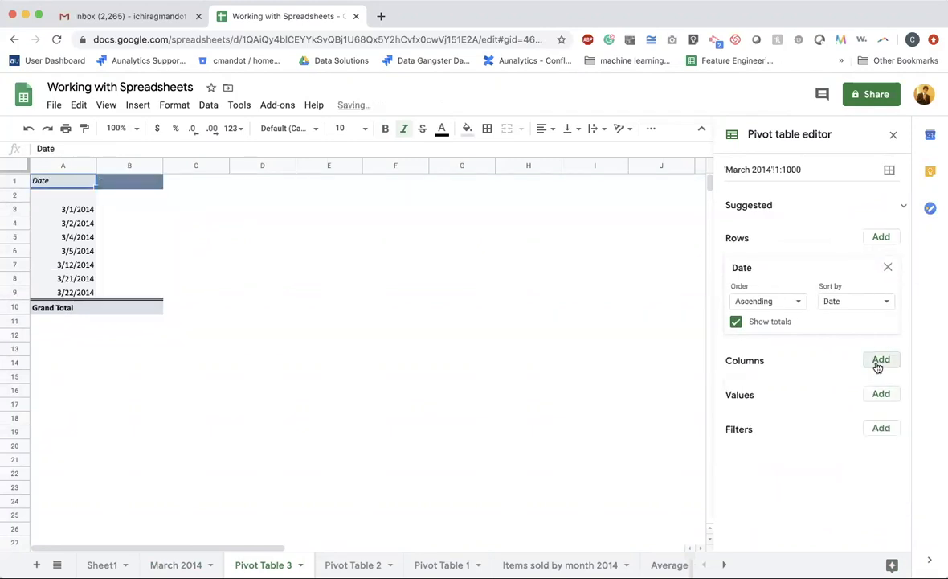
# Add Item Type as the pivot table's columns and Total Sale as its value, summarized by SUM
pyautogui.click(876, 362)
pyautogui.click(823, 208)
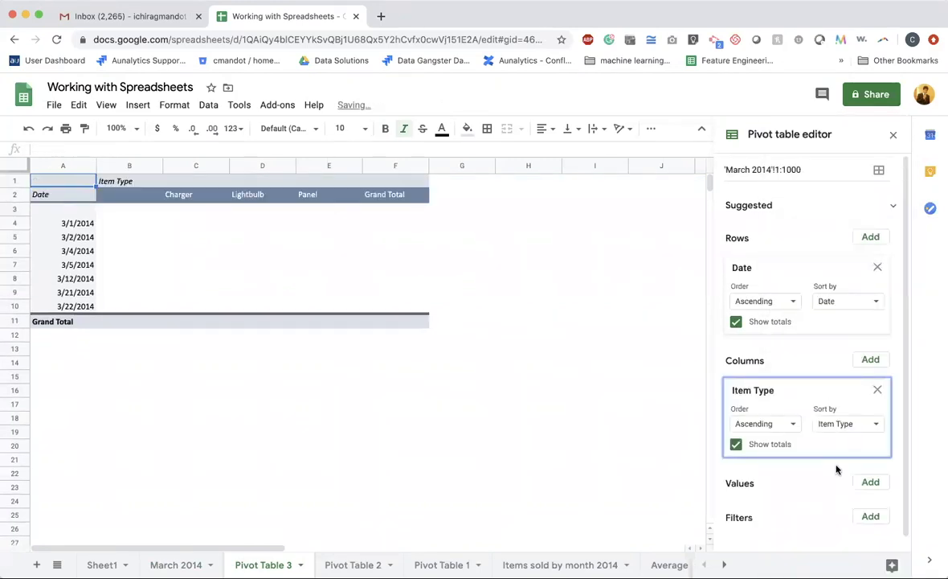
pyautogui.click(871, 482)
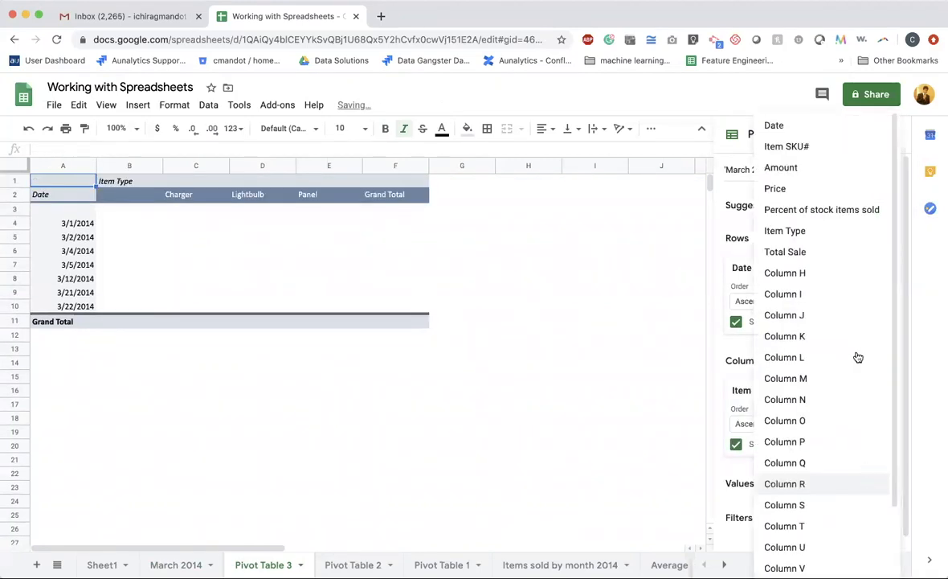
pyautogui.click(826, 249)
pyautogui.scroll(-2, 861, 495)
pyautogui.click(387, 418)
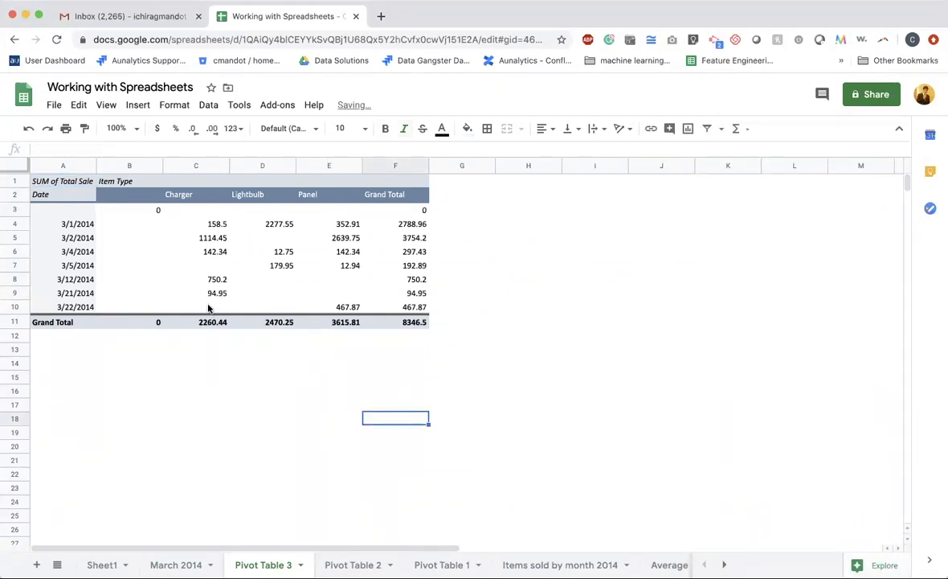
# Add Amount, summarized by SUM, as a second value beside Total Sale, and close the pivot table editor
pyautogui.click(415, 322)
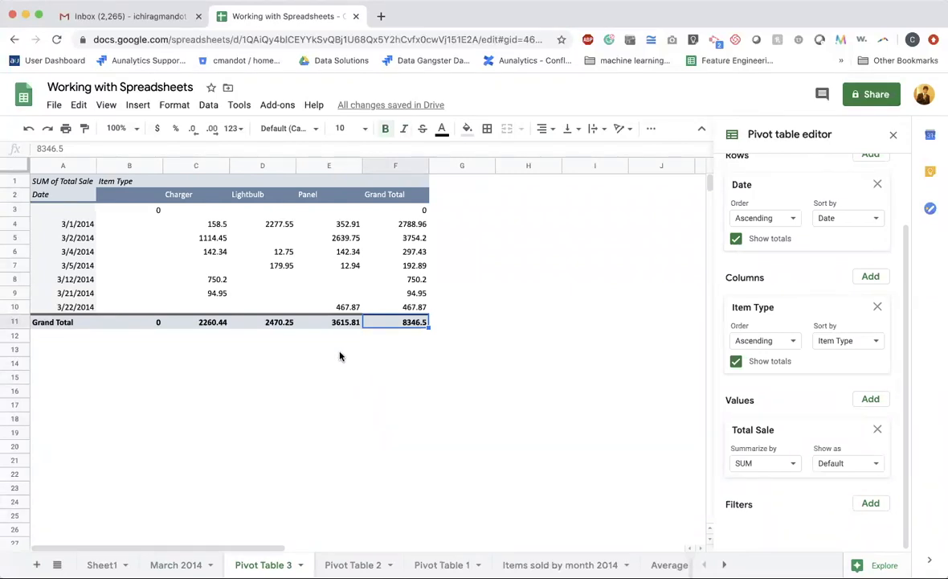
pyautogui.click(338, 323)
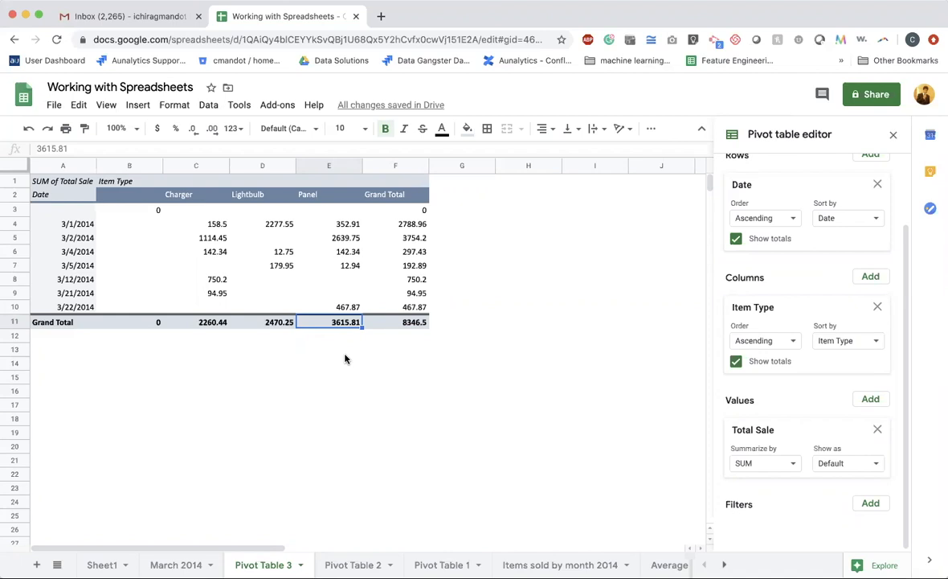
pyautogui.click(878, 402)
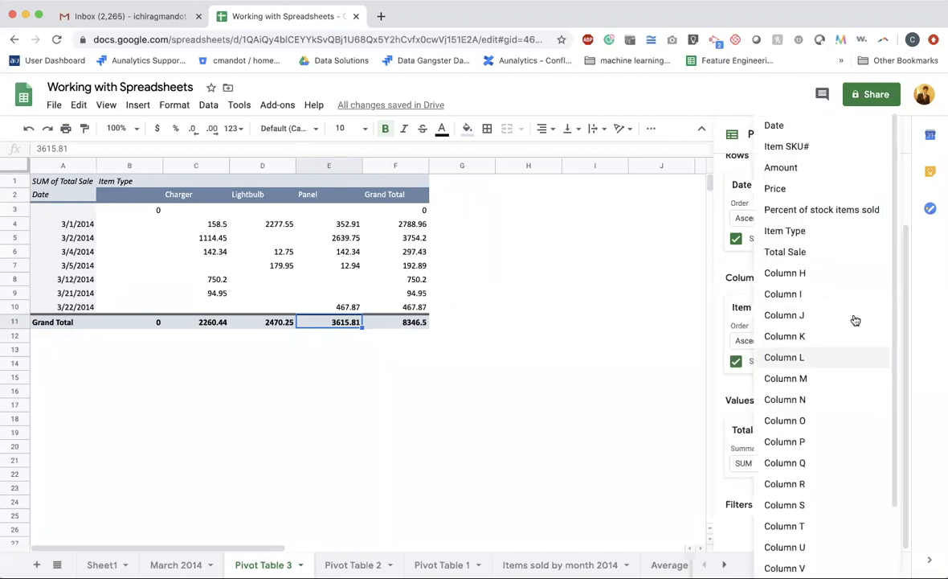
pyautogui.click(811, 167)
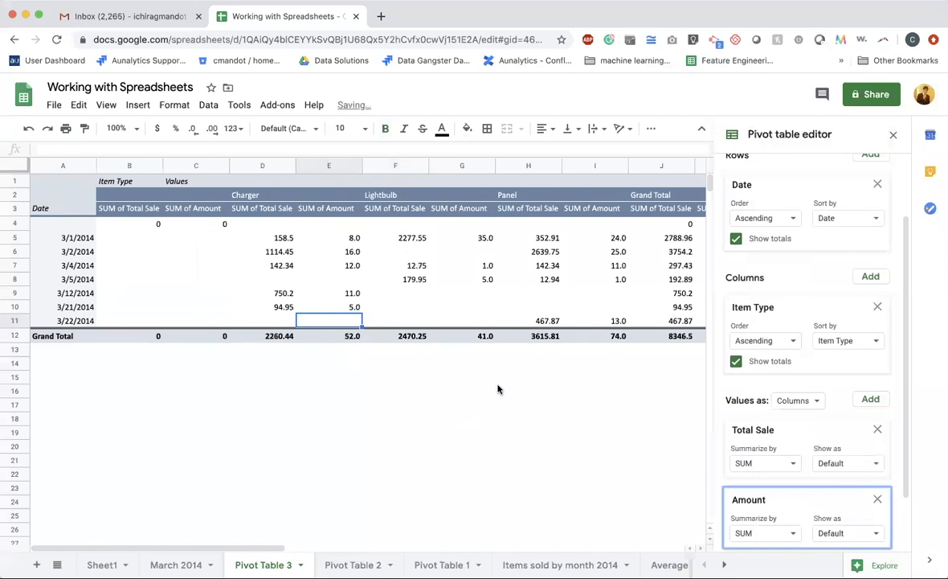
pyautogui.click(893, 136)
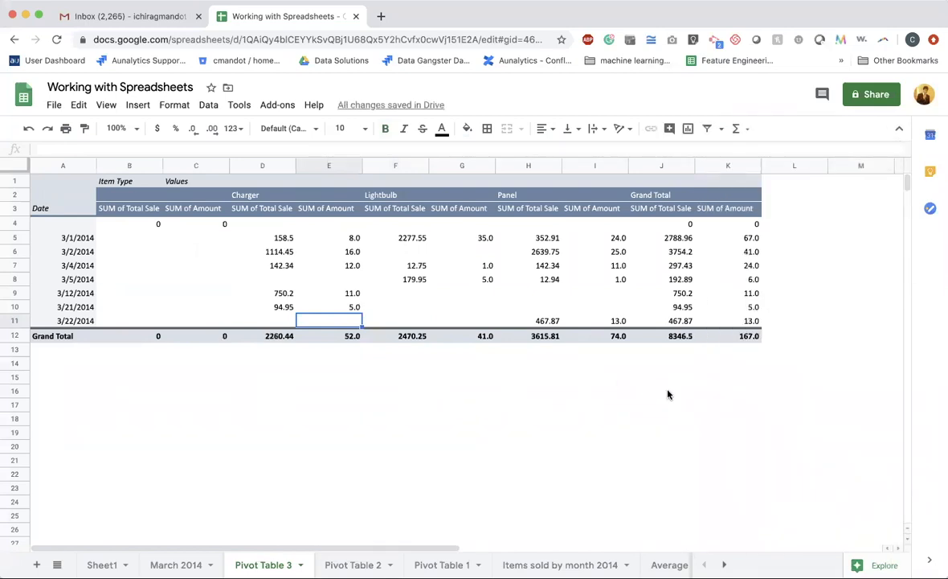
# Examine the Total Sale and Amount columns and the Grand Total amounts for Lightbulb, Charger and Panel
pyautogui.click(221, 224)
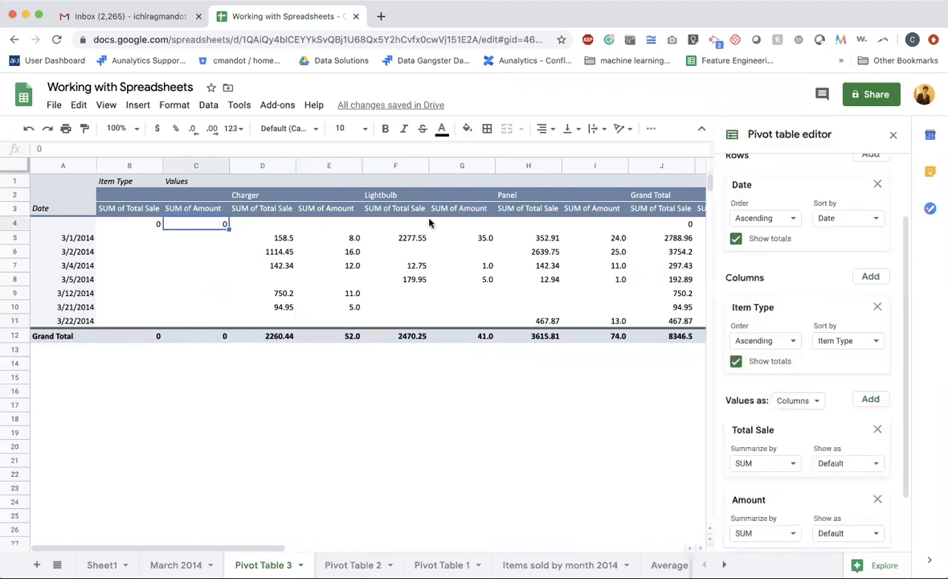
pyautogui.click(402, 210)
pyautogui.click(448, 211)
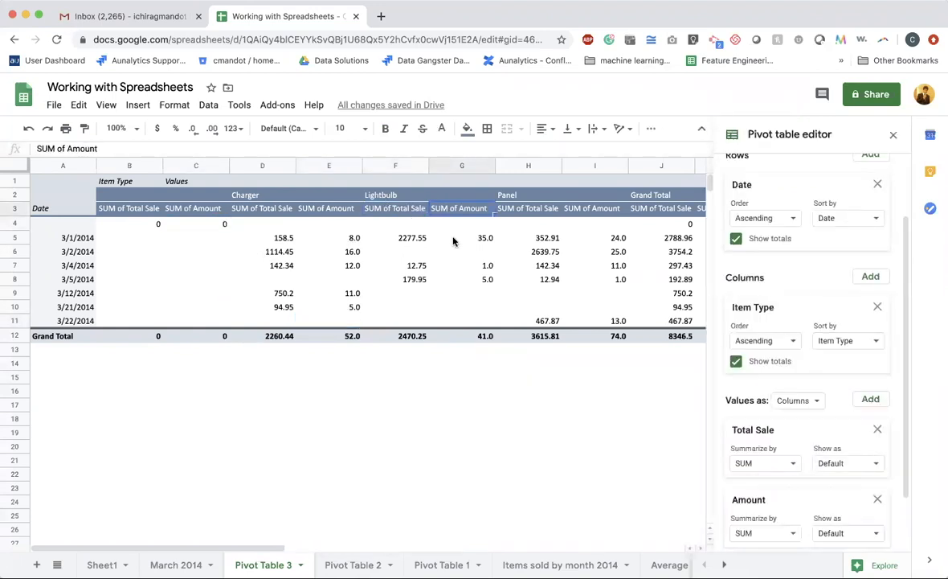
pyautogui.click(453, 240)
pyautogui.click(478, 337)
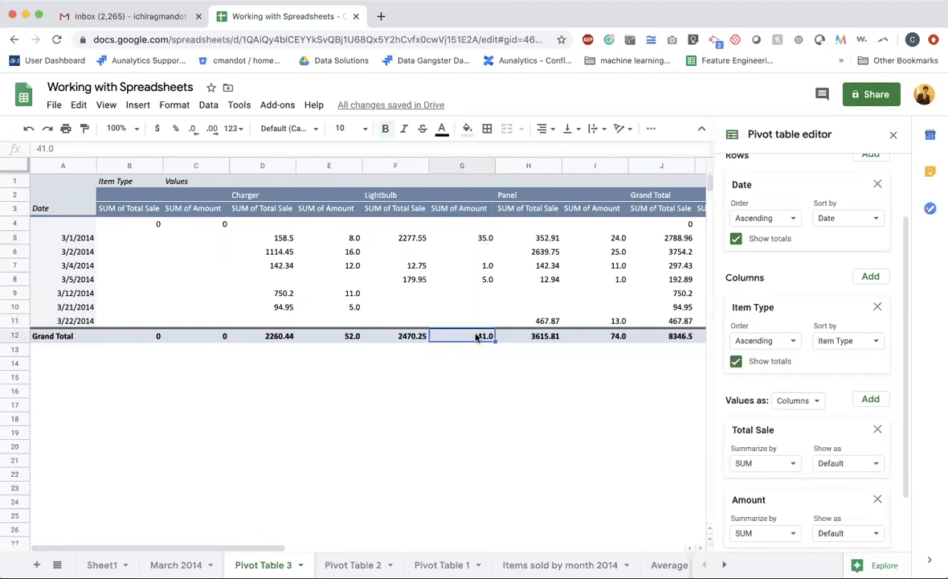
pyautogui.click(352, 337)
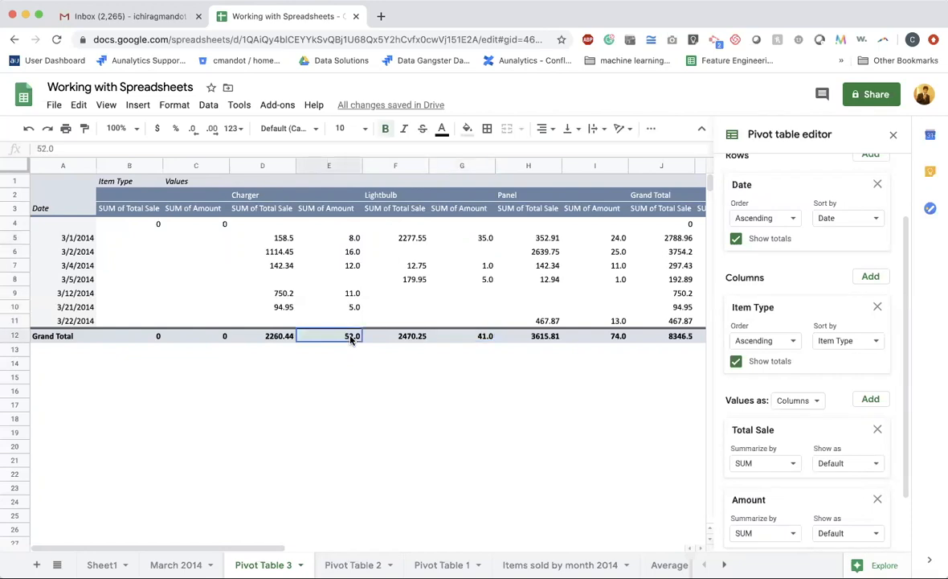
pyautogui.hscroll(3, 470, 372)
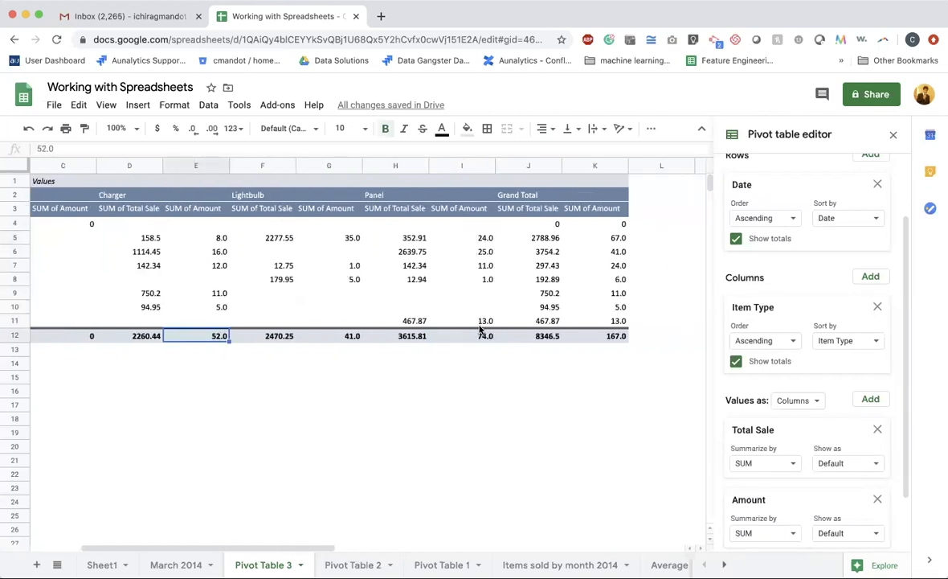
pyautogui.click(482, 321)
pyautogui.click(482, 337)
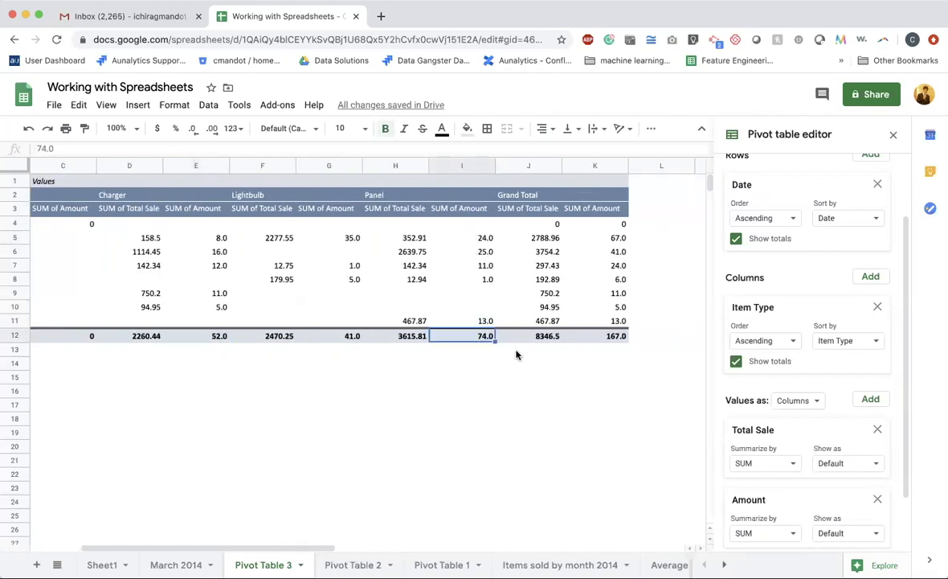
pyautogui.hscroll(-3, 517, 355)
pyautogui.scroll(-10, 691, 394)
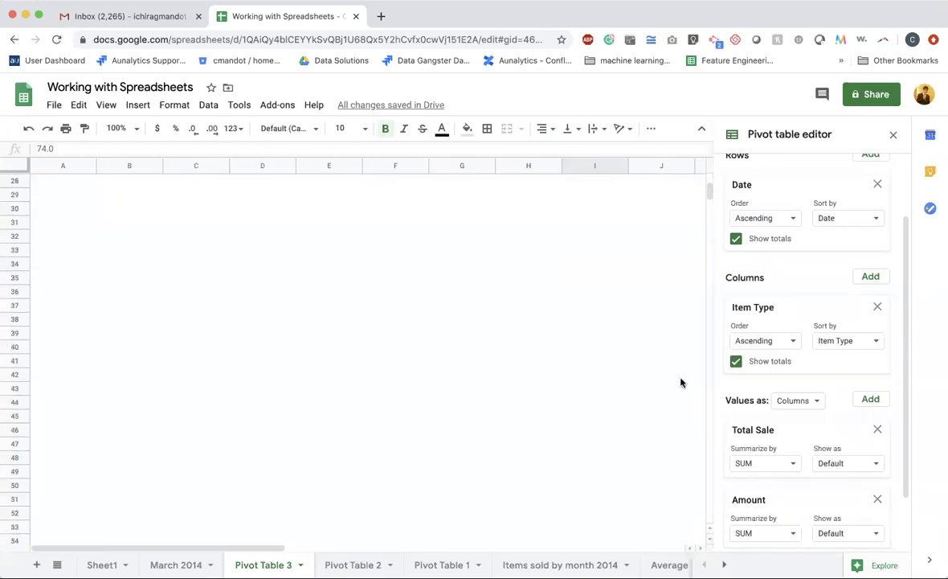
pyautogui.scroll(10, 354, 303)
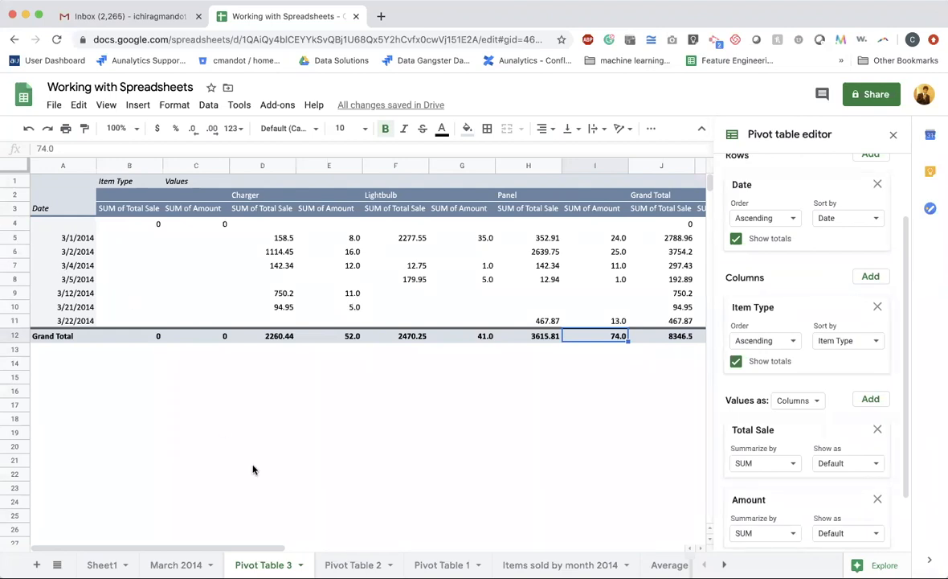
# Open the workbook's sharing settings from the March 2014 sheet, try entering a recipient, and dismiss them without sharing
pyautogui.click(176, 564)
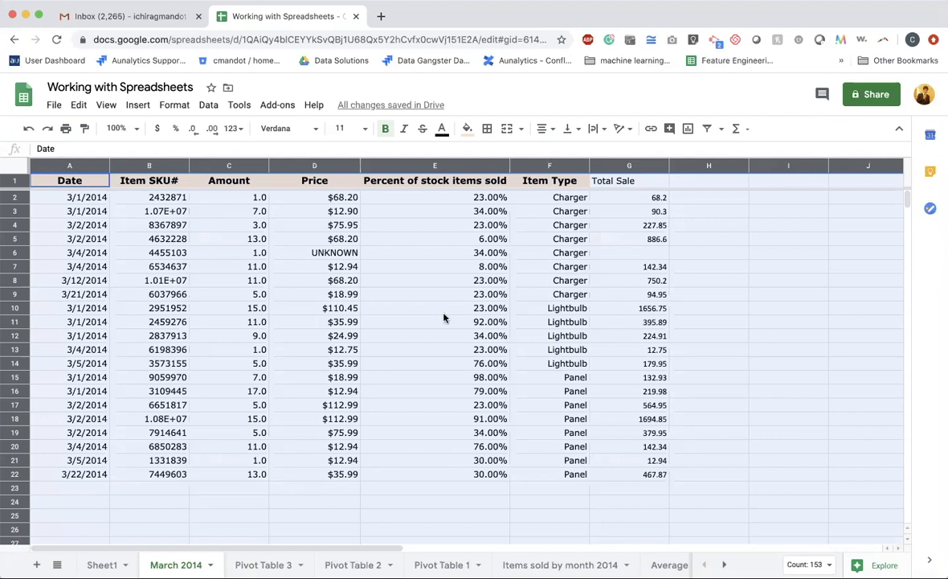
pyautogui.click(418, 309)
pyautogui.click(867, 95)
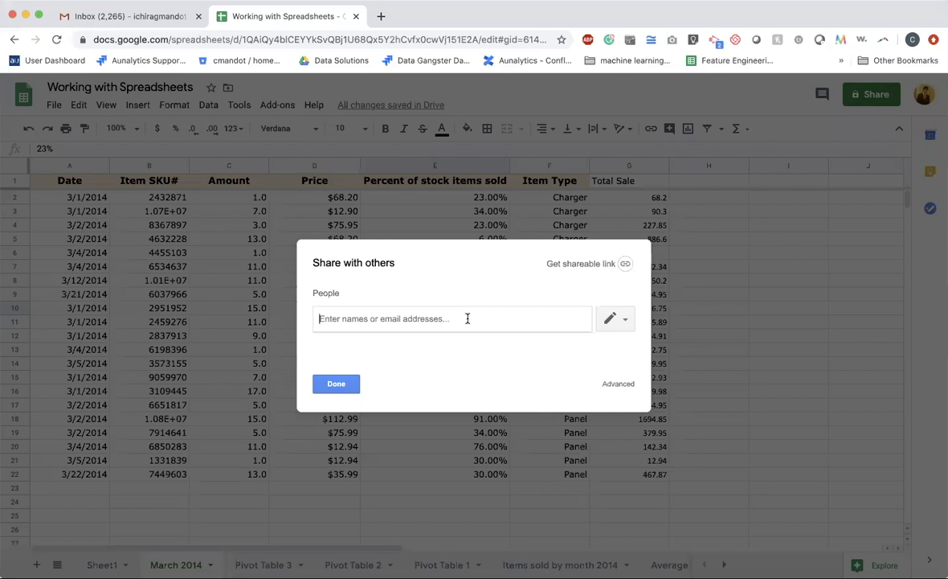
pyautogui.write('a')
pyautogui.press('BackSpace')
pyautogui.write('ja')
pyautogui.press('BackSpace')
pyautogui.press('BackSpace')
pyautogui.press('BackSpace')
pyautogui.press('BackSpace')
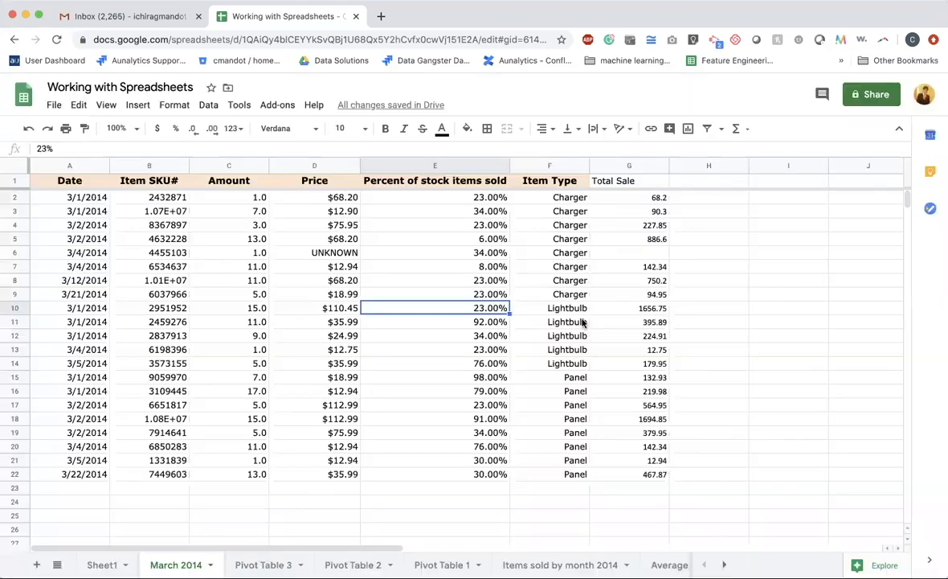
pyautogui.click(336, 384)
pyautogui.click(532, 254)
pyautogui.click(615, 197)
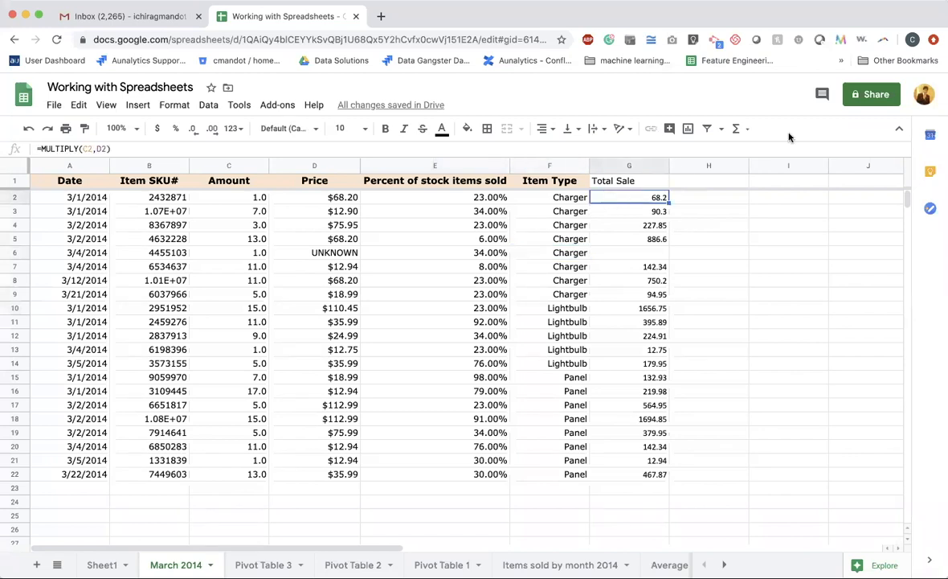
# Post the comment "This number doesnt look right" on the first Total Sale value, cell G2
pyautogui.click(824, 96)
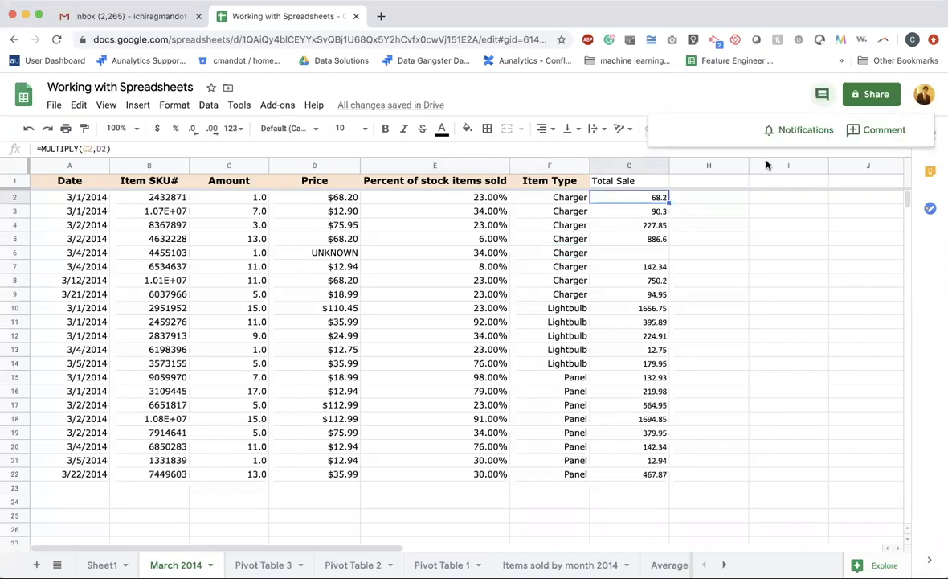
pyautogui.click(864, 130)
pyautogui.write('This number doesnt righ')
pyautogui.press('BackSpace')
pyautogui.press('BackSpace')
pyautogui.press('BackSpace')
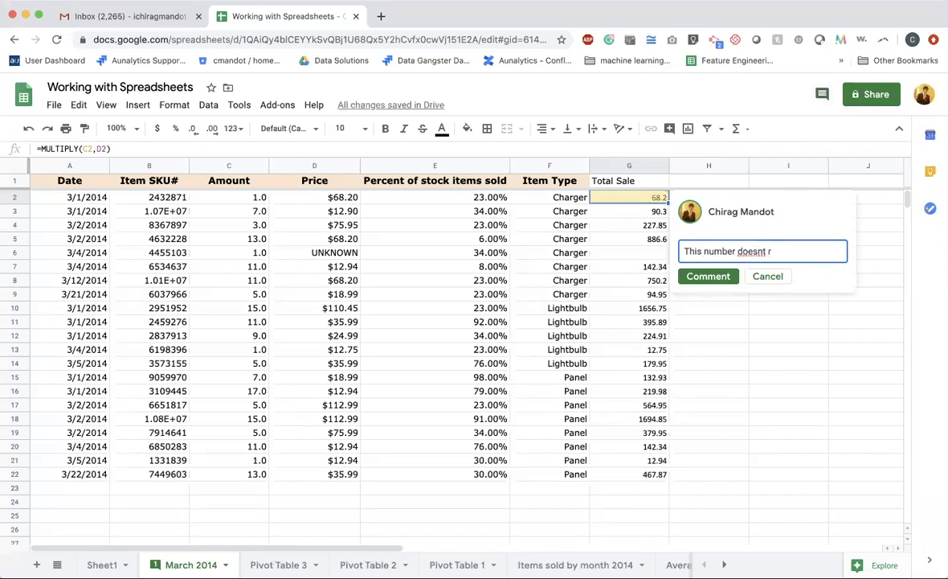
pyautogui.write('ight')
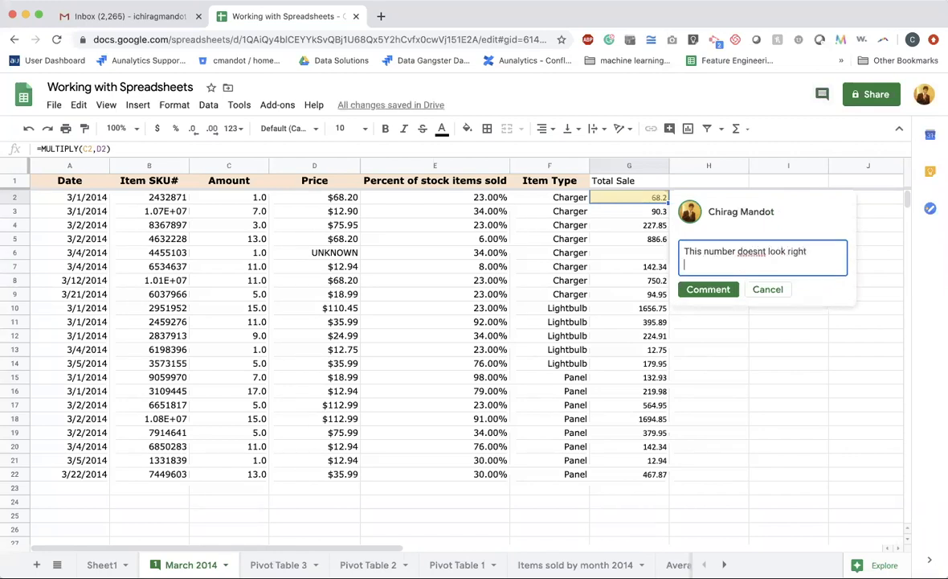
pyautogui.click(704, 277)
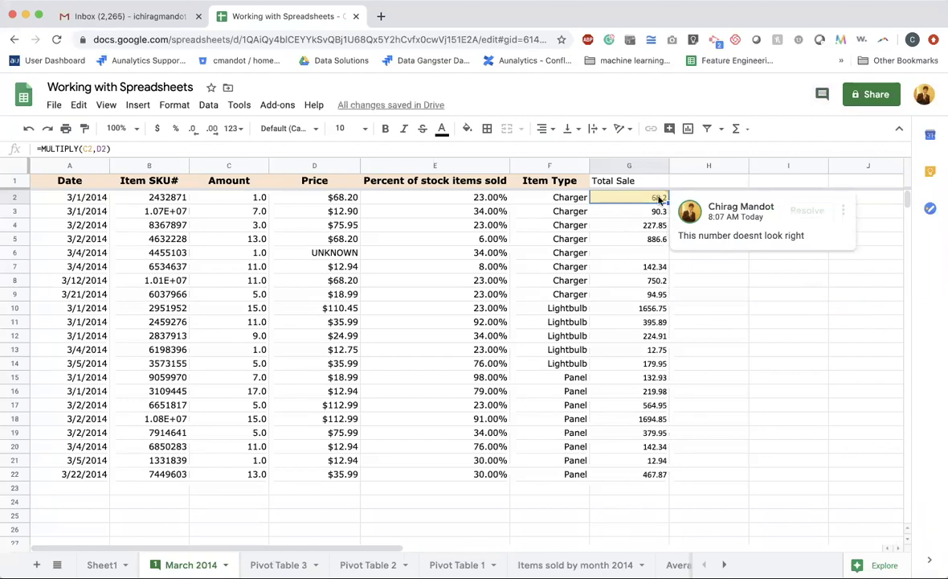
# Format the Total Sale column as dollar currency with no decimal places
pyautogui.click(634, 168)
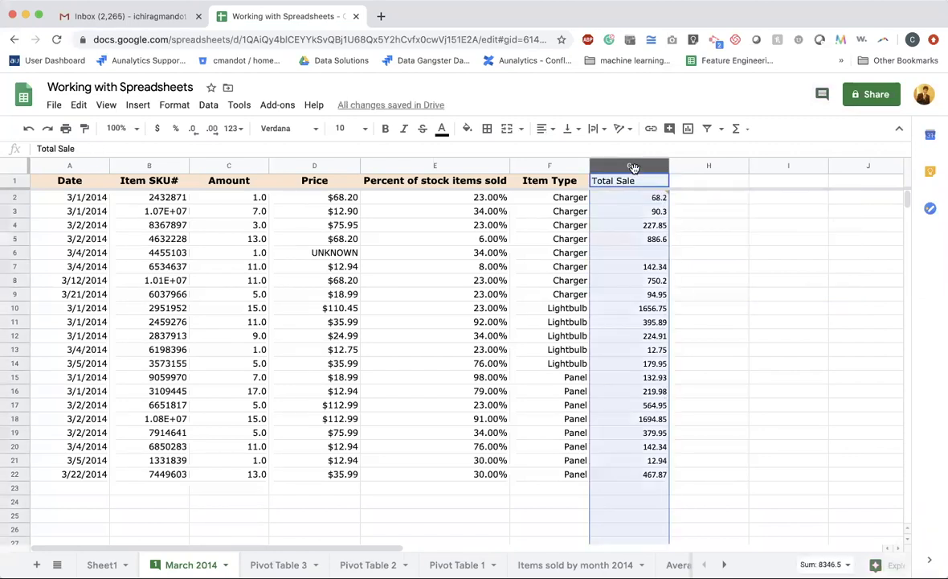
pyautogui.click(162, 131)
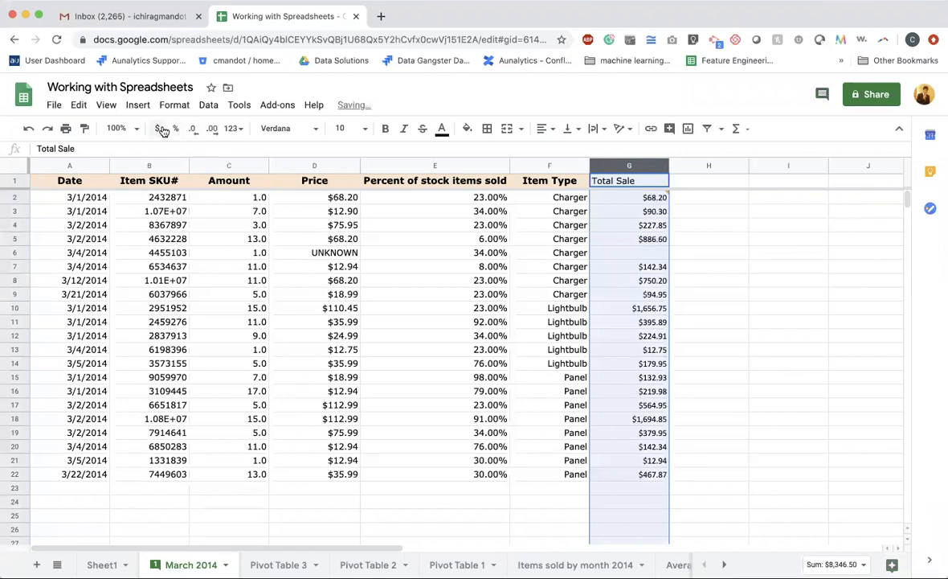
pyautogui.click(213, 131)
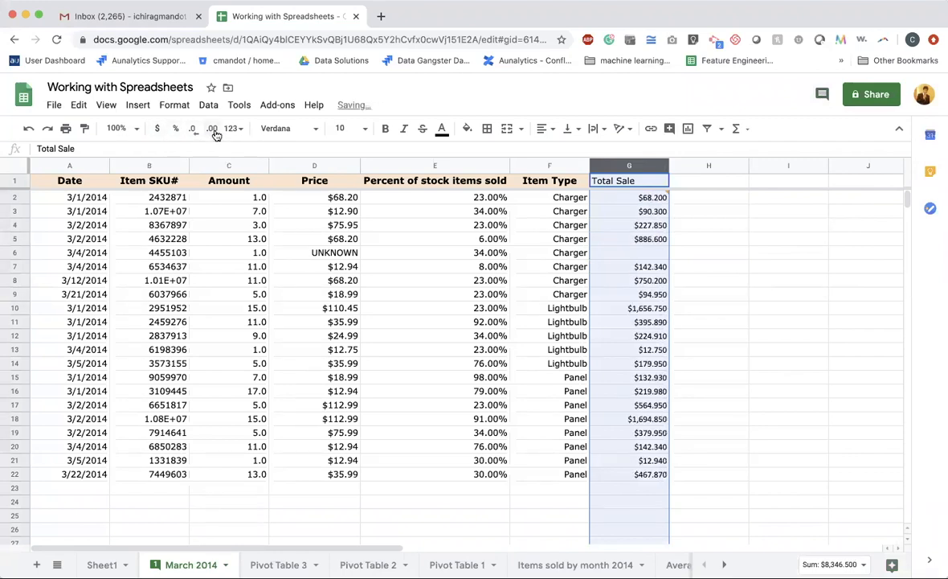
pyautogui.click(195, 133)
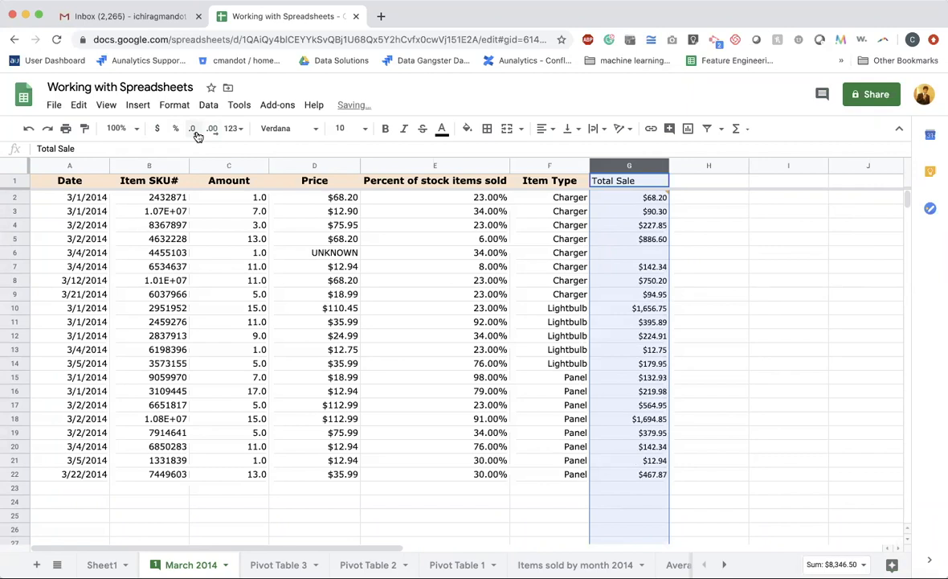
pyautogui.click(196, 134)
pyautogui.click(197, 135)
pyautogui.click(423, 310)
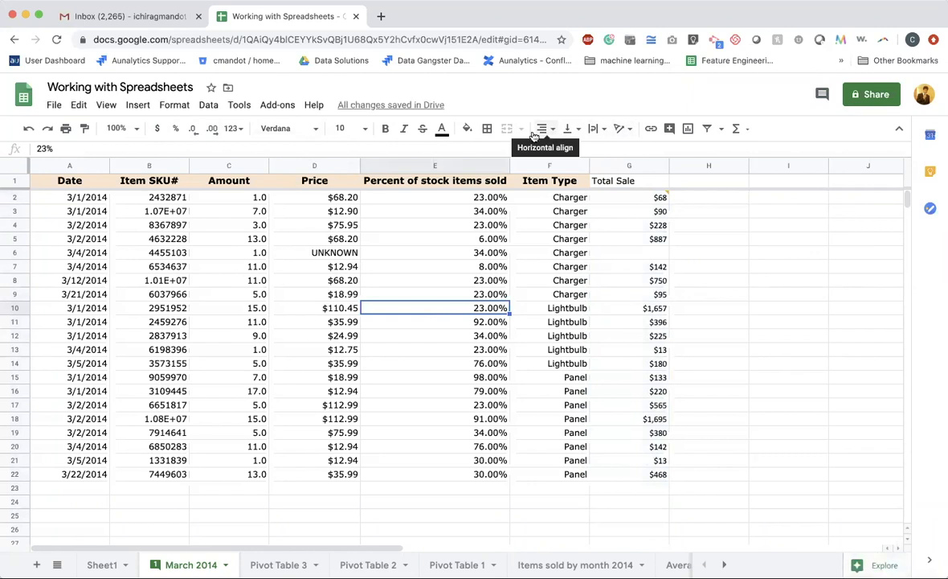
# Look through the workbook's command menus, including the version history options, without applying any command
pyautogui.click(229, 112)
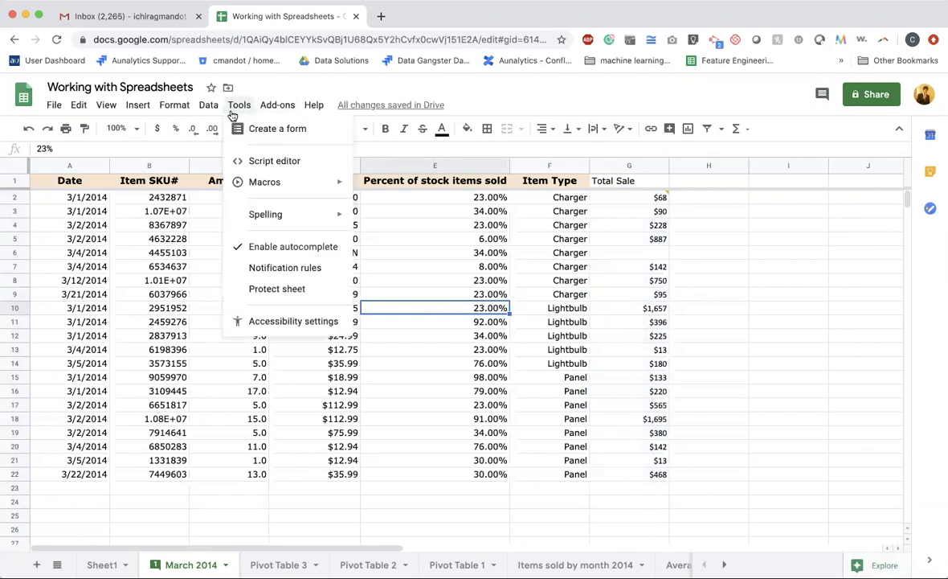
pyautogui.moveTo(213, 113)
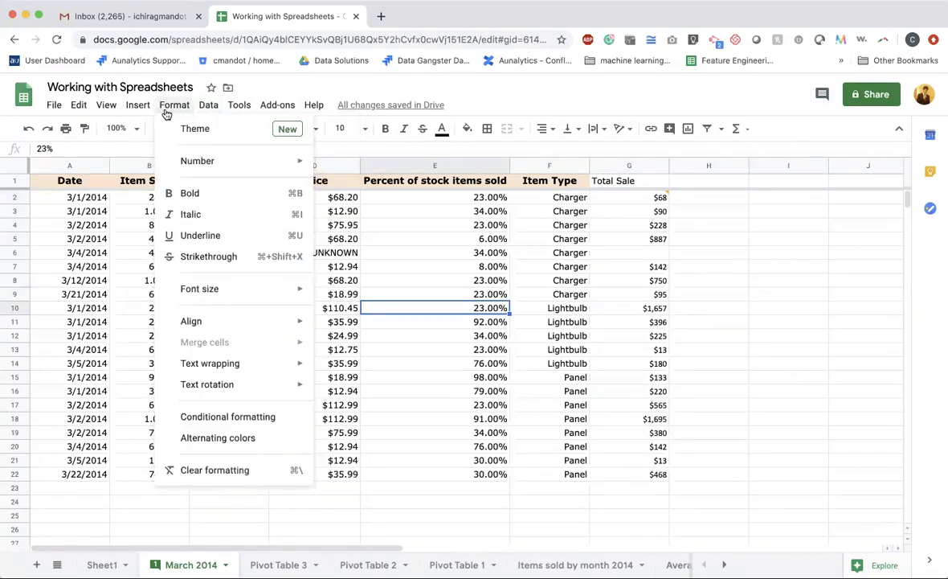
pyautogui.moveTo(145, 114)
pyautogui.moveTo(113, 115)
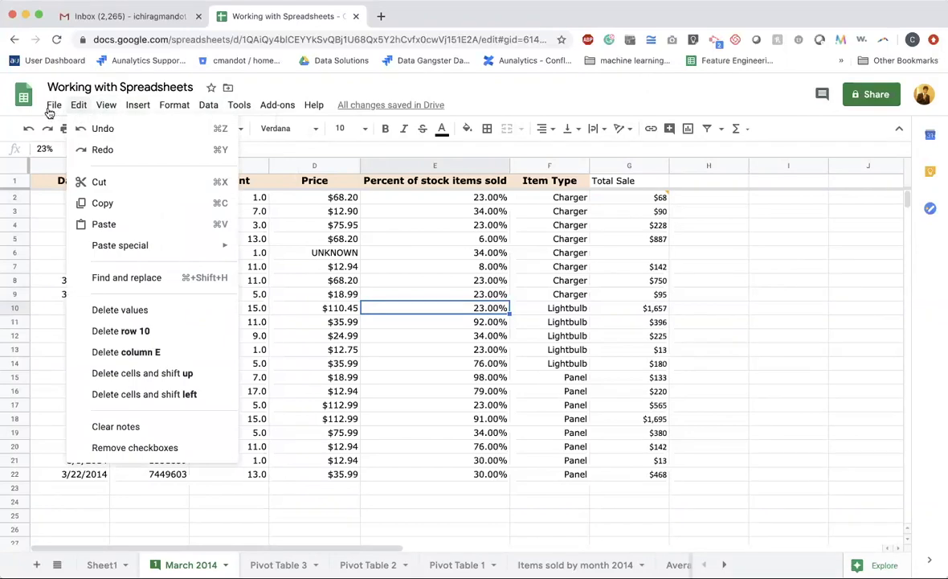
pyautogui.moveTo(49, 112)
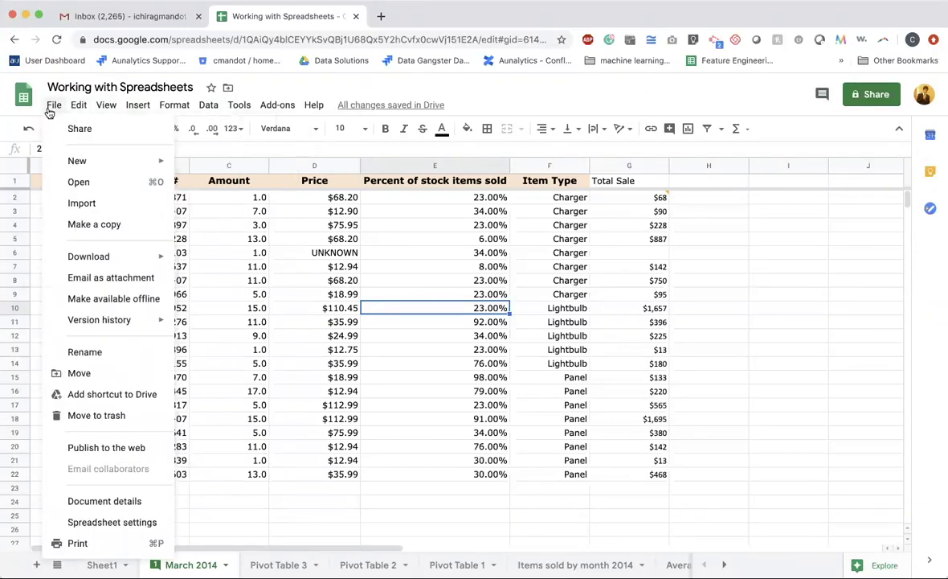
pyautogui.moveTo(115, 326)
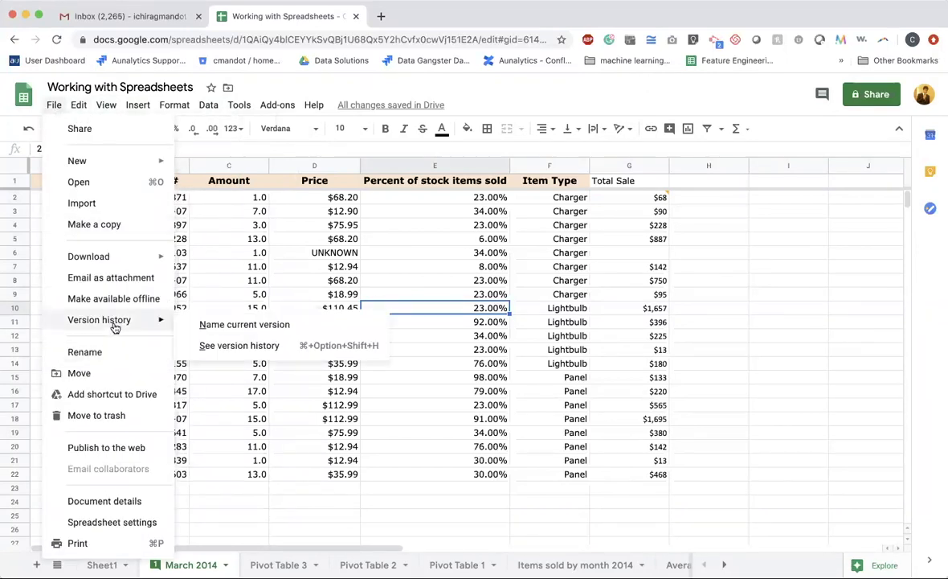
pyautogui.click(254, 229)
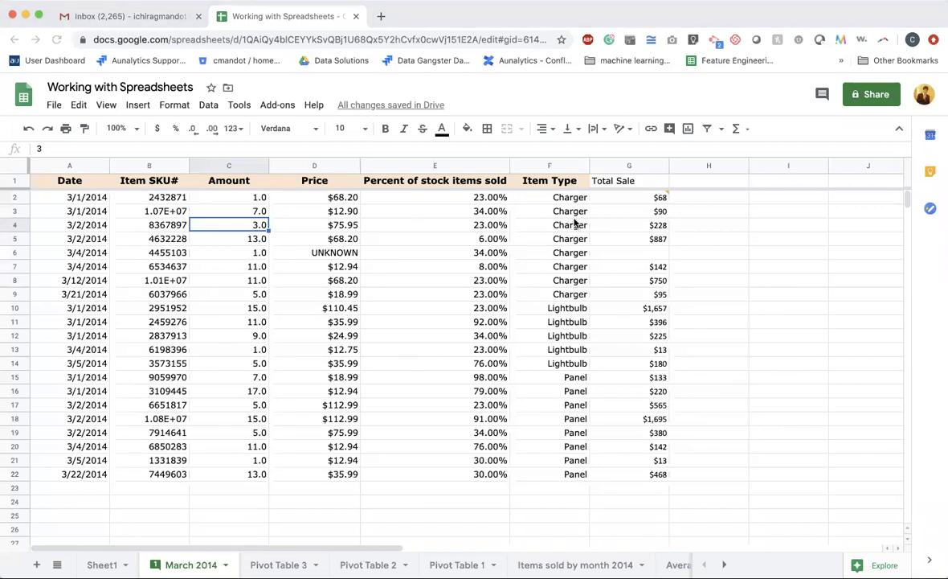
pyautogui.click(180, 293)
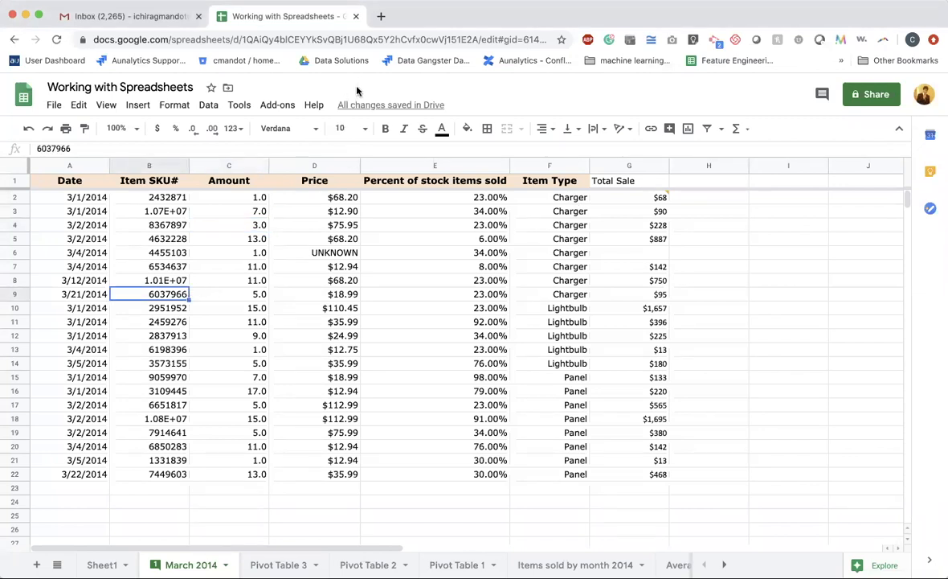
pyautogui.click(283, 297)
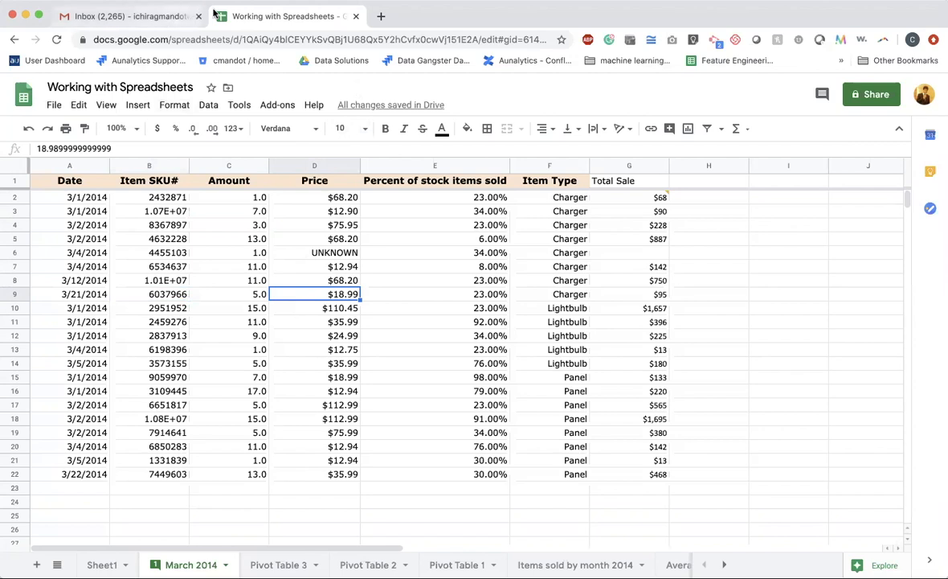
# Create a new spreadsheet from the Schedule template
pyautogui.click(51, 105)
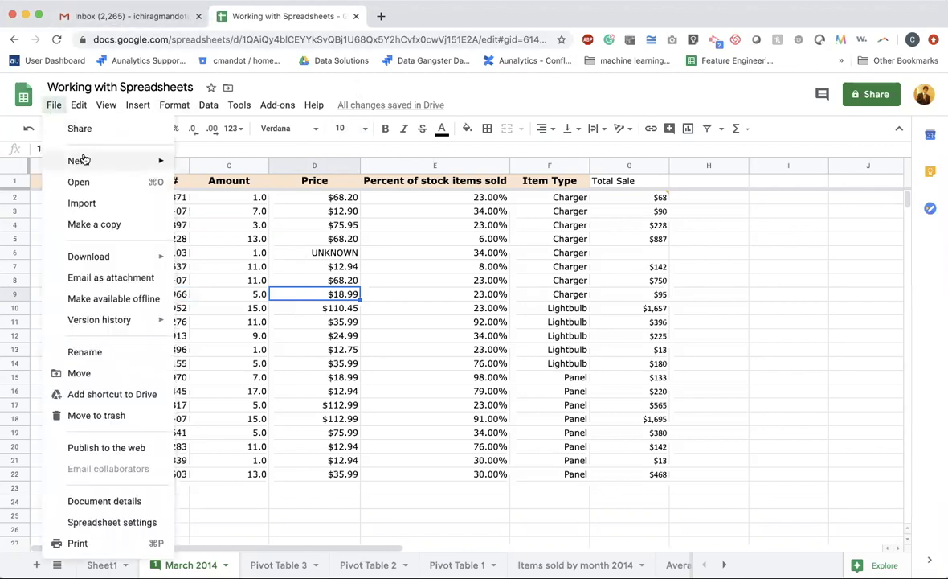
pyautogui.moveTo(83, 160)
pyautogui.click(238, 187)
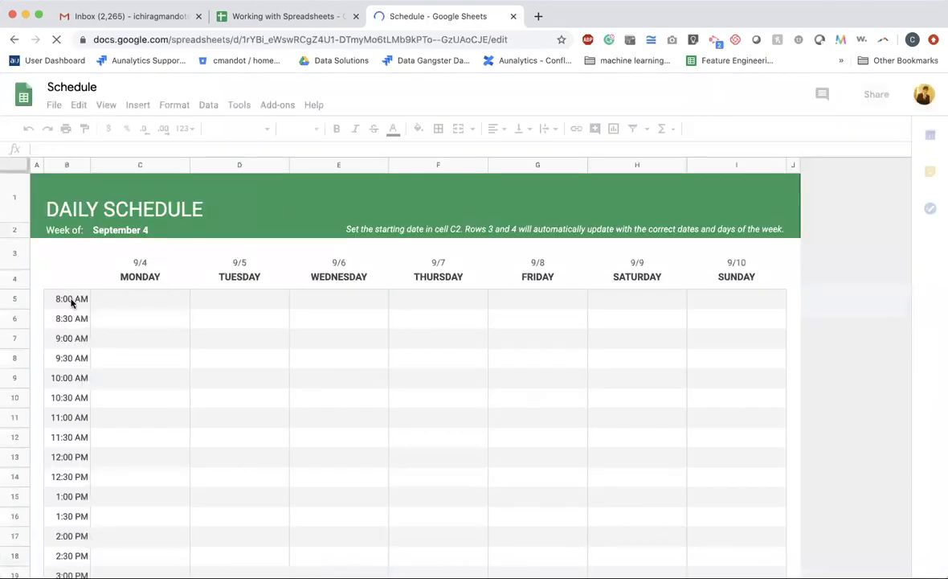
pyautogui.click(56, 320)
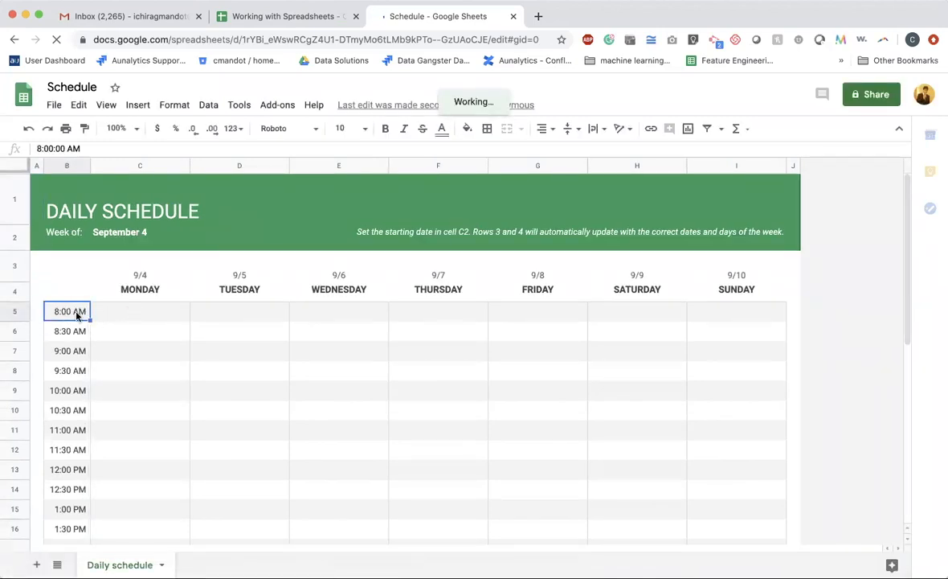
pyautogui.click(124, 315)
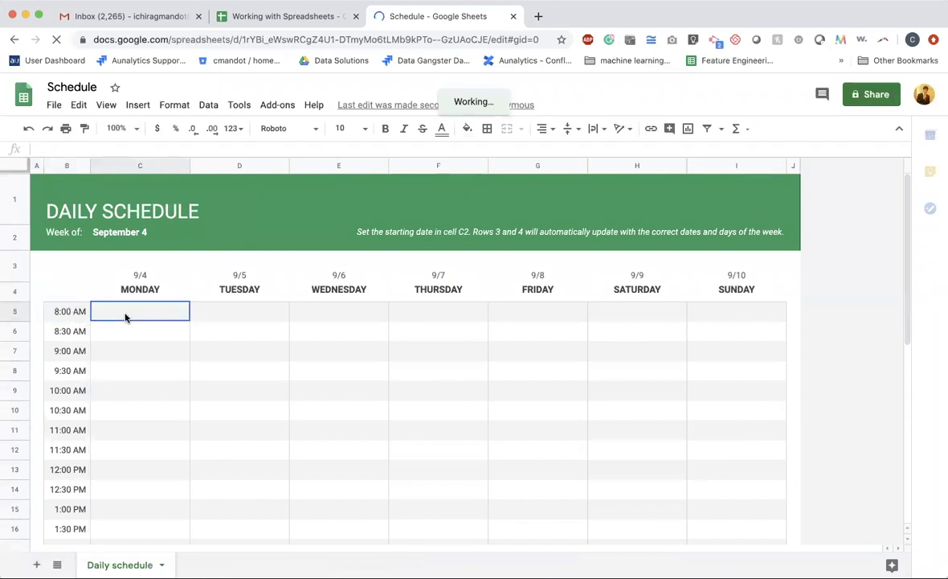
# Make the 8:00 AM row taller and widen columns B through I of the daily schedule equally
pyautogui.click(8, 315)
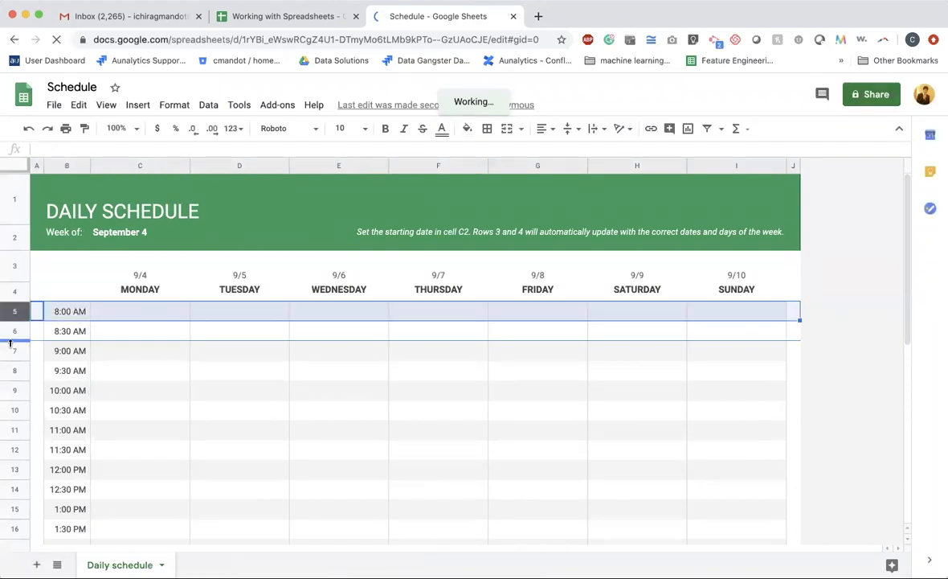
pyautogui.moveTo(10, 343); pyautogui.dragTo(9, 344)
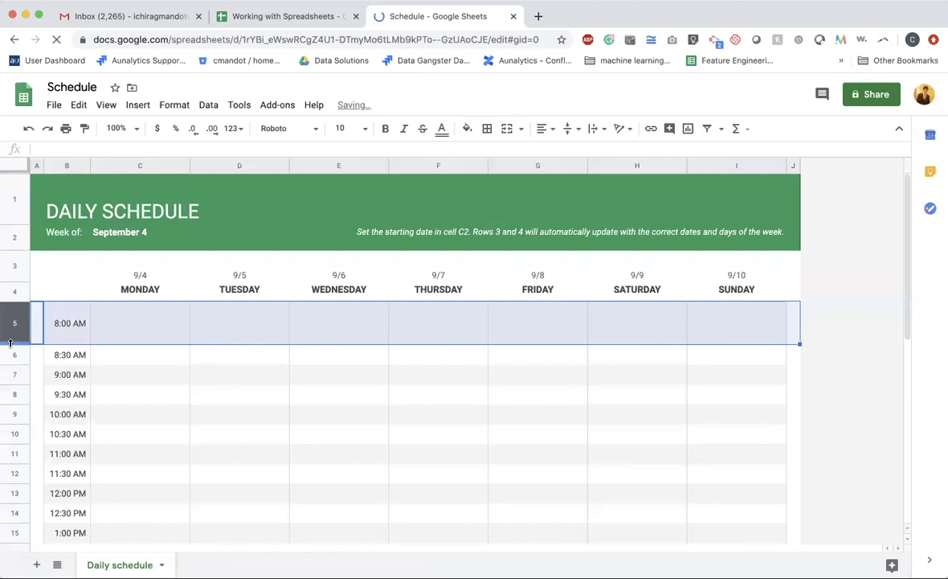
pyautogui.click(67, 167)
pyautogui.keyDown('shift'); pyautogui.click(727, 166); pyautogui.keyUp('shift')
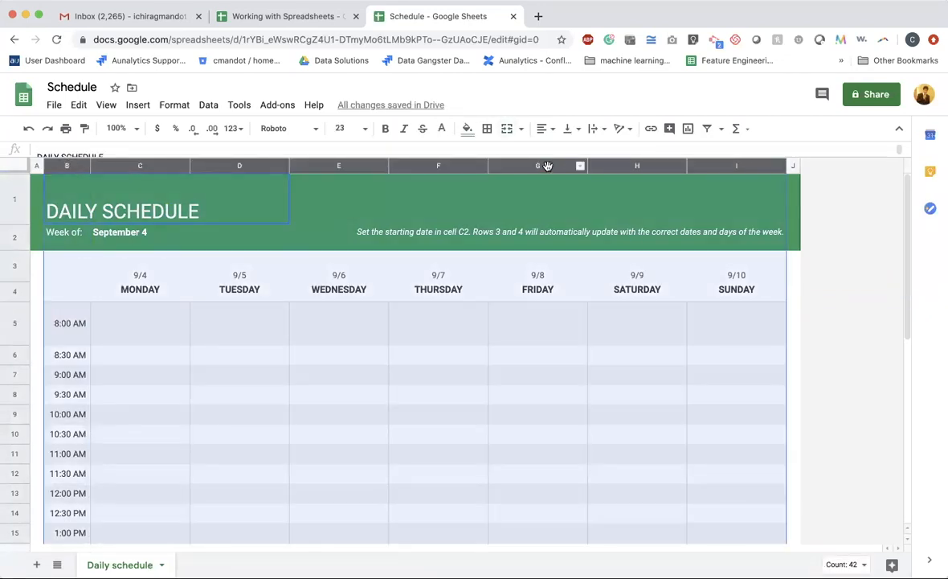
pyautogui.moveTo(588, 166); pyautogui.dragTo(658, 165)
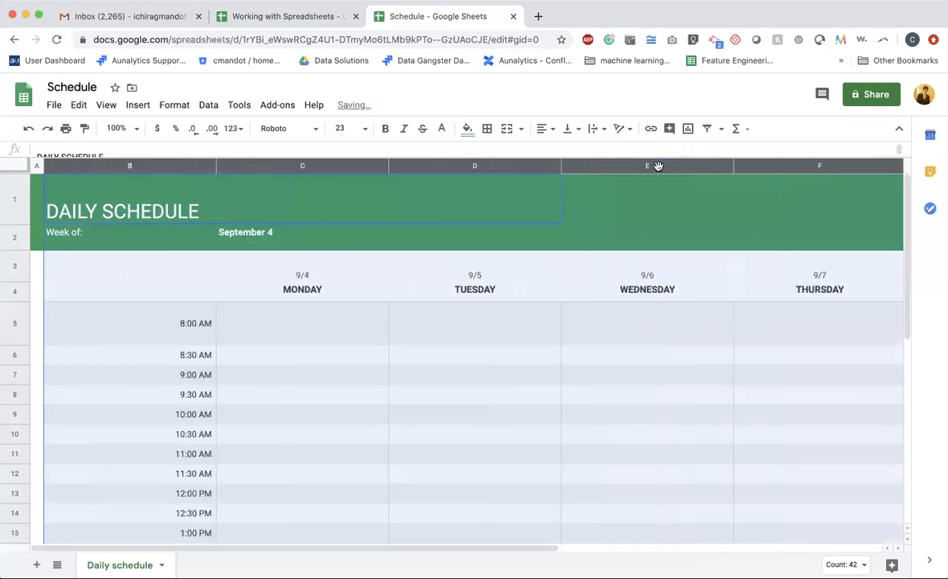
# Increase the heights of the 8:30 AM to 10:00 AM rows one by one
pyautogui.click(281, 325)
pyautogui.click(121, 331)
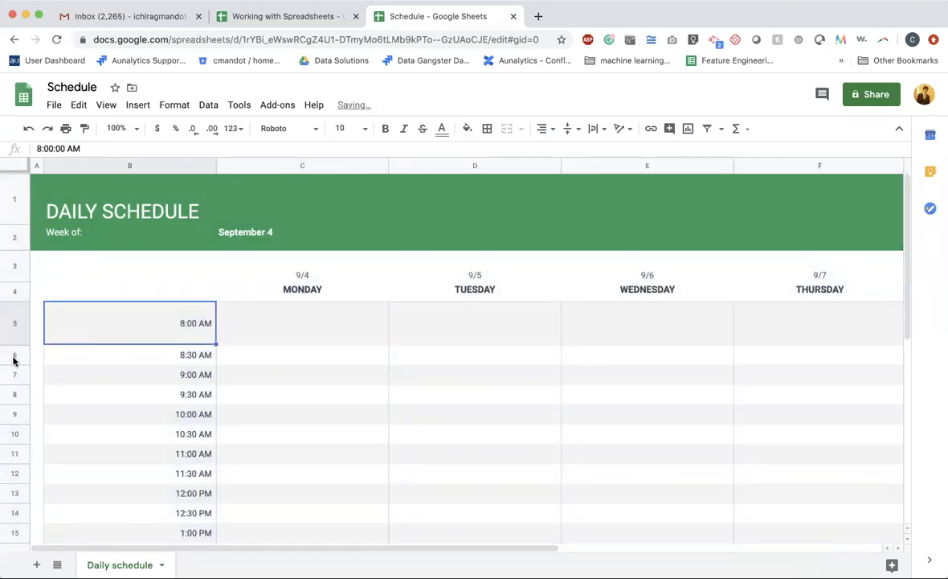
pyautogui.moveTo(13, 362); pyautogui.dragTo(12, 374)
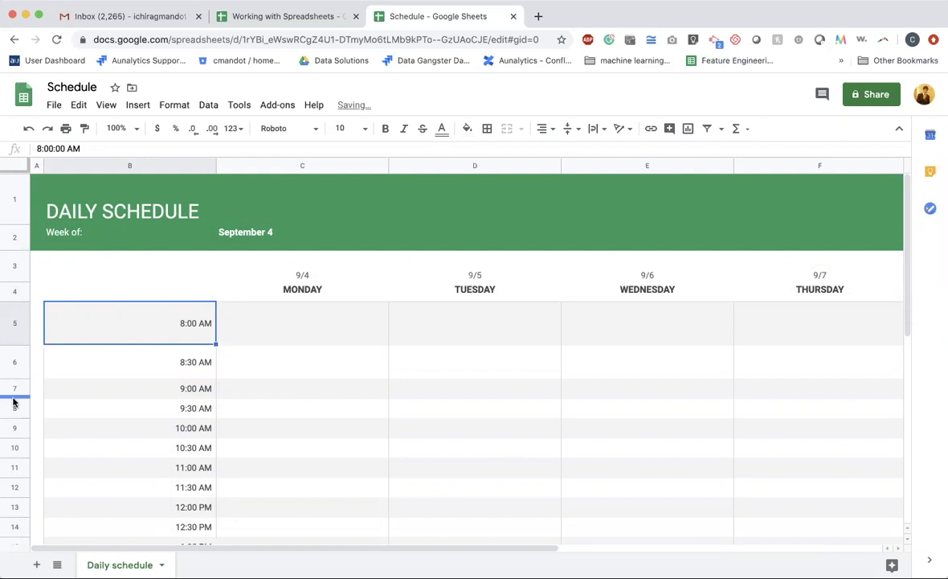
pyautogui.moveTo(13, 398); pyautogui.dragTo(14, 496)
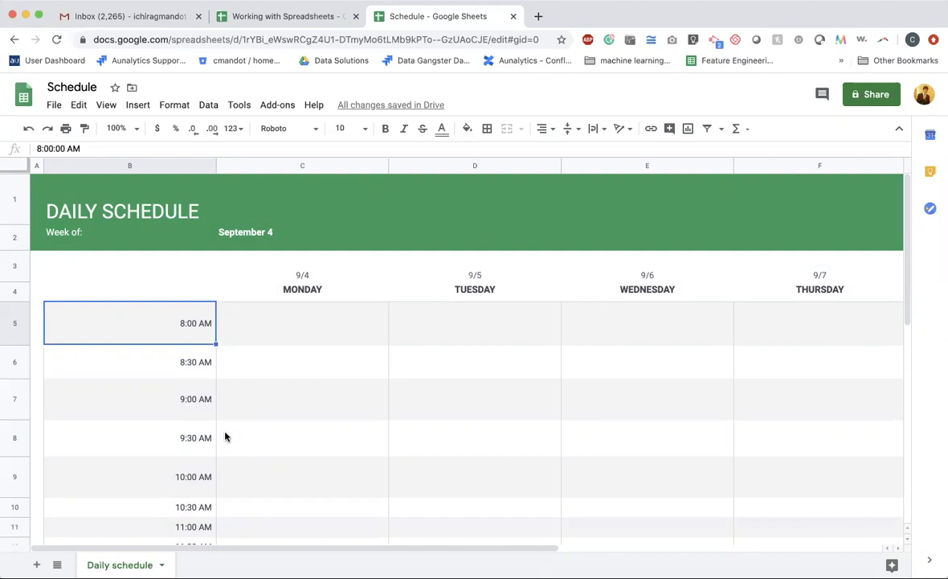
# Undo all the row height and column width changes made to the daily schedule
pyautogui.press('super+z')
pyautogui.press('super+z')
pyautogui.press('super+z')
pyautogui.press('super+z')
pyautogui.press('super+z')
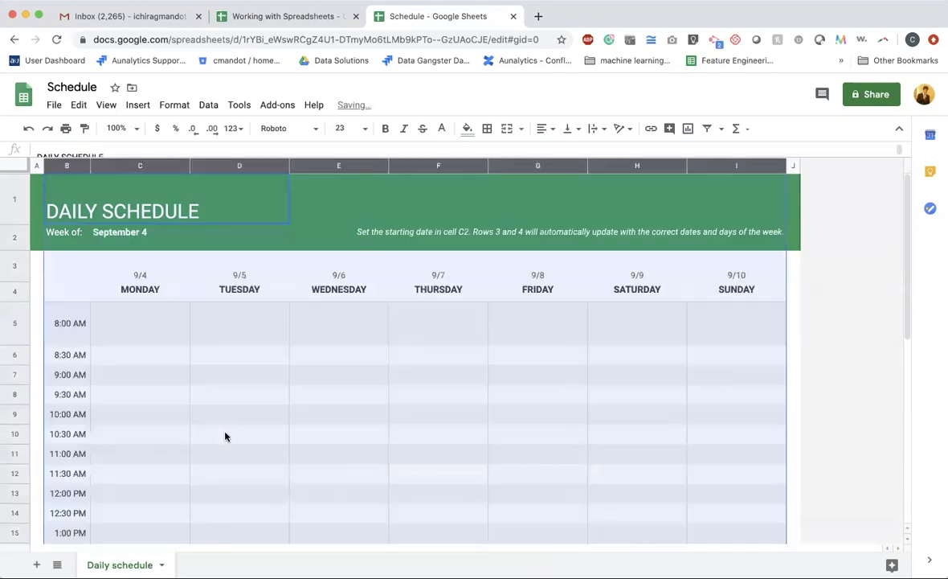
pyautogui.click(121, 356)
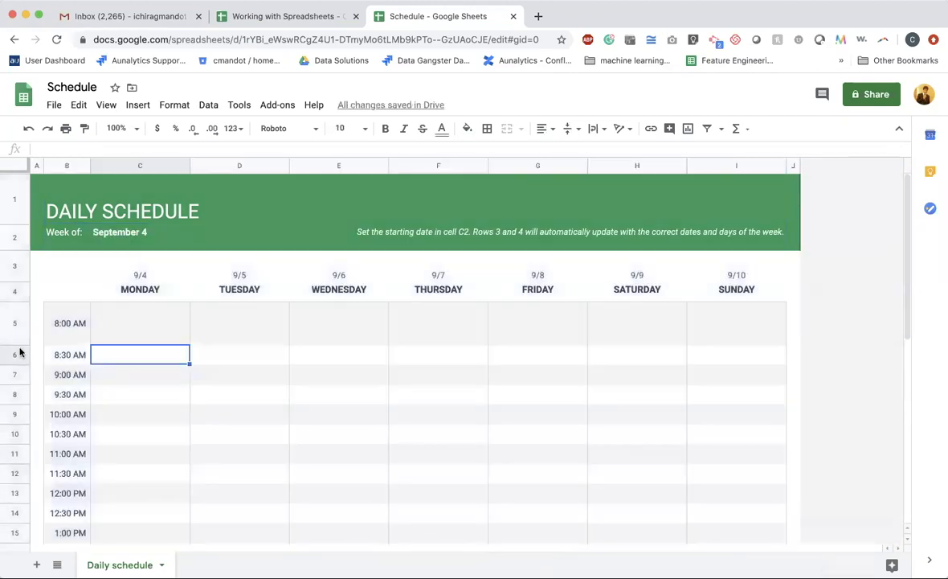
pyautogui.press('super+z')
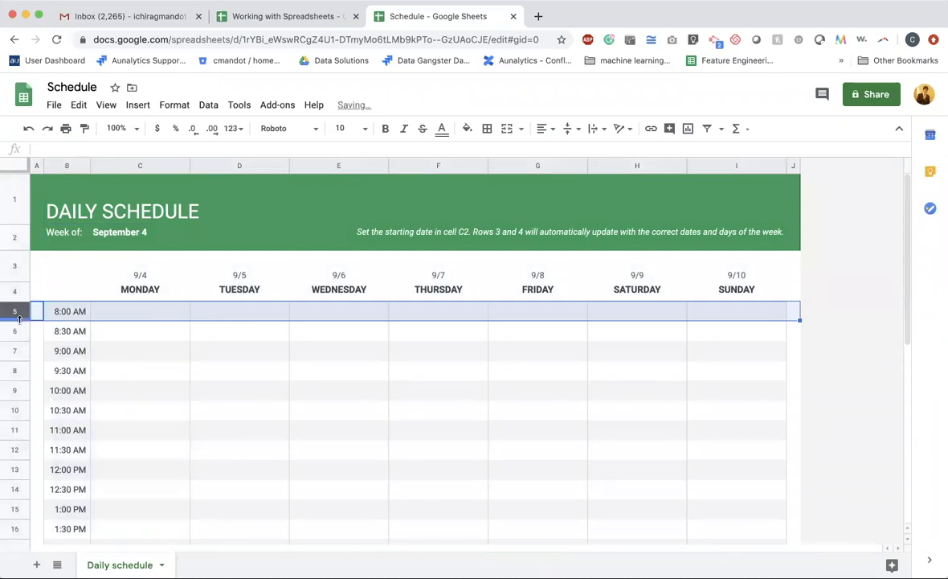
# Select rows 5 through 26 of the schedule, 8:00 AM to 6:30 PM, and make them uniformly taller
pyautogui.moveTo(19, 320)
pyautogui.mouseDown()
pyautogui.moveTo(21, 342)
pyautogui.moveTo(19, 319)
pyautogui.mouseUp()
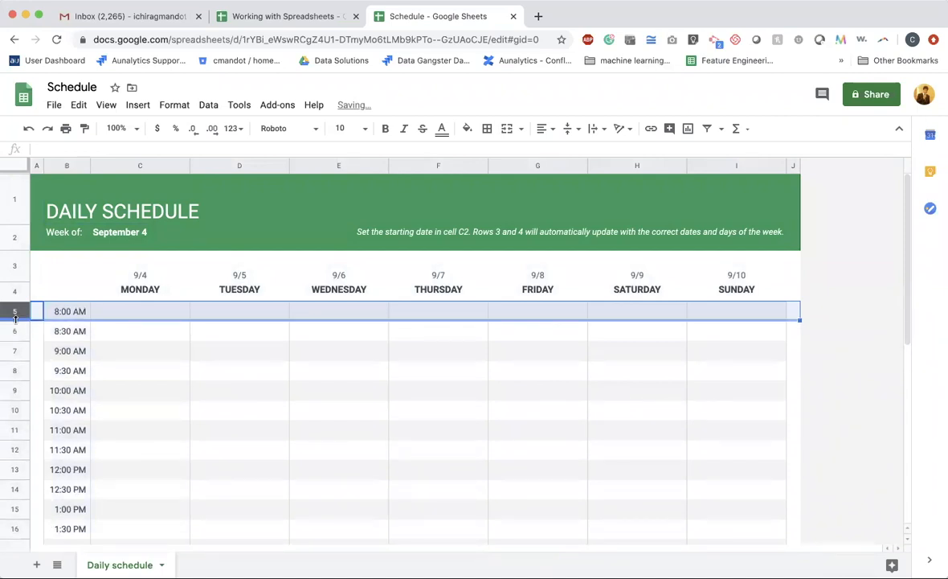
pyautogui.moveTo(14, 319)
pyautogui.mouseDown()
pyautogui.moveTo(15, 331)
pyautogui.moveTo(14, 313)
pyautogui.mouseUp()
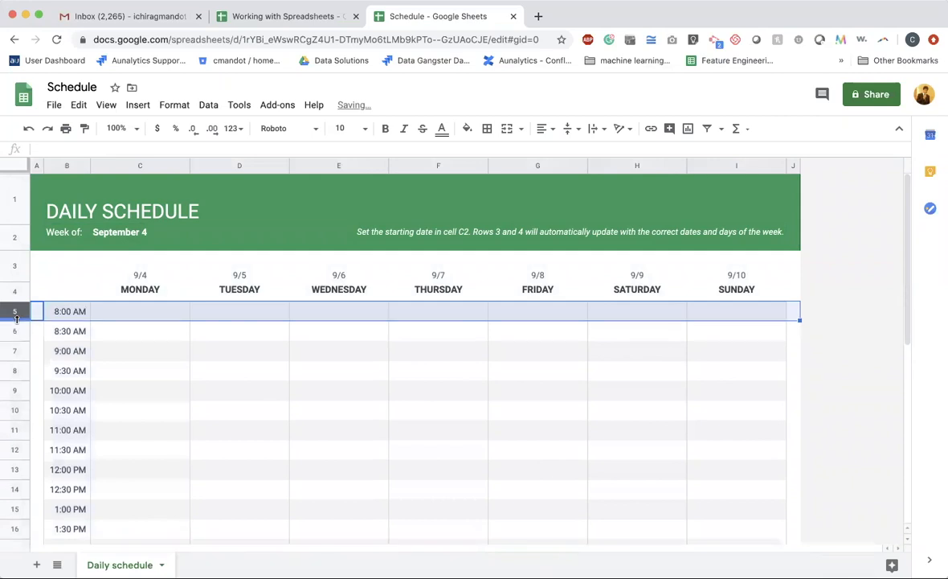
pyautogui.scroll(-3, 15, 314)
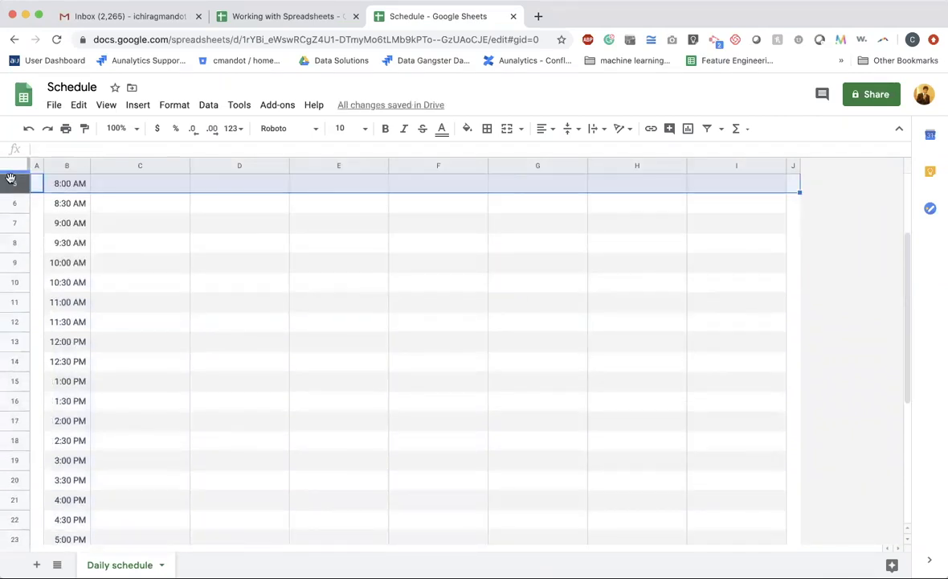
pyautogui.moveTo(12, 184); pyautogui.dragTo(15, 379)
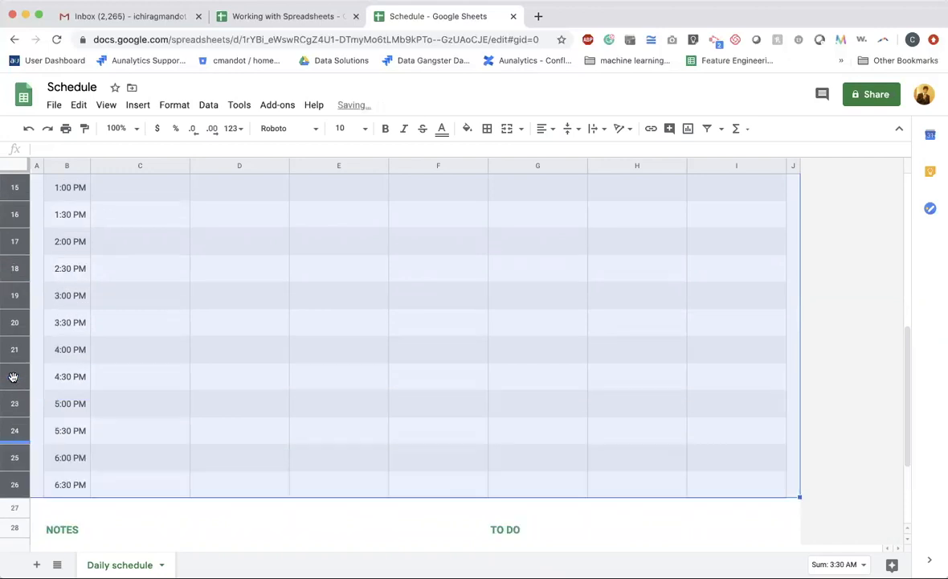
# Look over the resized daily schedule, examining its title, the Monday 8:00 AM and 8:30 AM cells, and the remaining time rows
pyautogui.scroll(5, 117, 356)
pyautogui.scroll(2, 119, 355)
pyautogui.click(129, 348)
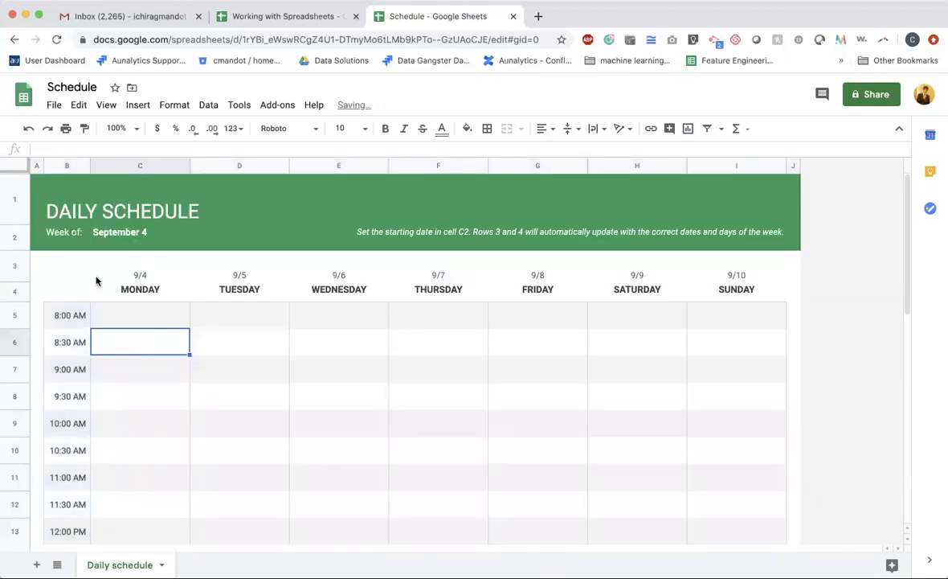
pyautogui.click(115, 313)
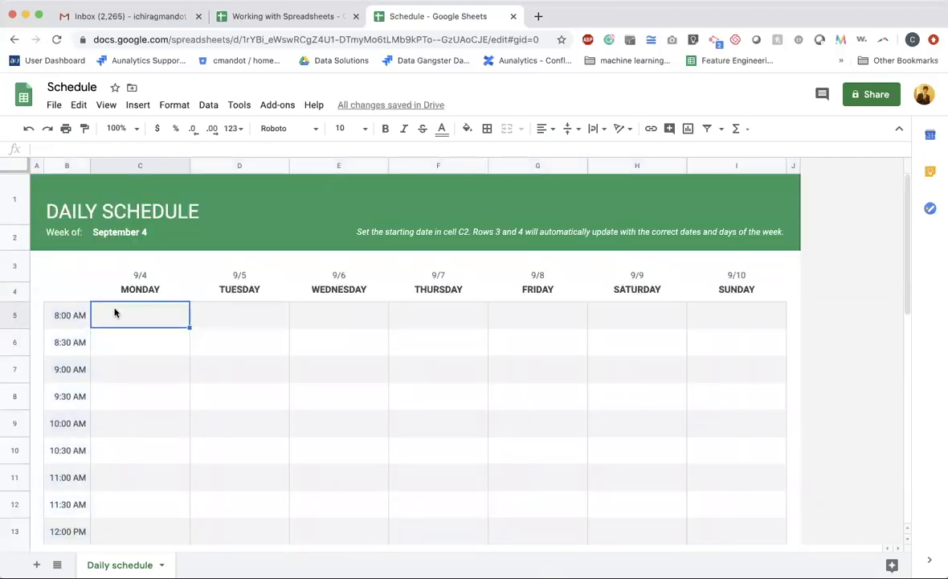
pyautogui.tripleClick(137, 207)
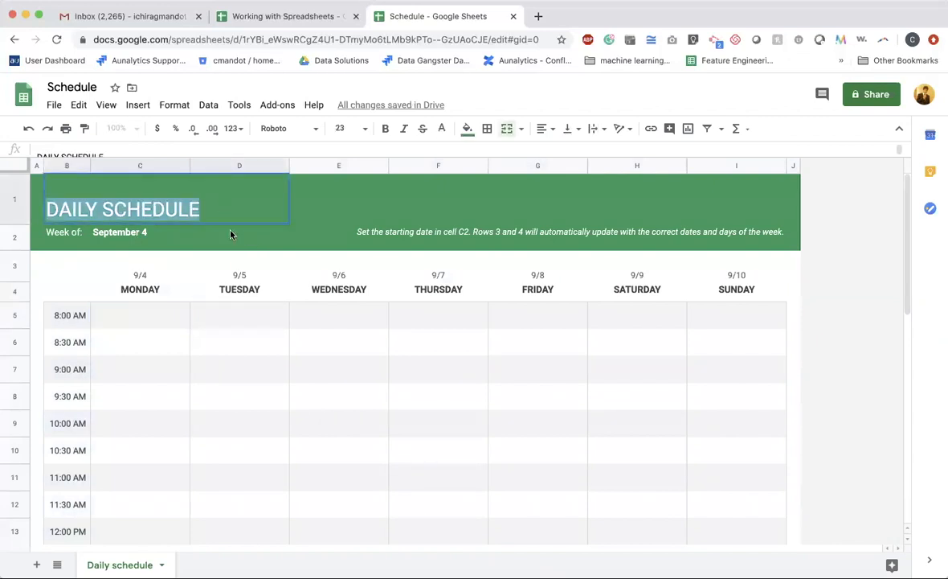
pyautogui.click(206, 246)
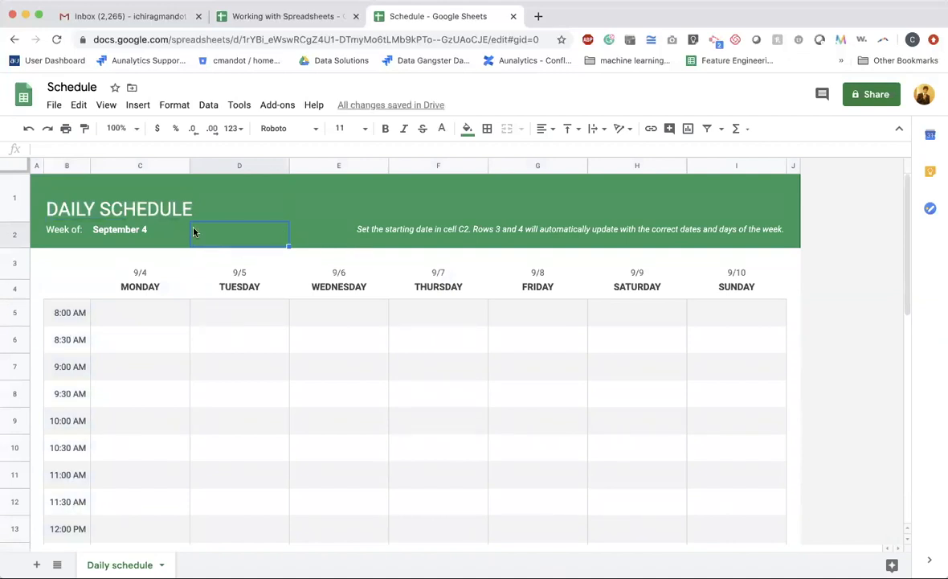
pyautogui.scroll(-5, 378, 503)
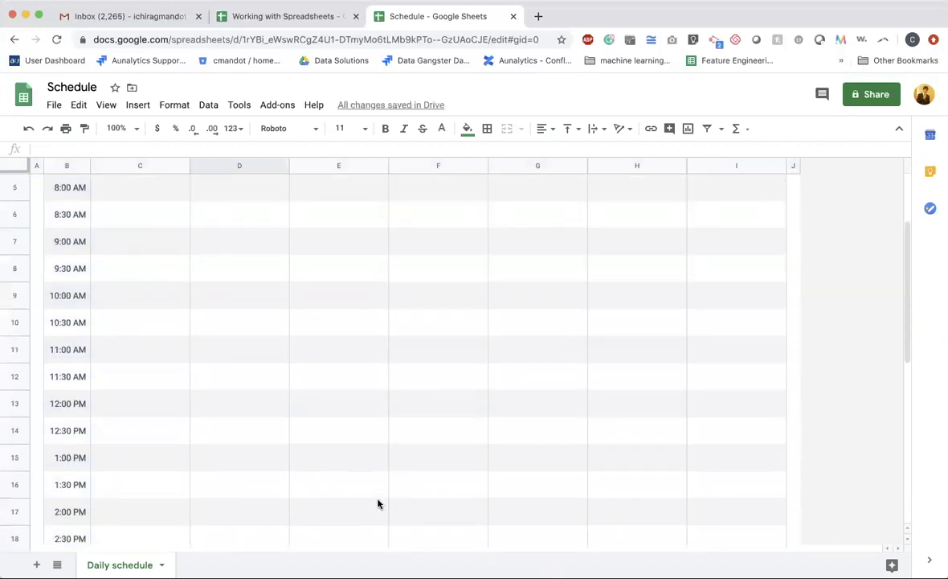
pyautogui.scroll(-3, 378, 503)
pyautogui.scroll(10, 377, 501)
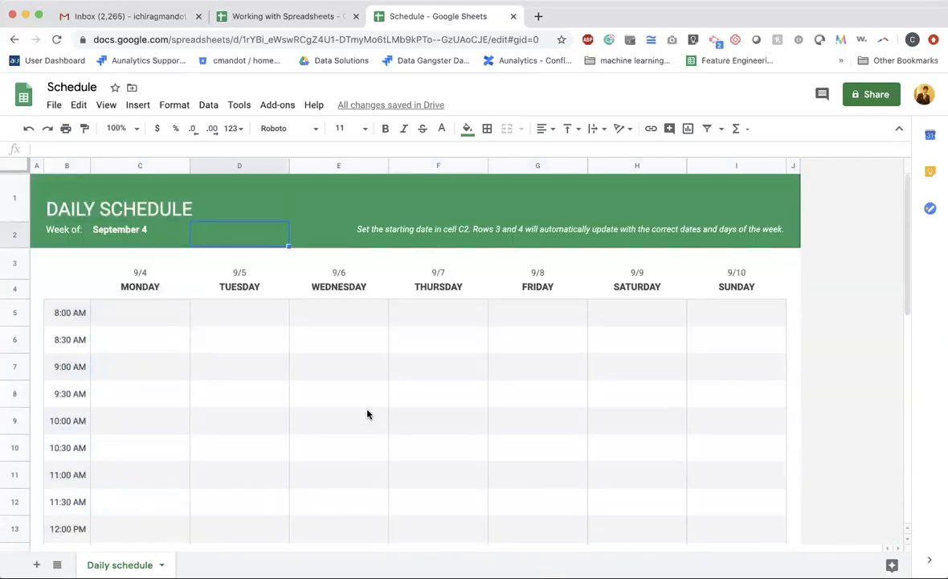